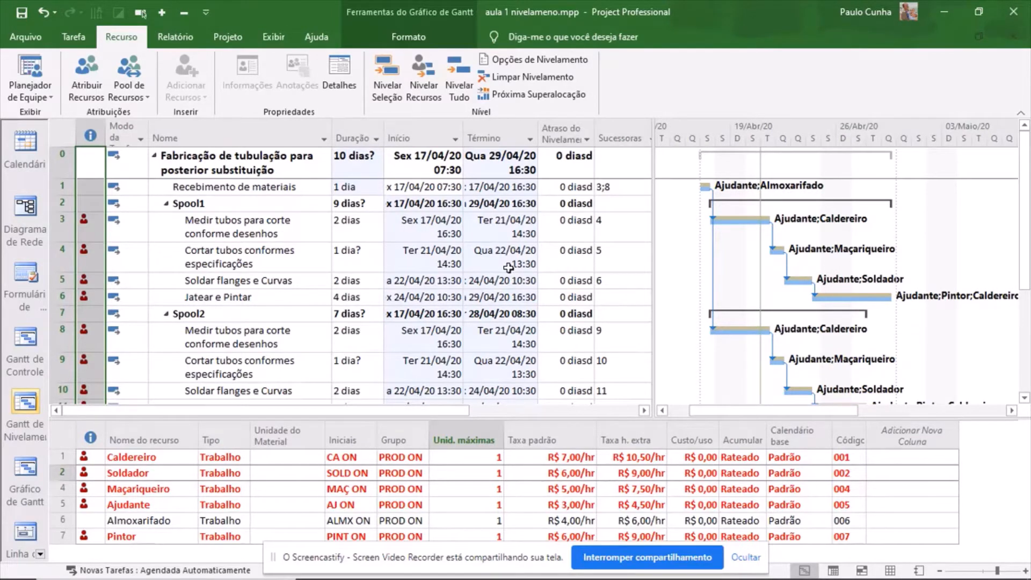
Step: Open the resource leveling options and set the search for overallocations to the "A cada hora" basis
{"action": "left_click", "coordinate": [534, 60]}
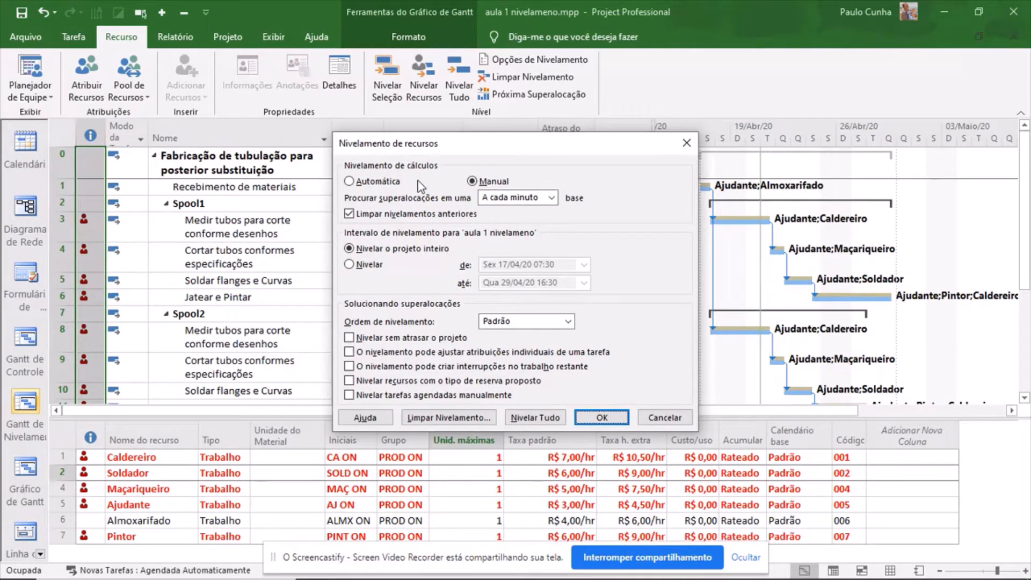
{"action": "left_click", "coordinate": [490, 199]}
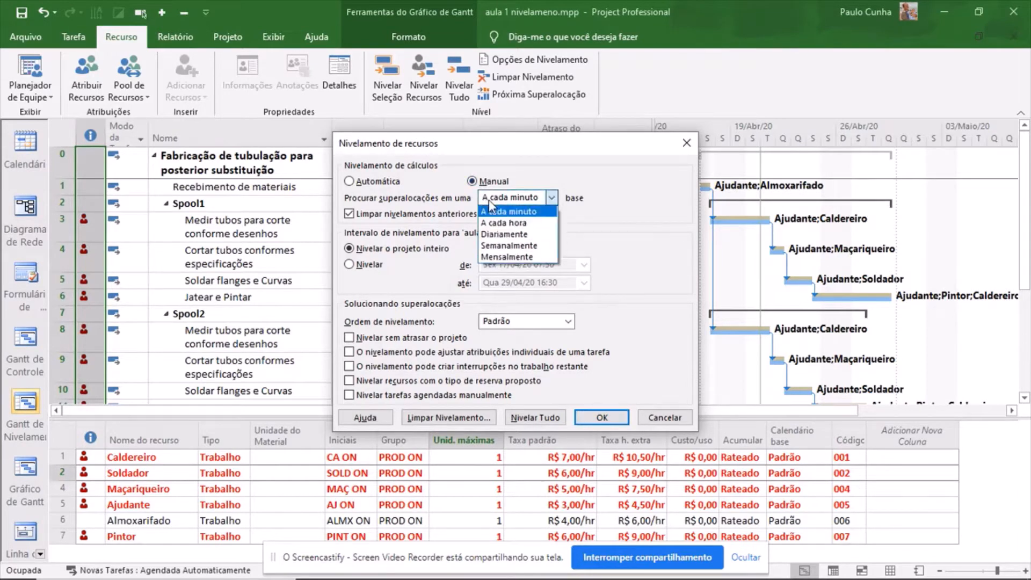
{"action": "left_click", "coordinate": [447, 145]}
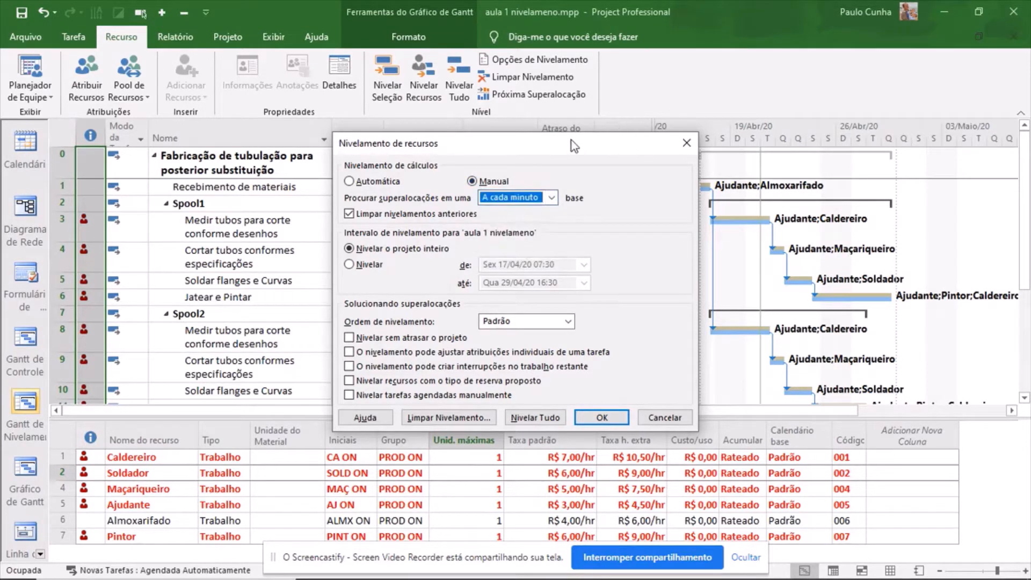
{"action": "left_click_drag", "start_coordinate": [571, 140], "coordinate": [713, 133]}
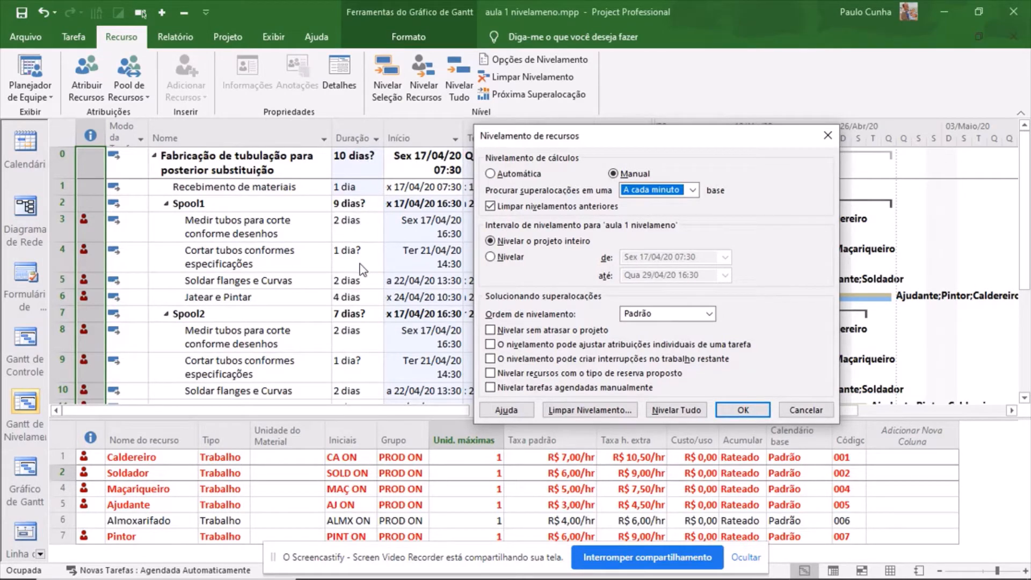
{"action": "left_click", "coordinate": [640, 189]}
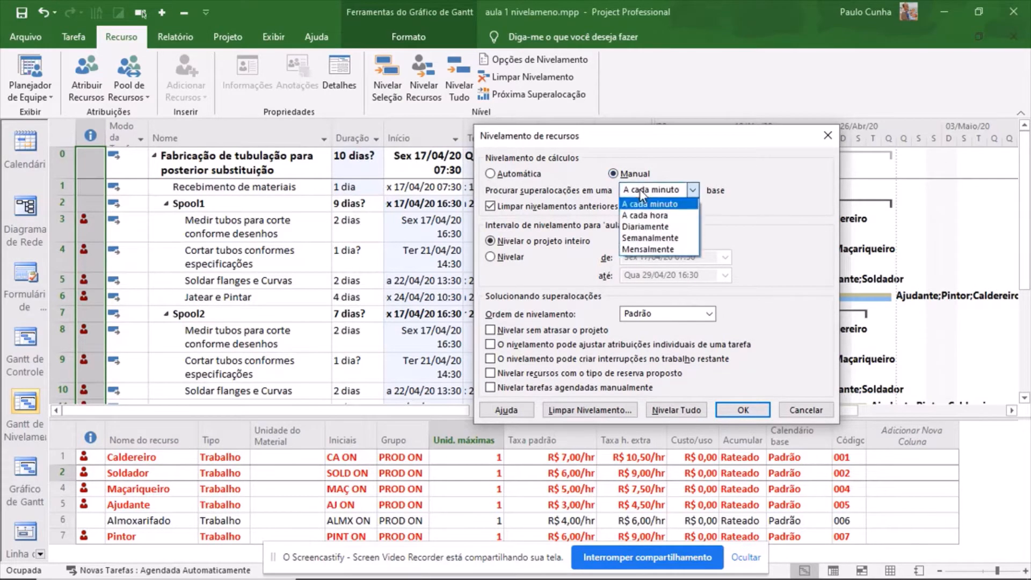
{"action": "left_click", "coordinate": [645, 216]}
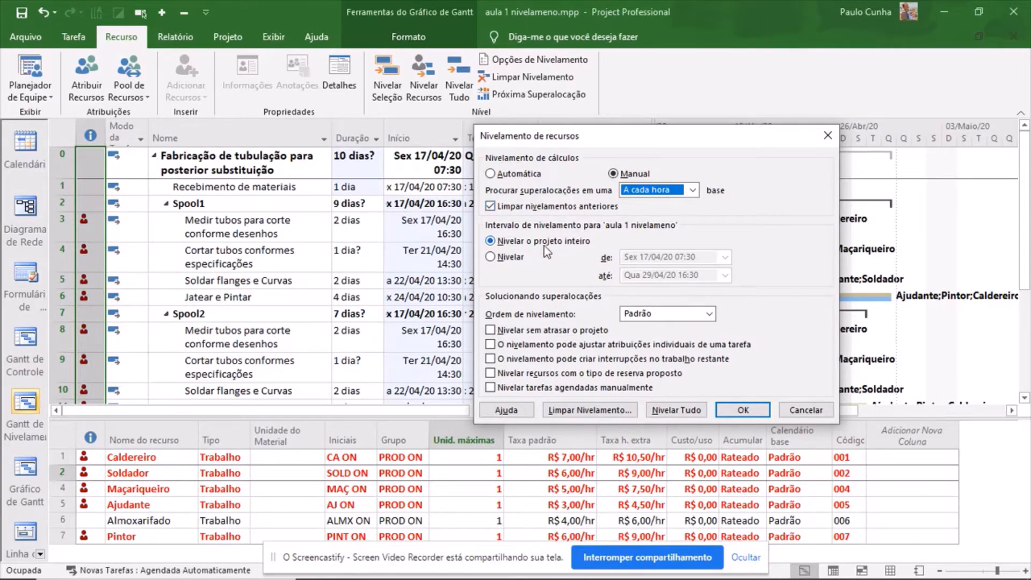
Step: Level all resources across the entire project, using the "Padrão" leveling order
{"action": "left_click", "coordinate": [510, 258]}
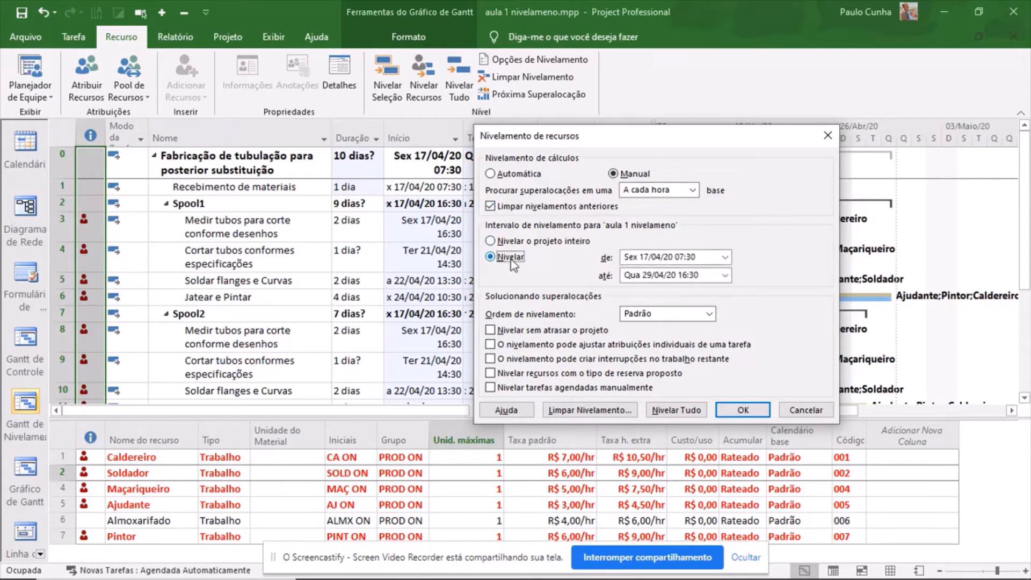
{"action": "left_click", "coordinate": [517, 243]}
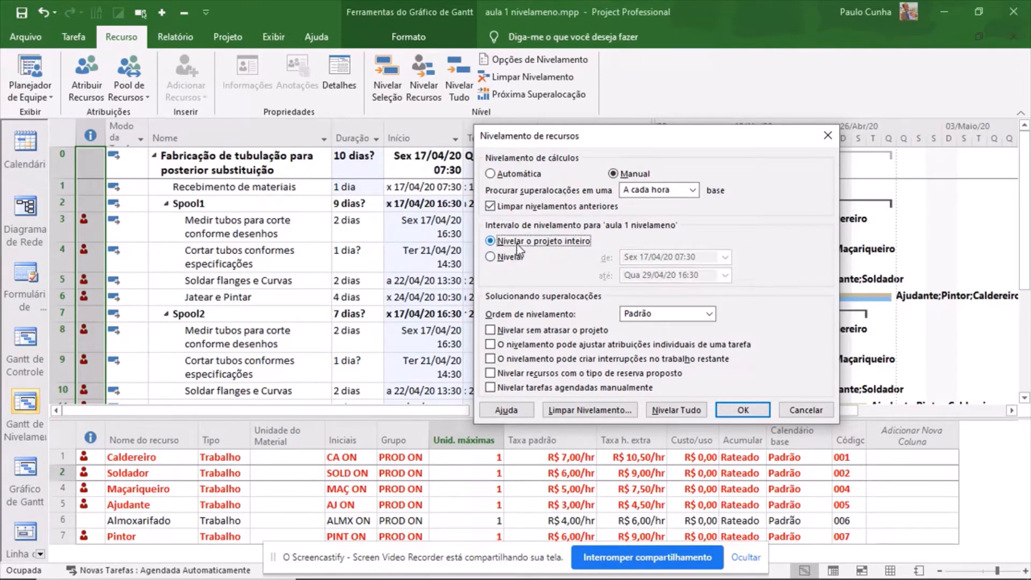
{"action": "left_click", "coordinate": [656, 313]}
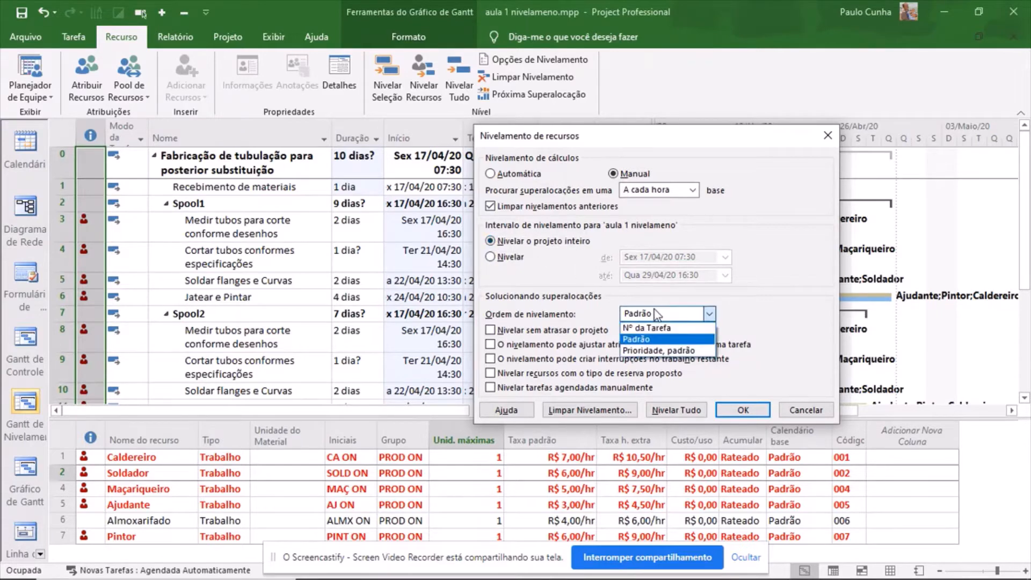
{"action": "left_click", "coordinate": [654, 340]}
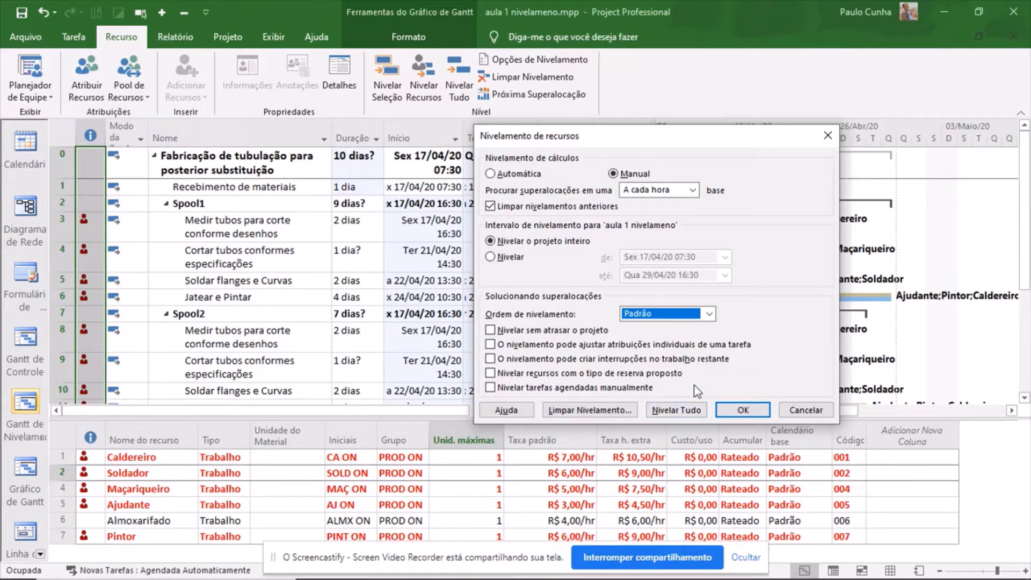
{"action": "left_click", "coordinate": [676, 410]}
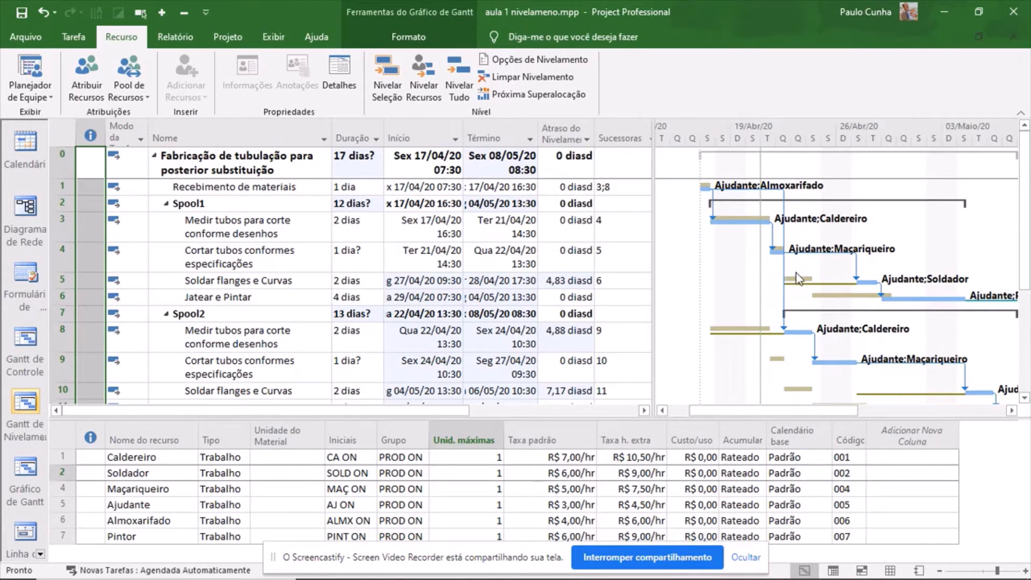
{"action": "mouse_move", "coordinate": [803, 283]}
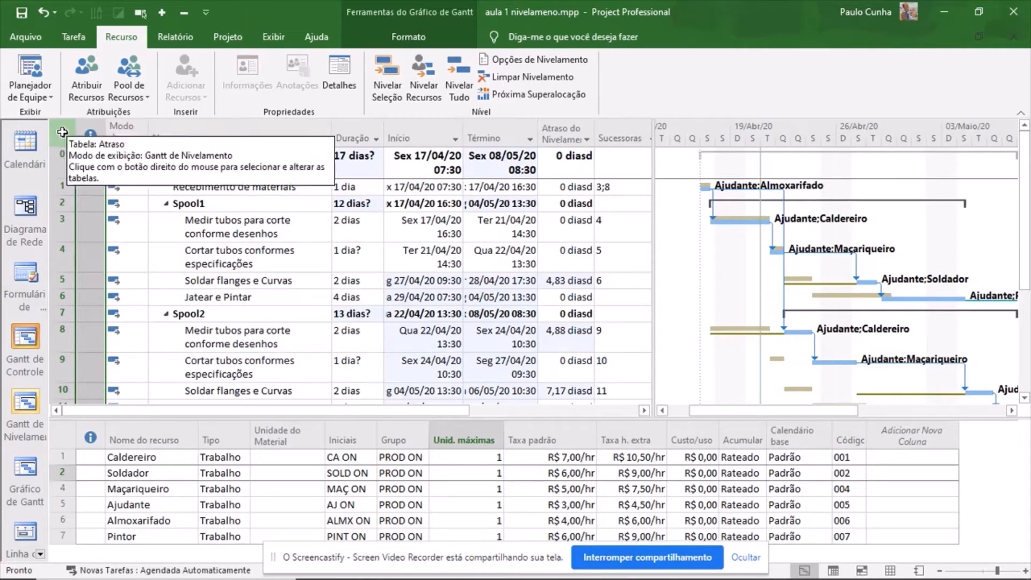
{"action": "right_click", "coordinate": [62, 132]}
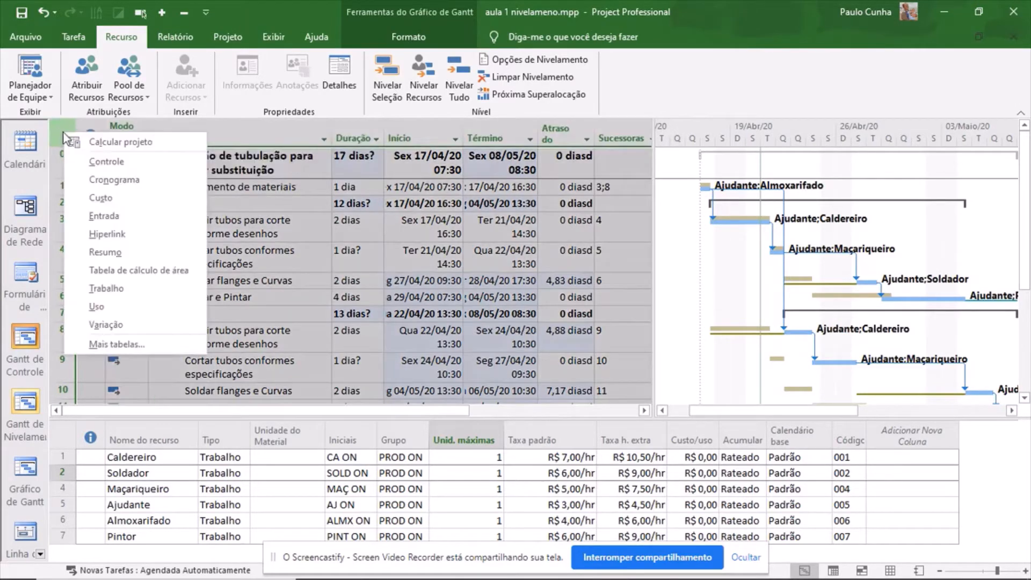
{"action": "left_click", "coordinate": [109, 217]}
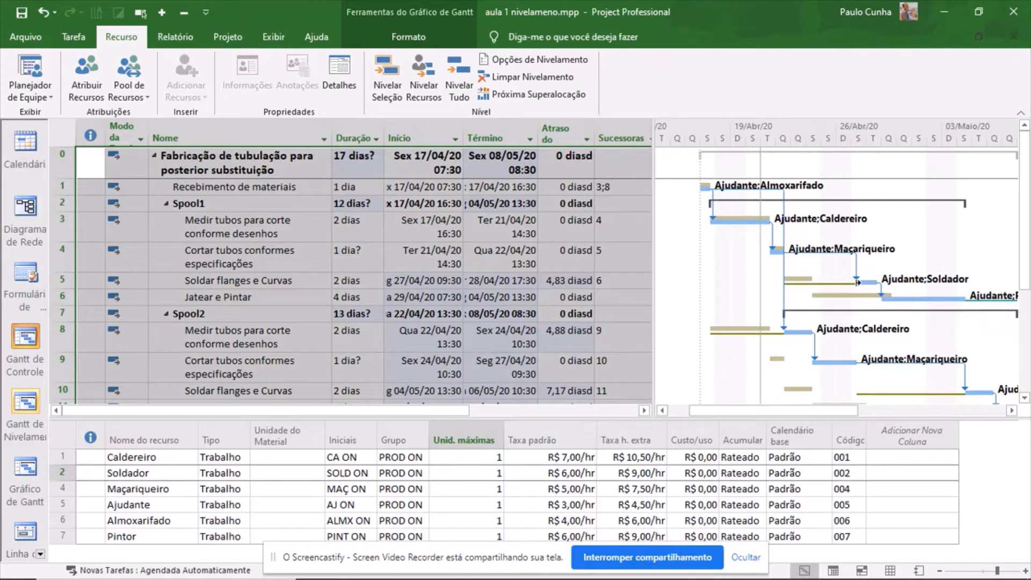
{"action": "mouse_move", "coordinate": [858, 282]}
{"action": "left_click", "coordinate": [569, 259]}
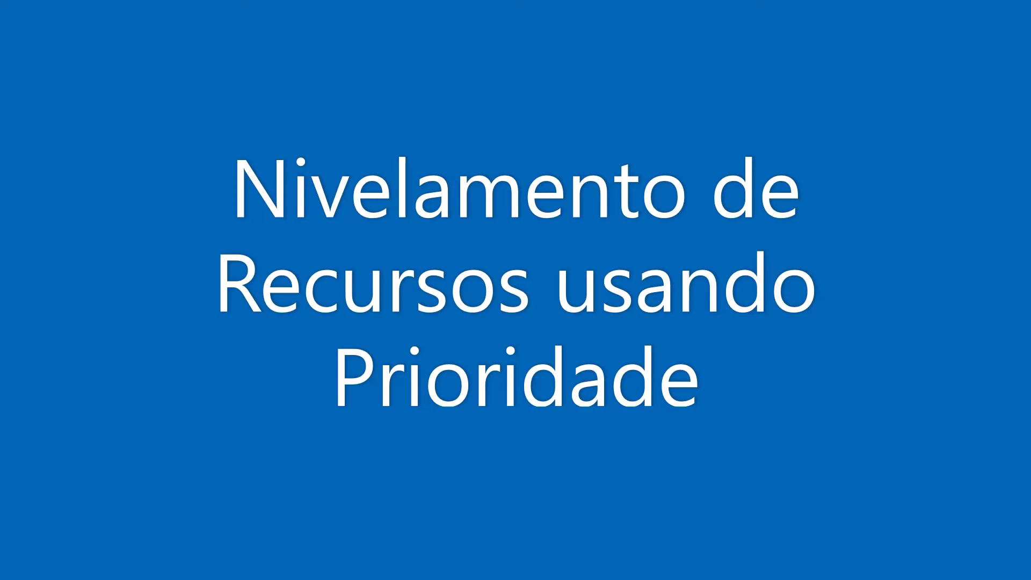
Step: Review the task priorities, predecessors and resource names in Projeto1, as well as the task bars in the Gantt chart
{"action": "left_click_drag", "start_coordinate": [113, 333], "coordinate": [130, 449]}
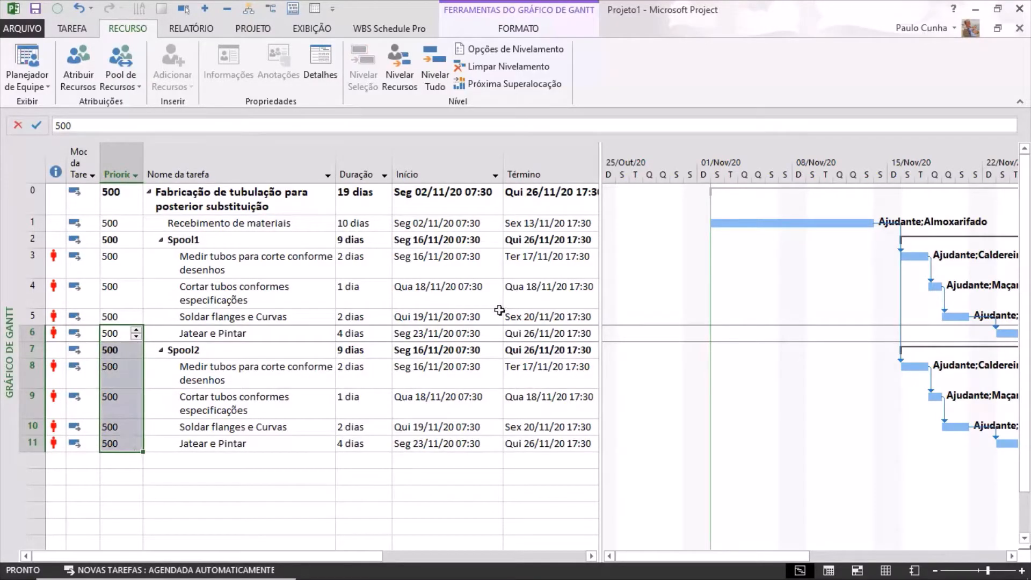
{"action": "left_click", "coordinate": [520, 297]}
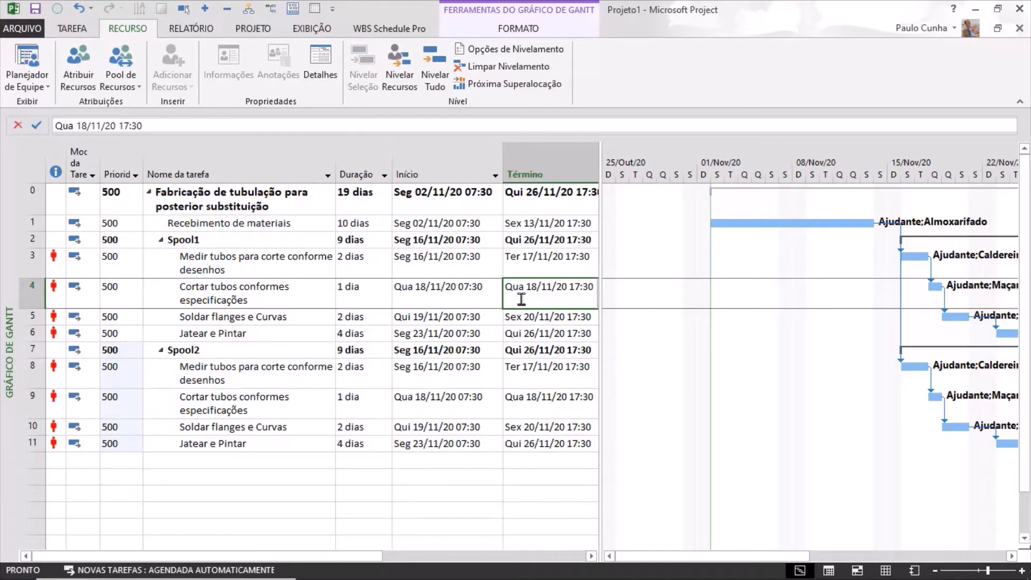
{"action": "left_click_drag", "start_coordinate": [600, 277], "coordinate": [819, 277]}
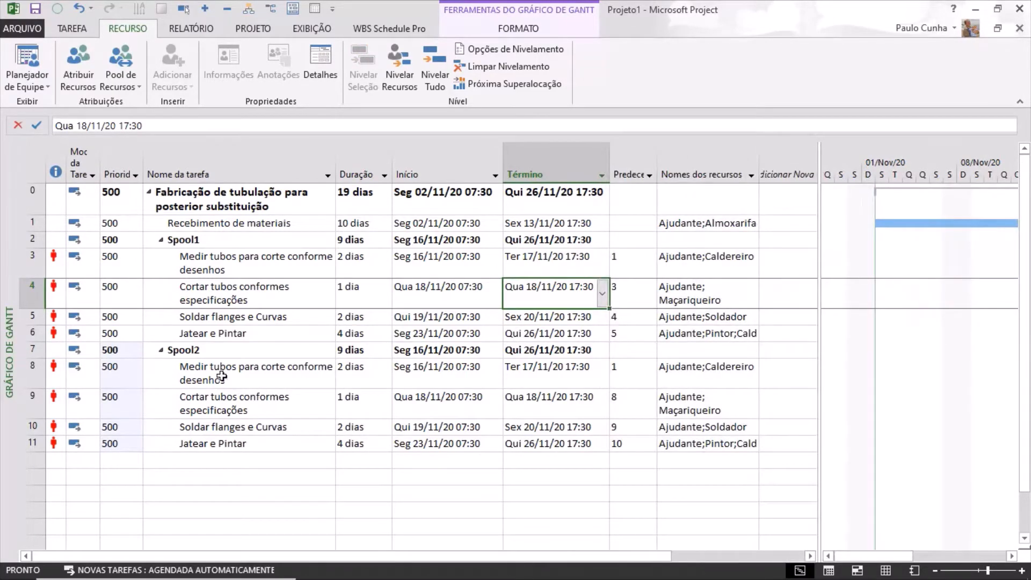
{"action": "left_click", "coordinate": [123, 162]}
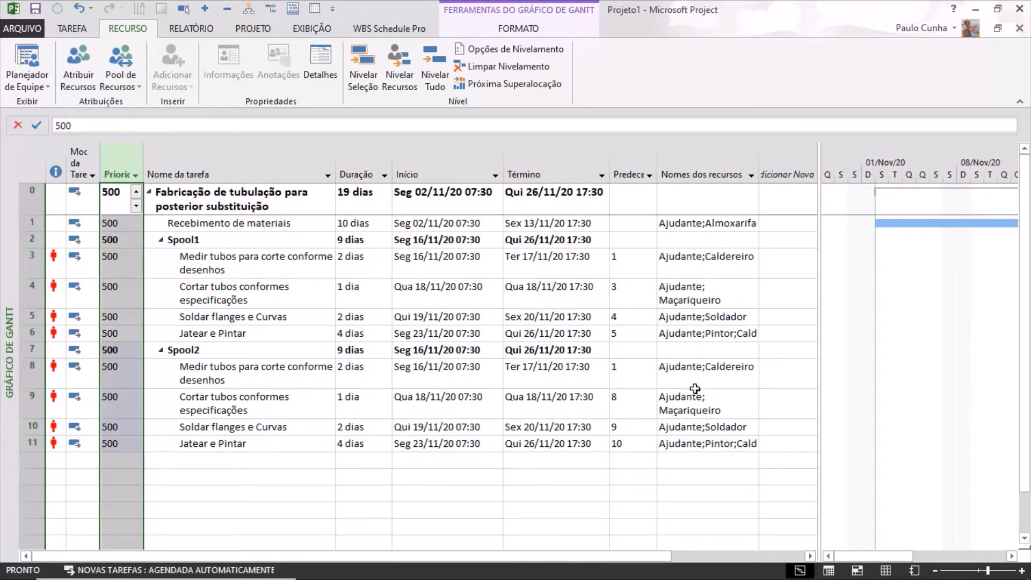
{"action": "left_click_drag", "start_coordinate": [818, 242], "coordinate": [424, 353]}
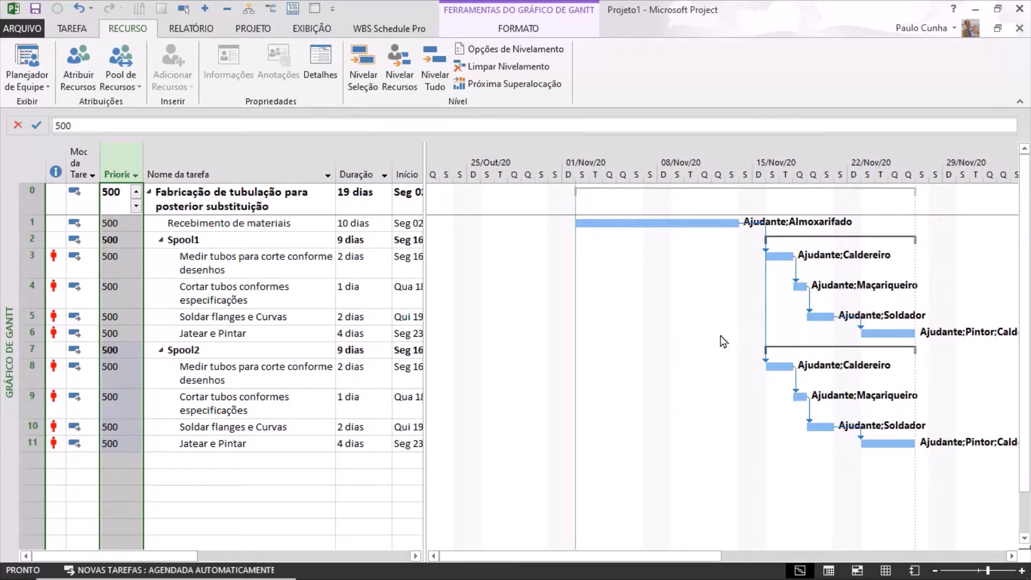
Step: Check the resources for overallocation in the Planilha de Recursos view and return to the Gráfico de Gantt
{"action": "left_click", "coordinate": [42, 91]}
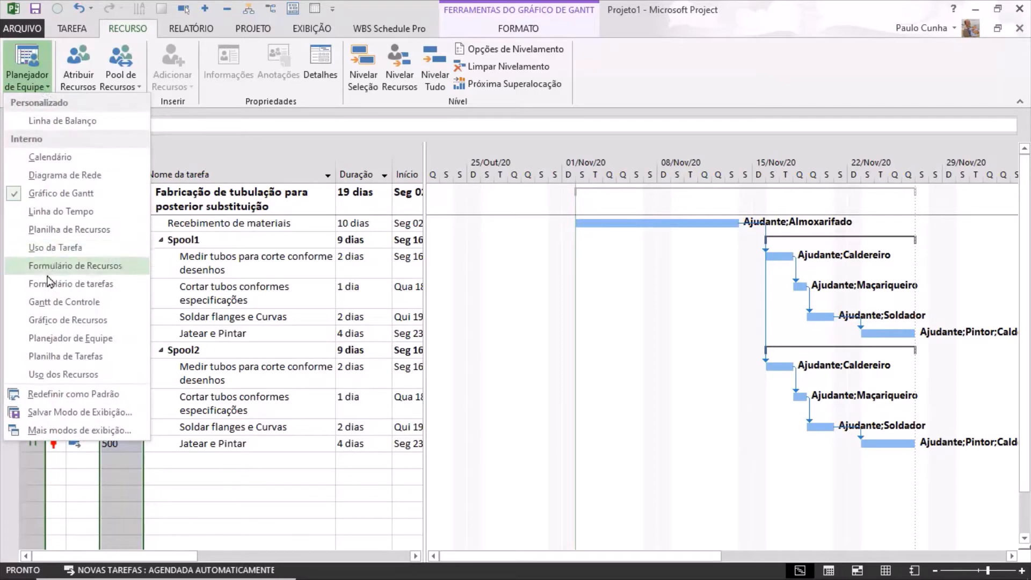
{"action": "left_click", "coordinate": [81, 232]}
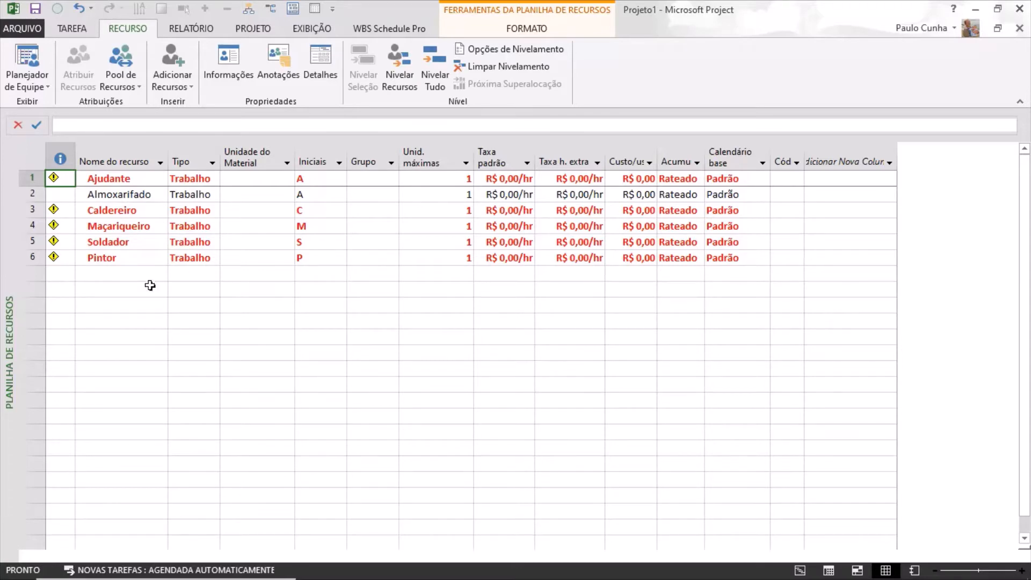
{"action": "left_click", "coordinate": [34, 87]}
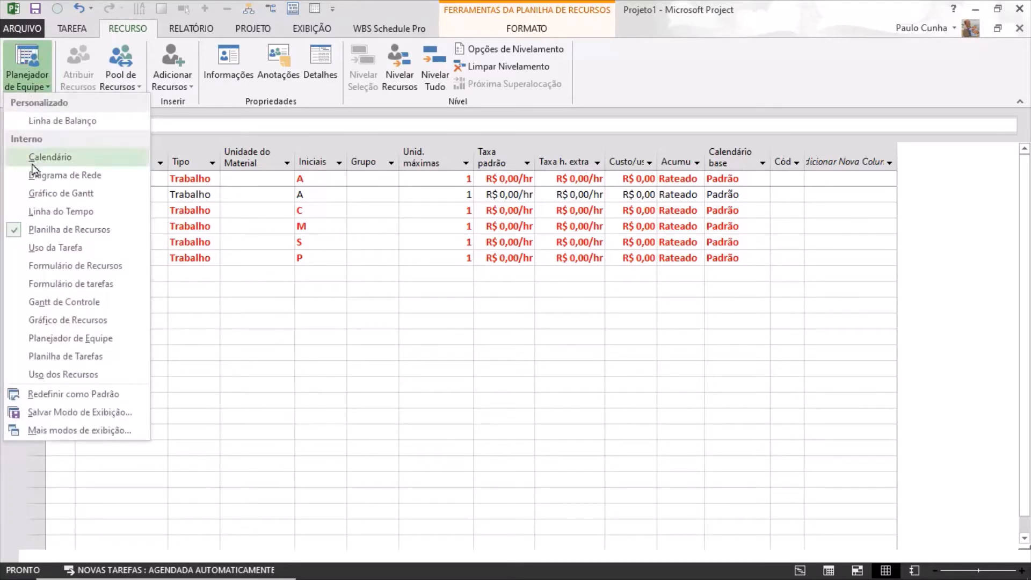
{"action": "left_click", "coordinate": [61, 193]}
{"action": "left_click", "coordinate": [223, 267]}
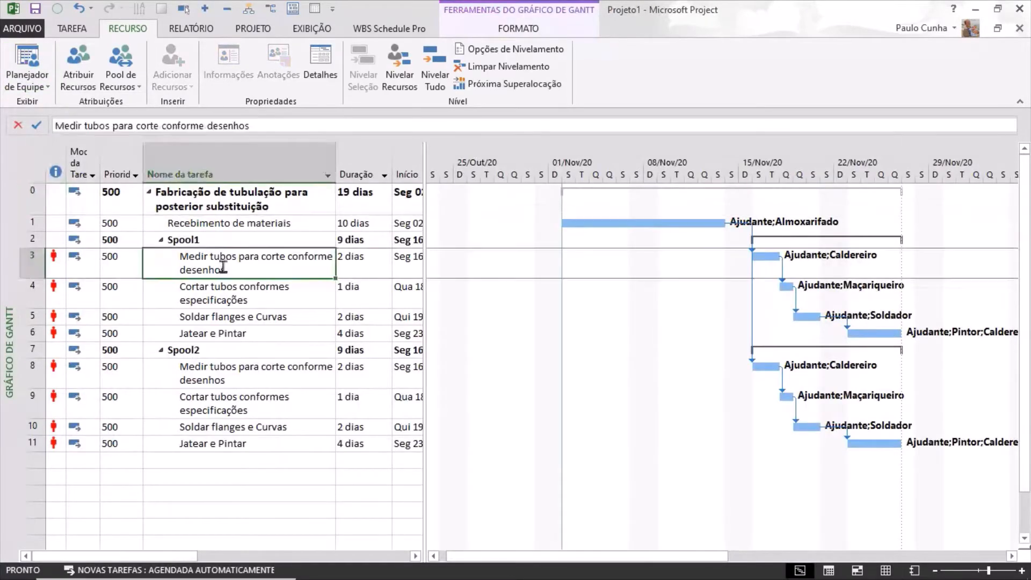
Step: Switch the project to the Gantt de Nivelamento view
{"action": "left_click_drag", "start_coordinate": [424, 272], "coordinate": [567, 257]}
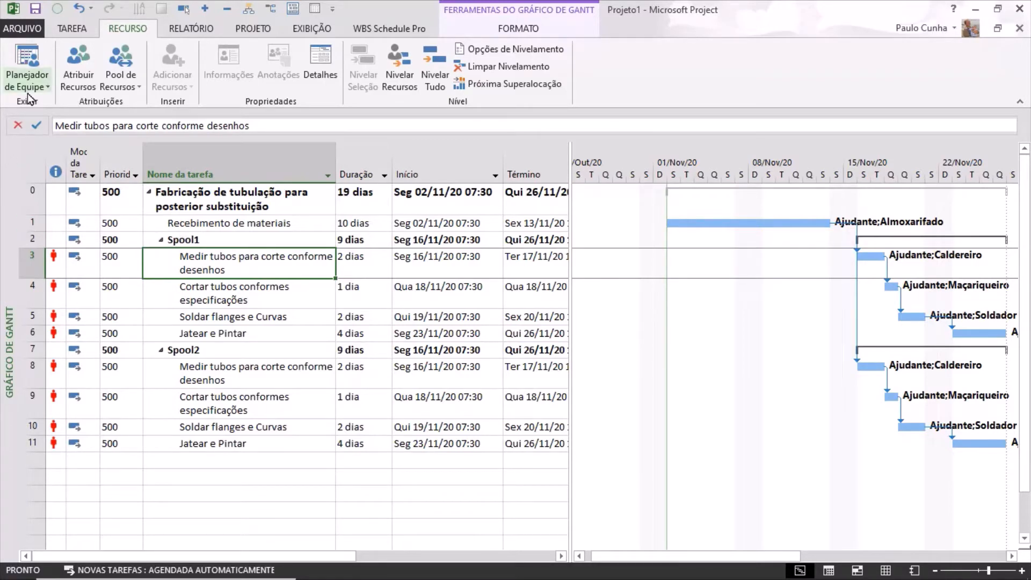
{"action": "right_click", "coordinate": [11, 206]}
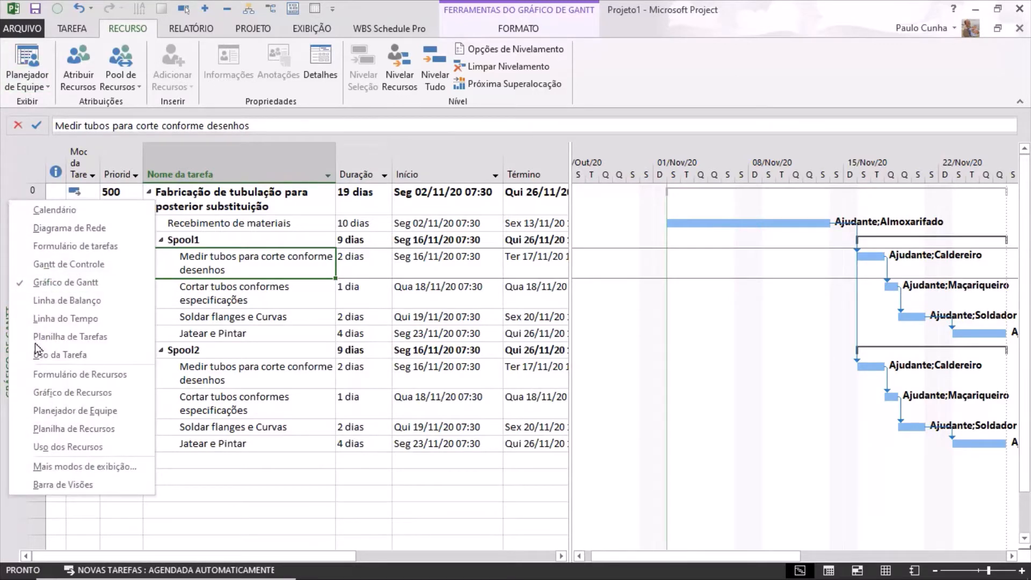
{"action": "left_click", "coordinate": [65, 467]}
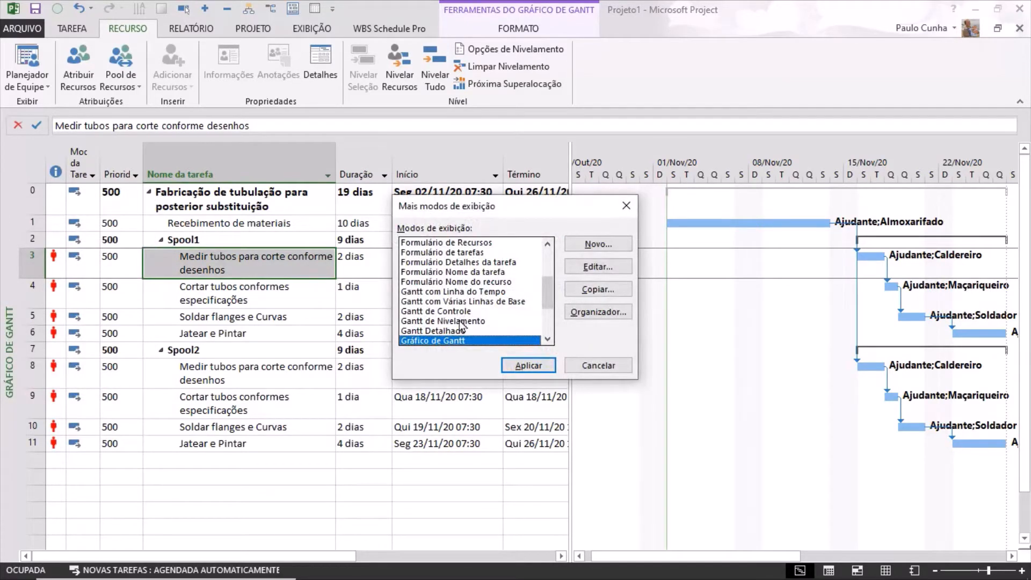
{"action": "left_click", "coordinate": [461, 321]}
{"action": "double_click", "coordinate": [460, 322]}
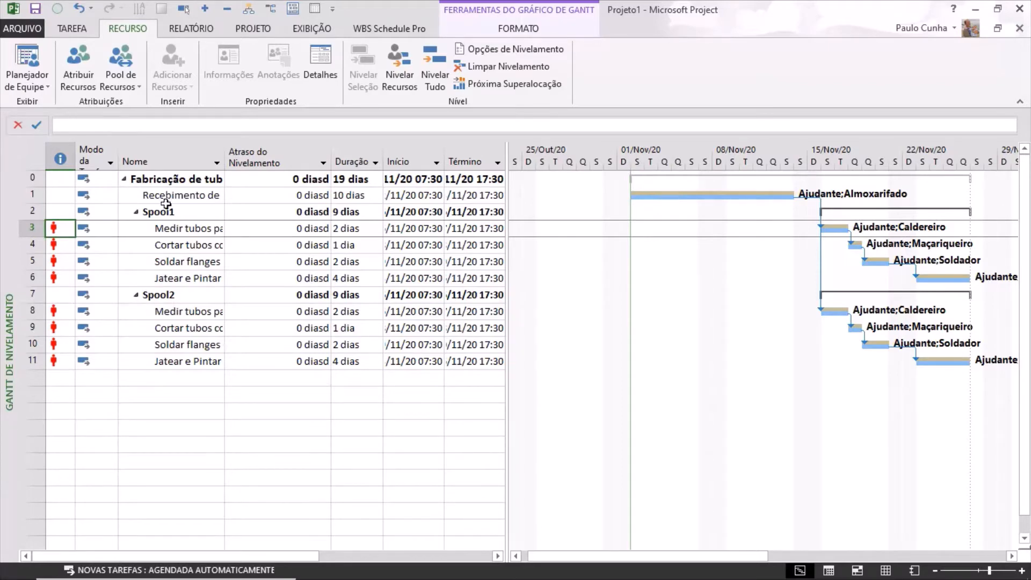
Step: Insert a Prioridade column before the Nome column and narrow it
{"action": "right_click", "coordinate": [148, 159]}
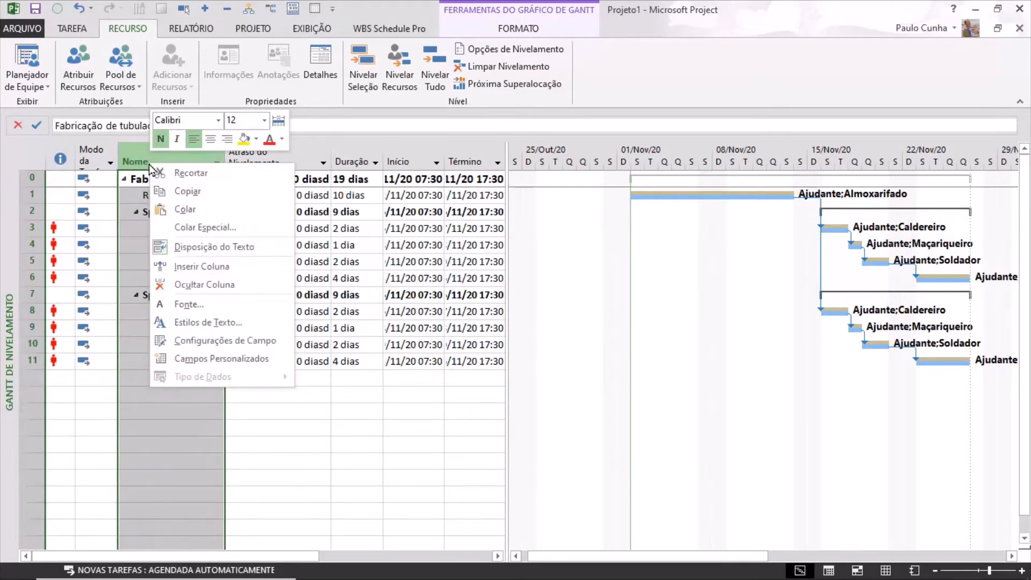
{"action": "left_click", "coordinate": [174, 264]}
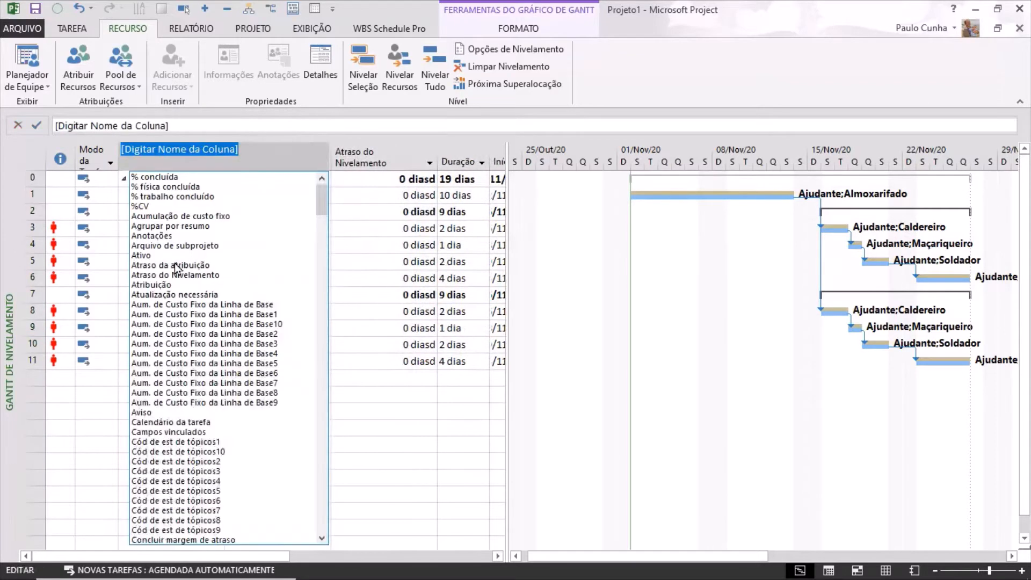
{"action": "type", "text": "parar"}
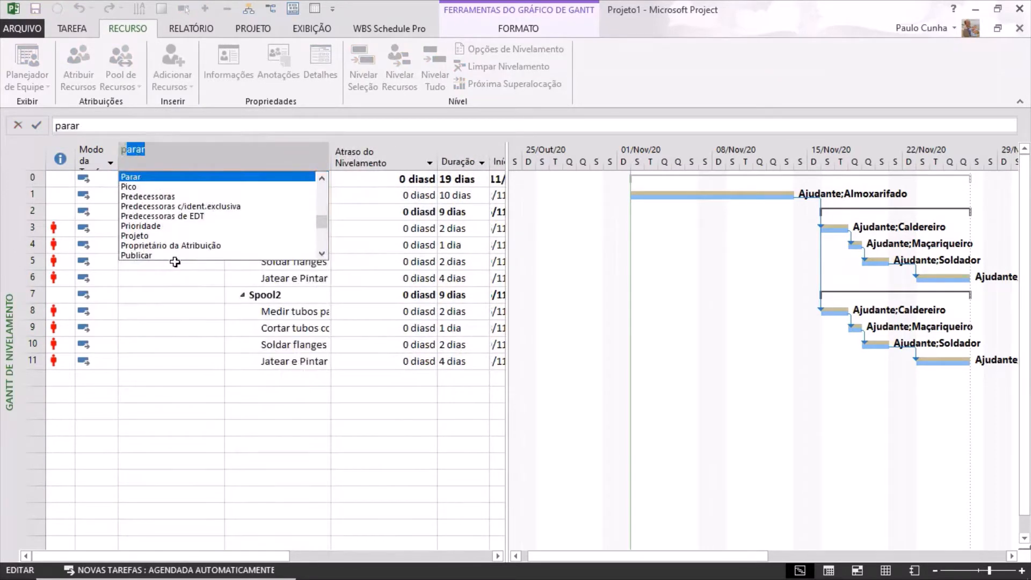
{"action": "left_click", "coordinate": [171, 226]}
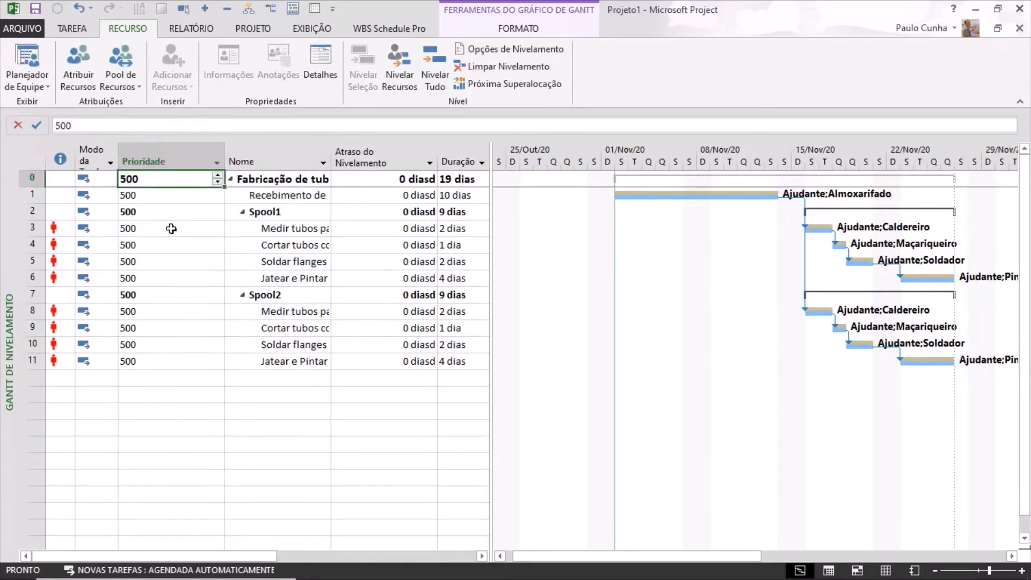
{"action": "left_click", "coordinate": [169, 260]}
{"action": "left_click_drag", "start_coordinate": [226, 157], "coordinate": [166, 158]}
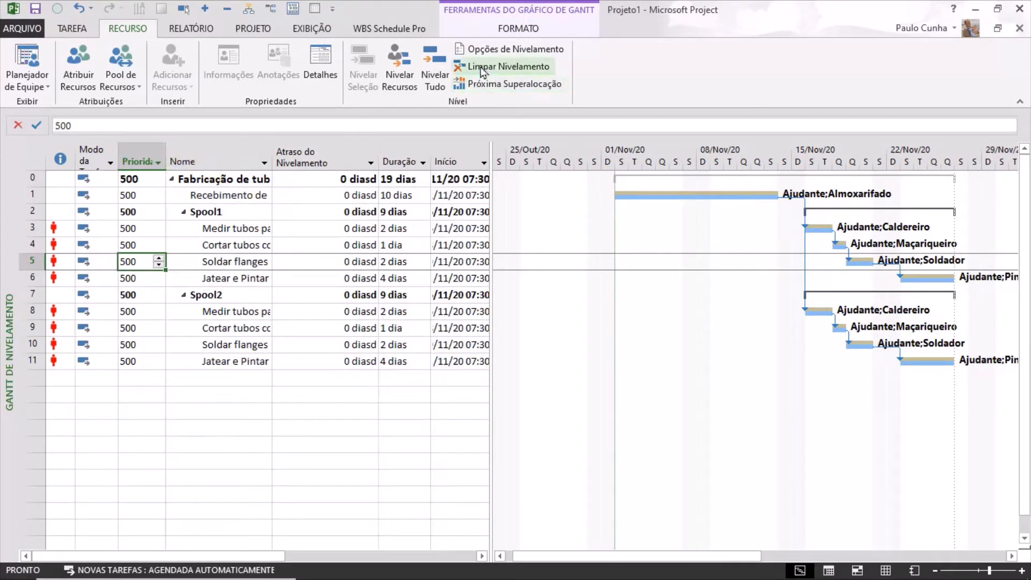
Step: Review the resource leveling options, including the overallocation search basis and the leveling order, and leave them as they are
{"action": "left_click", "coordinate": [490, 52]}
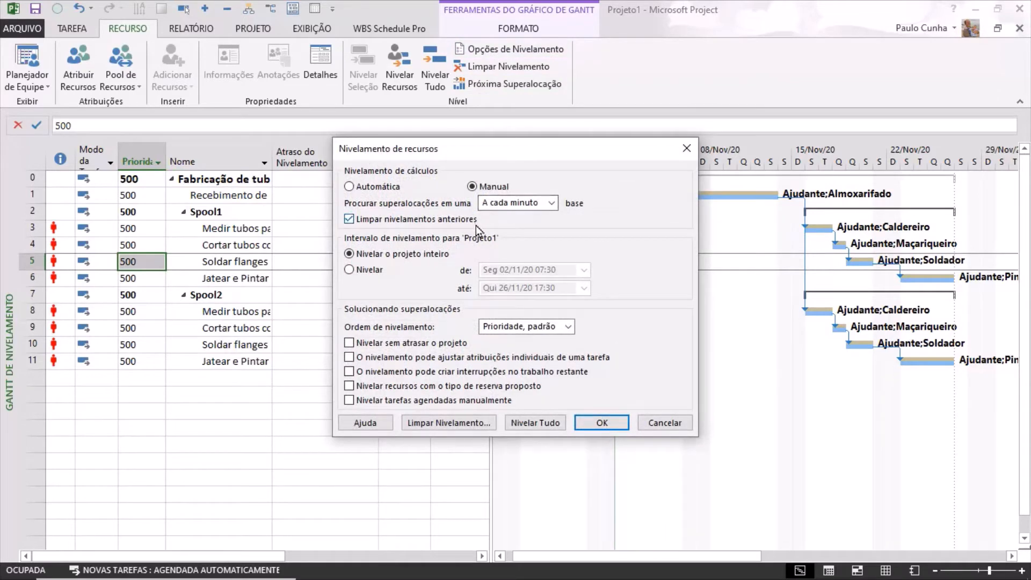
{"action": "left_click_drag", "start_coordinate": [483, 151], "coordinate": [694, 130]}
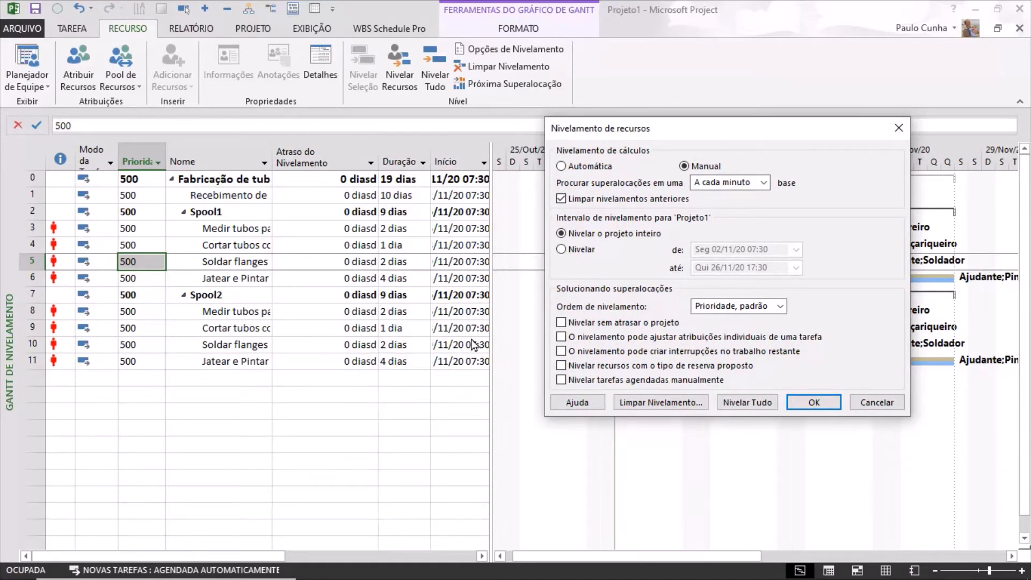
{"action": "left_click", "coordinate": [763, 183]}
{"action": "left_click", "coordinate": [763, 184]}
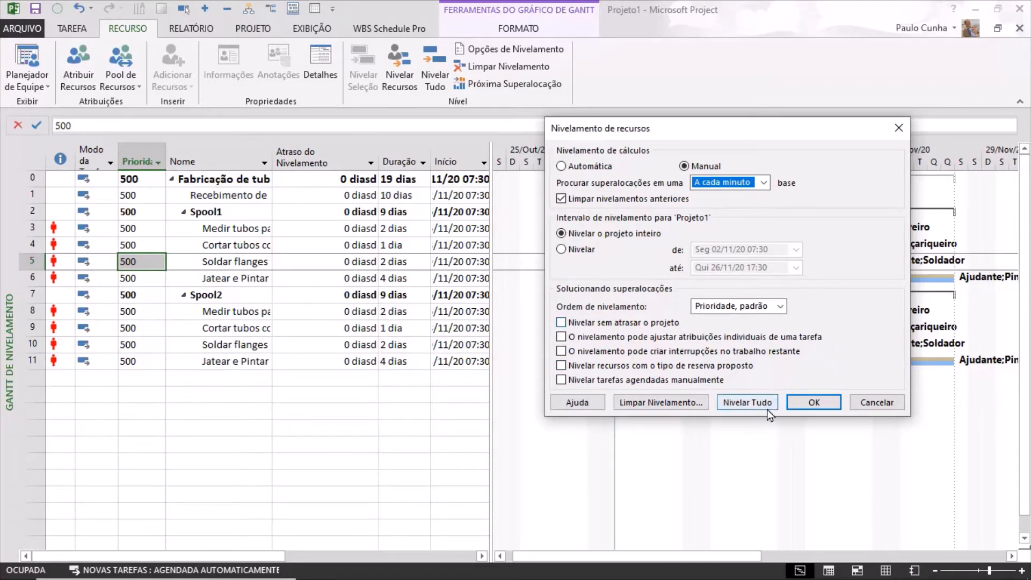
{"action": "left_click_drag", "start_coordinate": [801, 132], "coordinate": [473, 168]}
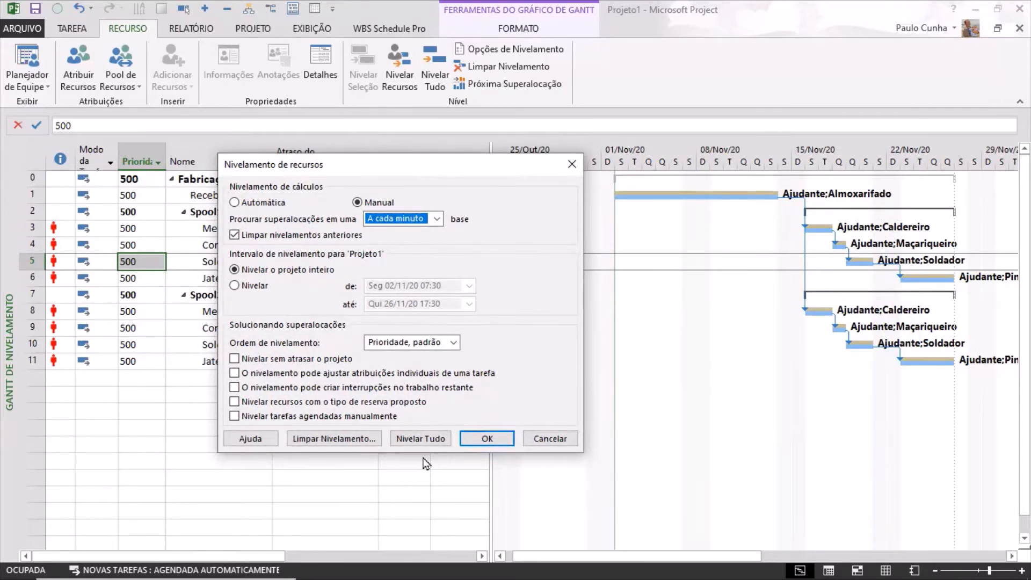
{"action": "left_click", "coordinate": [571, 164]}
Step: Set the priority of Spool2 to 600 and copy that value down to its four subtasks
{"action": "left_click", "coordinate": [151, 298]}
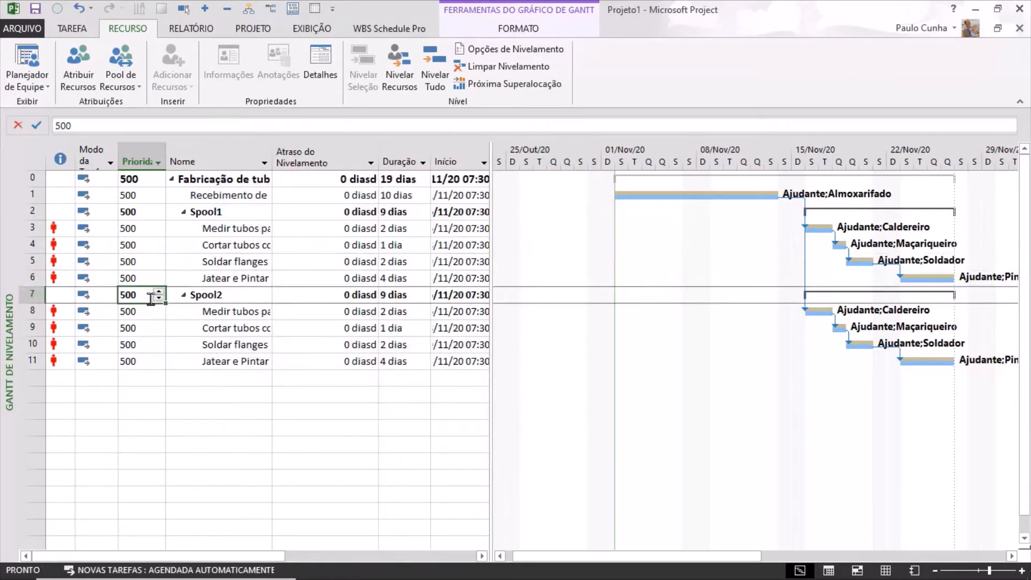
{"action": "type", "text": "600"}
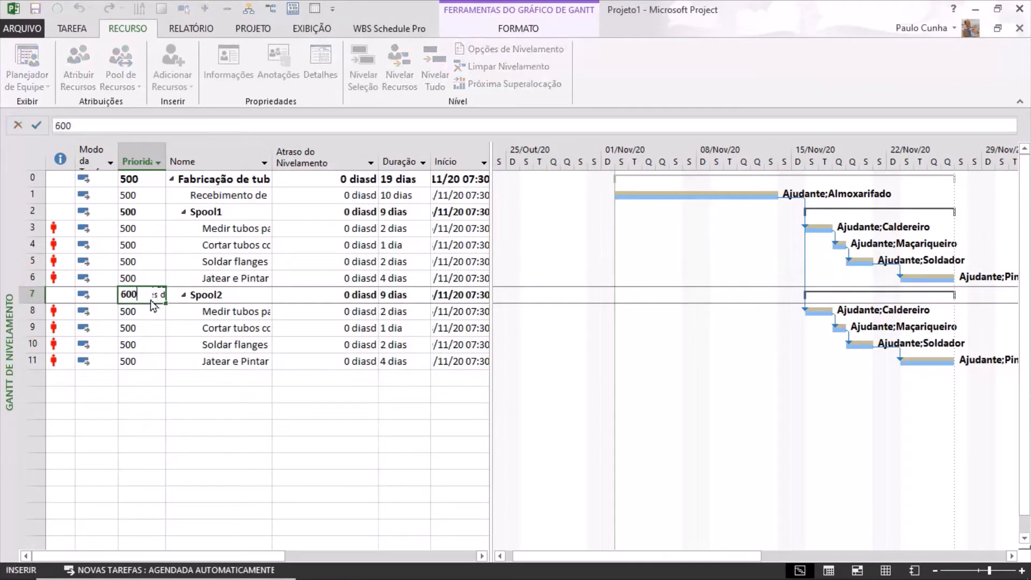
{"action": "left_click", "coordinate": [134, 311]}
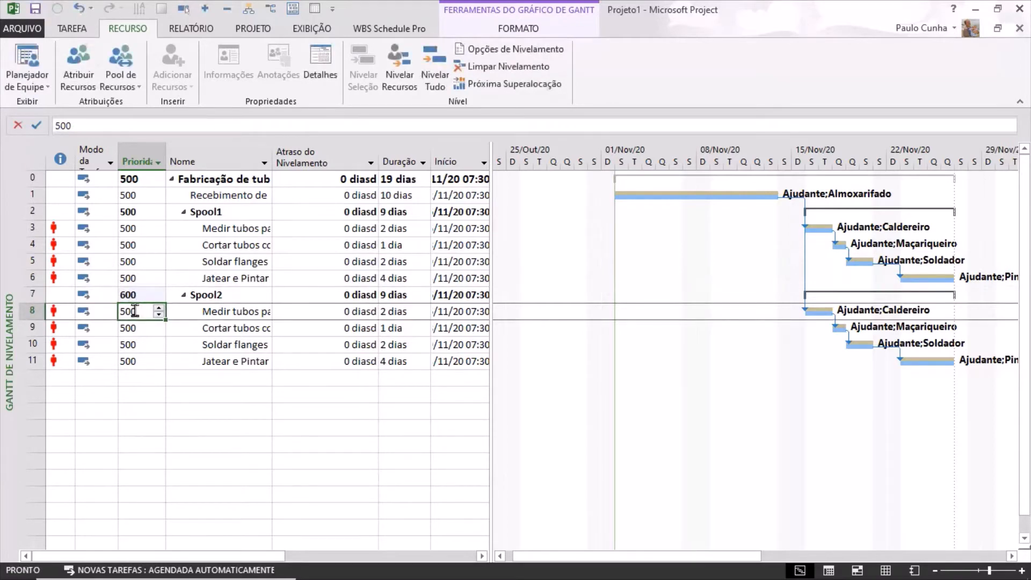
{"action": "left_click", "coordinate": [139, 298]}
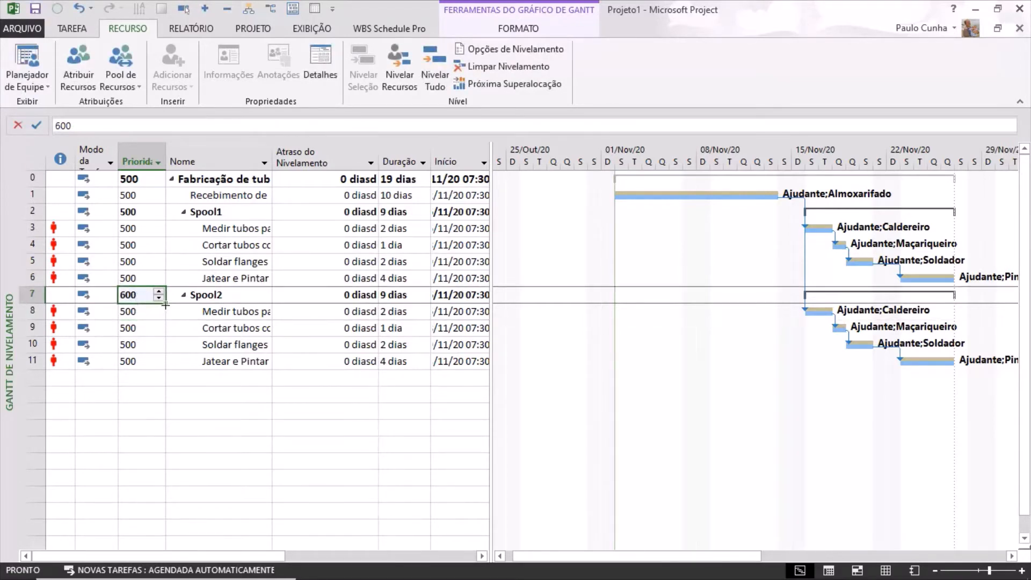
{"action": "left_click_drag", "start_coordinate": [165, 305], "coordinate": [155, 369]}
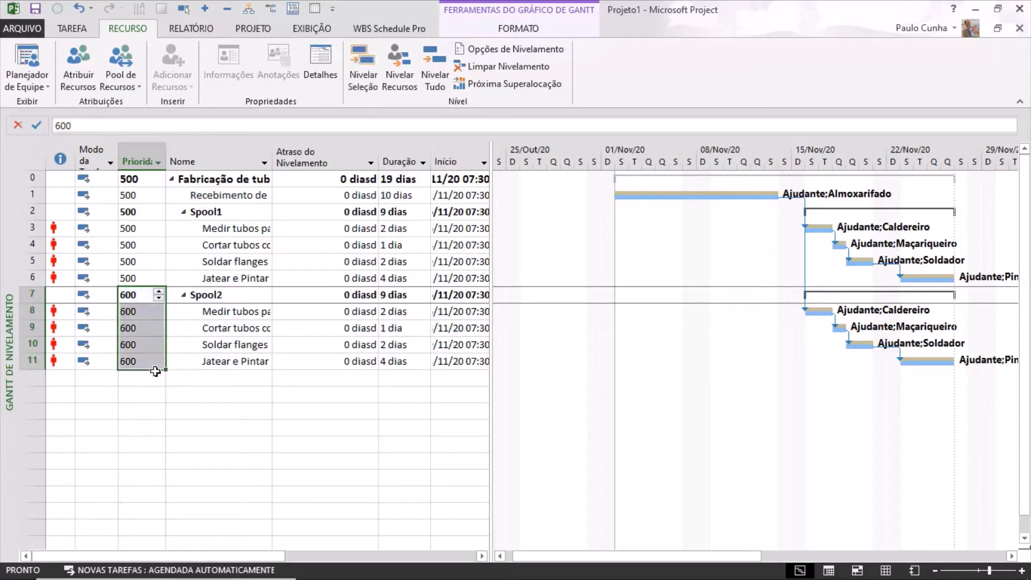
{"action": "left_click", "coordinate": [239, 295]}
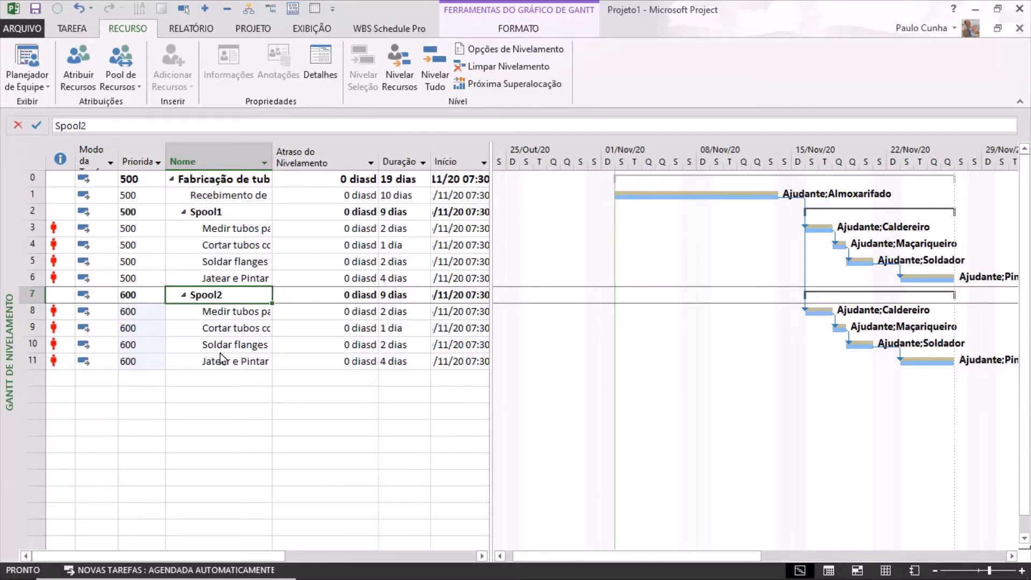
Step: Level all resources with the Spool2 priorities and inspect the shifted Spool1 bars and the leveling delay of its first subtask
{"action": "left_click", "coordinate": [435, 82]}
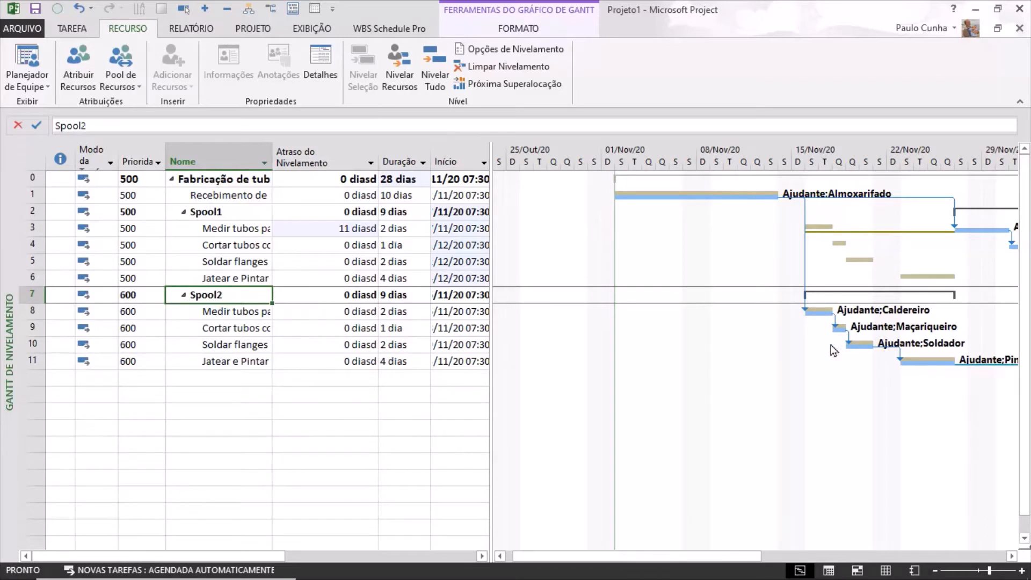
{"action": "left_click", "coordinate": [1010, 557]}
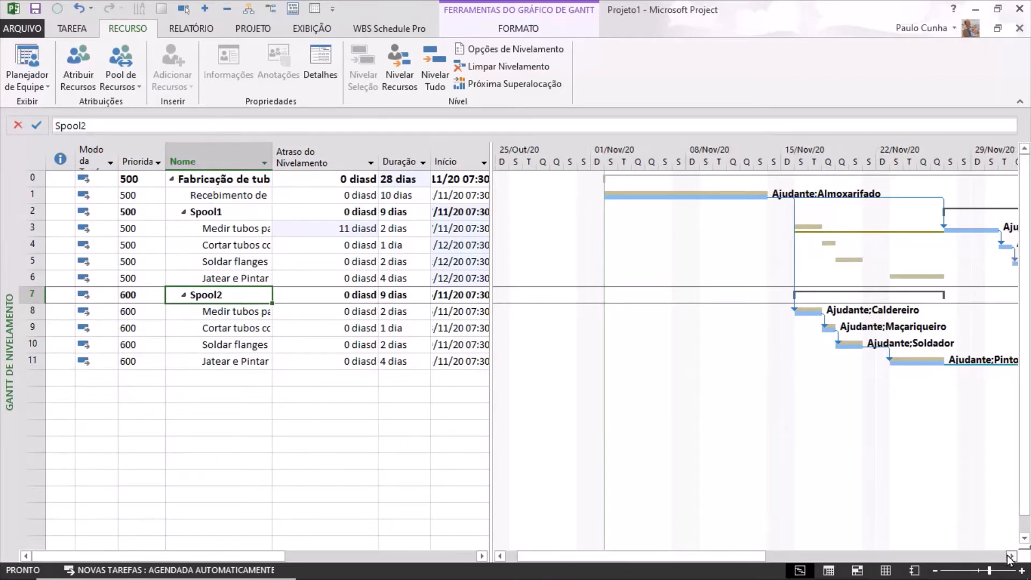
{"action": "left_click_drag", "start_coordinate": [1009, 557], "coordinate": [1010, 557]}
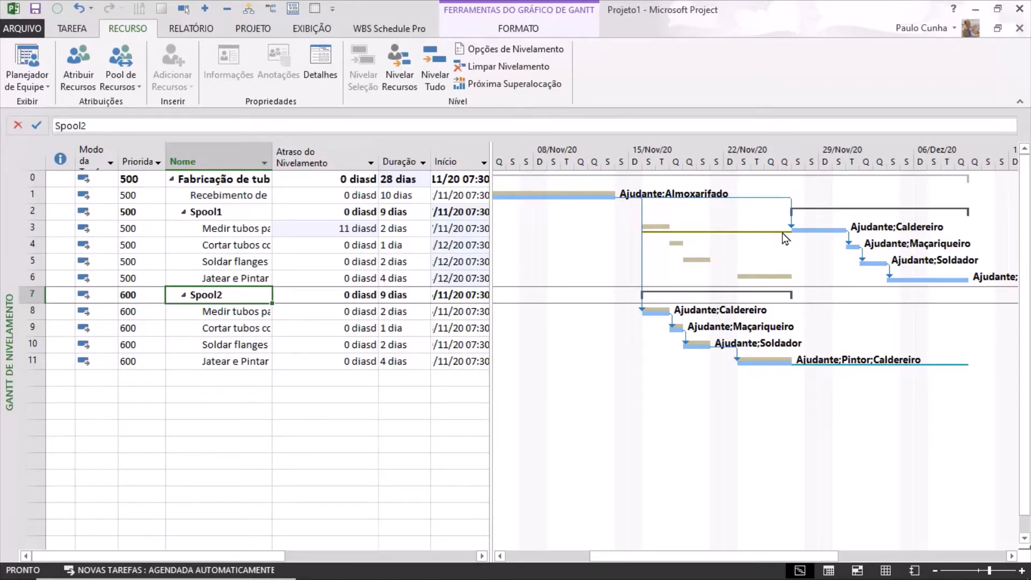
{"action": "left_click", "coordinate": [355, 230]}
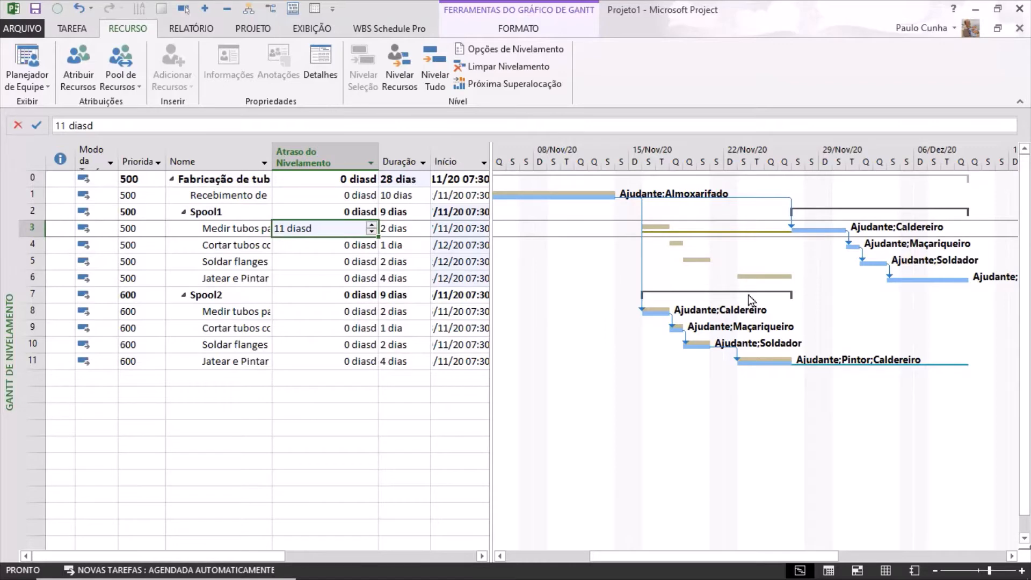
Step: Clear the leveling for the entire project and set the priority of Spool1's pipe-measuring task to 1000
{"action": "left_click", "coordinate": [518, 66]}
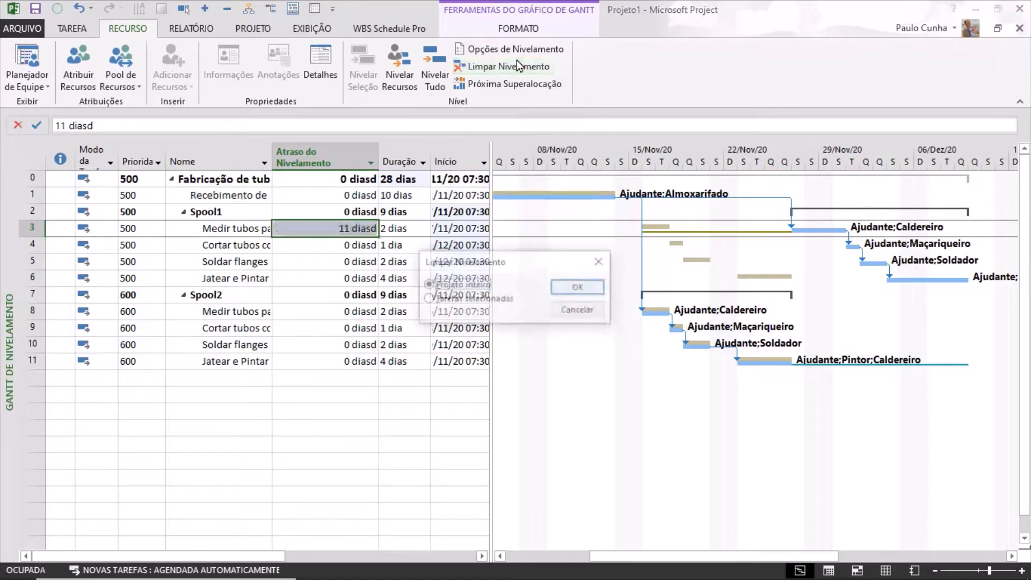
{"action": "left_click", "coordinate": [570, 290]}
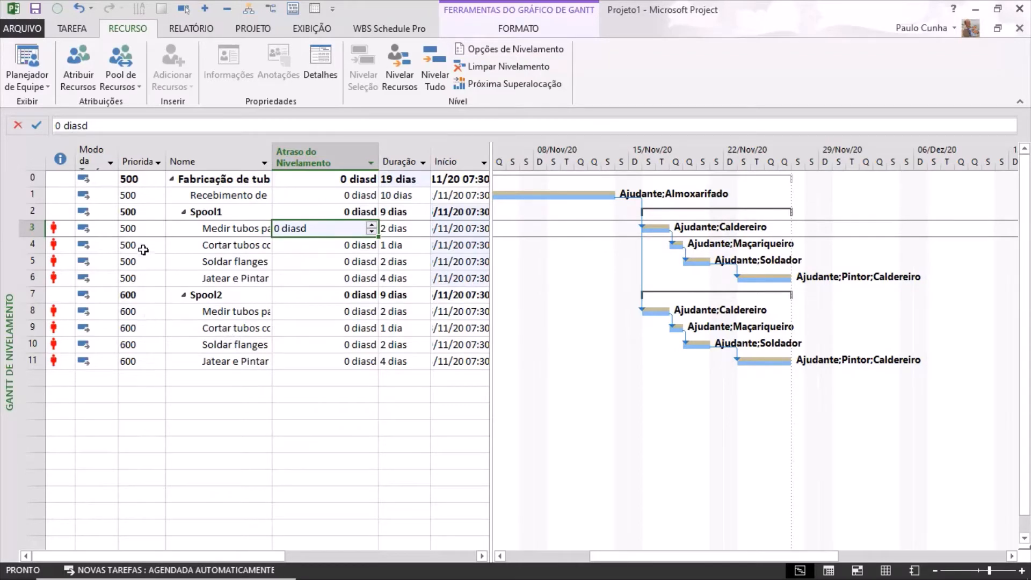
{"action": "left_click", "coordinate": [147, 234]}
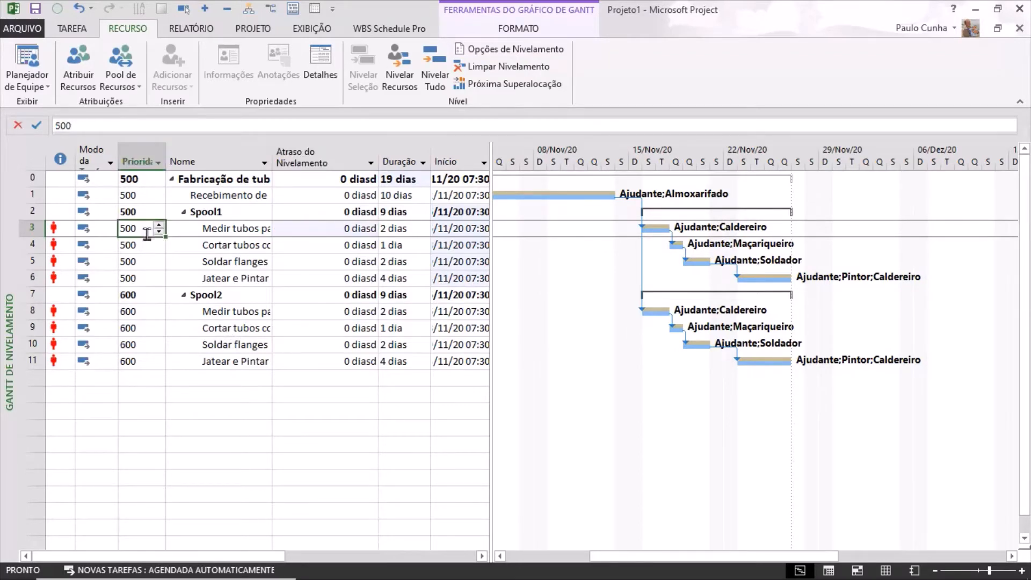
{"action": "type", "text": "000"}
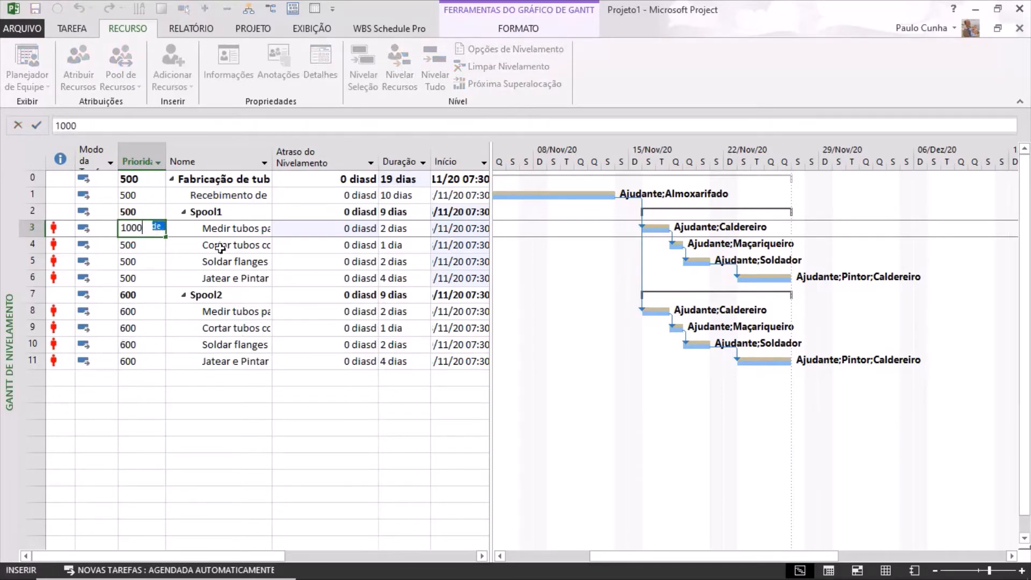
{"action": "left_click", "coordinate": [219, 245]}
{"action": "left_click", "coordinate": [219, 230]}
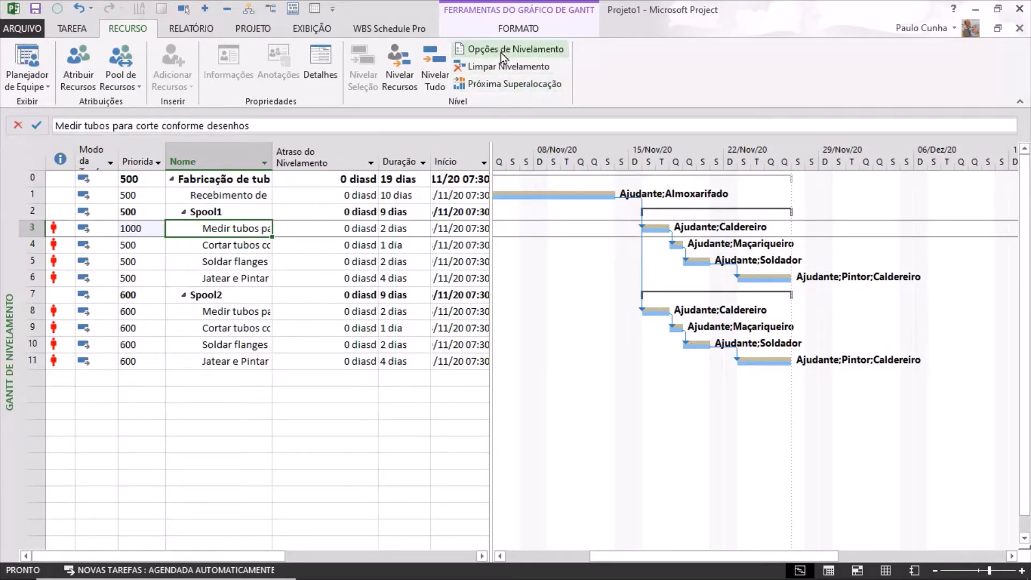
Step: Level all resources again and compare the priorities of the Spool1 and Spool2 tasks with their rescheduled bars
{"action": "left_click", "coordinate": [434, 81]}
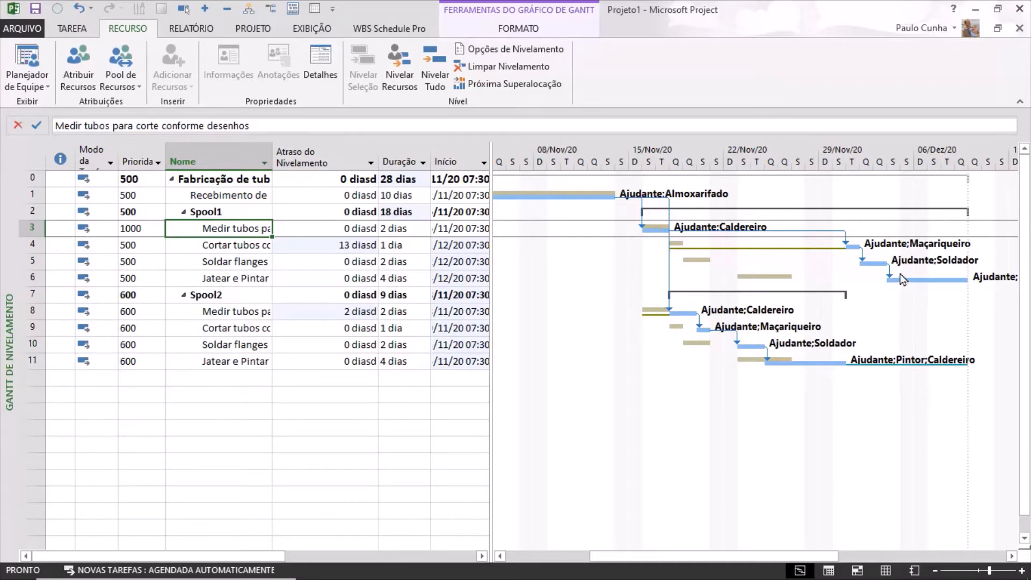
{"action": "left_click", "coordinate": [145, 228]}
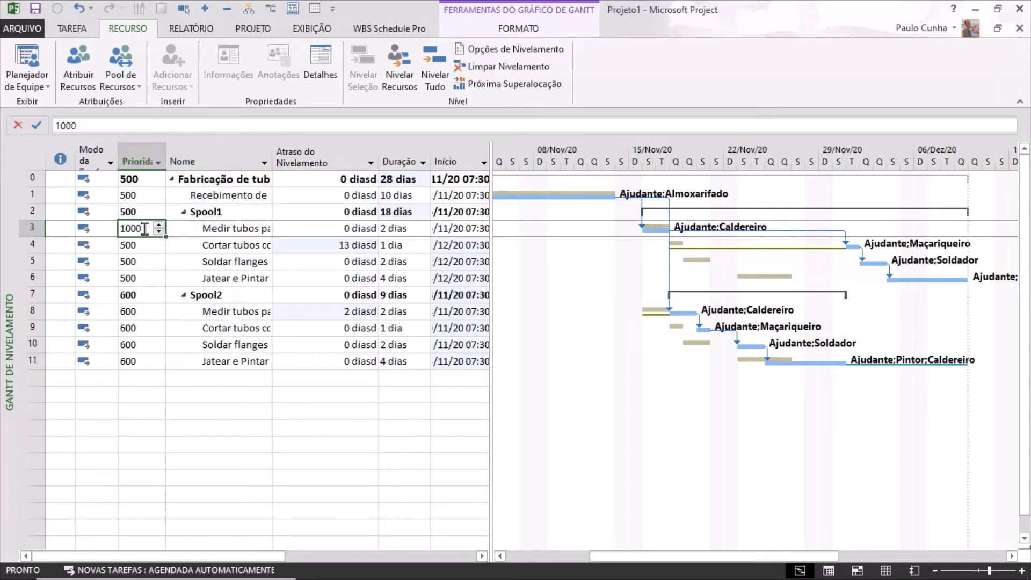
{"action": "left_click", "coordinate": [130, 294]}
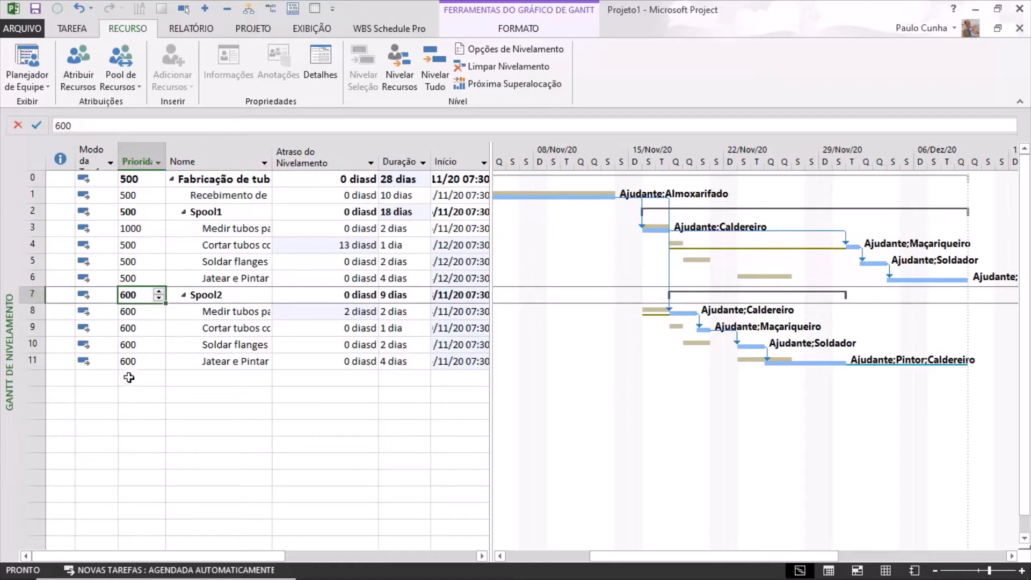
{"action": "left_click", "coordinate": [134, 244]}
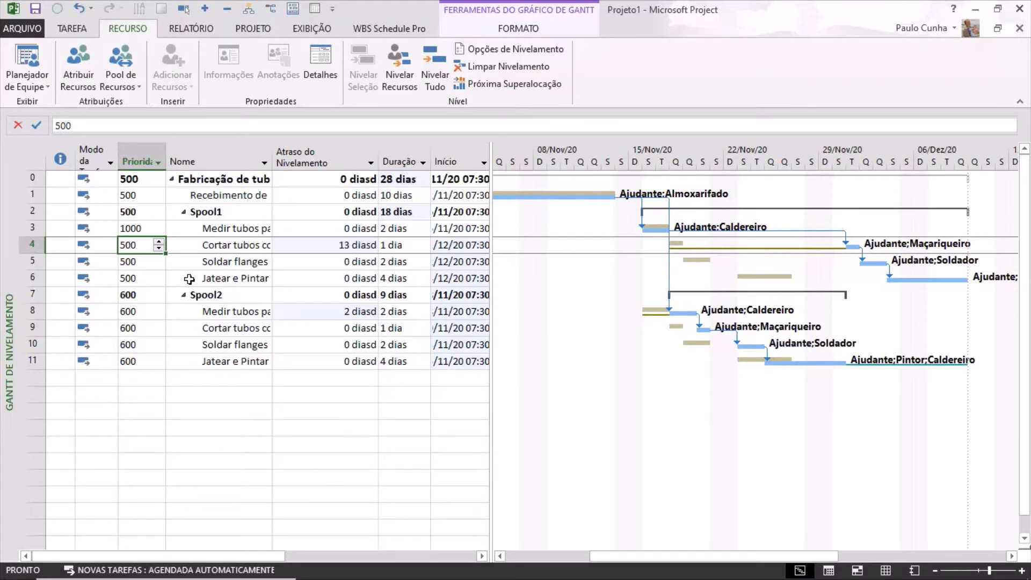
{"action": "left_click", "coordinate": [147, 230]}
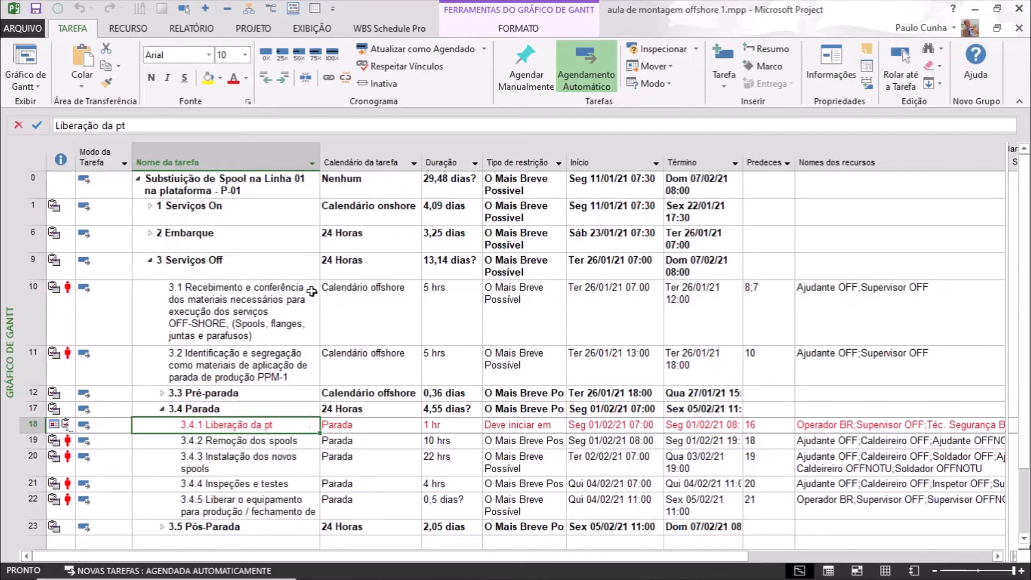
Step: Check the summary task in aula de montagem offshore 1.mpp and switch to aula de montagem offshore 2.mpp to look over its tasks
{"action": "left_click", "coordinate": [275, 188]}
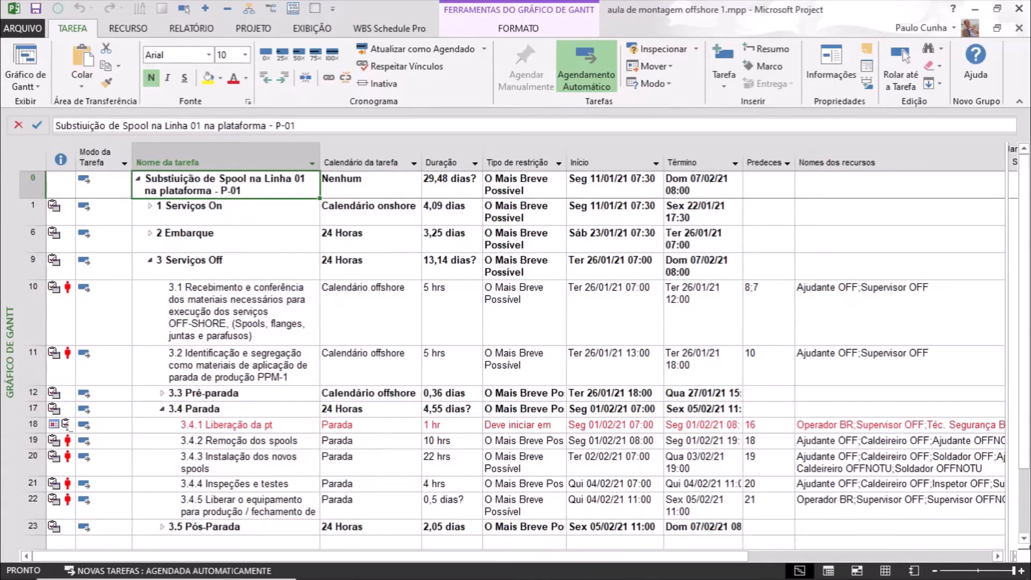
{"action": "mouse_move", "coordinate": [804, 574]}
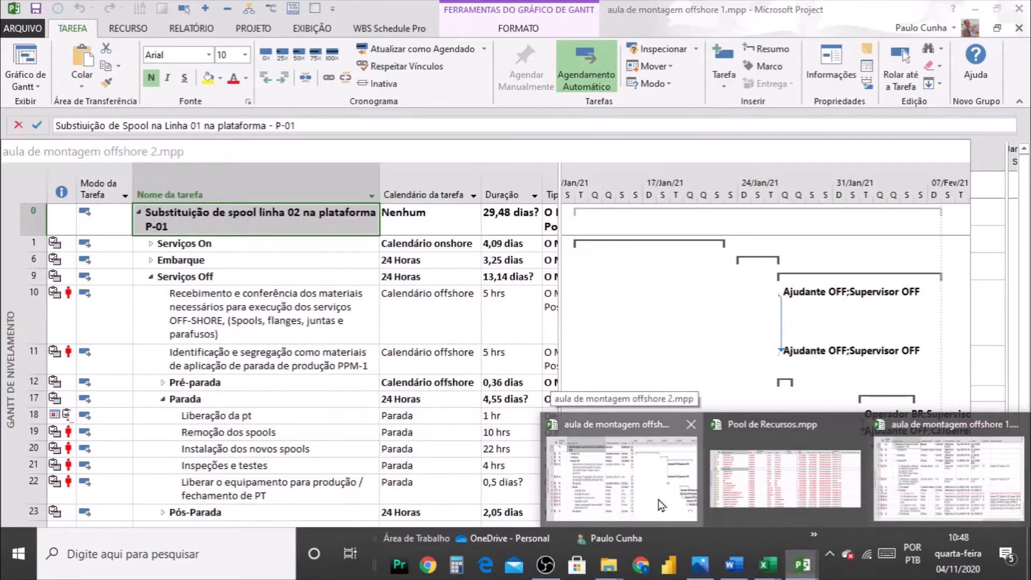
{"action": "left_click", "coordinate": [661, 504]}
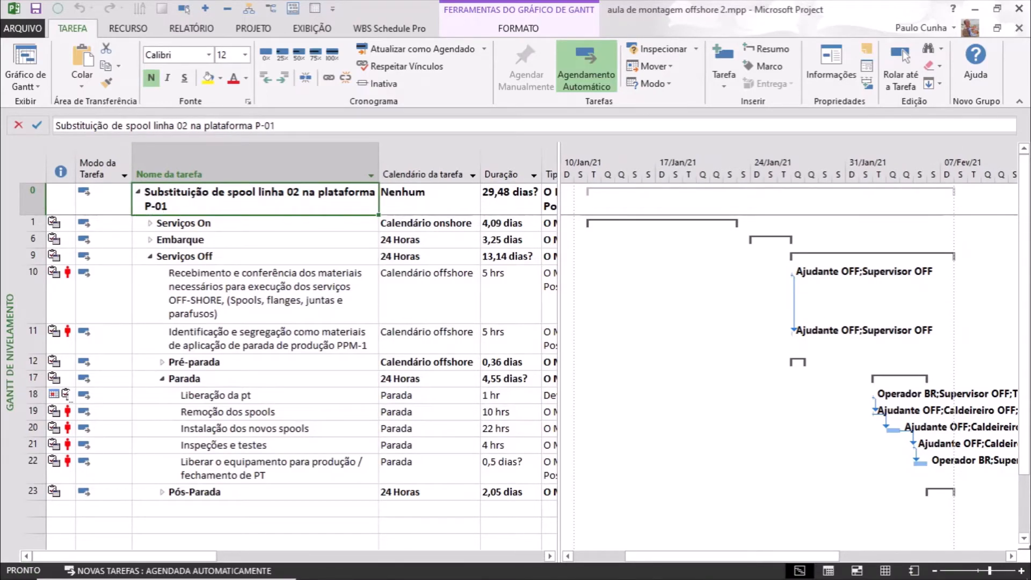
{"action": "left_click", "coordinate": [292, 240]}
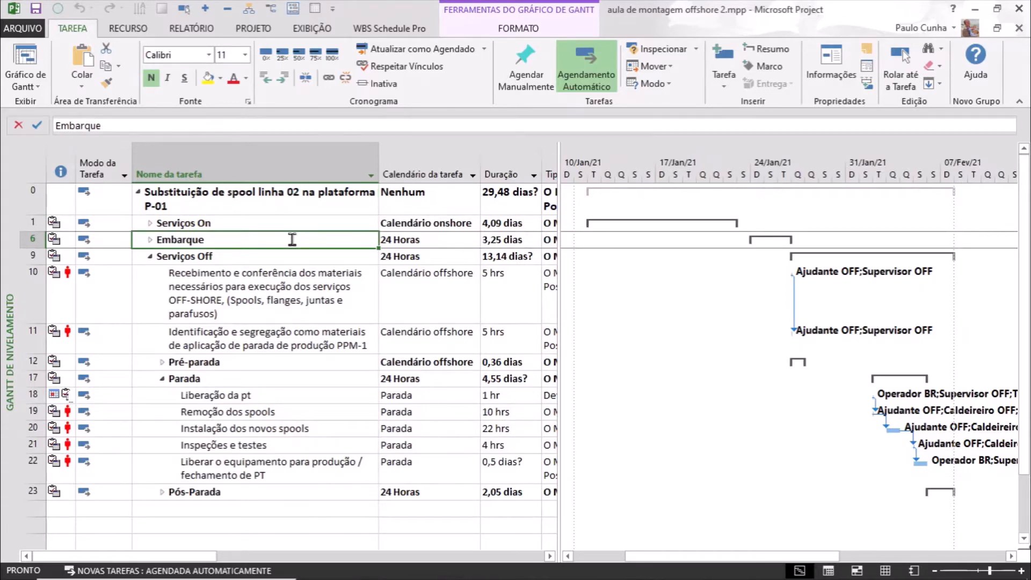
Step: Open aula de montagem offshore 1.mpp and aula de montagem offshore 2.mpp together in a new window with the Gráfico de Gantt view
{"action": "left_click", "coordinate": [253, 30]}
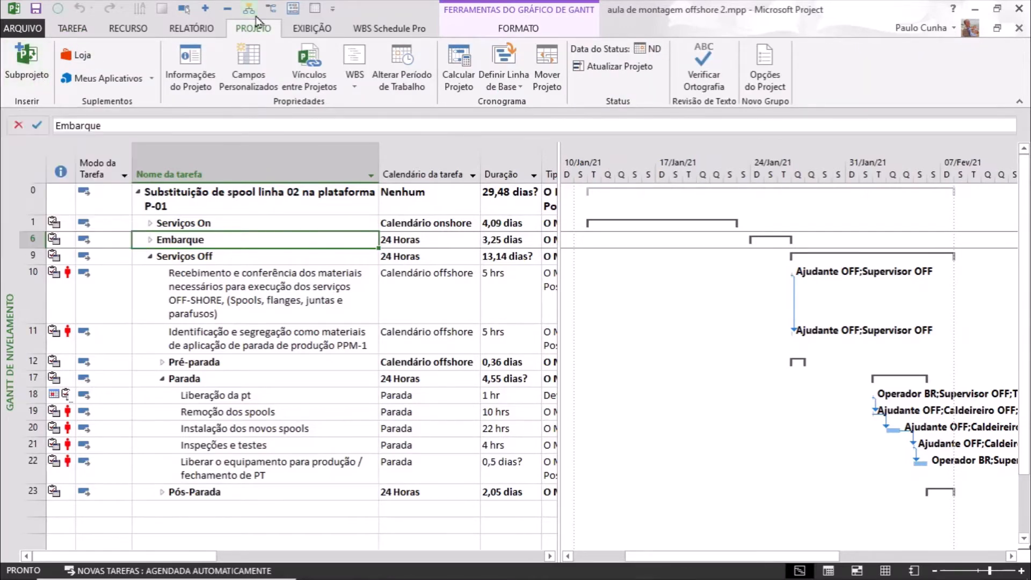
{"action": "left_click", "coordinate": [299, 30]}
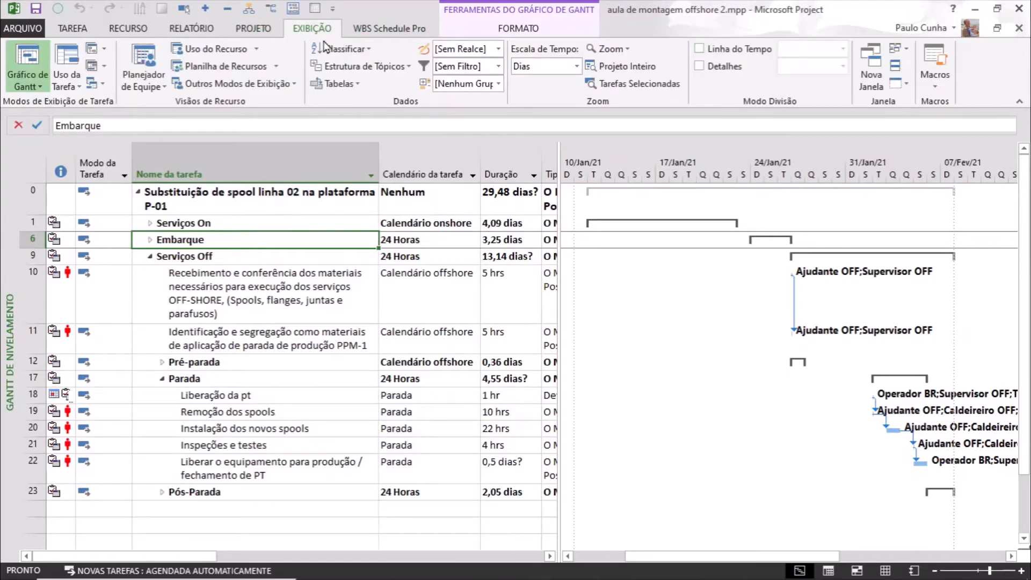
{"action": "left_click", "coordinate": [875, 73]}
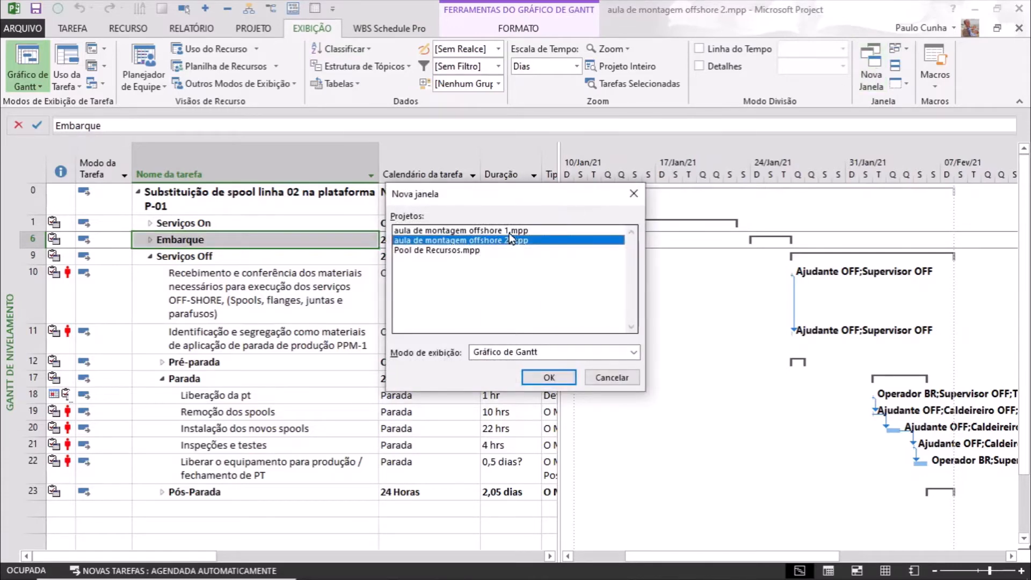
{"action": "left_click", "coordinate": [511, 229]}
{"action": "left_click", "coordinate": [514, 242], "text": "ctrl"}
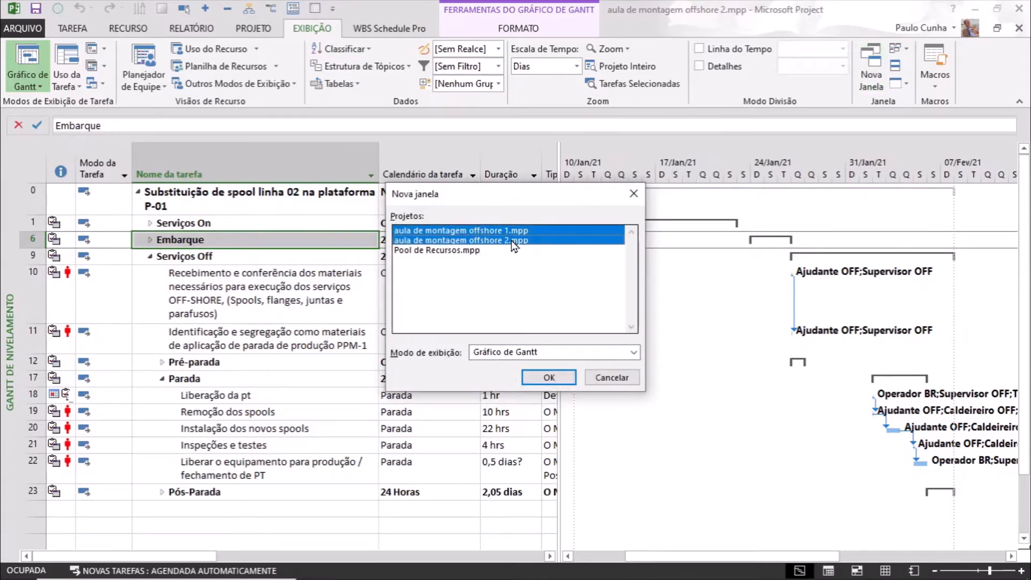
{"action": "left_click", "coordinate": [549, 380]}
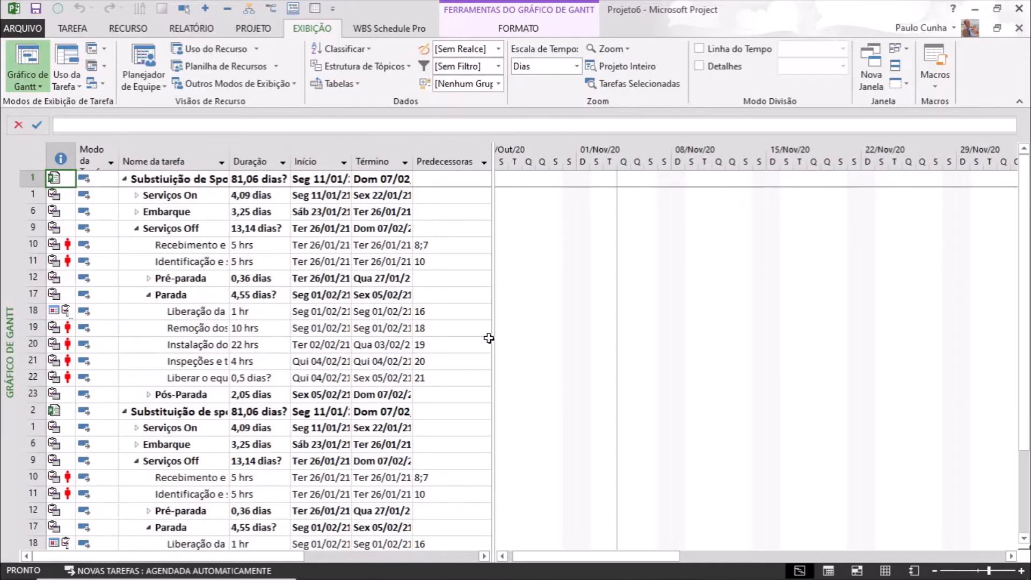
Step: Widen the task table and the Nome da tarefa column, and collapse both inserted projects to their summary rows
{"action": "left_click_drag", "start_coordinate": [489, 338], "coordinate": [608, 324]}
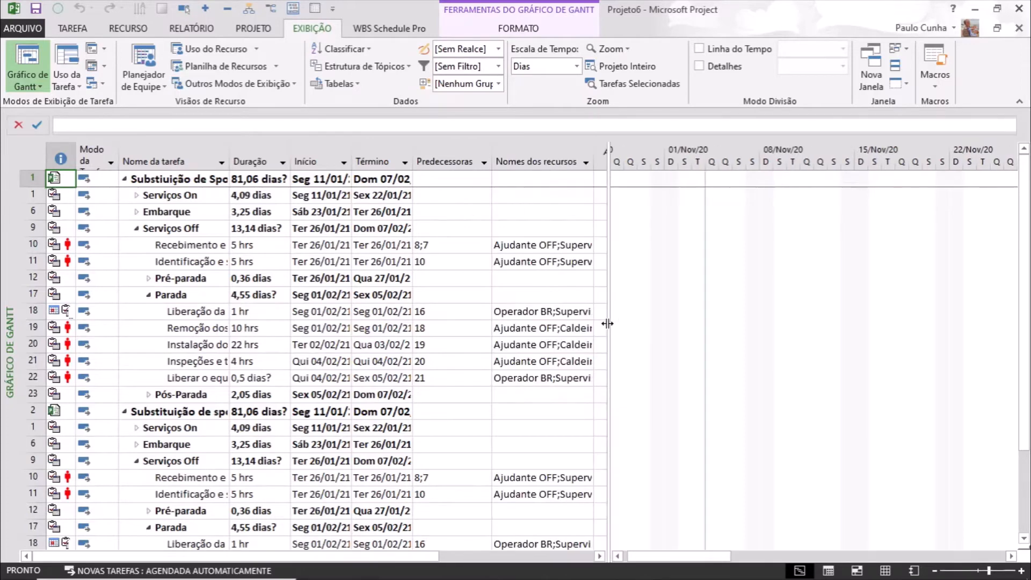
{"action": "left_click", "coordinate": [252, 161]}
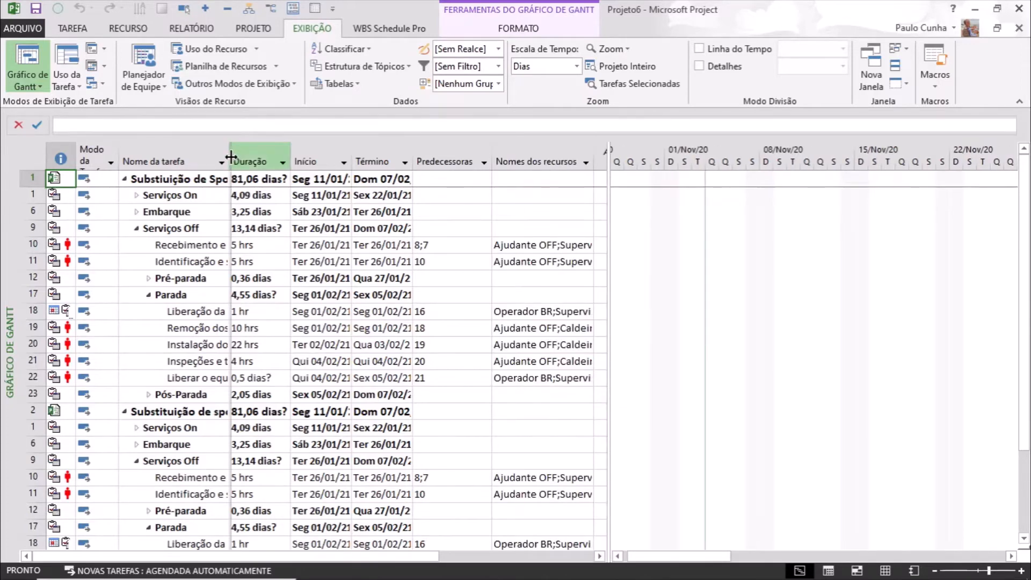
{"action": "left_click_drag", "start_coordinate": [290, 161], "coordinate": [303, 163]}
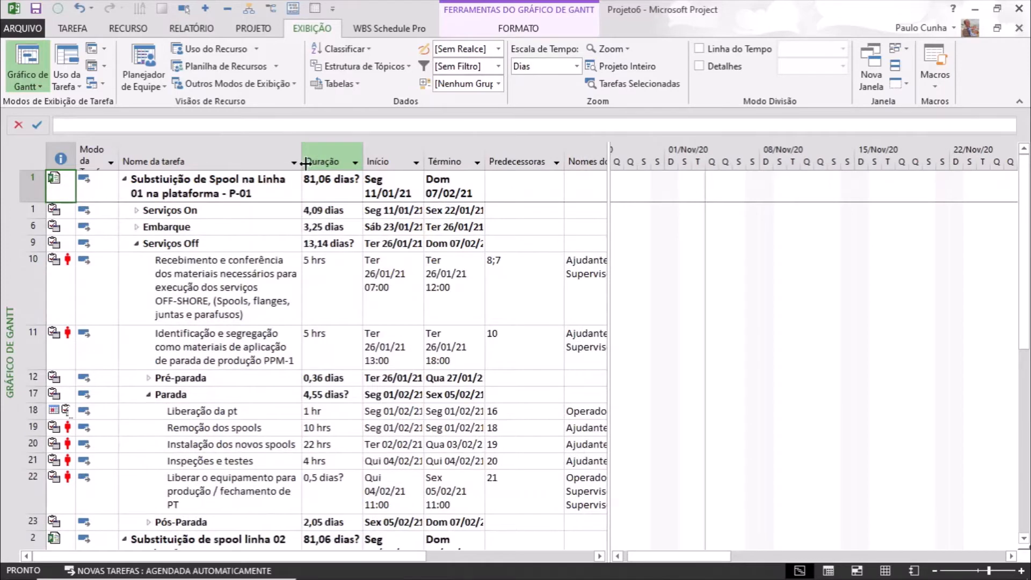
{"action": "left_click", "coordinate": [134, 163]}
{"action": "left_click", "coordinate": [124, 181]}
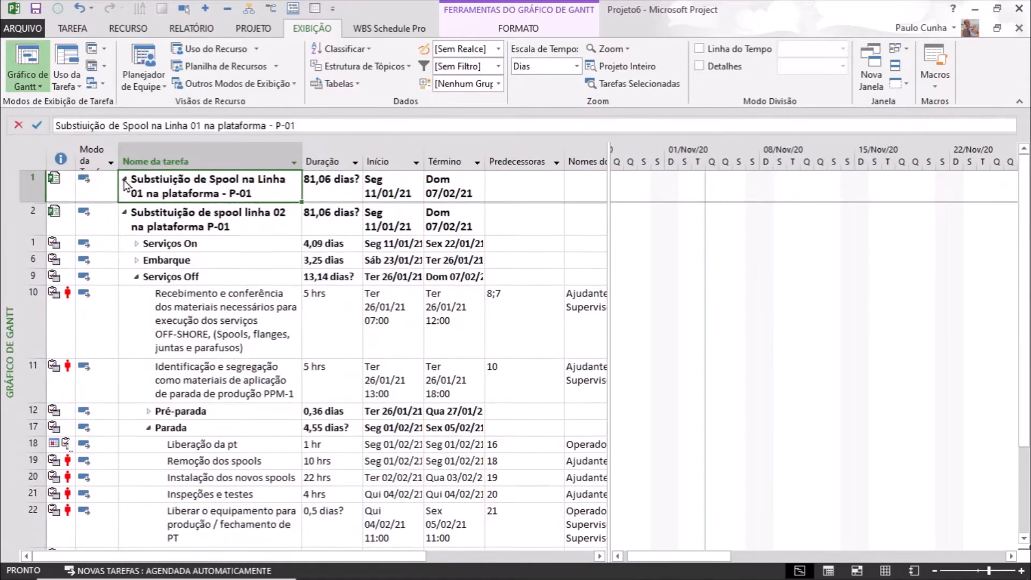
{"action": "left_click", "coordinate": [124, 211]}
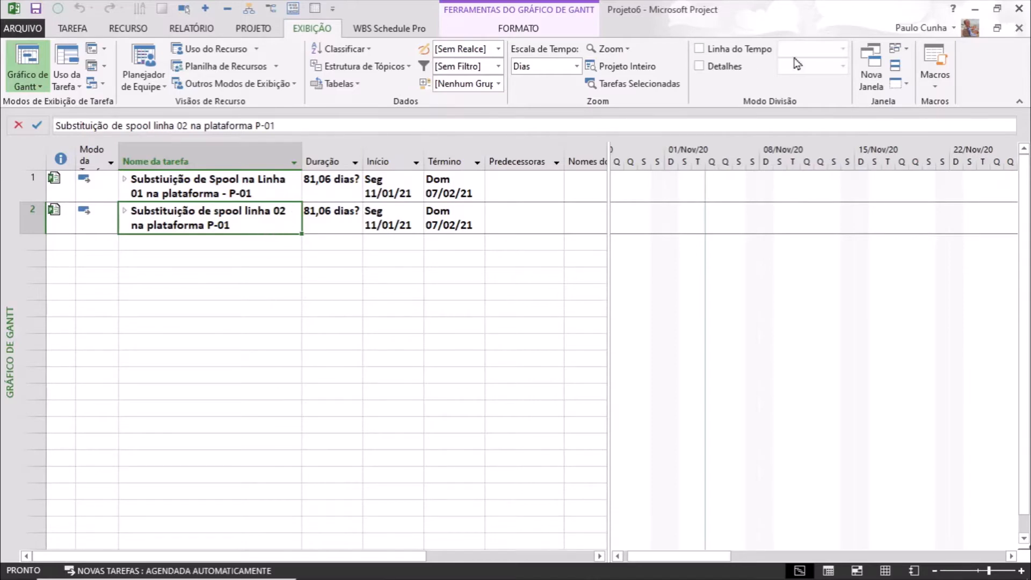
Step: Show the project summary task and the outline numbers in the combined schedule
{"action": "left_click", "coordinate": [548, 26]}
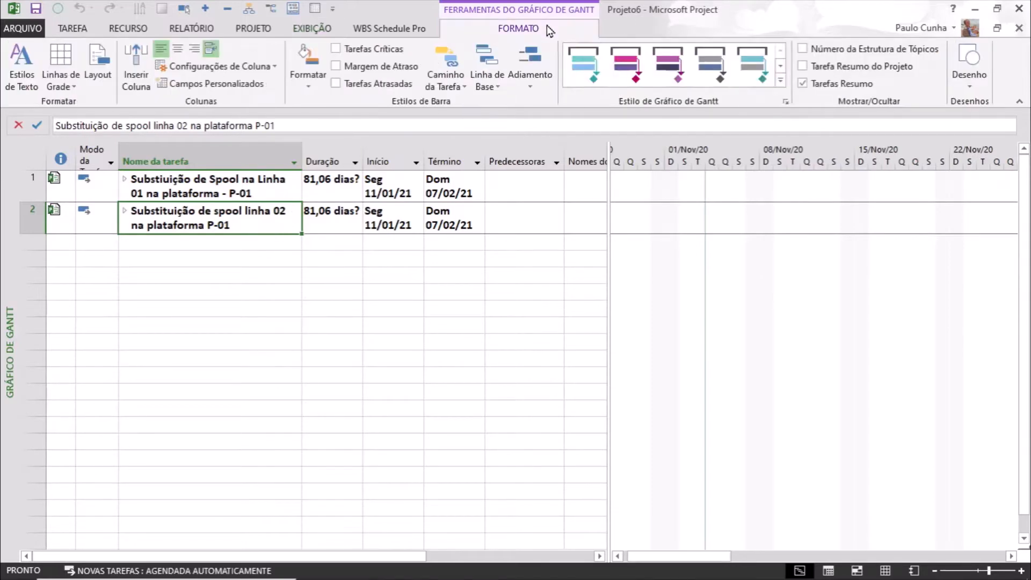
{"action": "left_click", "coordinate": [832, 69]}
{"action": "left_click", "coordinate": [824, 52]}
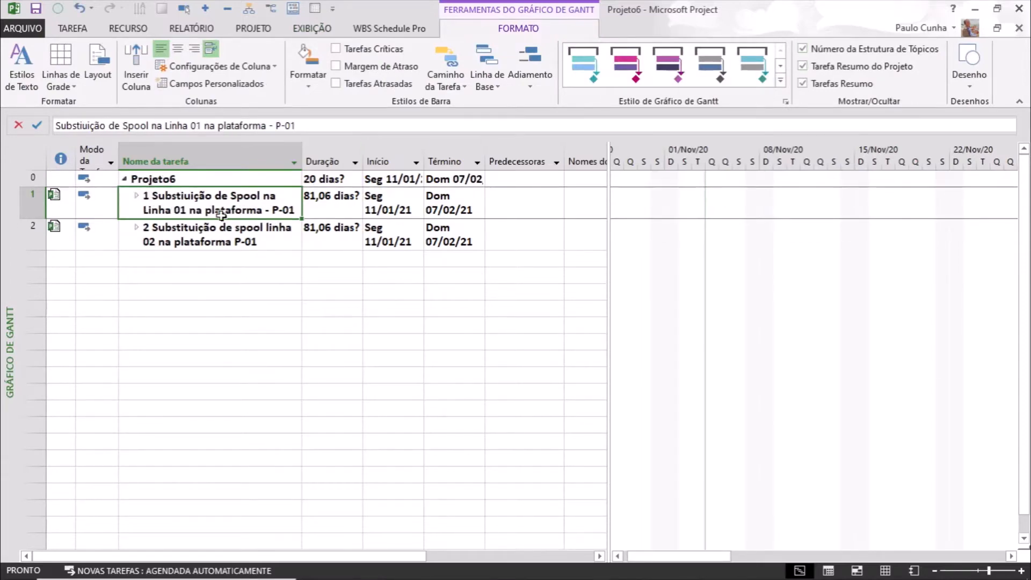
Step: Rename the Projeto6 summary task as "Integrado De Substiuição de spools na plataforma P01"
{"action": "left_click", "coordinate": [197, 181]}
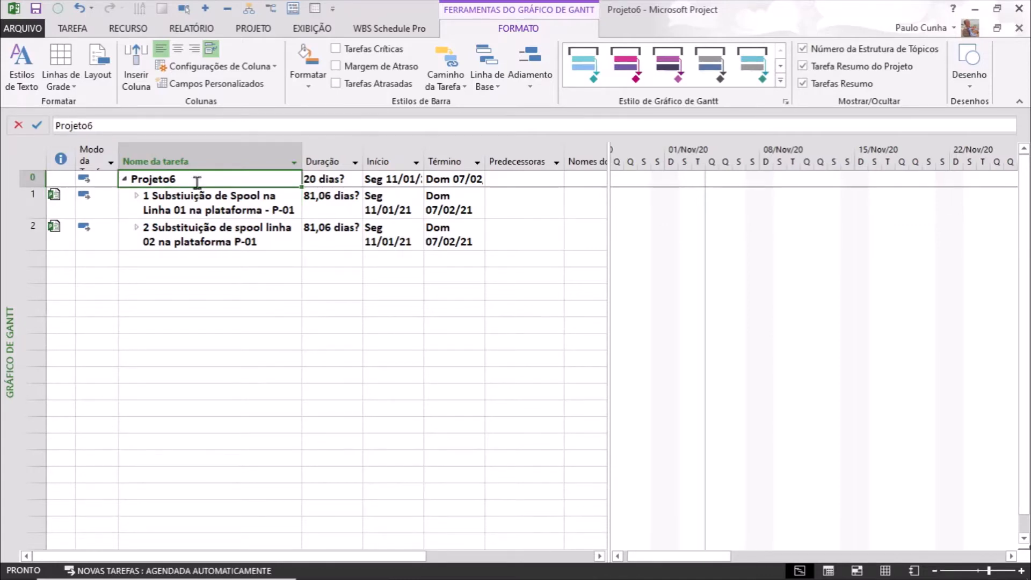
{"action": "type", "text": "Inte"}
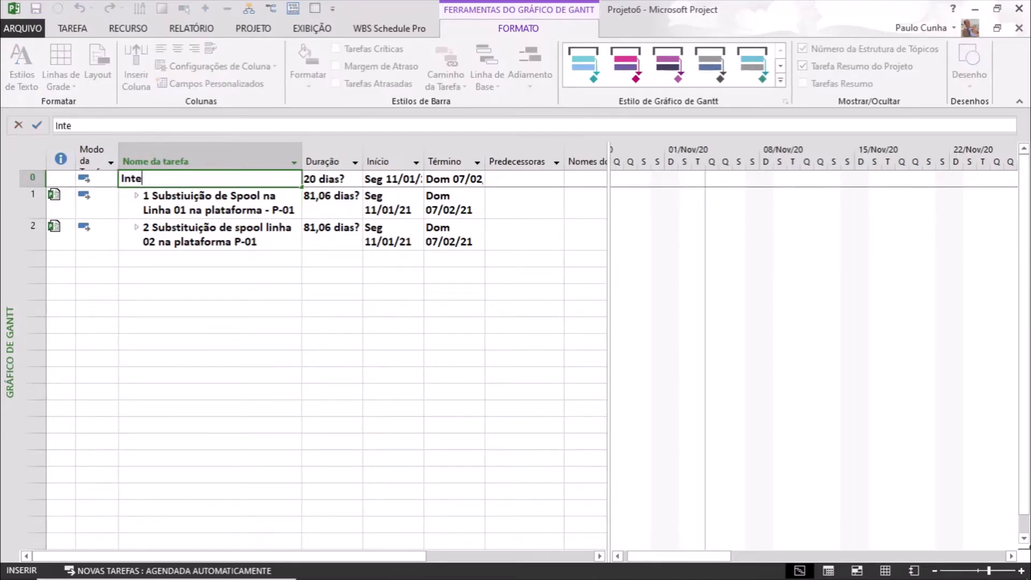
{"action": "type", "text": "grado De"}
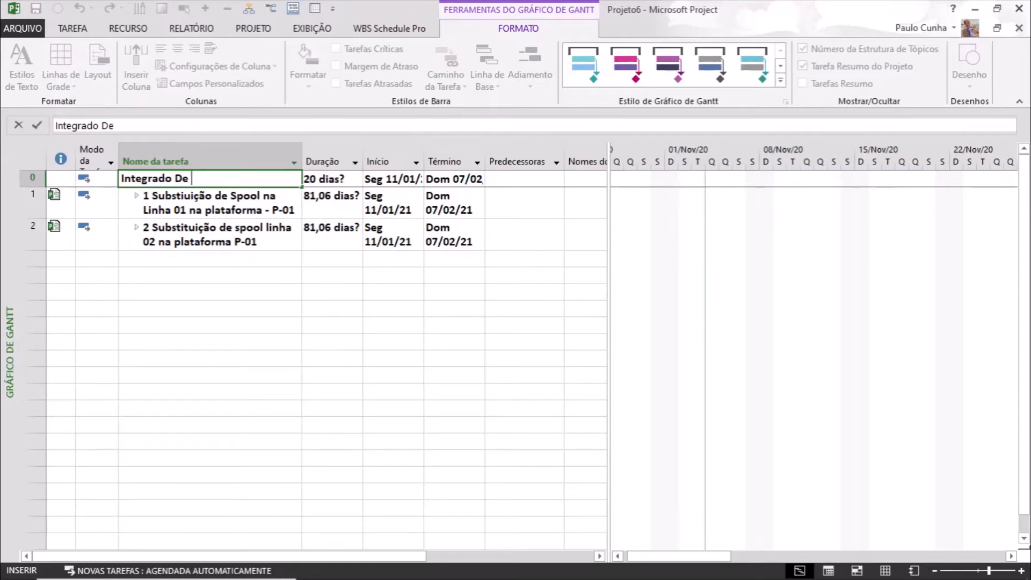
{"action": "type", "text": " Substiuição"}
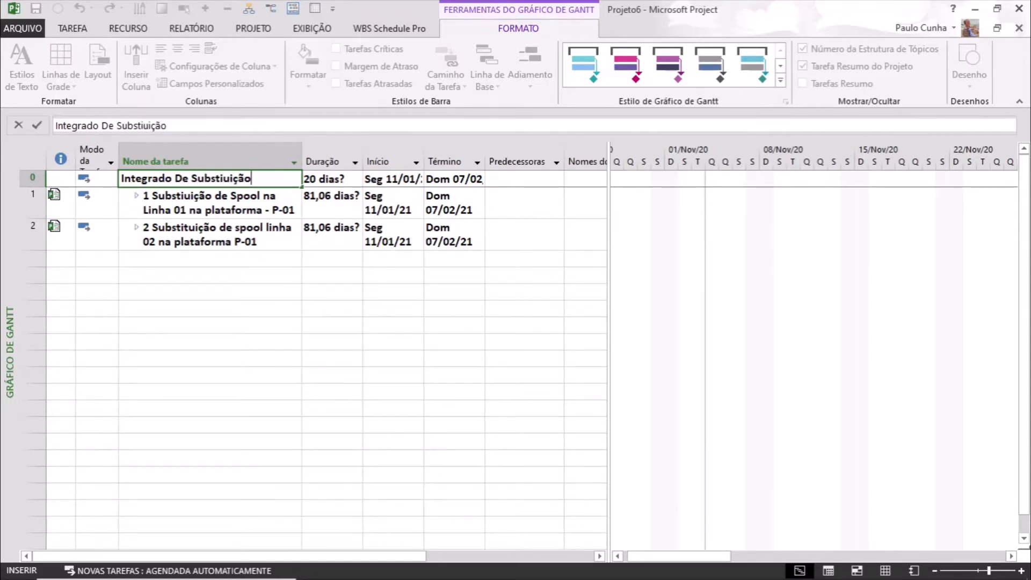
{"action": "type", "text": " de spool"}
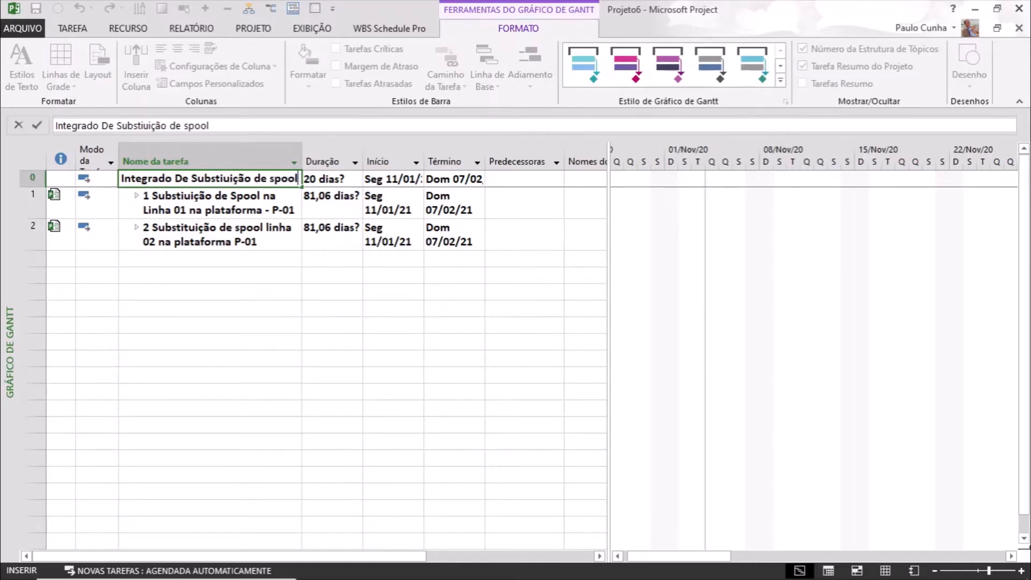
{"action": "type", "text": "s na plataforma "}
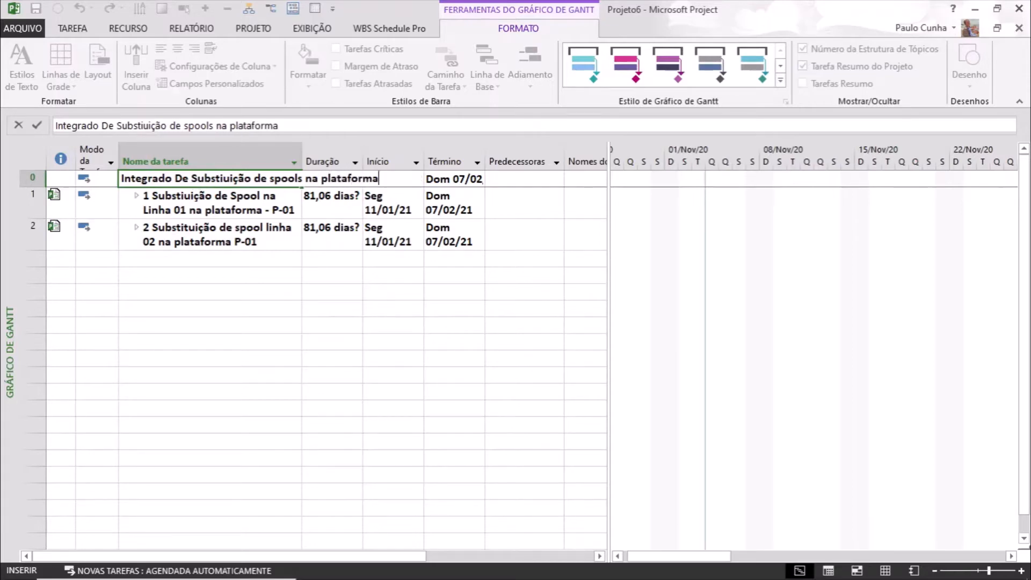
{"action": "type", "text": "P01"}
{"action": "key", "text": "Return"}
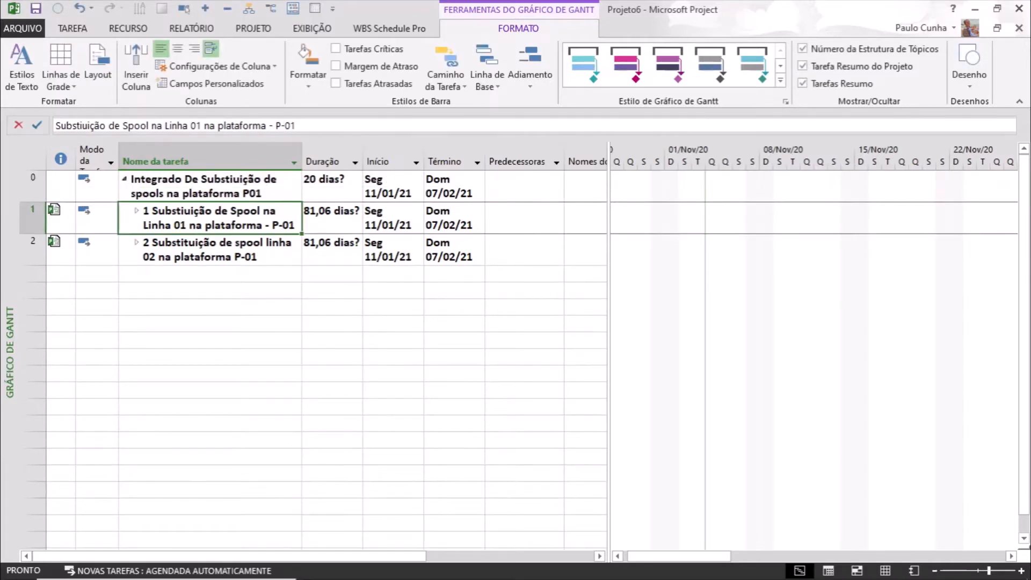
Step: Widen the Nome da tarefa column further and expand the Linha 01 project's tasks
{"action": "left_click", "coordinate": [220, 187]}
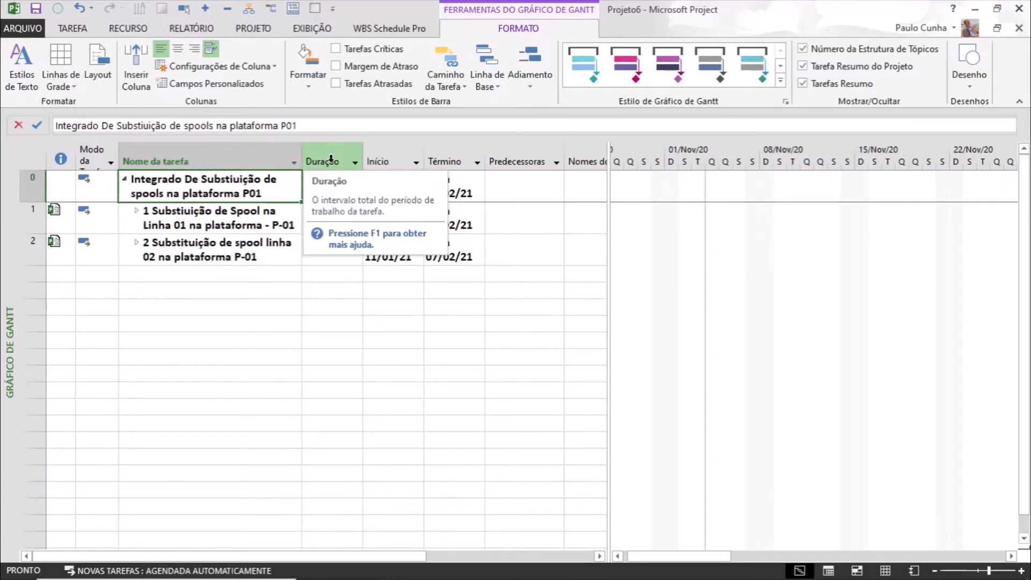
{"action": "left_click_drag", "start_coordinate": [302, 160], "coordinate": [361, 160]}
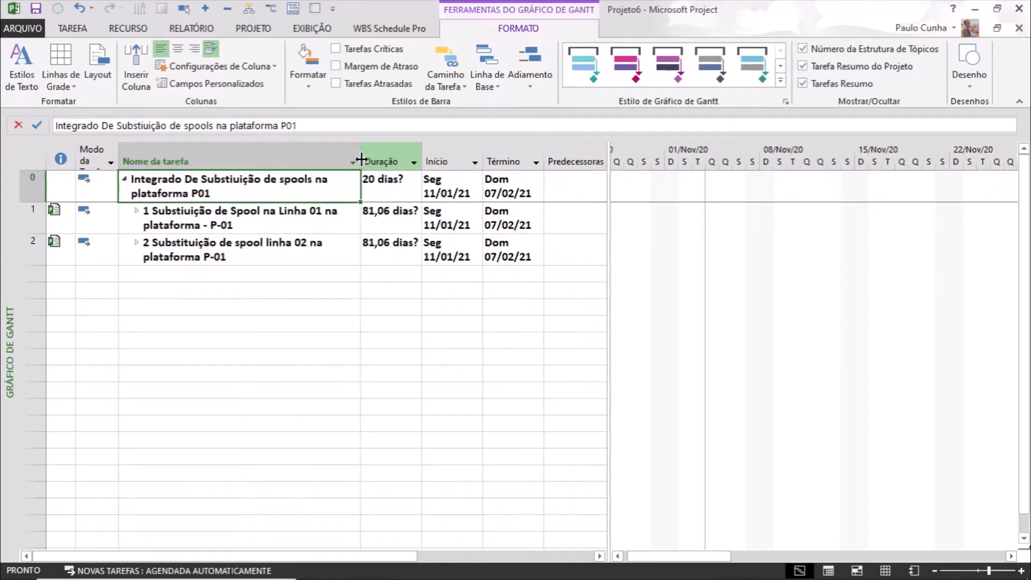
{"action": "left_click", "coordinate": [137, 212]}
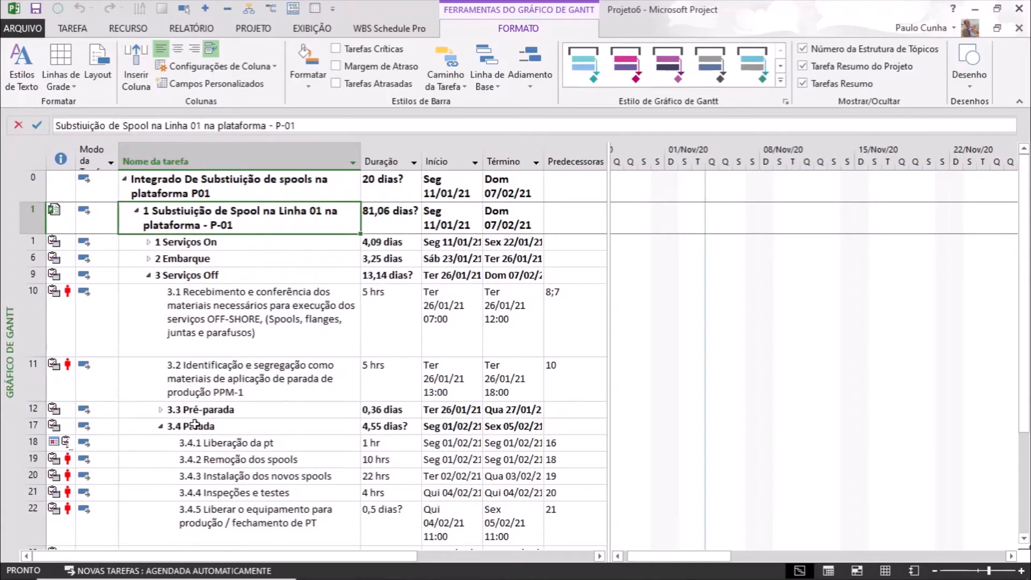
Step: Extend the table to show the Nomes dos recursos column and widen the Início column to fit full dates and times
{"action": "left_click", "coordinate": [207, 444]}
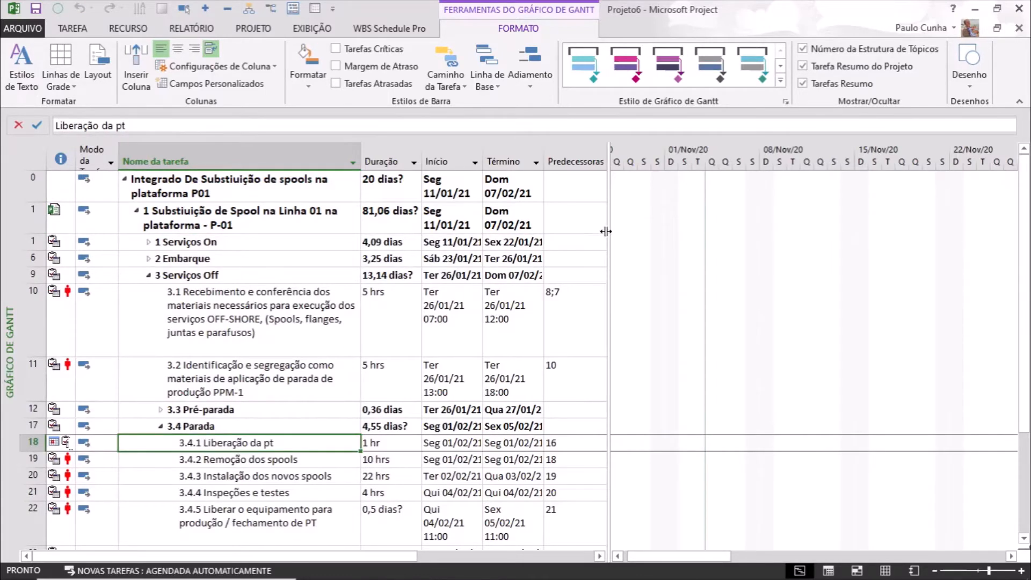
{"action": "left_click_drag", "start_coordinate": [609, 230], "coordinate": [734, 227]}
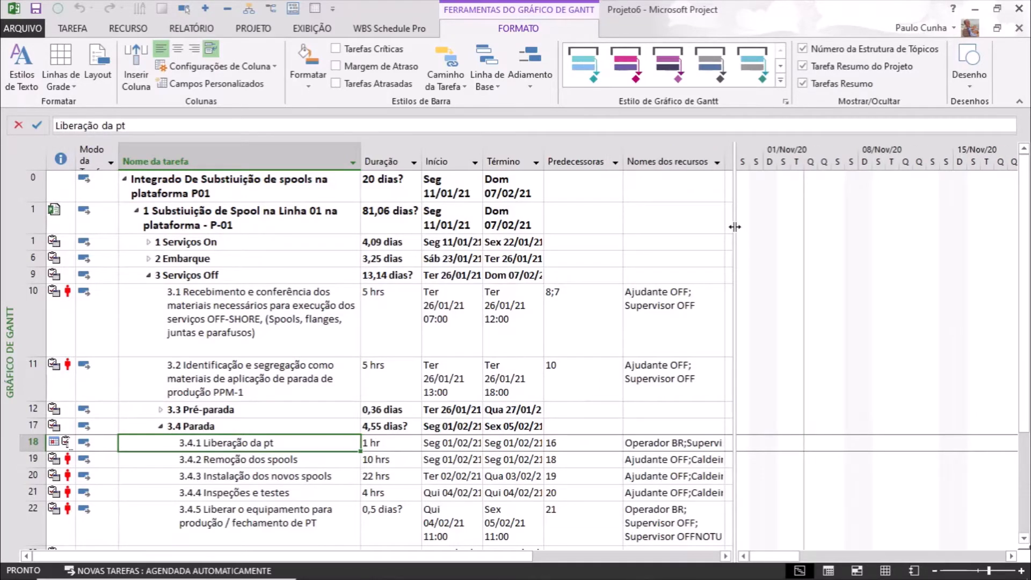
{"action": "left_click", "coordinate": [465, 444]}
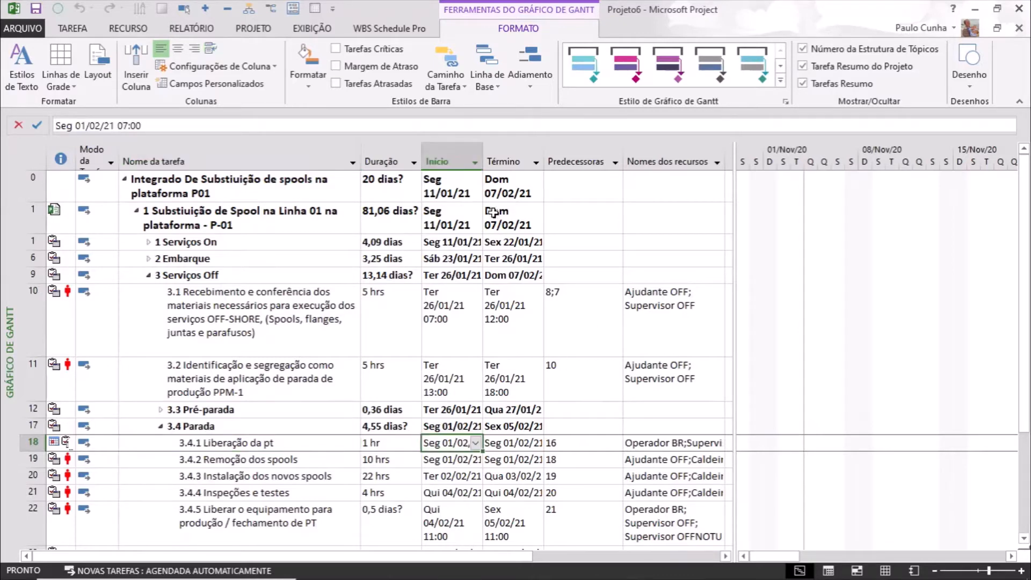
{"action": "left_click_drag", "start_coordinate": [482, 161], "coordinate": [592, 171]}
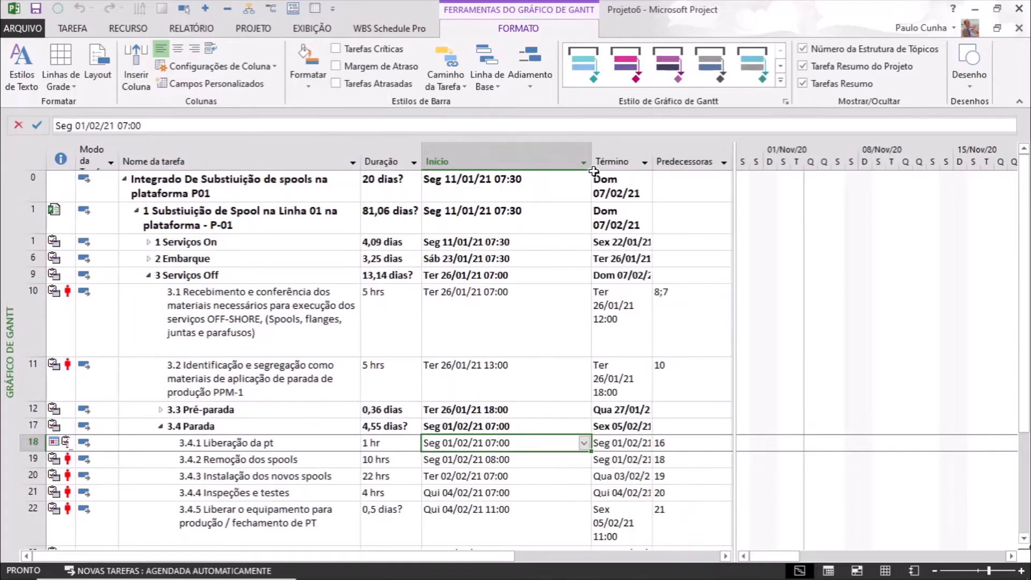
Step: Colour the text of the Linha 01 project's Liberação da pt task row red
{"action": "left_click", "coordinate": [35, 442]}
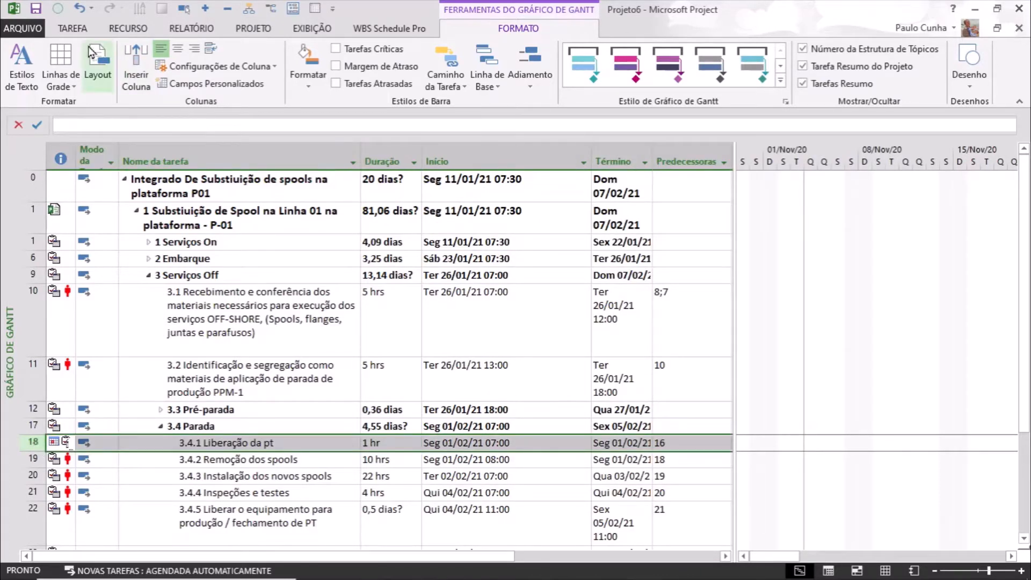
{"action": "left_click", "coordinate": [80, 32]}
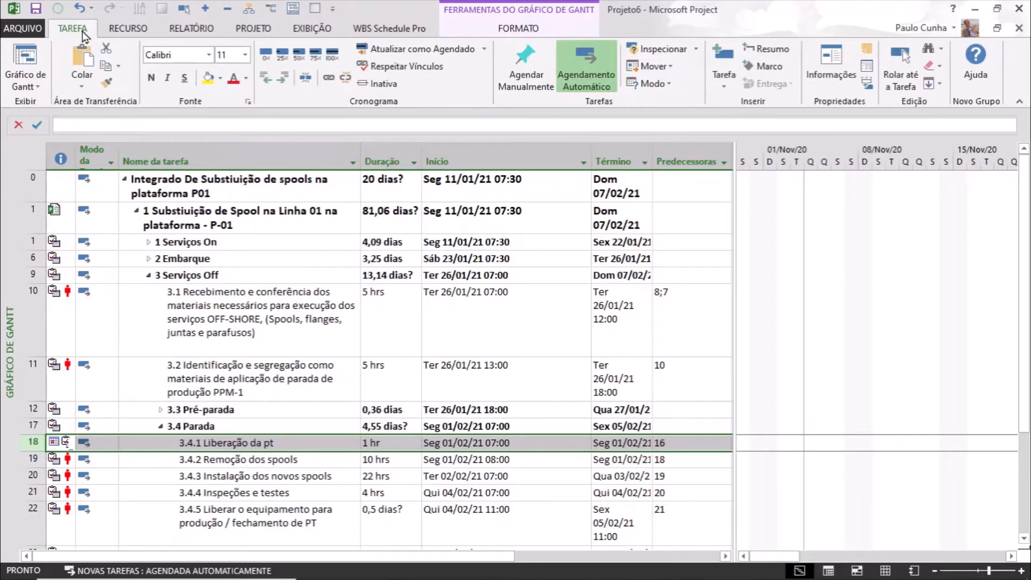
{"action": "left_click", "coordinate": [233, 78]}
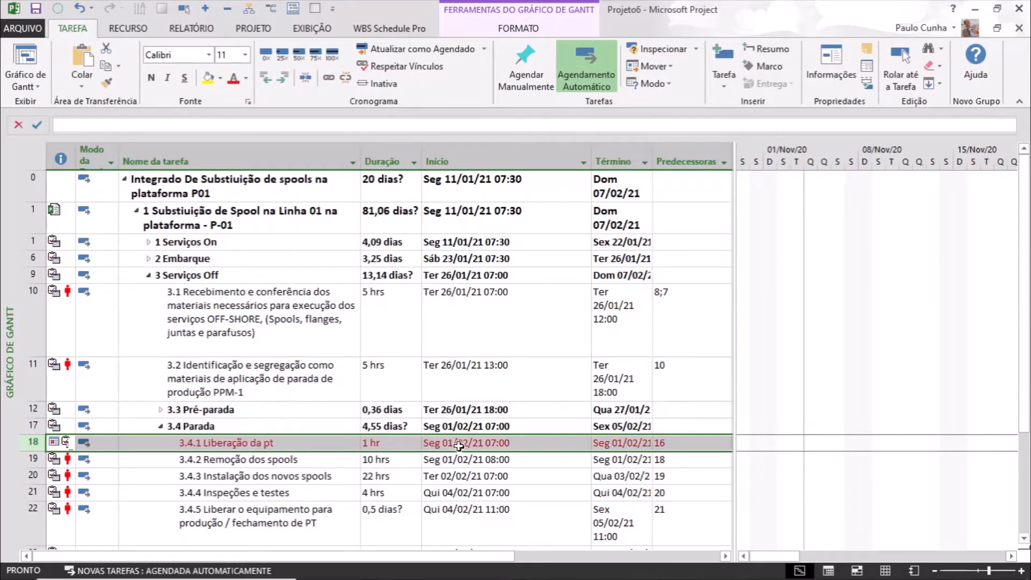
{"action": "left_click", "coordinate": [477, 445]}
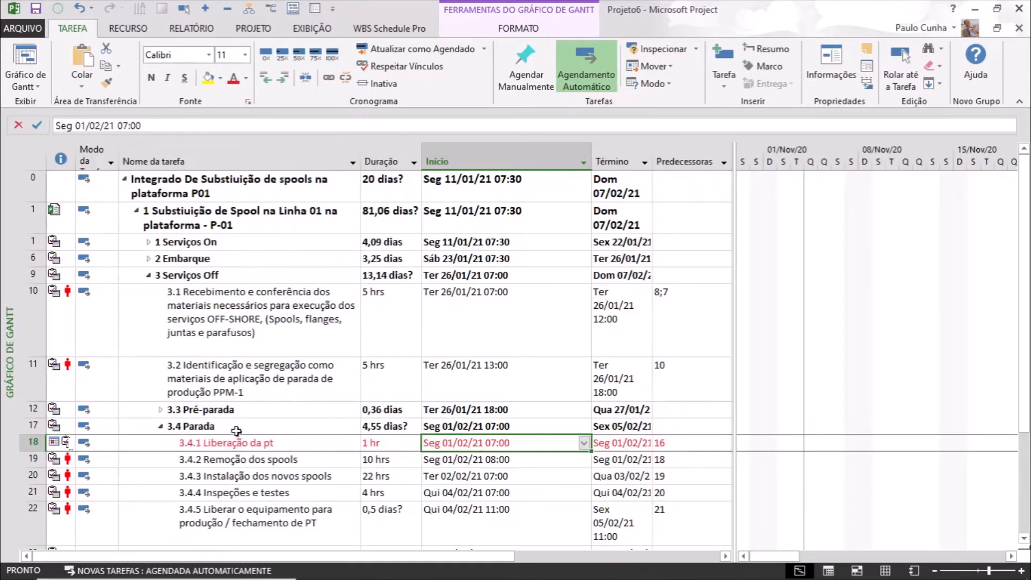
Step: Collapse the Linha 01 project's Parada phase and expand the Linha 02 project down to its Parada tasks
{"action": "left_click", "coordinate": [160, 426]}
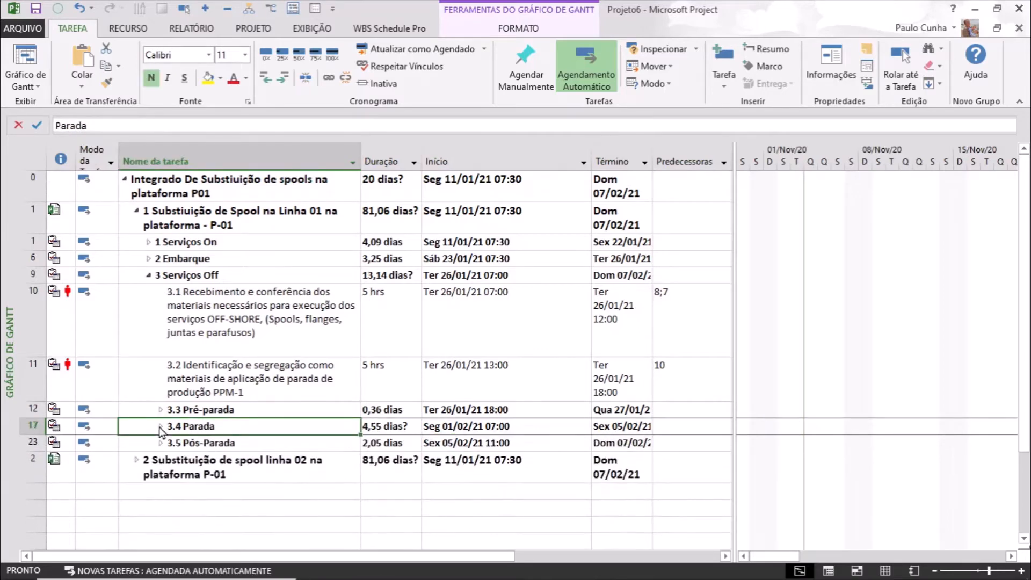
{"action": "left_click", "coordinate": [137, 461]}
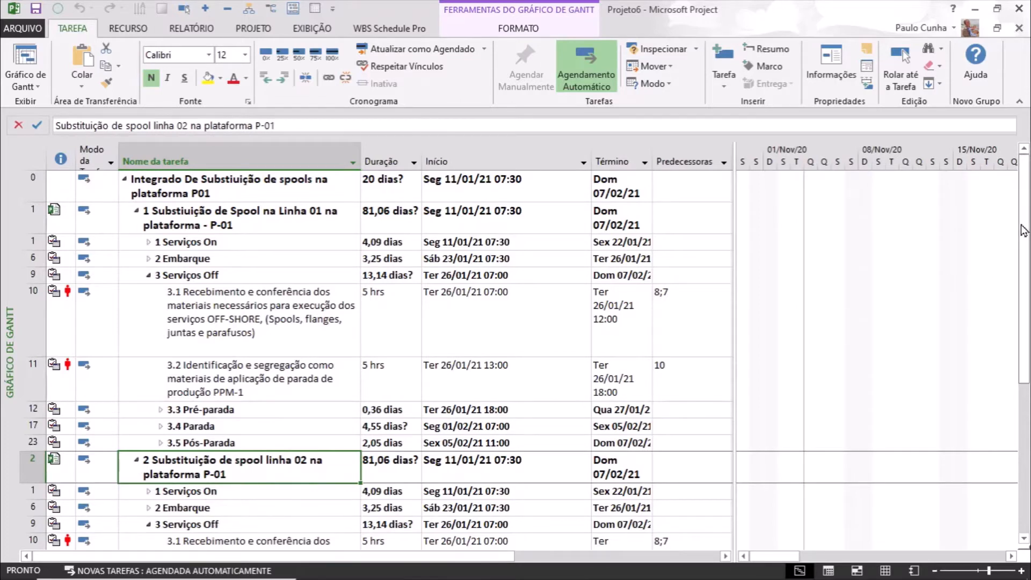
{"action": "left_click_drag", "start_coordinate": [1024, 232], "coordinate": [1025, 307]}
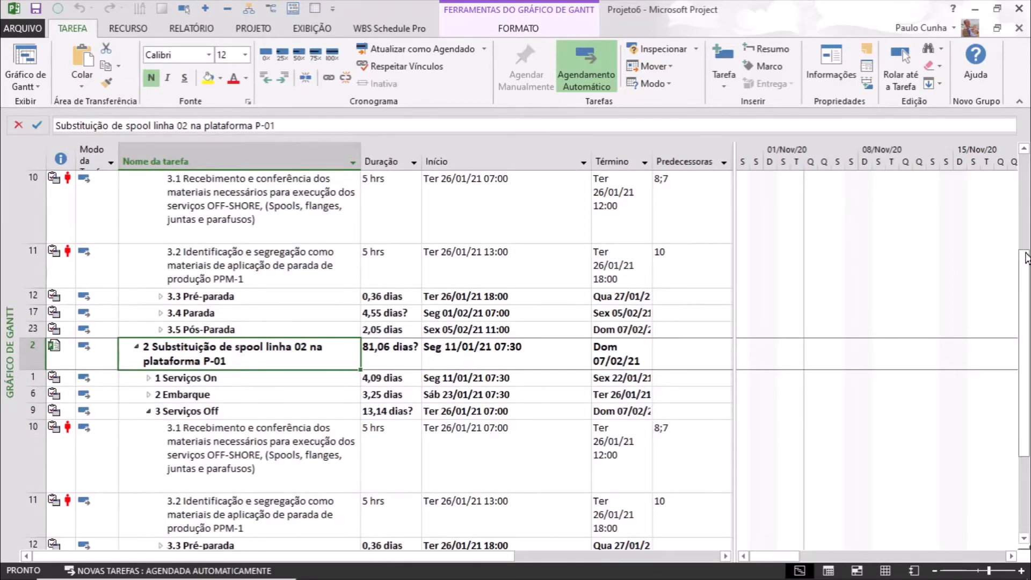
{"action": "left_click_drag", "start_coordinate": [1024, 258], "coordinate": [1029, 355]}
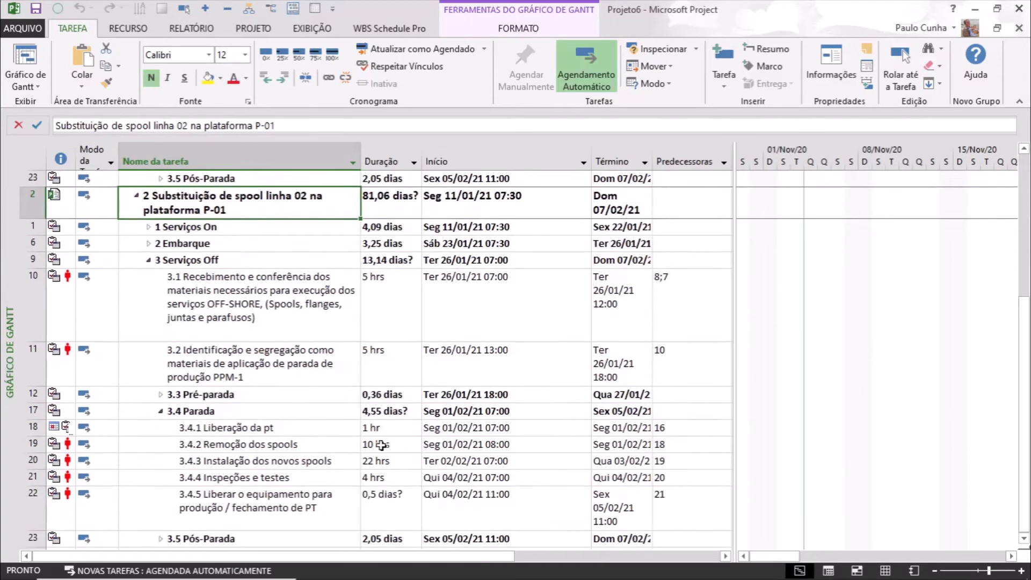
Step: Colour the text of the Linha 02 project's Liberação da pt task row red
{"action": "left_click", "coordinate": [301, 428]}
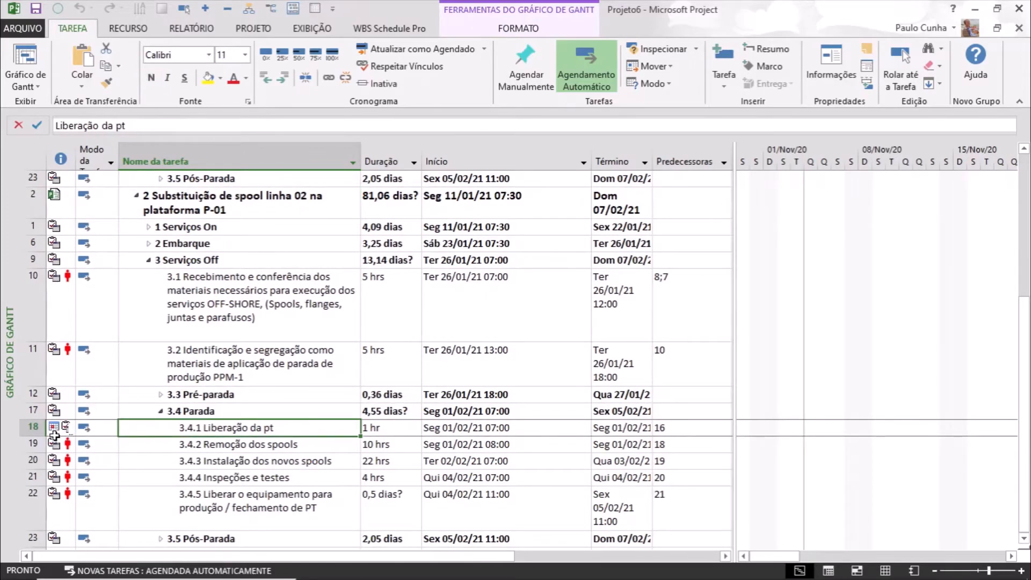
{"action": "left_click", "coordinate": [33, 428]}
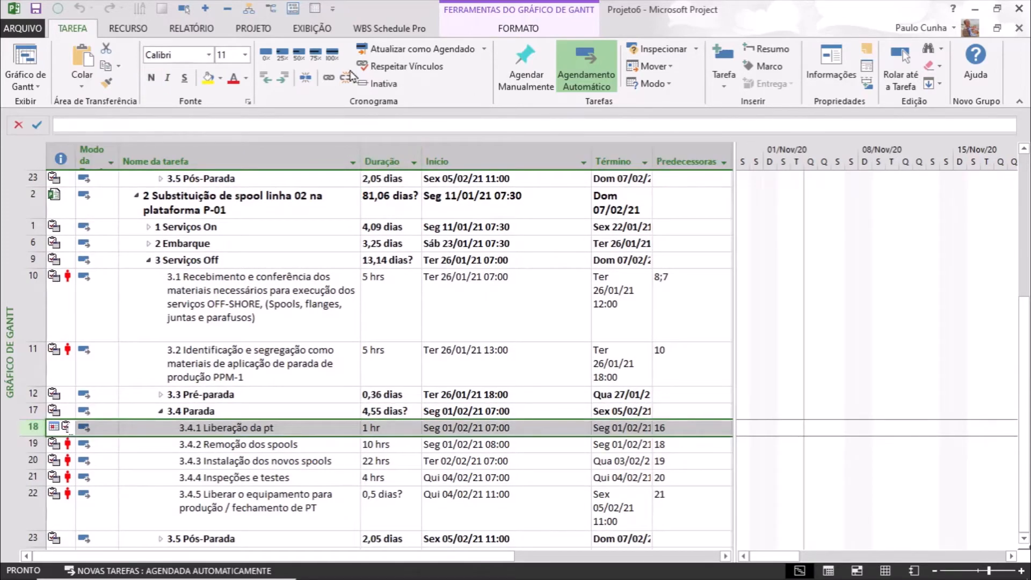
{"action": "left_click", "coordinate": [234, 80]}
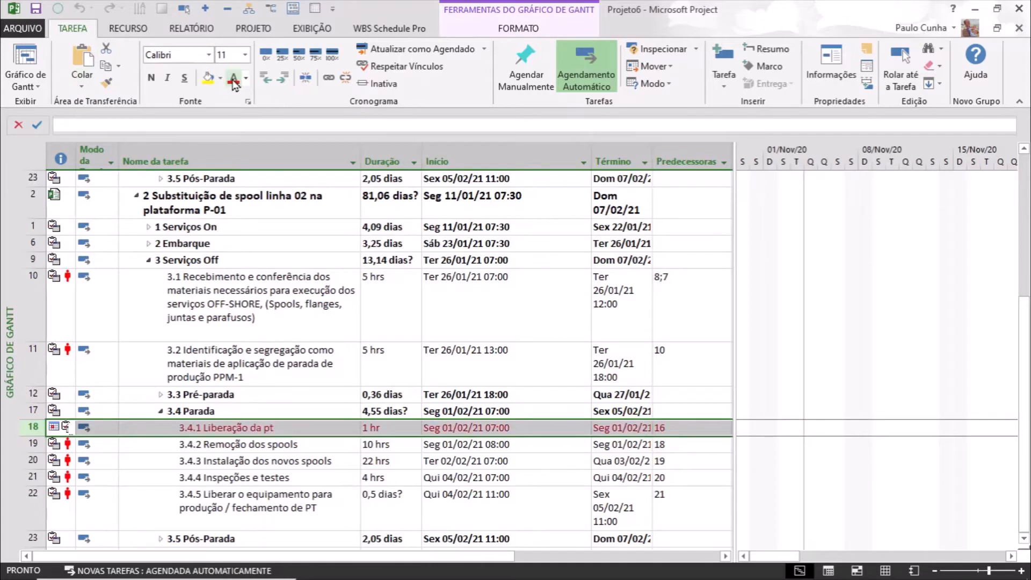
{"action": "left_click", "coordinate": [167, 357]}
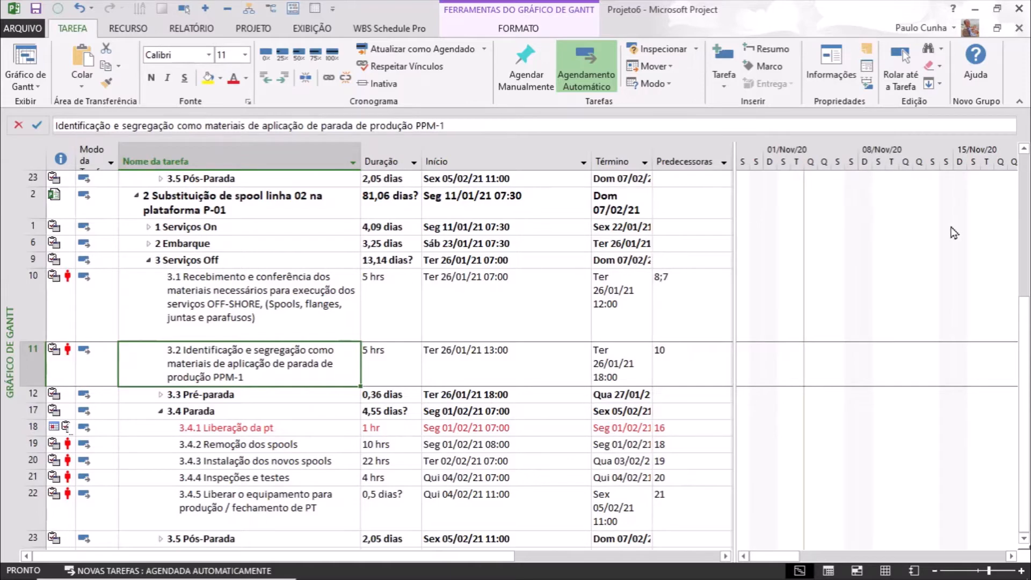
Step: Return to the Linha 01 project and expand its Parada phase again
{"action": "left_click", "coordinate": [1024, 149]}
{"action": "left_click", "coordinate": [1024, 149]}
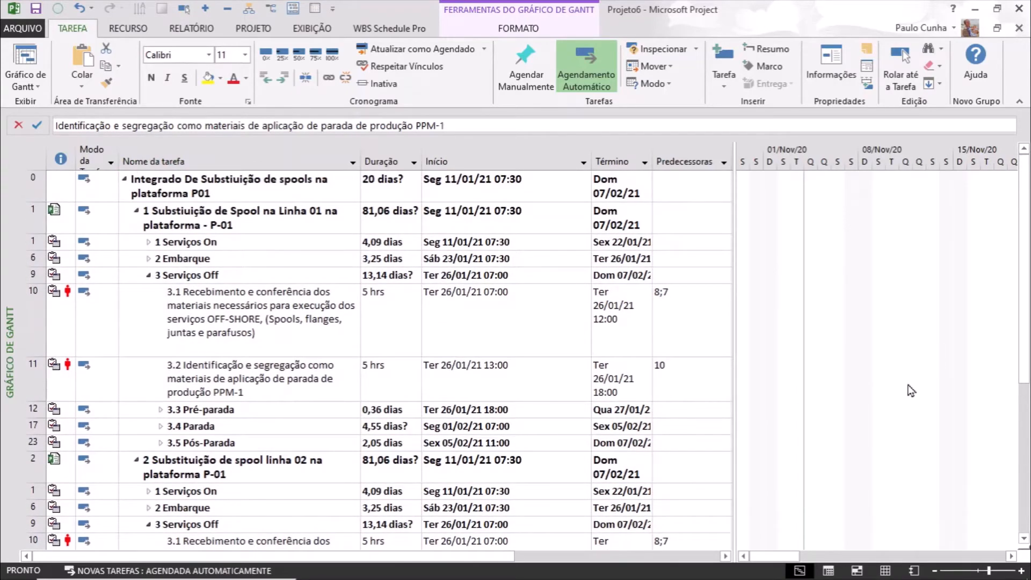
{"action": "left_click", "coordinate": [161, 426]}
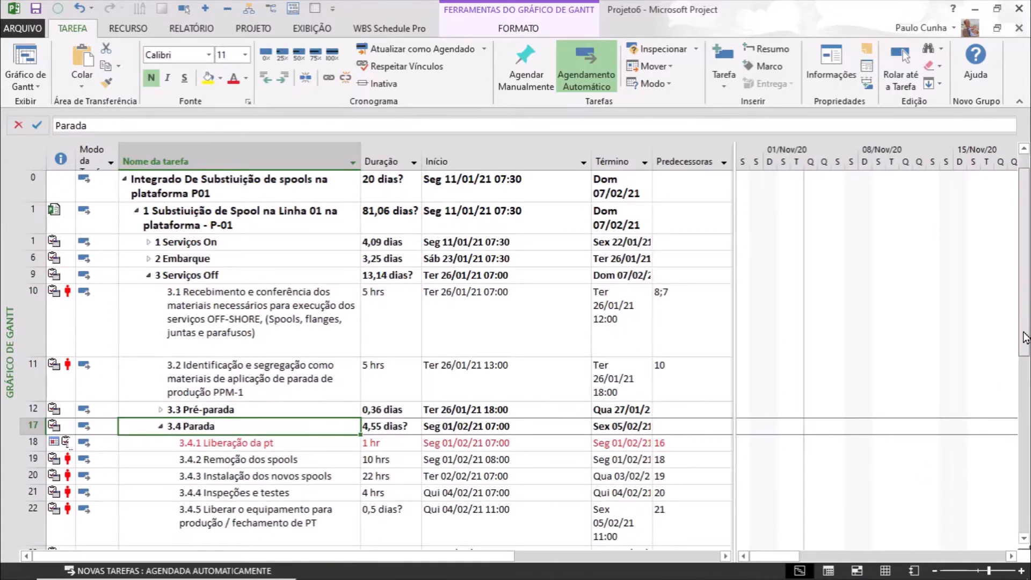
Step: Widen the indicators column to reveal all icons and select the Linha 02 project's Liberação da pt task
{"action": "left_click_drag", "start_coordinate": [1023, 344], "coordinate": [1027, 421]}
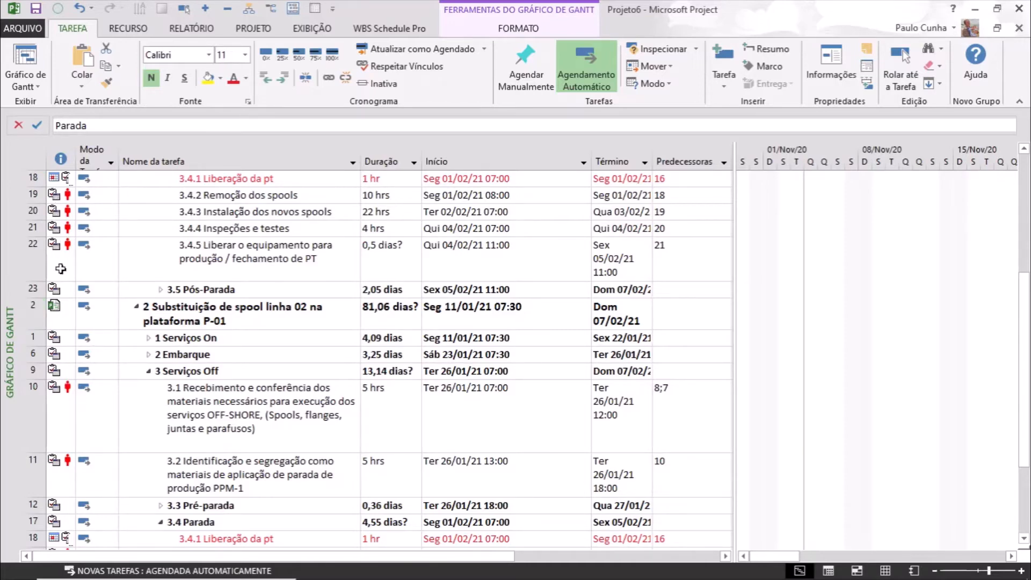
{"action": "mouse_move", "coordinate": [65, 473]}
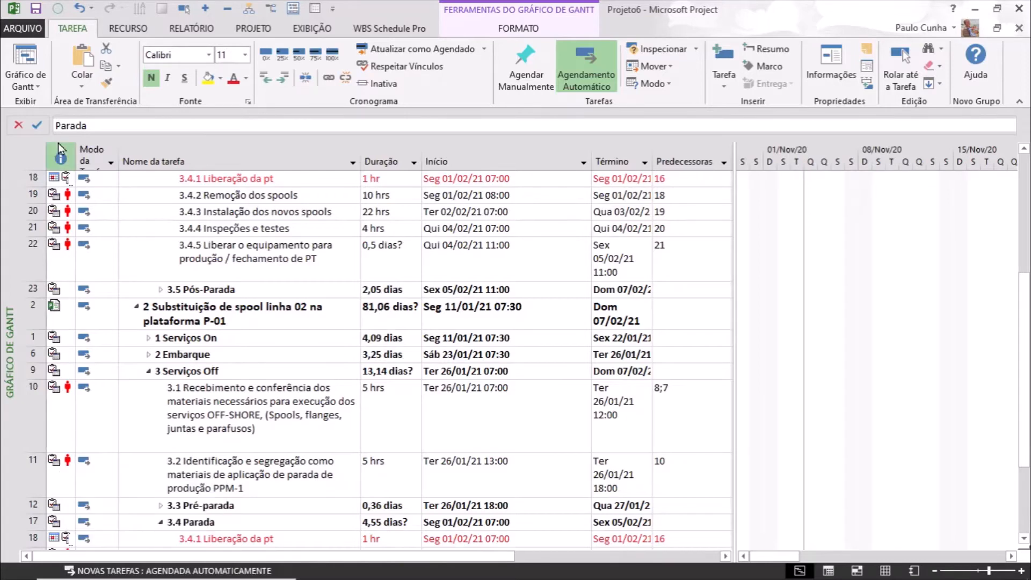
{"action": "left_click_drag", "start_coordinate": [75, 147], "coordinate": [120, 162]}
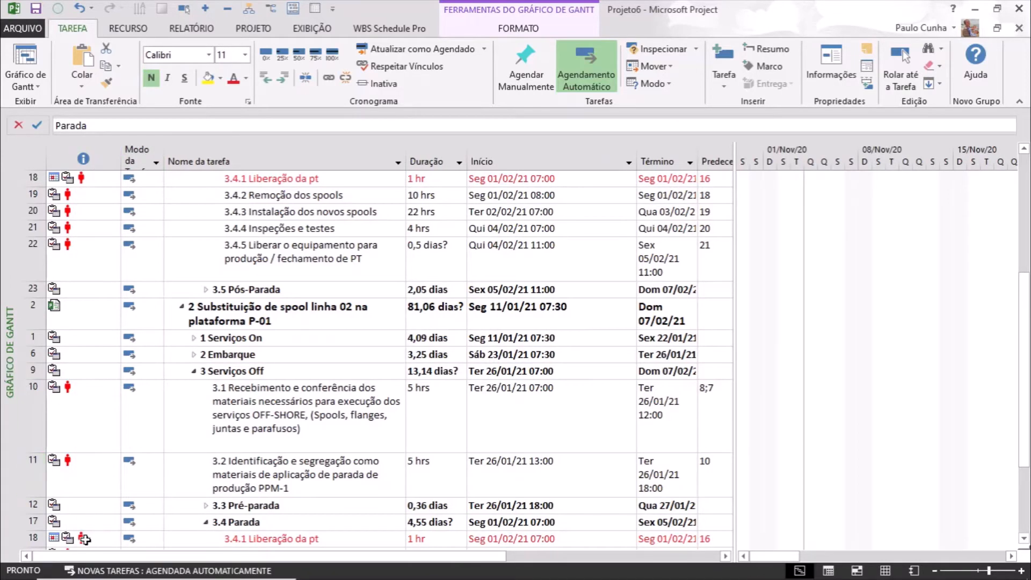
{"action": "mouse_move", "coordinate": [84, 539]}
{"action": "left_click", "coordinate": [268, 540]}
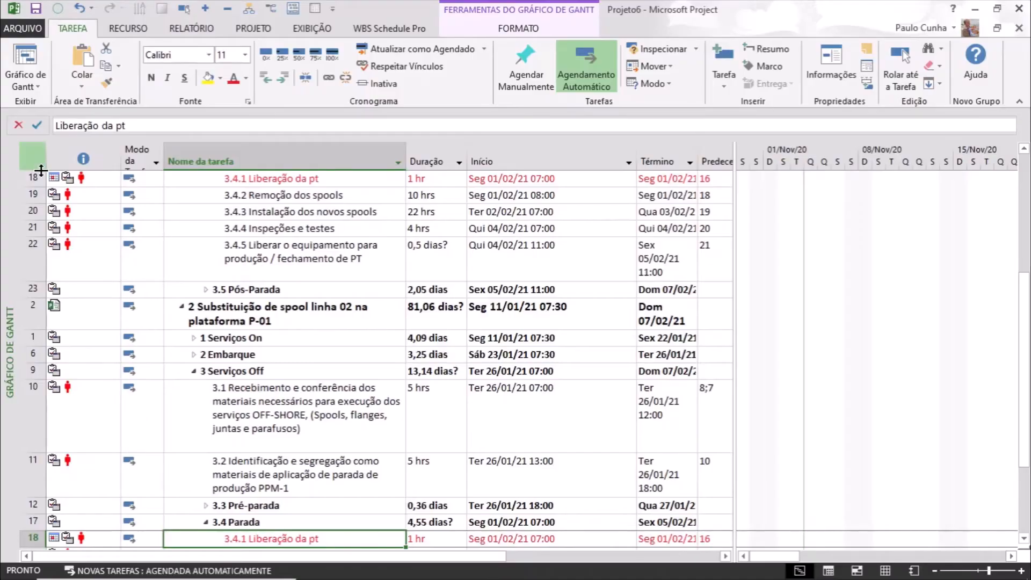
Step: Switch to the Uso dos Recursos view and add the Unidades de pico field to its usage details
{"action": "left_click", "coordinate": [37, 87]}
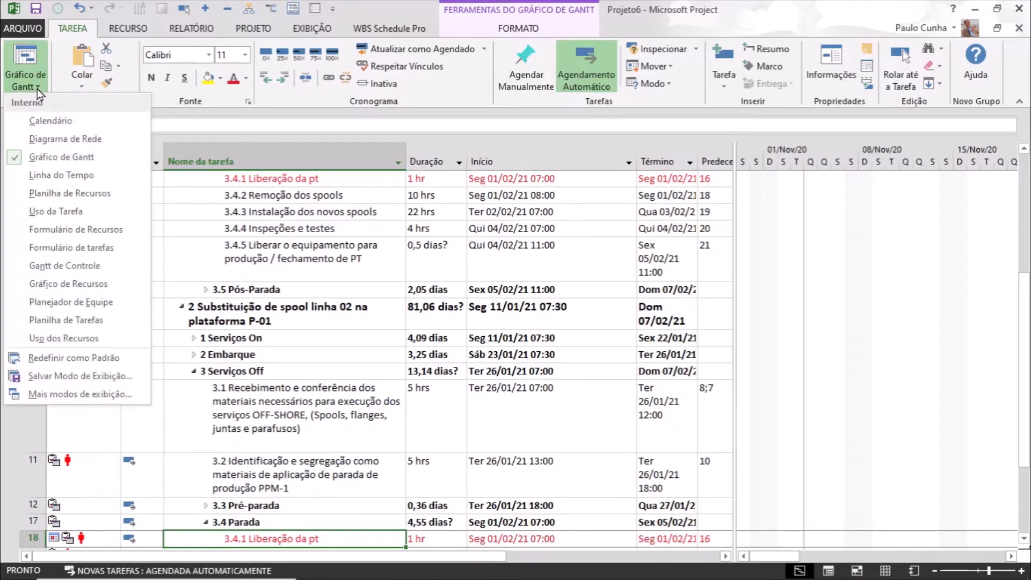
{"action": "left_click", "coordinate": [40, 338]}
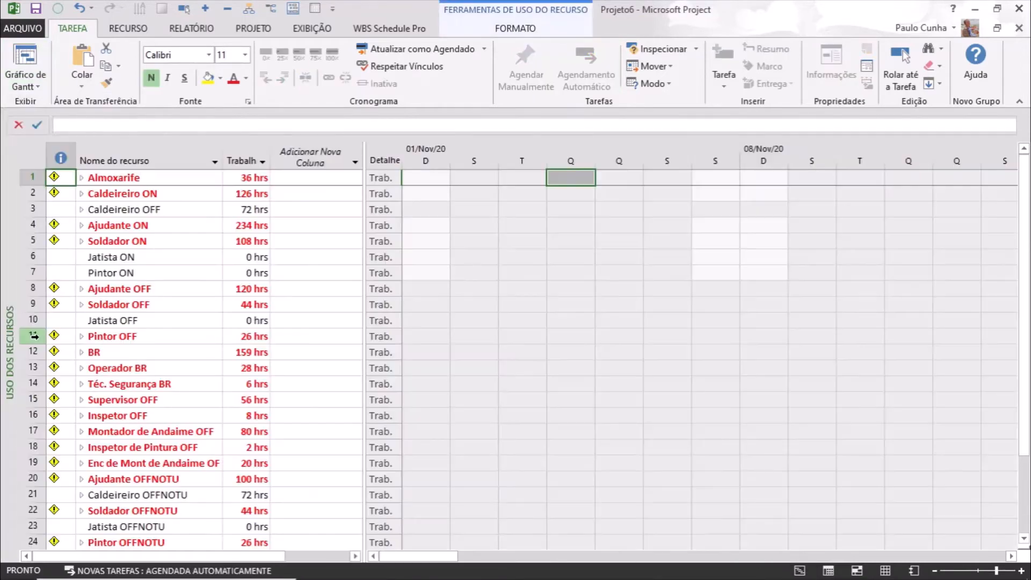
{"action": "right_click", "coordinate": [396, 253]}
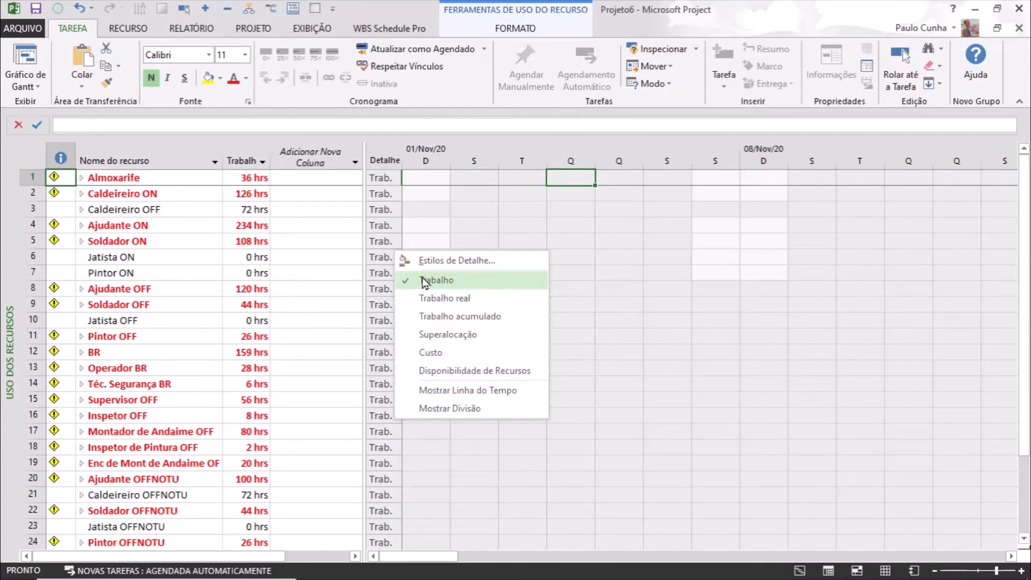
{"action": "left_click", "coordinate": [429, 259]}
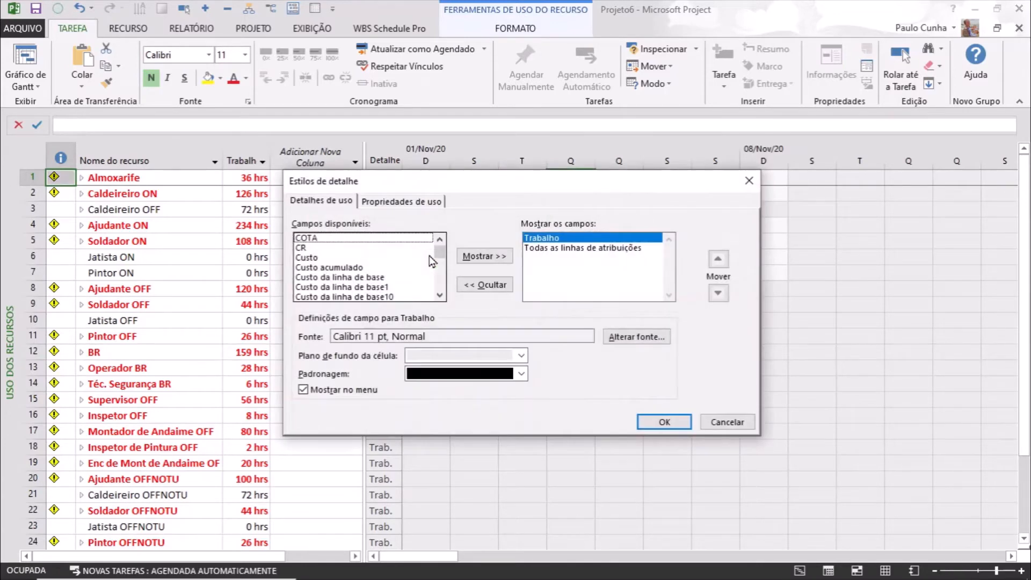
{"action": "left_click_drag", "start_coordinate": [439, 253], "coordinate": [435, 322]}
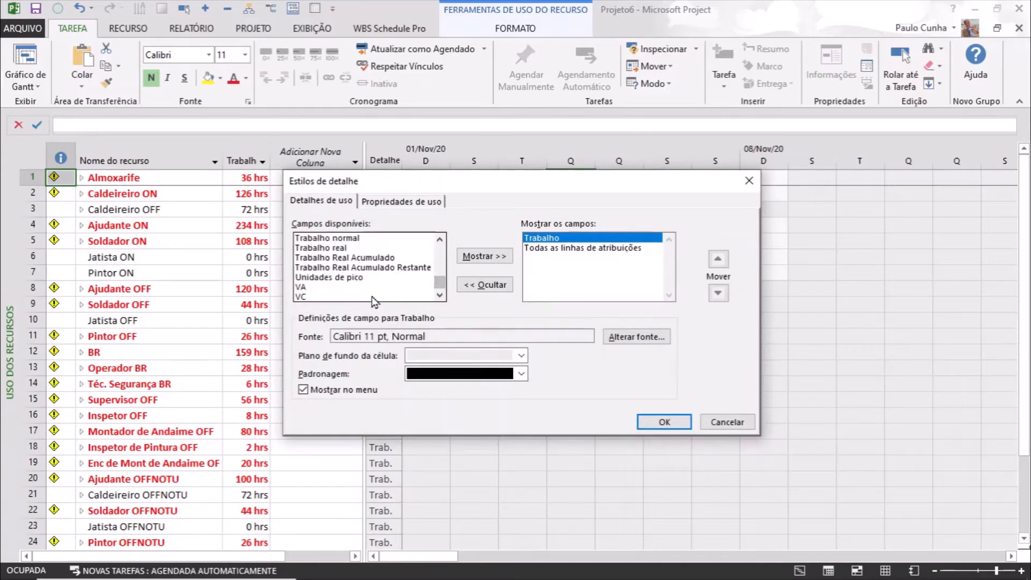
{"action": "double_click", "coordinate": [374, 277]}
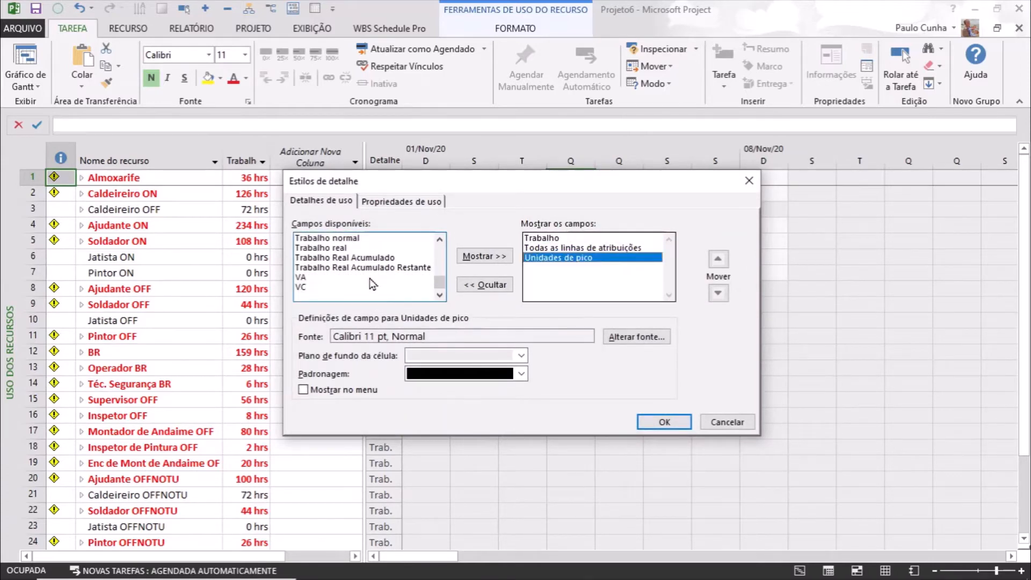
{"action": "left_click", "coordinate": [657, 419]}
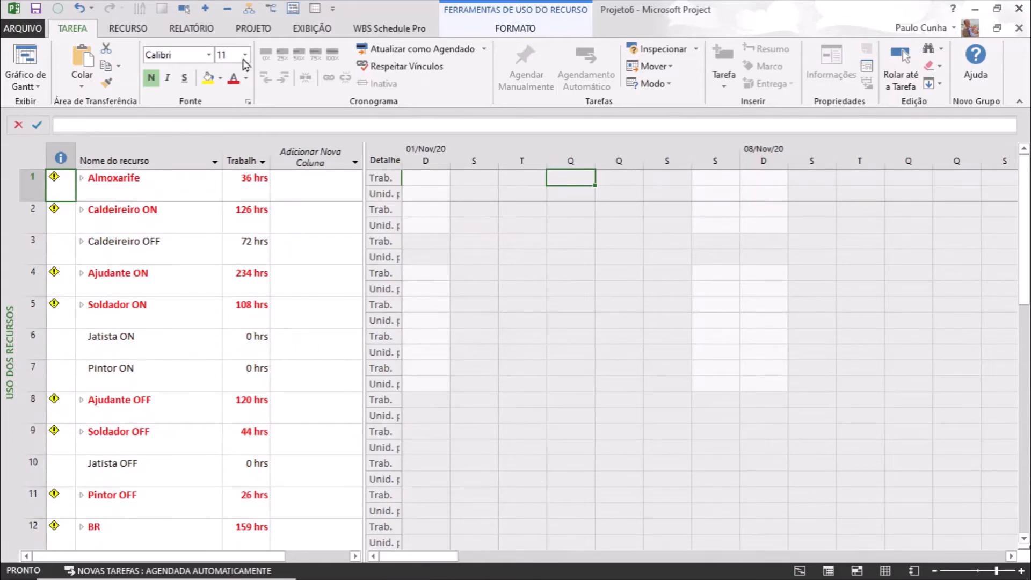
Step: Bring the January 2021 assignments into view and hide the Trabalho field from the usage details
{"action": "left_click", "coordinate": [185, 9]}
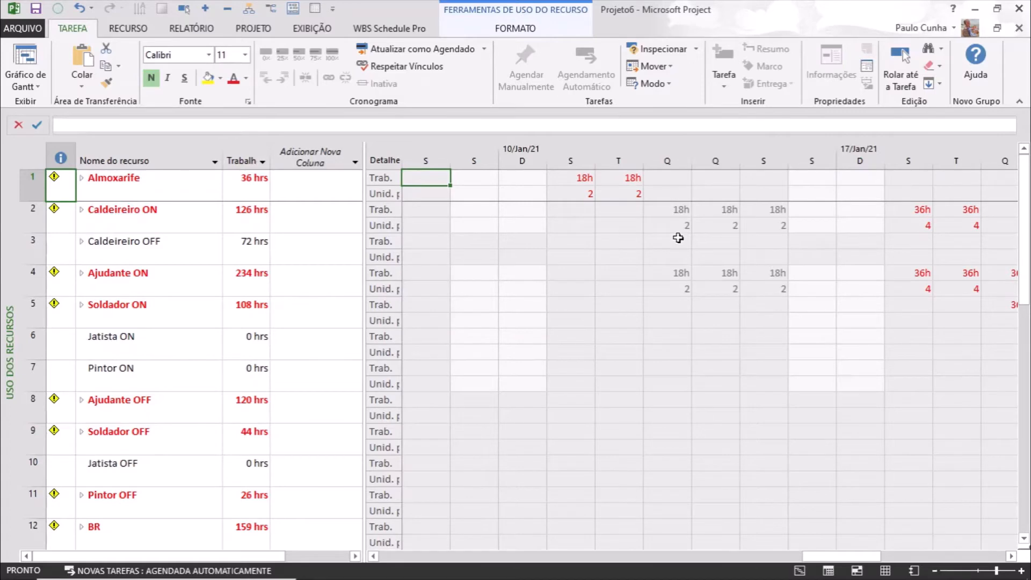
{"action": "right_click", "coordinate": [413, 286]}
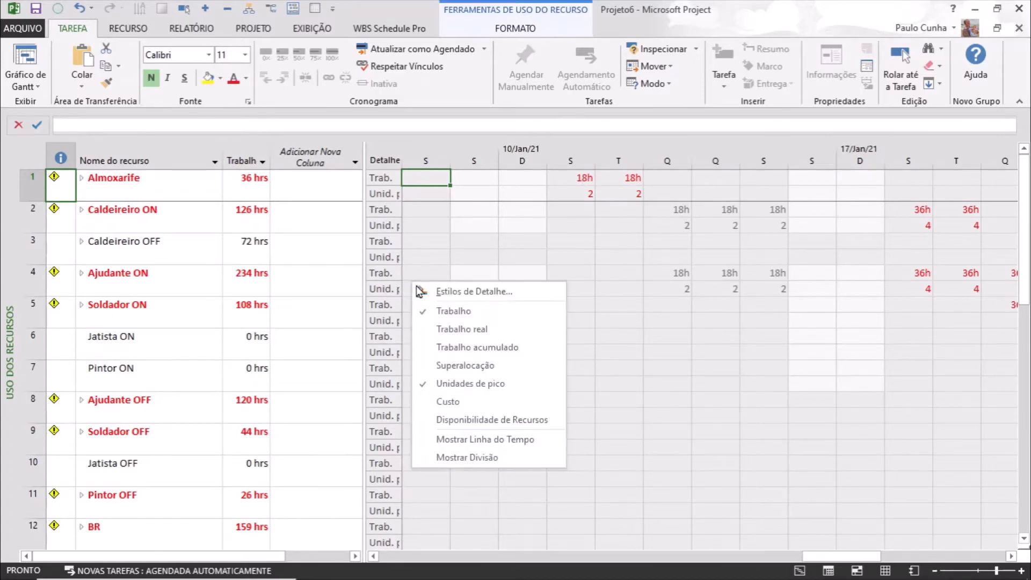
{"action": "left_click", "coordinate": [437, 311]}
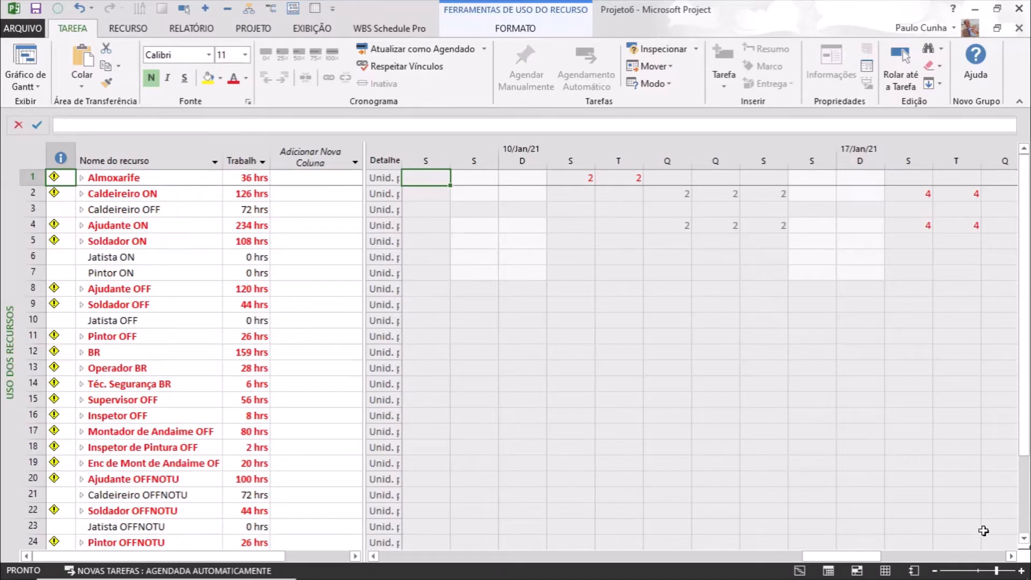
Step: Narrow the timescale columns and examine each resource's daily peak units from 10 January to early February 2021
{"action": "left_click", "coordinate": [1011, 557]}
{"action": "left_click", "coordinate": [1011, 557]}
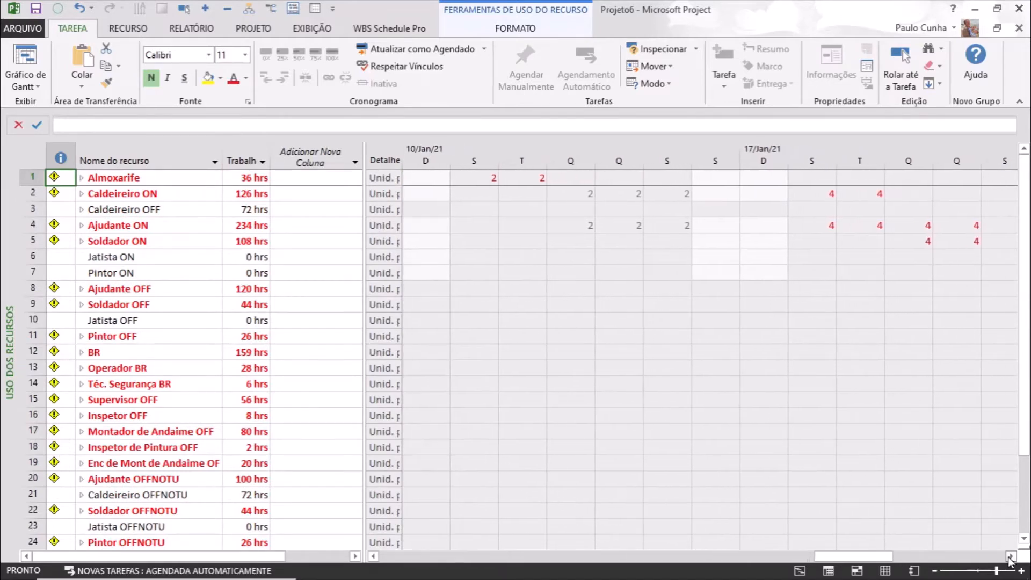
{"action": "left_click", "coordinate": [1011, 557]}
{"action": "left_click", "coordinate": [1011, 556]}
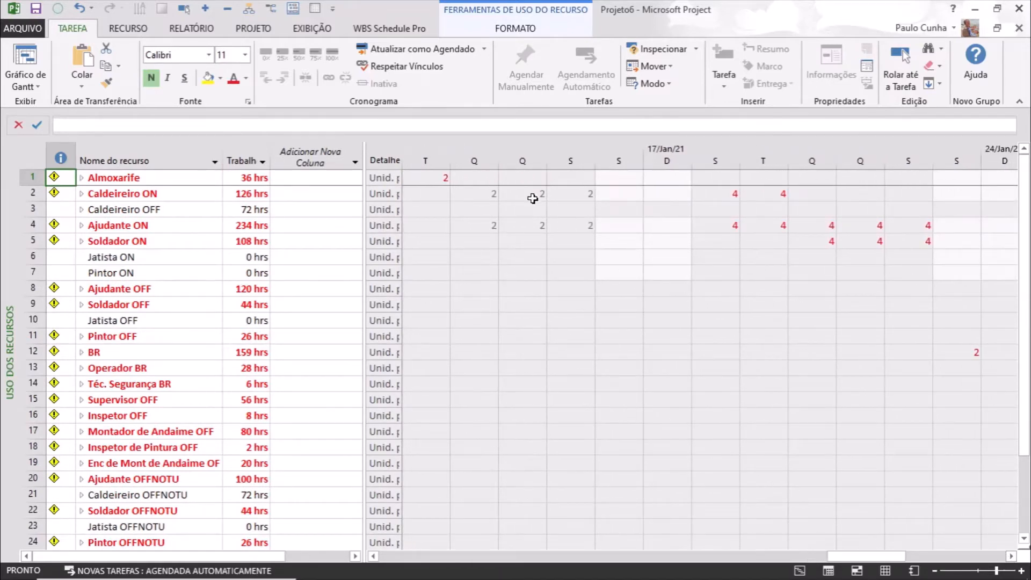
{"action": "left_click_drag", "start_coordinate": [499, 168], "coordinate": [476, 167]}
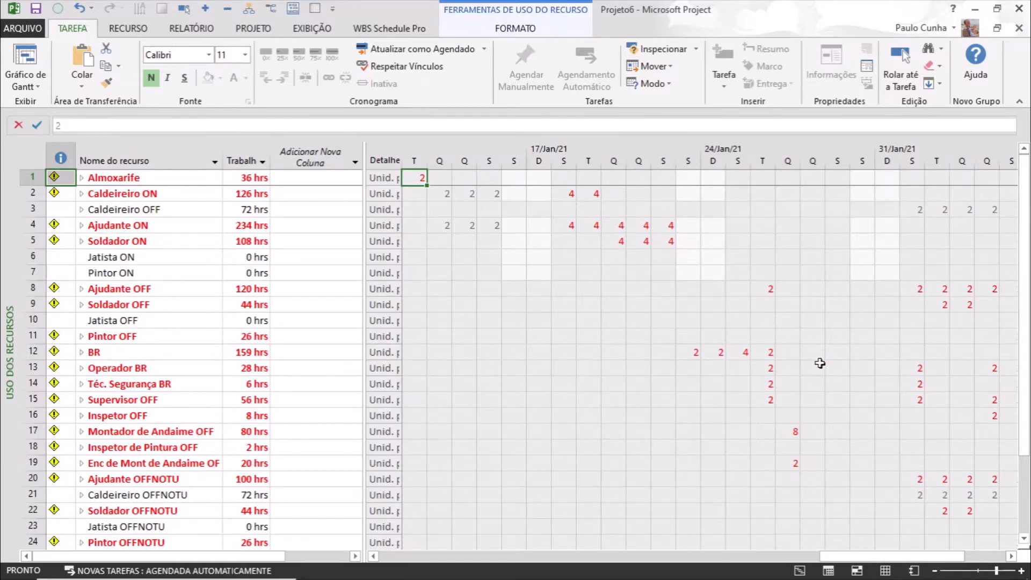
{"action": "left_click", "coordinate": [986, 556]}
{"action": "left_click_drag", "start_coordinate": [986, 560], "coordinate": [978, 559]}
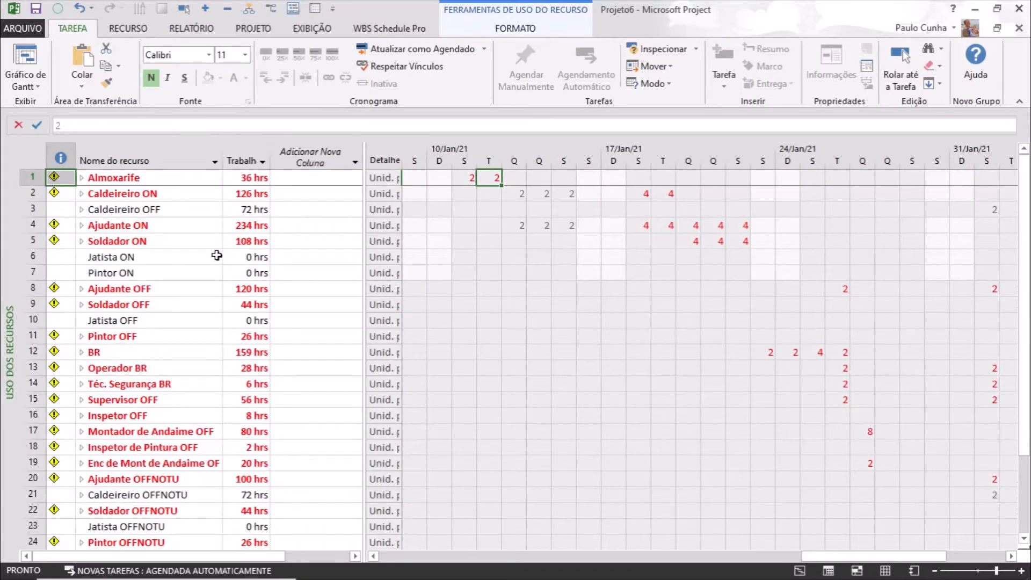
Step: Switch to the Gantt de Nivelamento view and bring the January 2021 task bars into view
{"action": "left_click", "coordinate": [38, 87]}
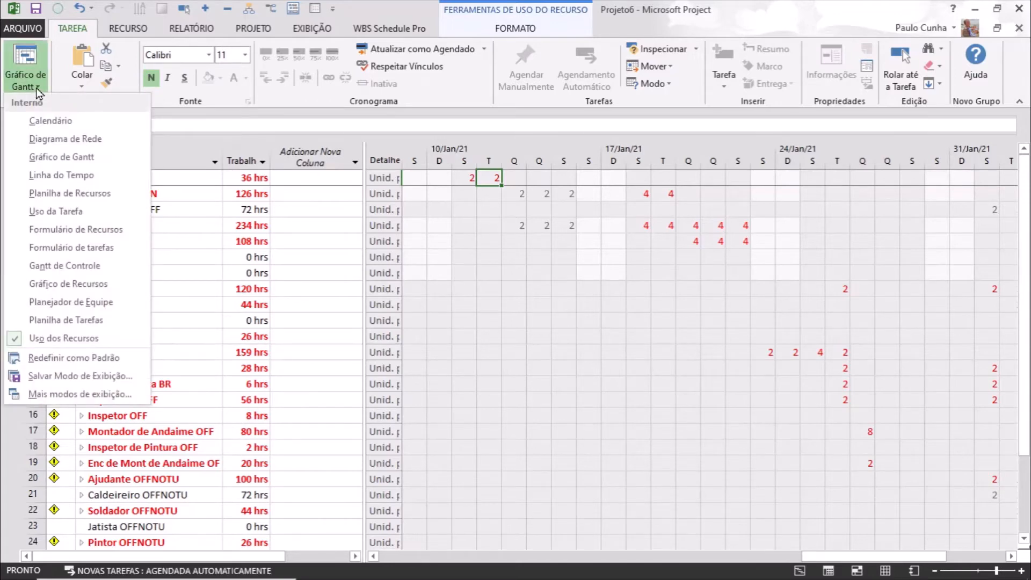
{"action": "left_click", "coordinate": [69, 392]}
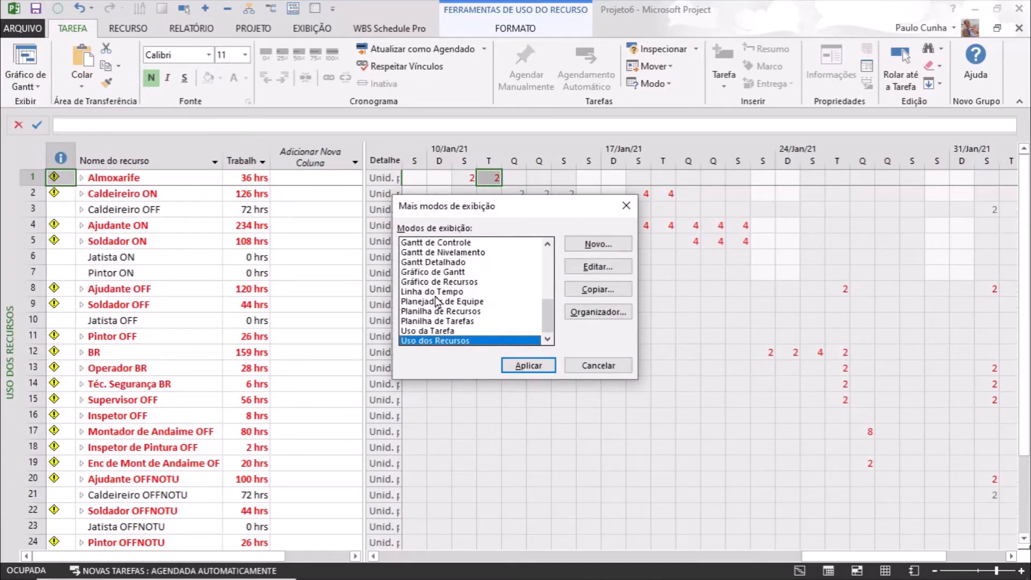
{"action": "left_click", "coordinate": [471, 253]}
{"action": "double_click", "coordinate": [470, 253]}
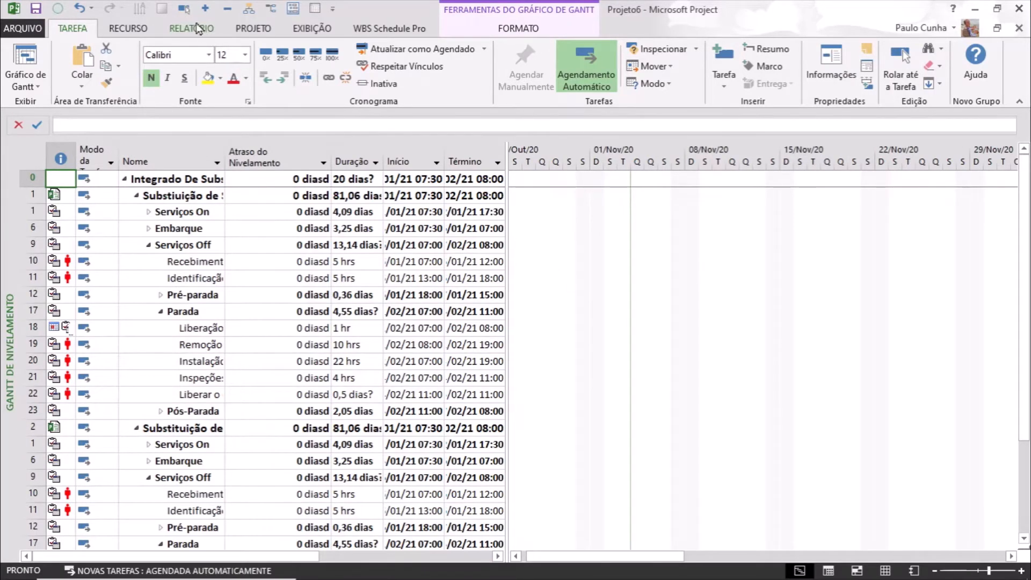
{"action": "left_click", "coordinate": [185, 11]}
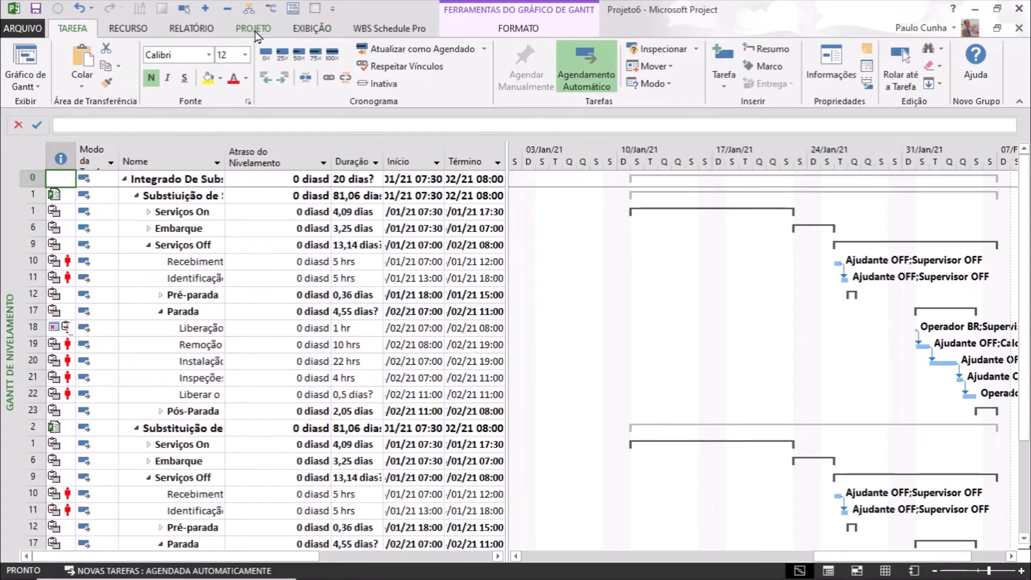
Step: Level all resources across the entire project, ignoring the unresolved overallocations of Operador BR, Téc. Segurança BR and Supervisor OFF
{"action": "left_click", "coordinate": [140, 33]}
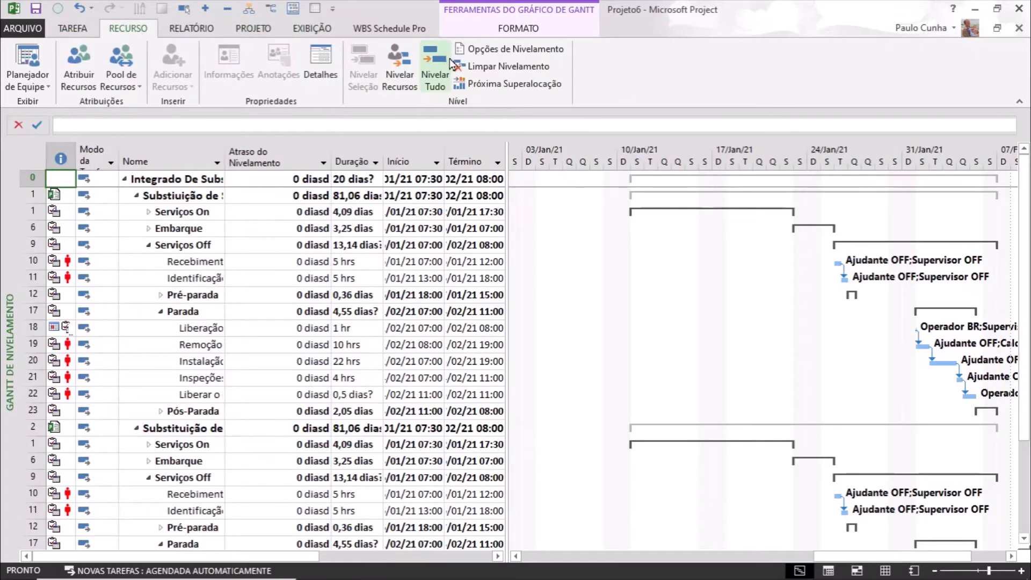
{"action": "left_click", "coordinate": [469, 54]}
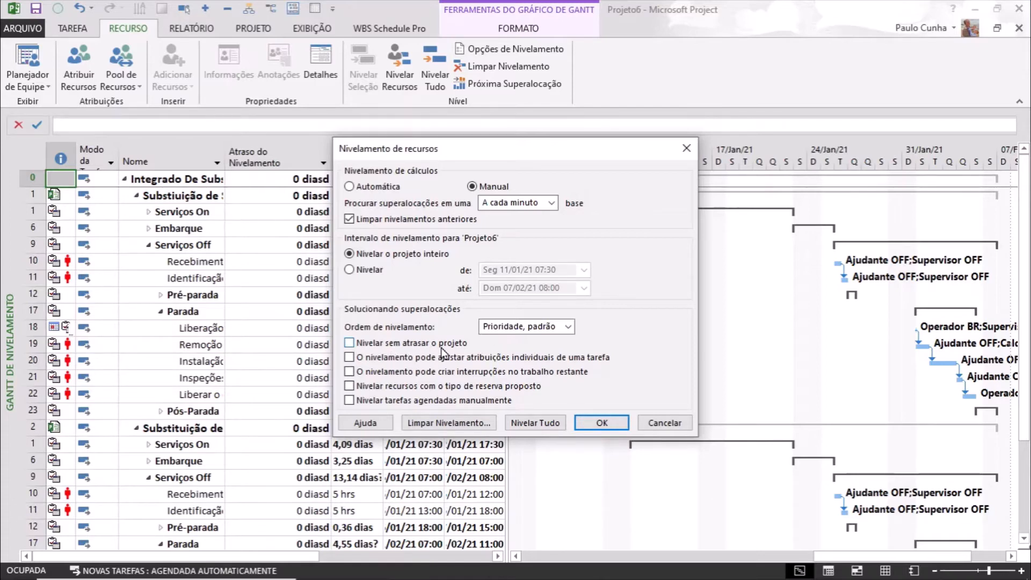
{"action": "left_click", "coordinate": [533, 423]}
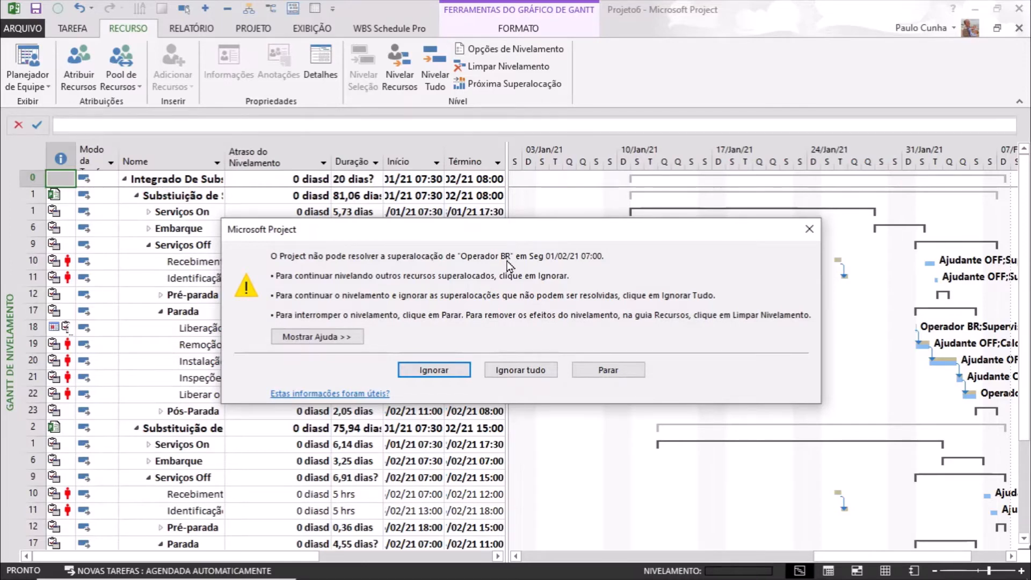
{"action": "left_click", "coordinate": [449, 372]}
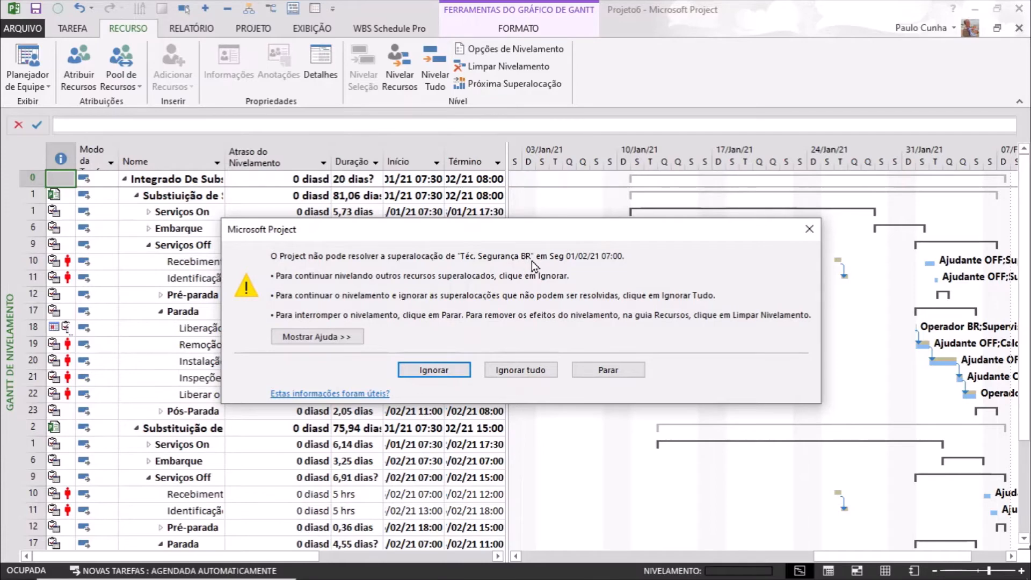
{"action": "left_click", "coordinate": [427, 370]}
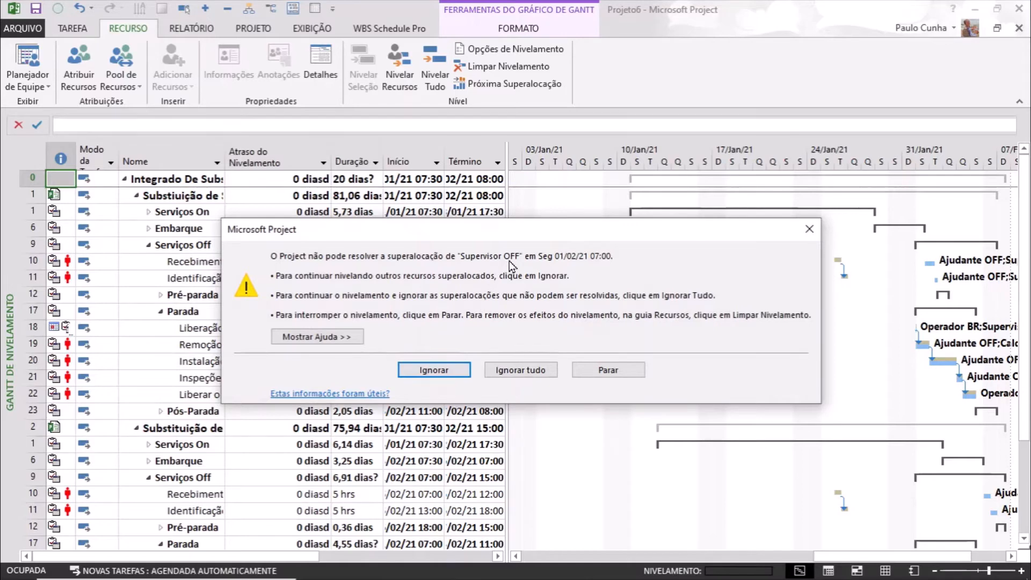
{"action": "left_click", "coordinate": [434, 371]}
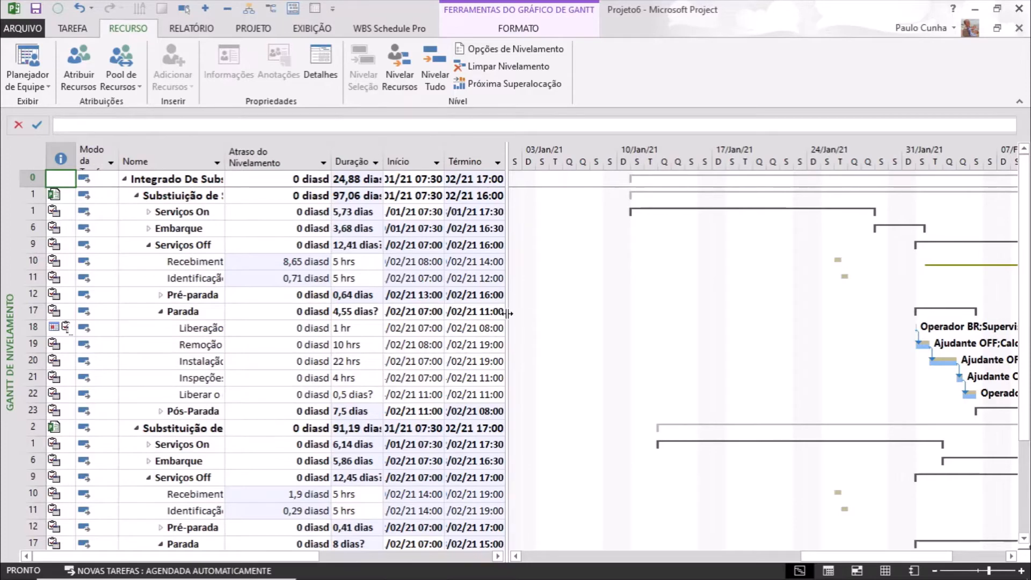
Step: Widen the table area and the Nome column, and colour the text of the Linha 01 project's Liberação da pt row red
{"action": "left_click_drag", "start_coordinate": [507, 314], "coordinate": [754, 242]}
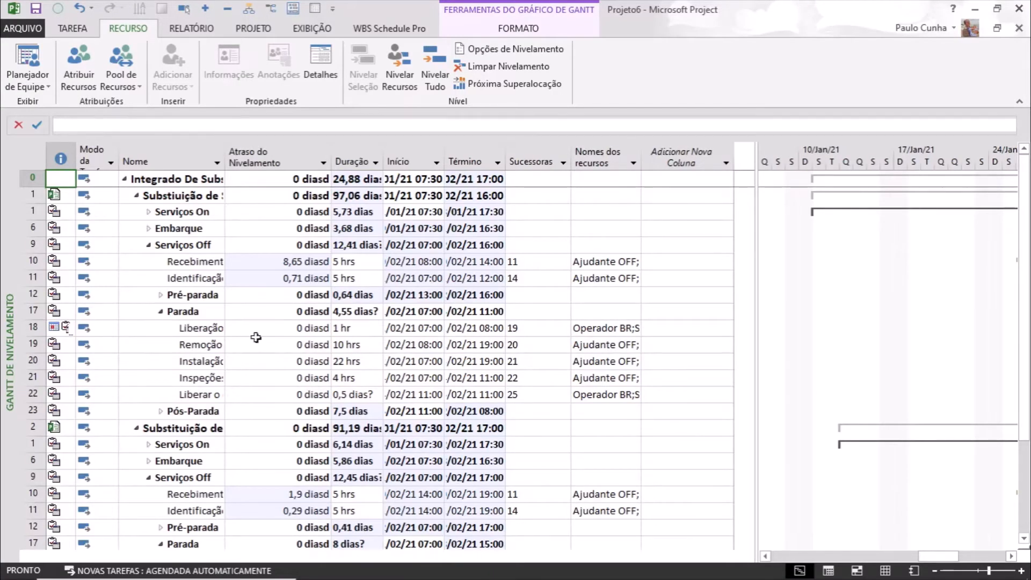
{"action": "left_click", "coordinate": [240, 332]}
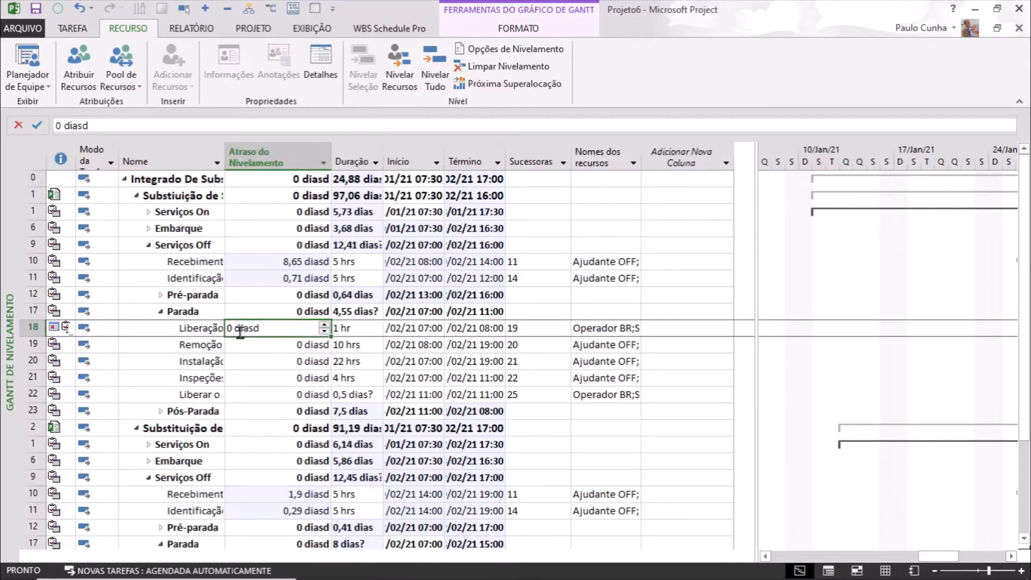
{"action": "left_click", "coordinate": [188, 333]}
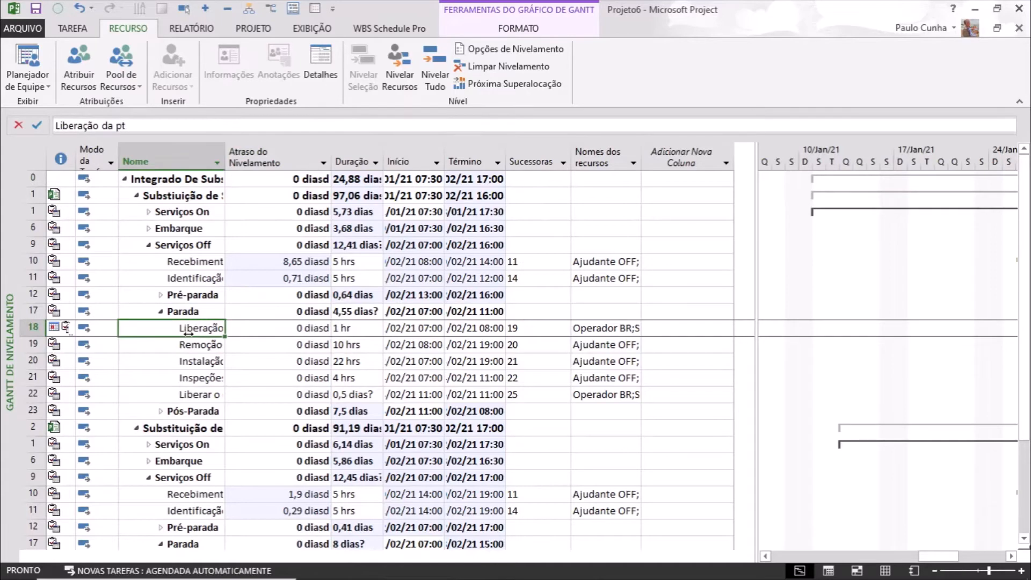
{"action": "left_click", "coordinate": [34, 329]}
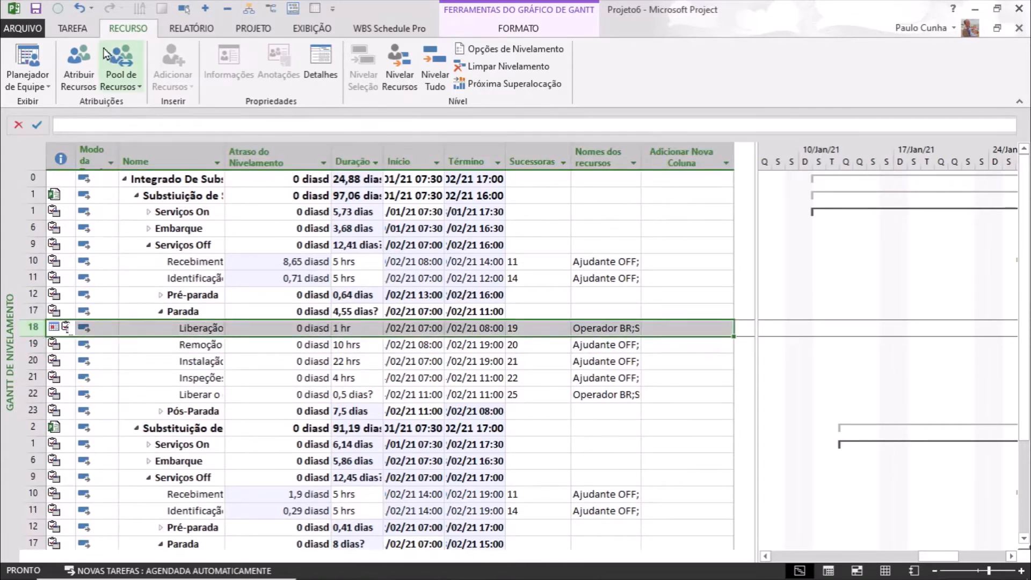
{"action": "left_click", "coordinate": [89, 31]}
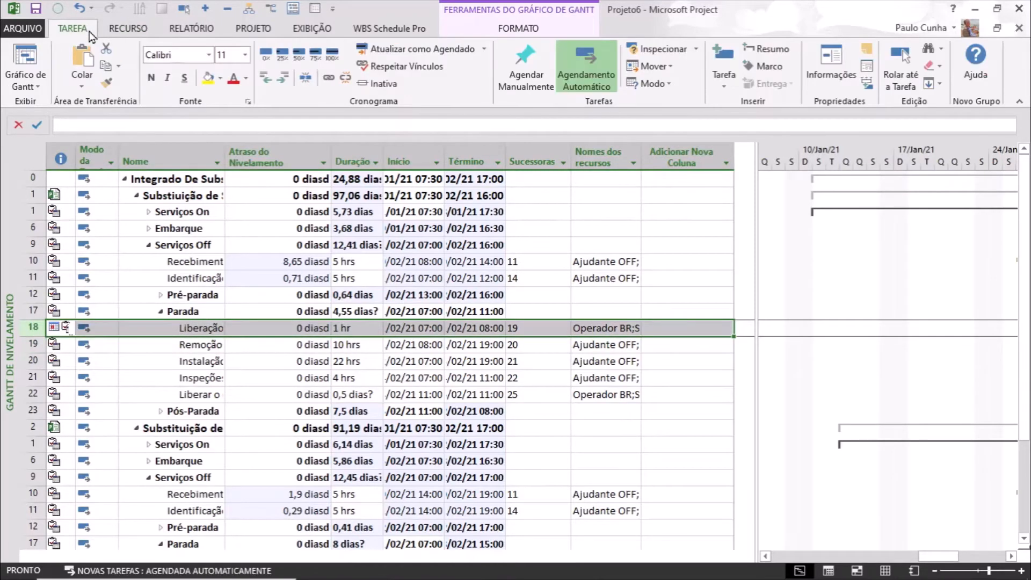
{"action": "left_click", "coordinate": [233, 80]}
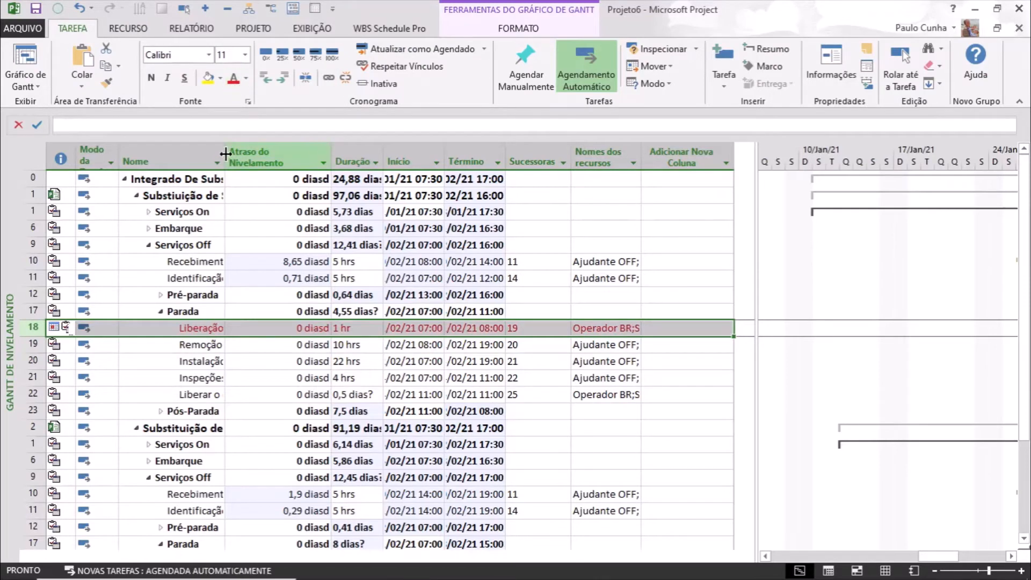
{"action": "left_click_drag", "start_coordinate": [227, 156], "coordinate": [270, 155]}
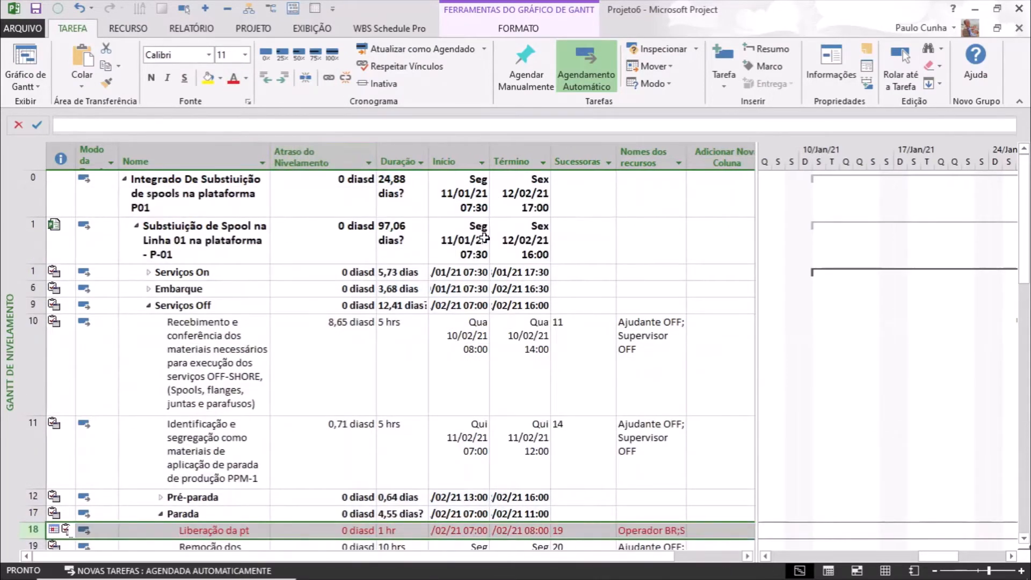
Step: Colour the text of the Linha 02 project's Liberação da pt row red
{"action": "left_click", "coordinate": [451, 530]}
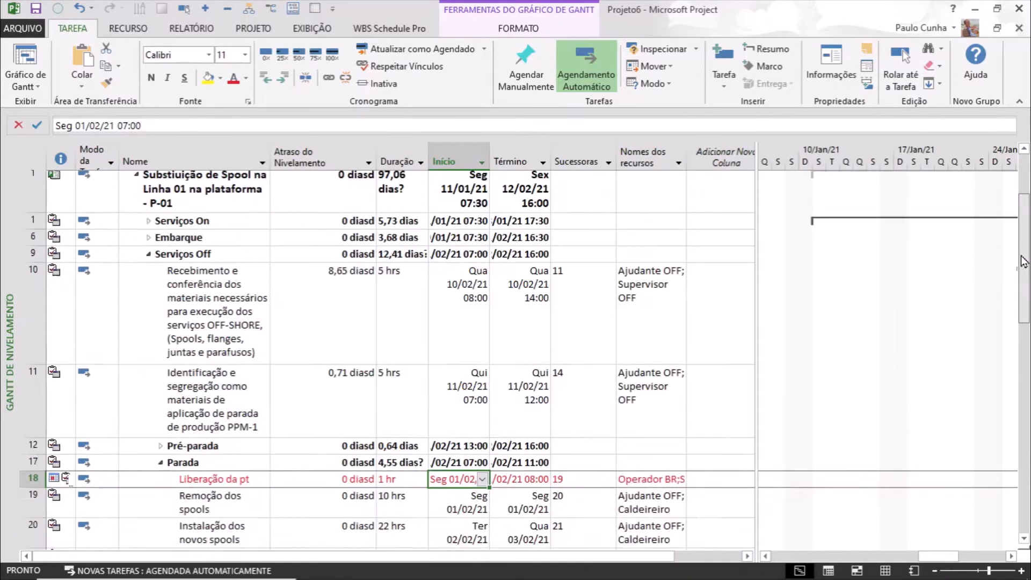
{"action": "left_click_drag", "start_coordinate": [1023, 214], "coordinate": [1023, 344]}
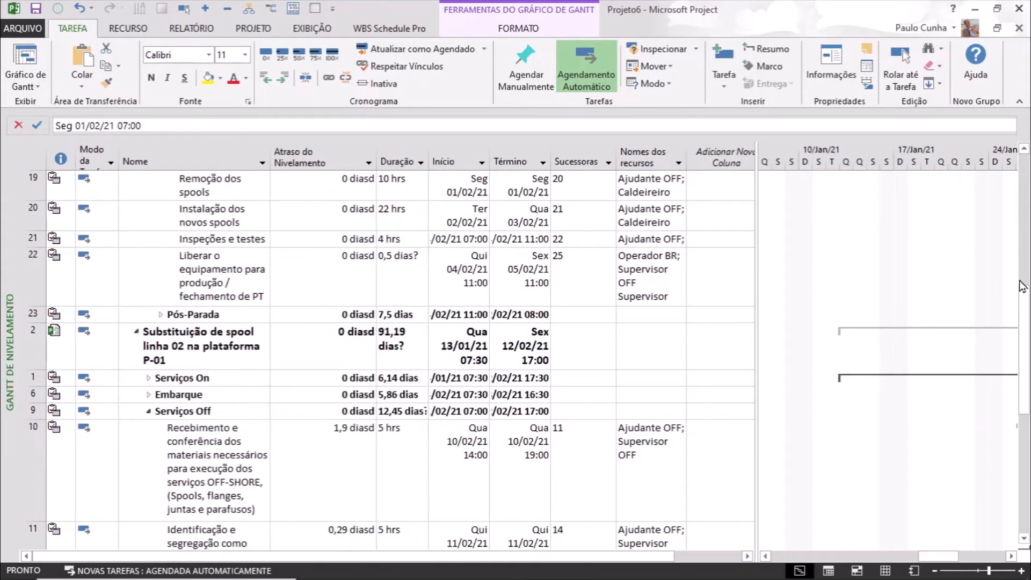
{"action": "left_click_drag", "start_coordinate": [1024, 301], "coordinate": [1026, 407]}
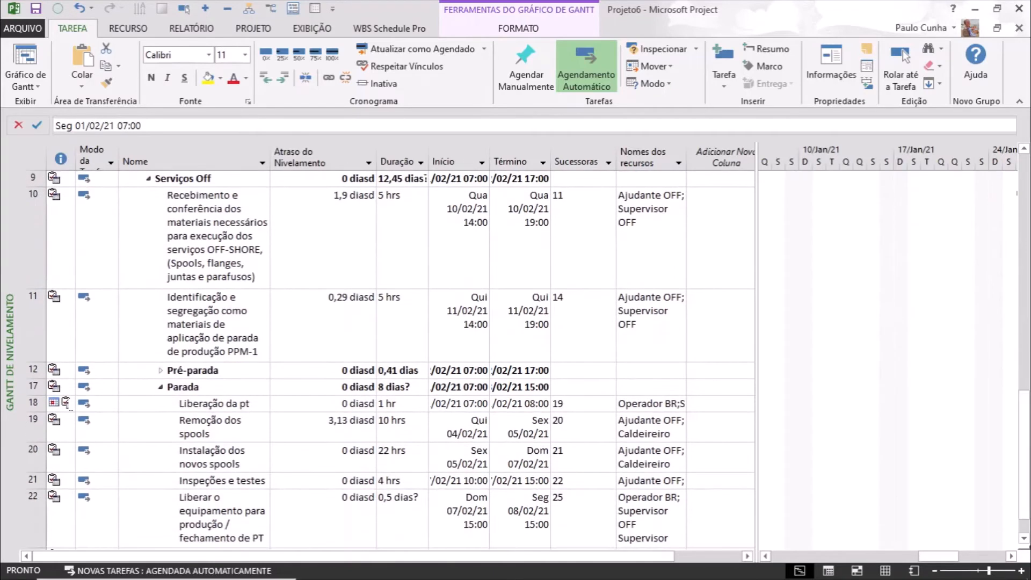
{"action": "left_click", "coordinate": [32, 403]}
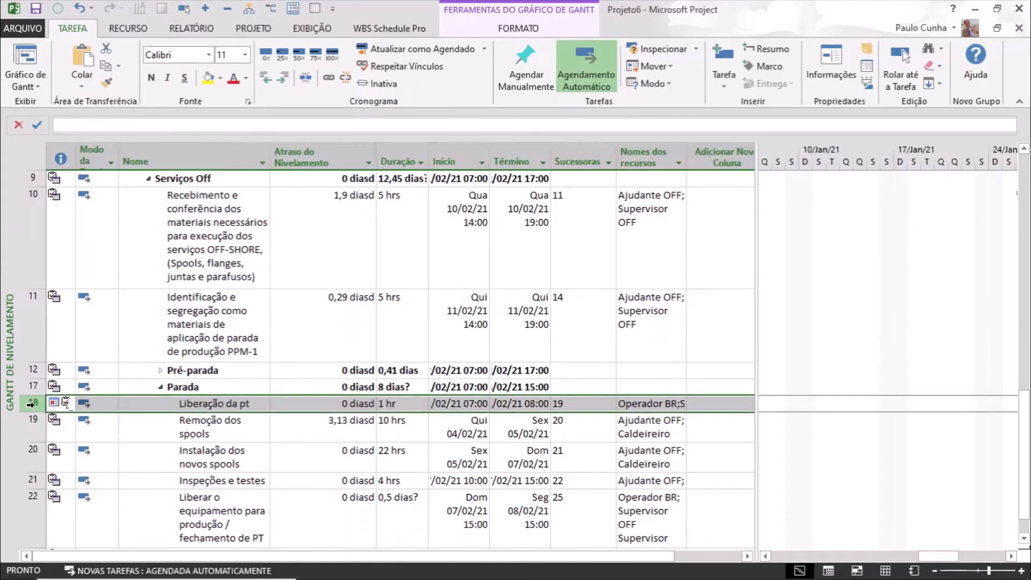
{"action": "left_click", "coordinate": [232, 80]}
{"action": "left_click", "coordinate": [281, 281]}
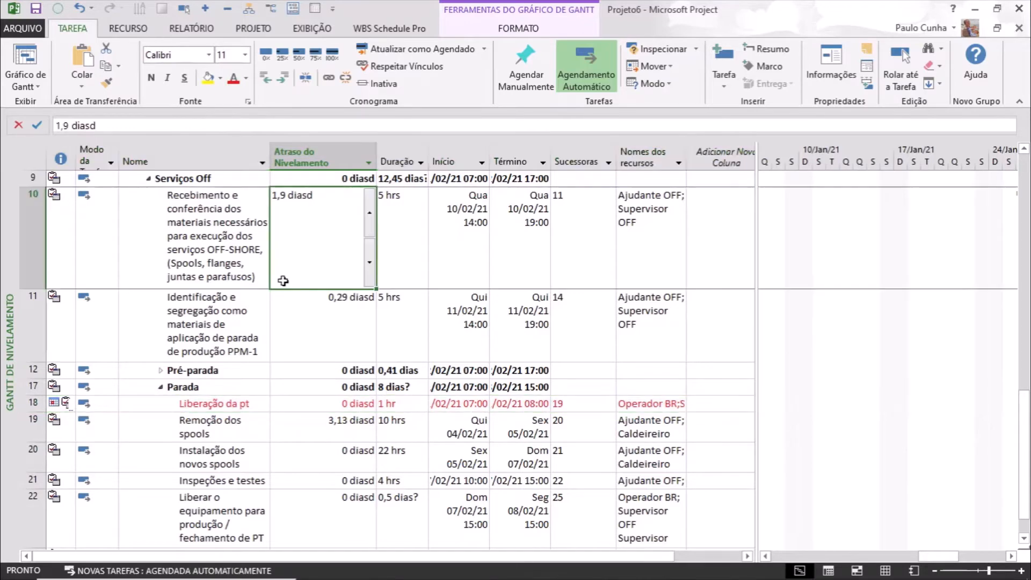
Step: Return to the Linha 01 project's Liberação da pt task and read its indicator notes on constraint, calendar and resource allocation
{"action": "left_click", "coordinate": [1025, 162]}
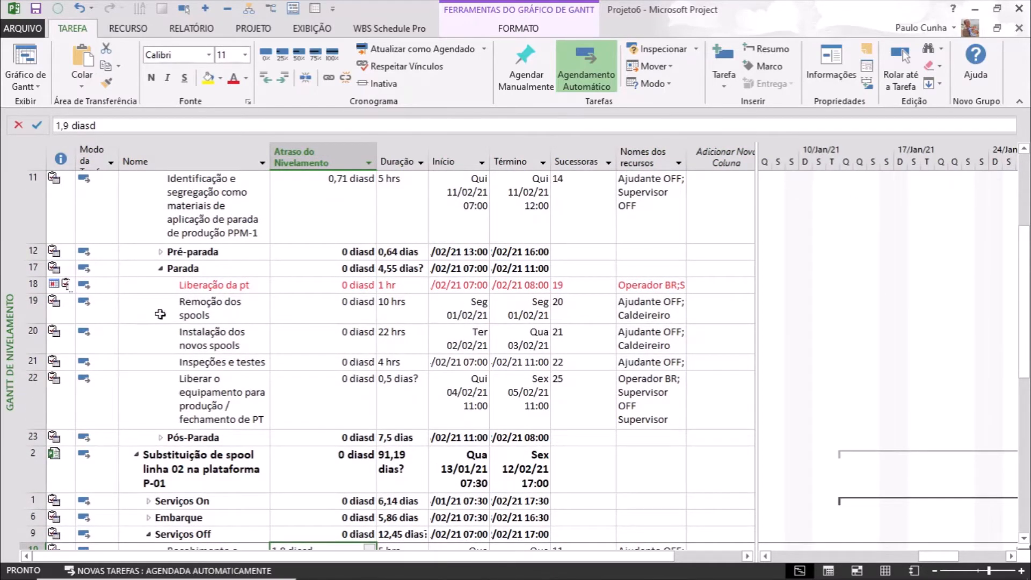
{"action": "left_click", "coordinate": [139, 289]}
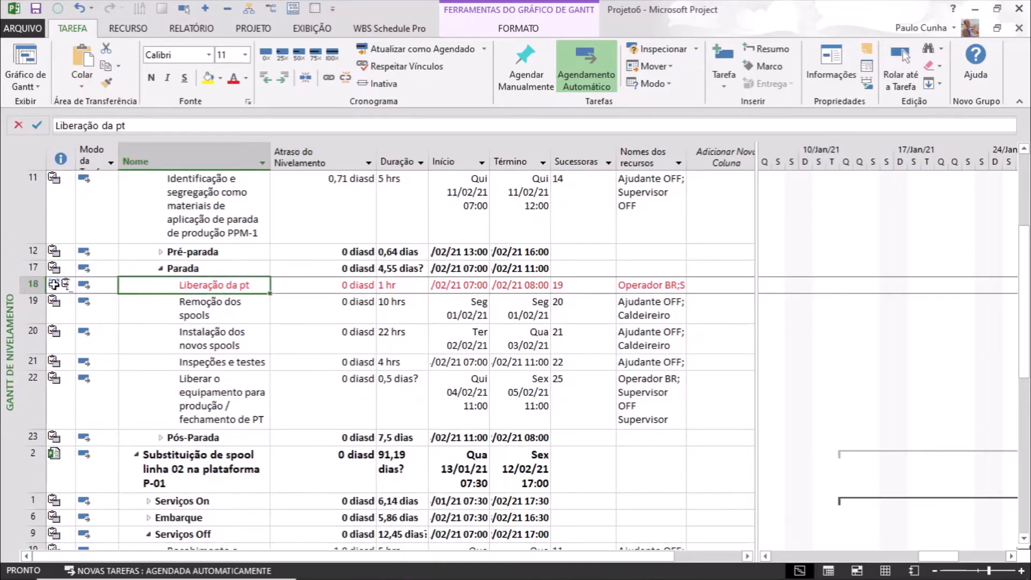
{"action": "mouse_move", "coordinate": [55, 285]}
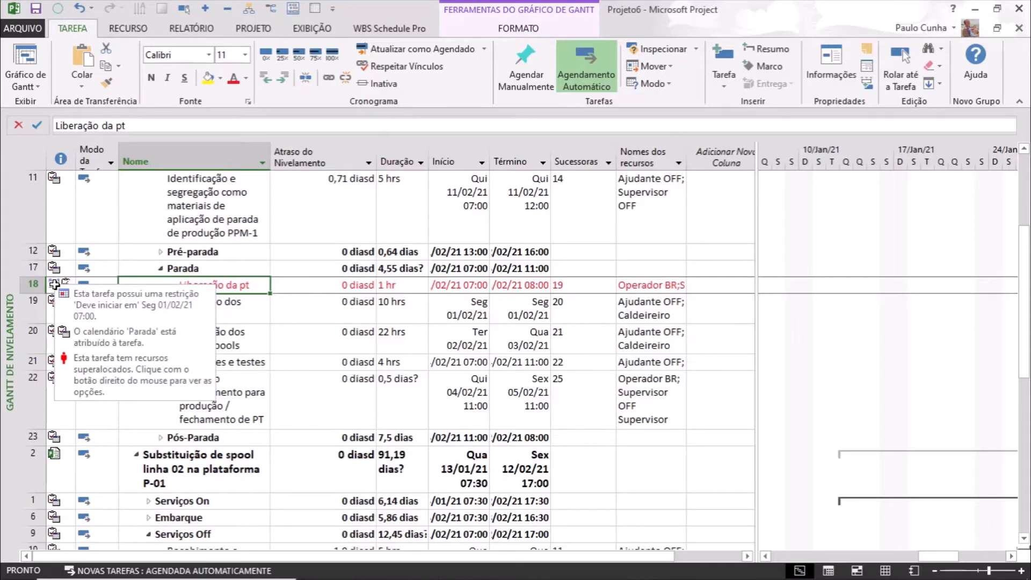
Step: Widen the Início, Término and Nomes dos recursos columns and the table area to show Liberação da pt's dates and assigned resources
{"action": "left_click", "coordinate": [446, 283]}
{"action": "left_click_drag", "start_coordinate": [490, 156], "coordinate": [609, 159]}
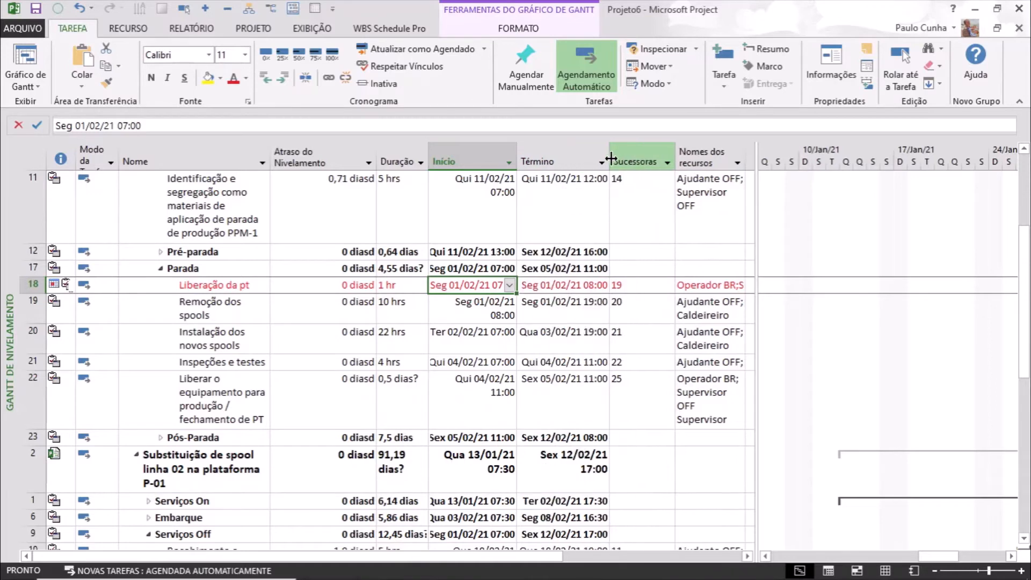
{"action": "left_click", "coordinate": [540, 283]}
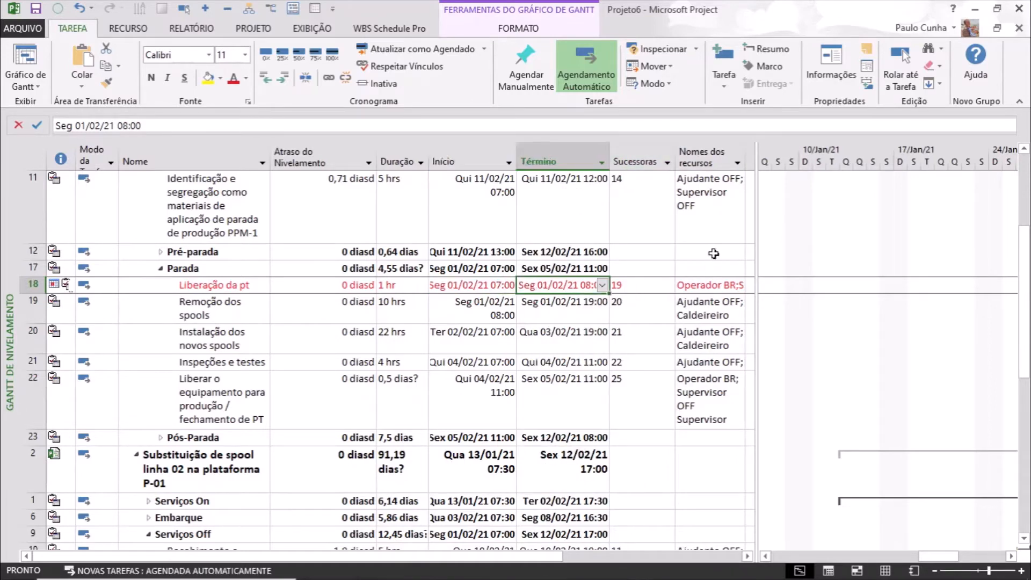
{"action": "left_click_drag", "start_coordinate": [758, 241], "coordinate": [872, 214]}
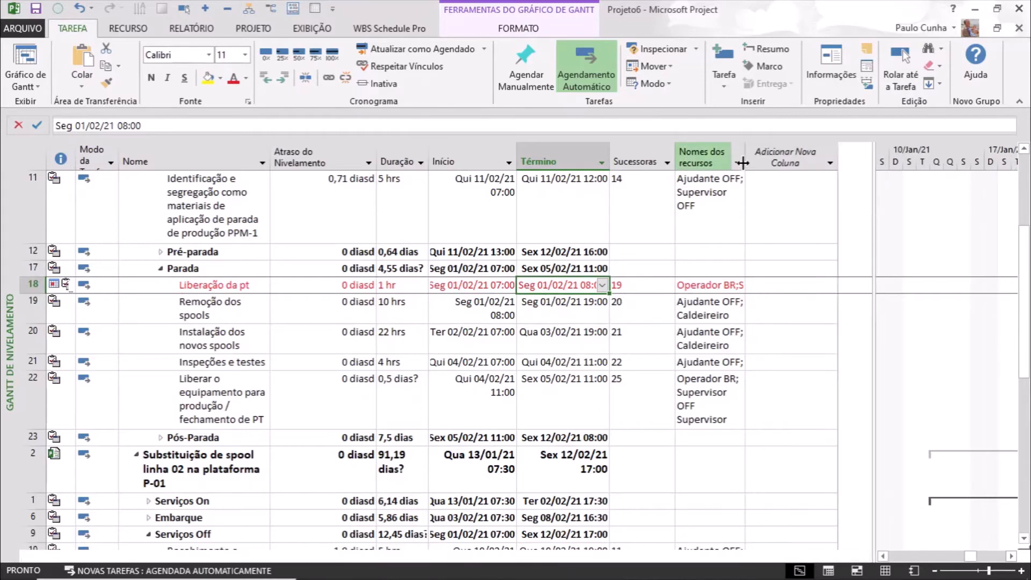
{"action": "left_click_drag", "start_coordinate": [744, 159], "coordinate": [788, 156]}
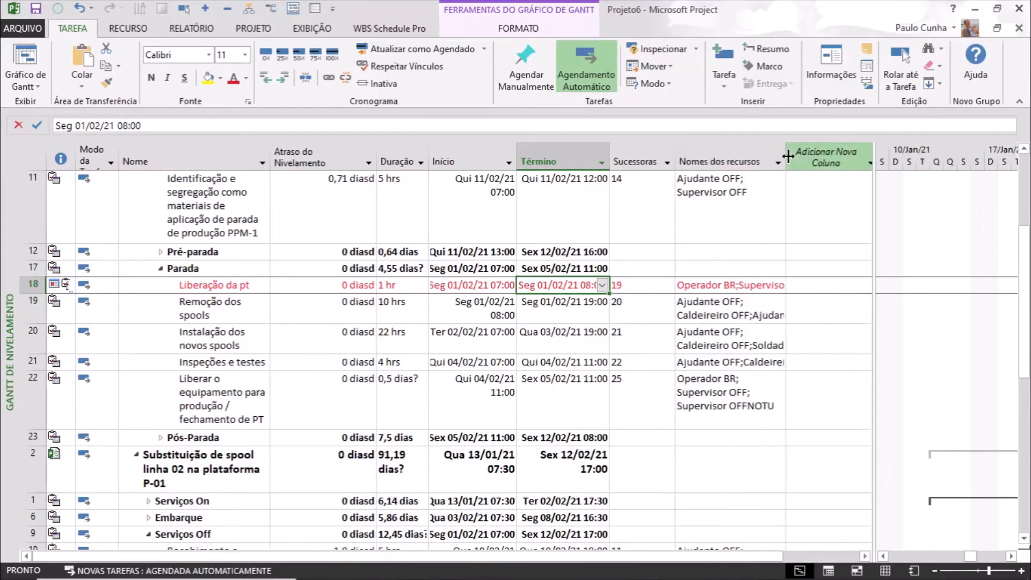
{"action": "left_click", "coordinate": [745, 288]}
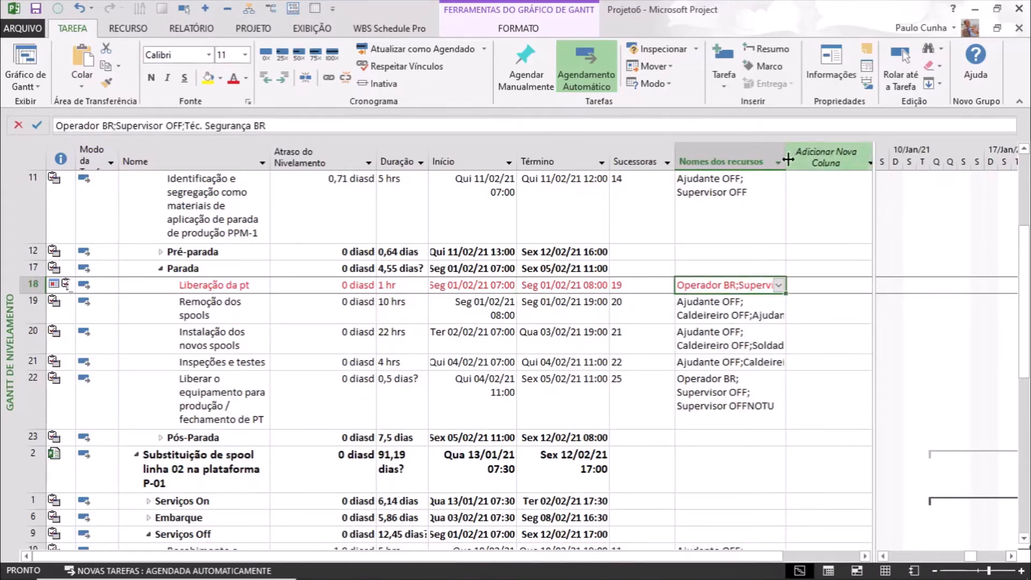
{"action": "left_click_drag", "start_coordinate": [786, 156], "coordinate": [925, 176]}
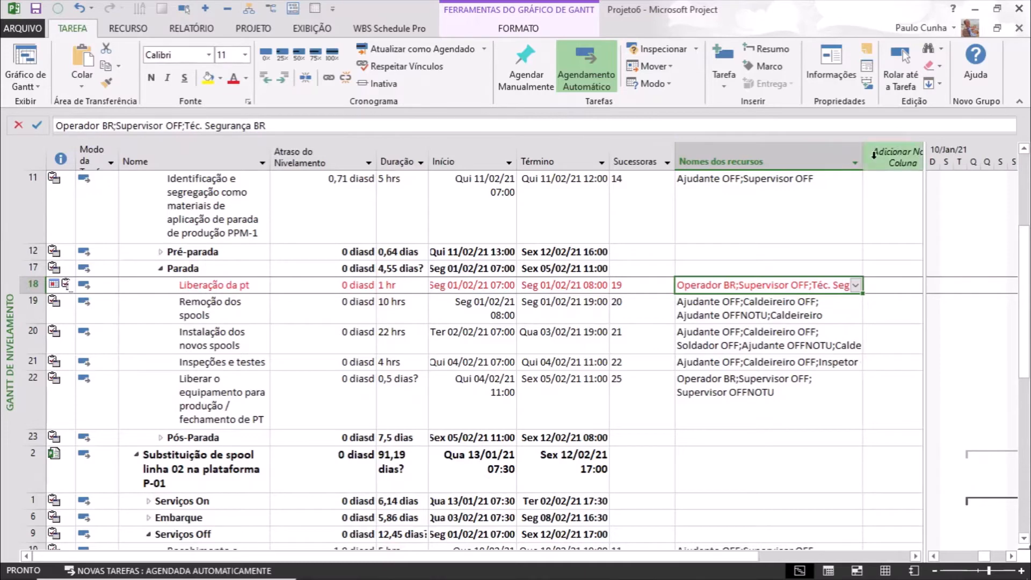
{"action": "left_click_drag", "start_coordinate": [864, 157], "coordinate": [894, 158]}
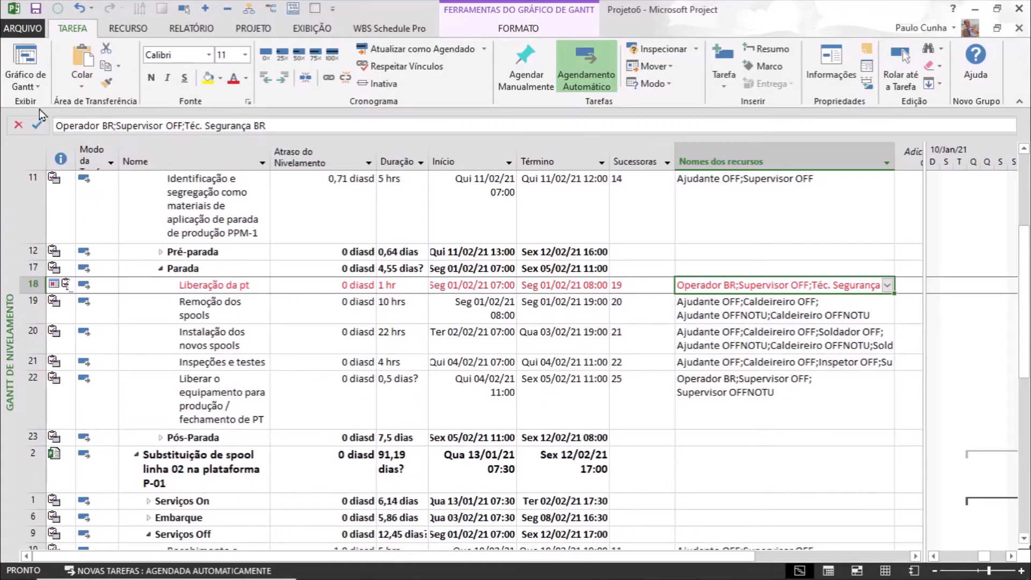
Step: Switch to the Planilha de Recursos view and examine the maximum units of Operador BR, Téc. Segurança BR and Supervisor OFF
{"action": "left_click", "coordinate": [35, 86]}
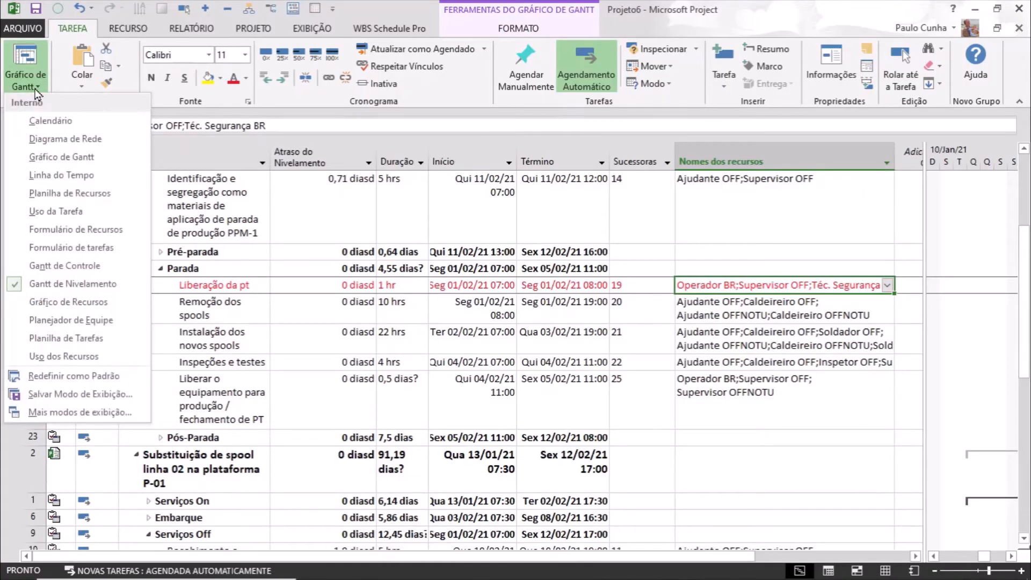
{"action": "left_click", "coordinate": [40, 191]}
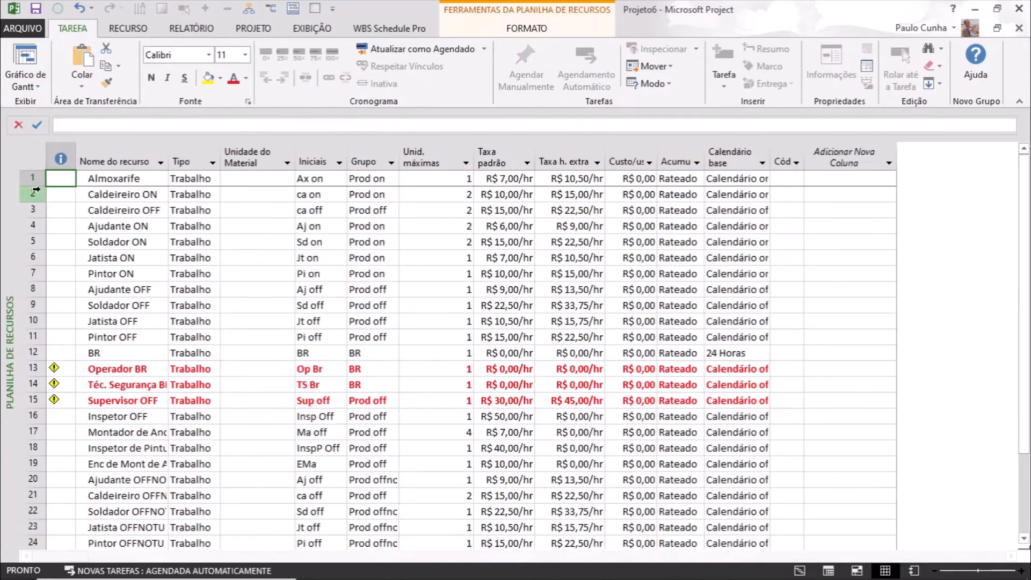
{"action": "left_click", "coordinate": [267, 365]}
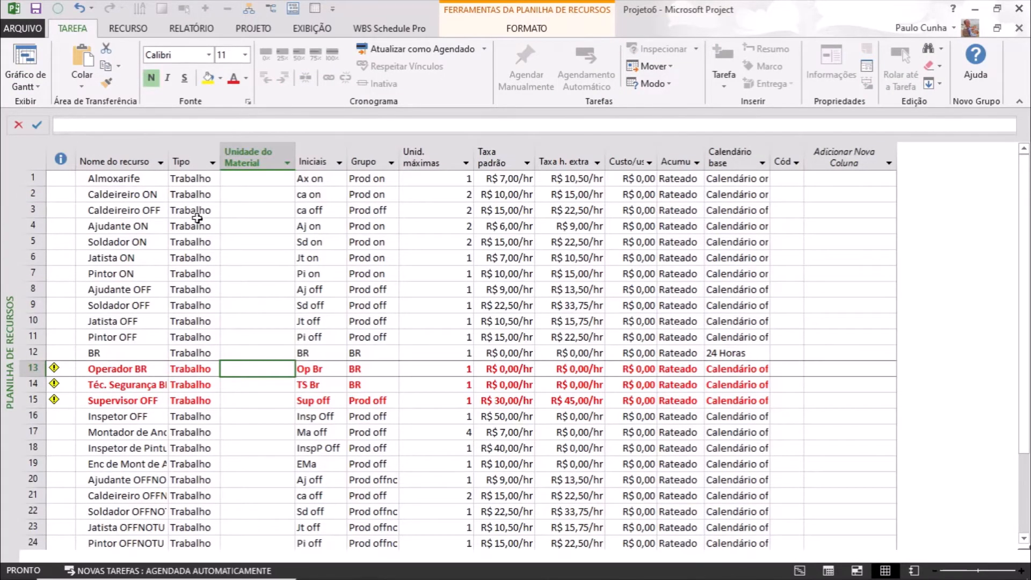
{"action": "left_click", "coordinate": [135, 401]}
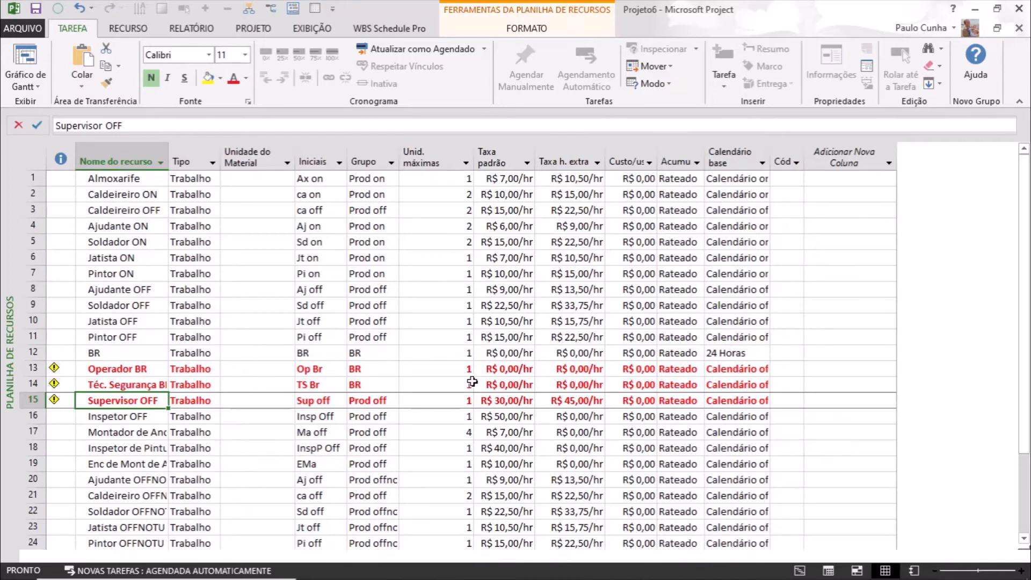
{"action": "left_click", "coordinate": [446, 372]}
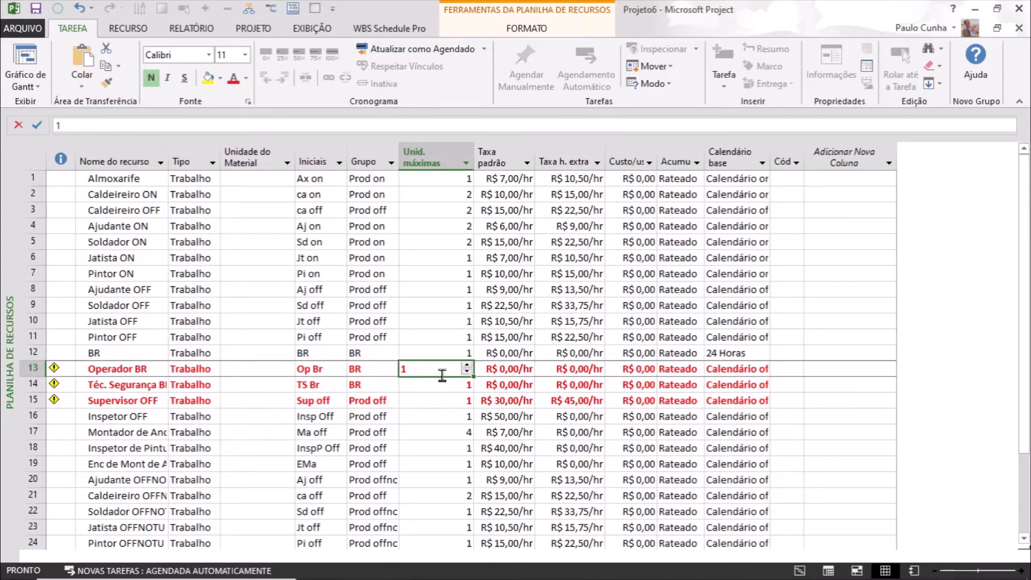
{"action": "left_click", "coordinate": [162, 369]}
{"action": "left_click_drag", "start_coordinate": [162, 369], "coordinate": [162, 383]}
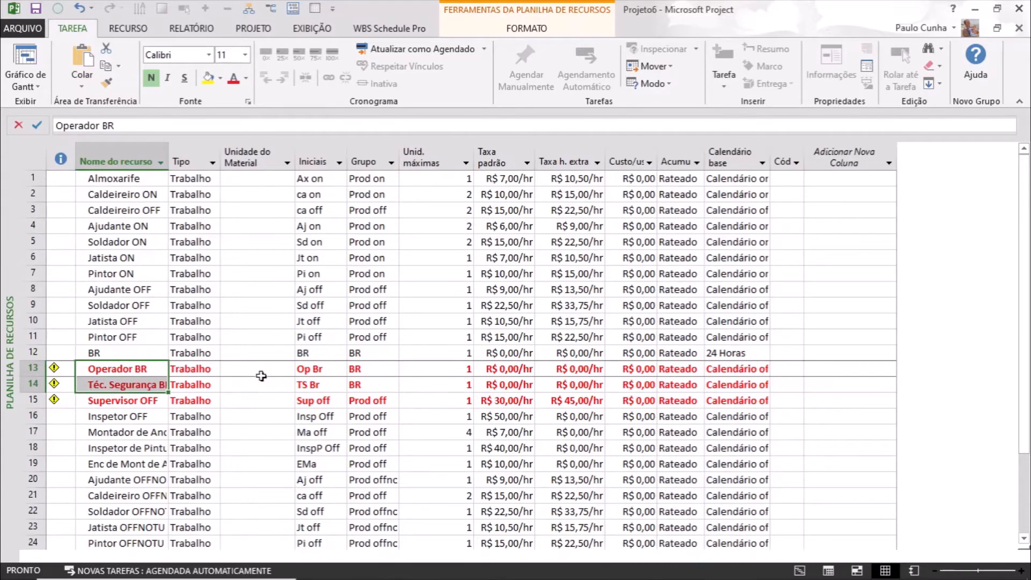
{"action": "left_click", "coordinate": [134, 403]}
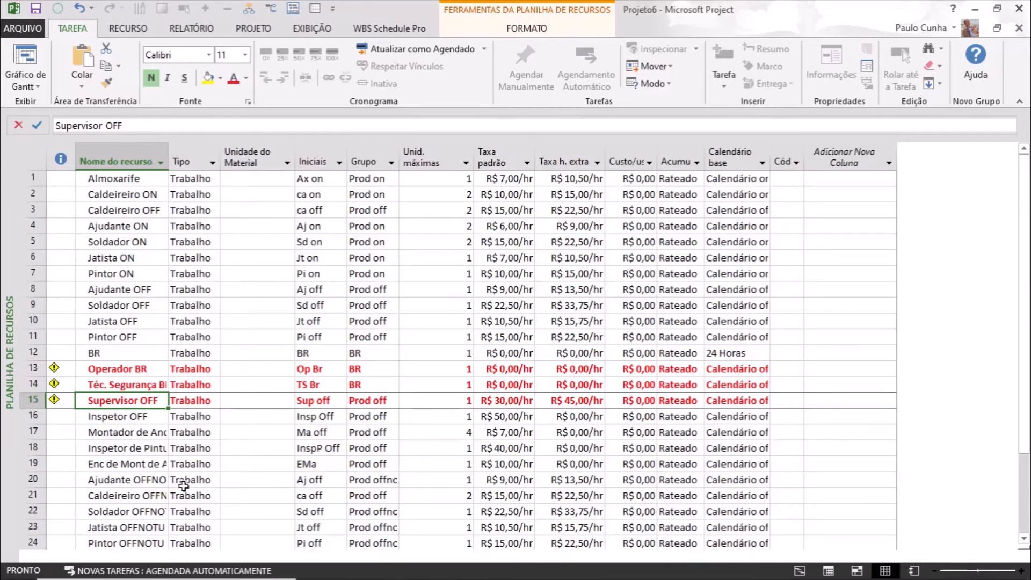
Step: Switch to the Gráfico de Gantt view and compare the Liberação da pt tasks of the Linha 01 and Linha 02 projects
{"action": "left_click", "coordinate": [21, 87]}
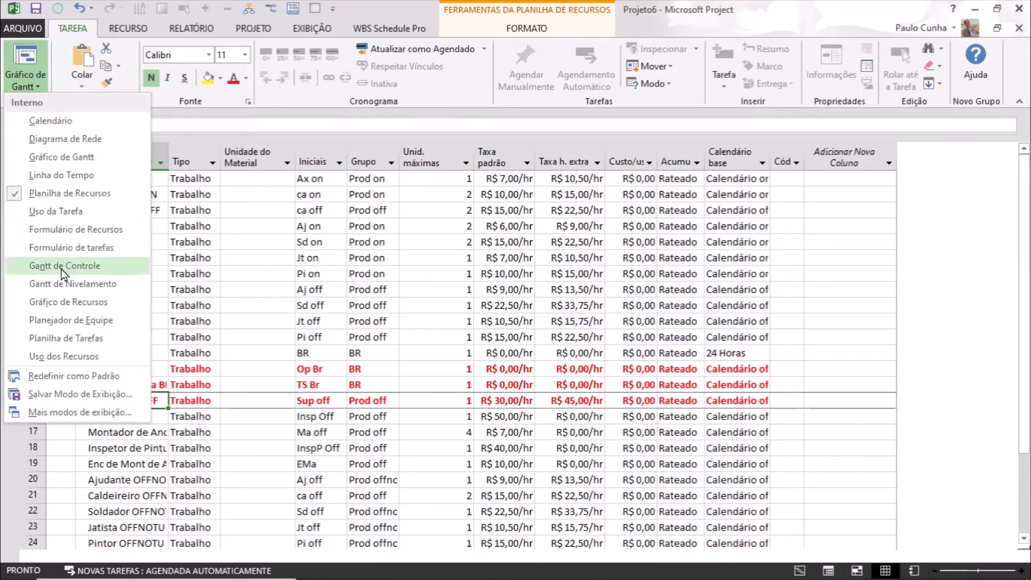
{"action": "left_click", "coordinate": [60, 161]}
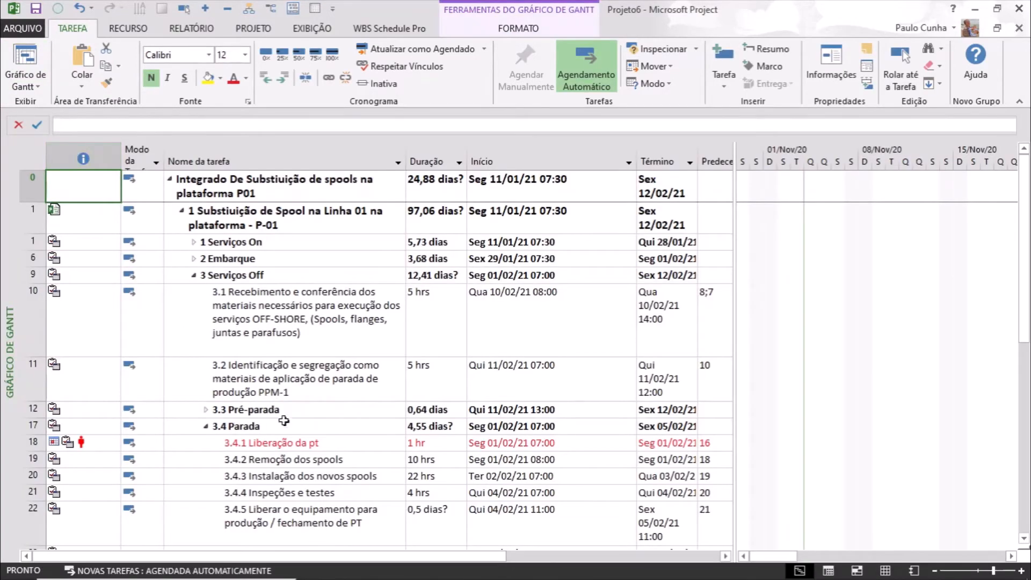
{"action": "left_click", "coordinate": [294, 441]}
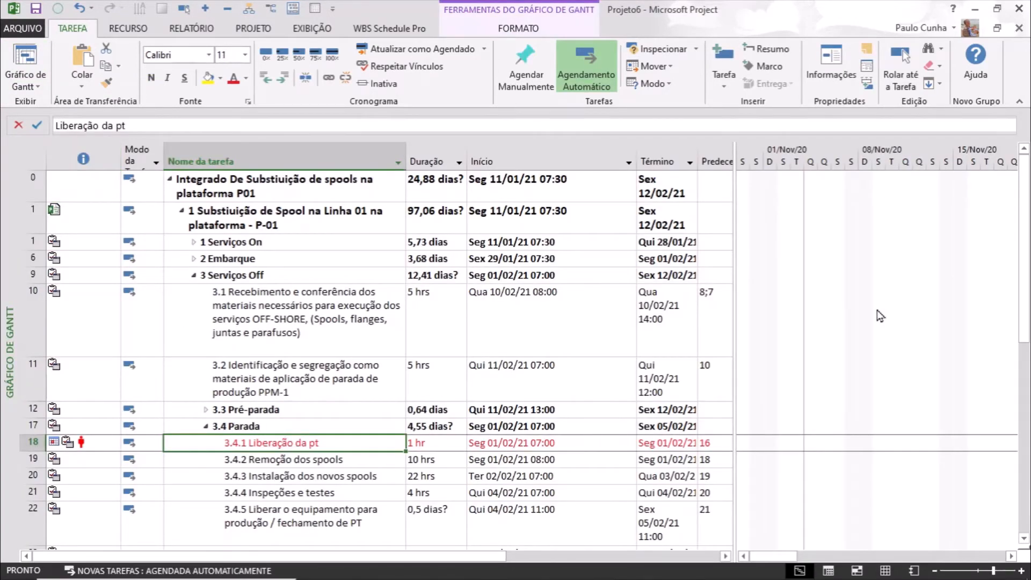
{"action": "left_click_drag", "start_coordinate": [1024, 236], "coordinate": [1028, 374]}
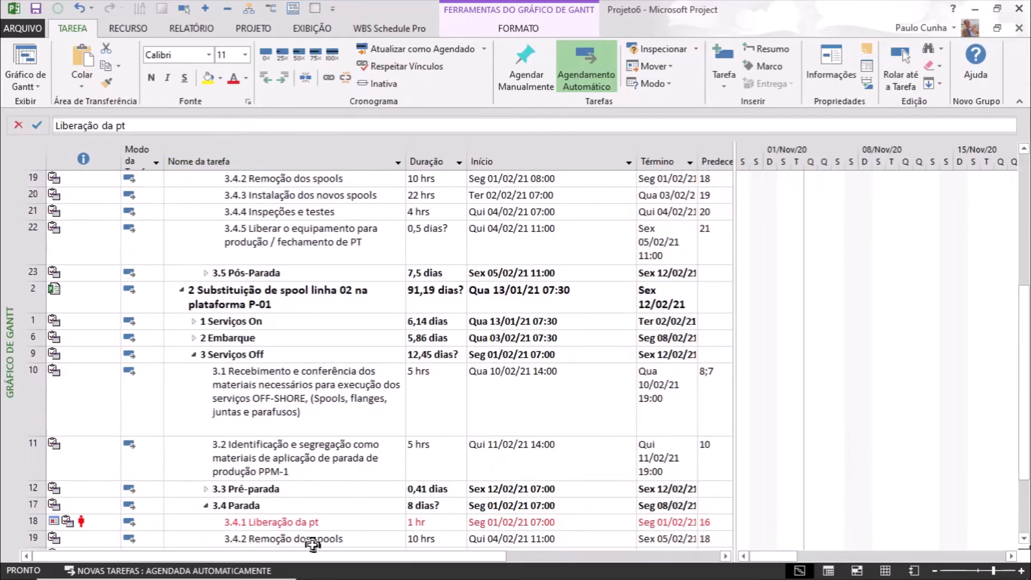
{"action": "left_click", "coordinate": [328, 528]}
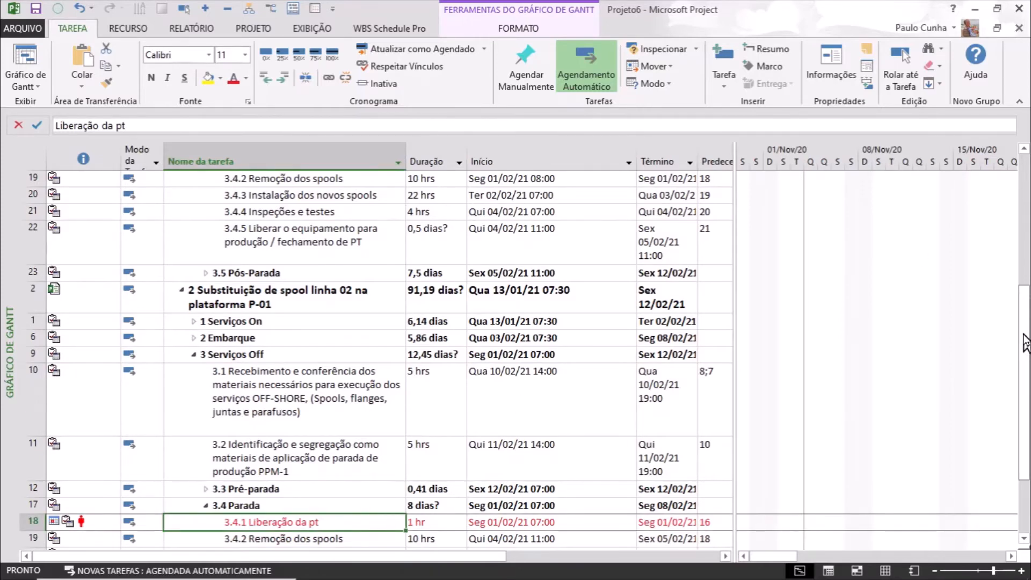
{"action": "left_click_drag", "start_coordinate": [1026, 344], "coordinate": [1028, 205]}
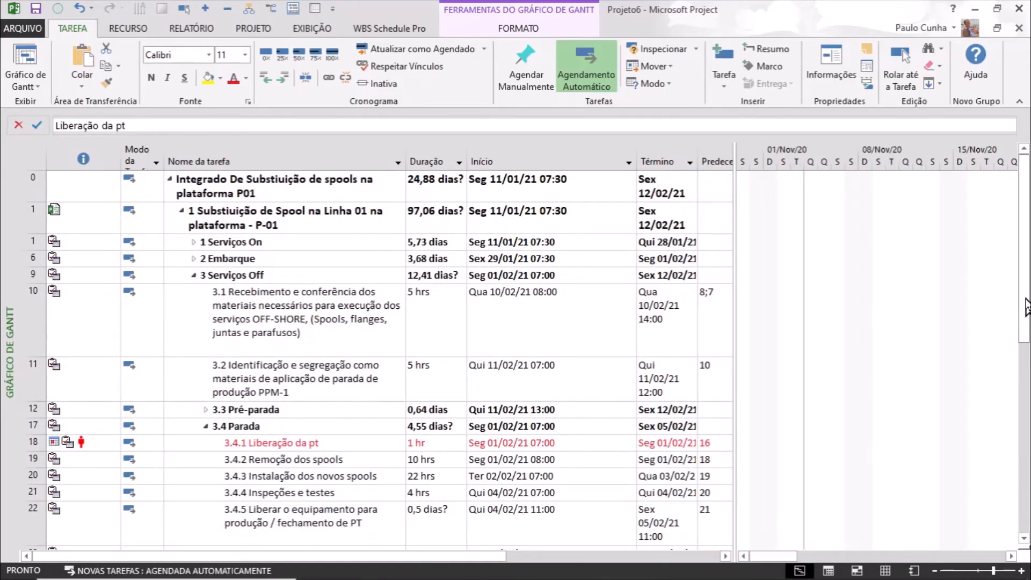
{"action": "left_click_drag", "start_coordinate": [1027, 301], "coordinate": [1028, 357]}
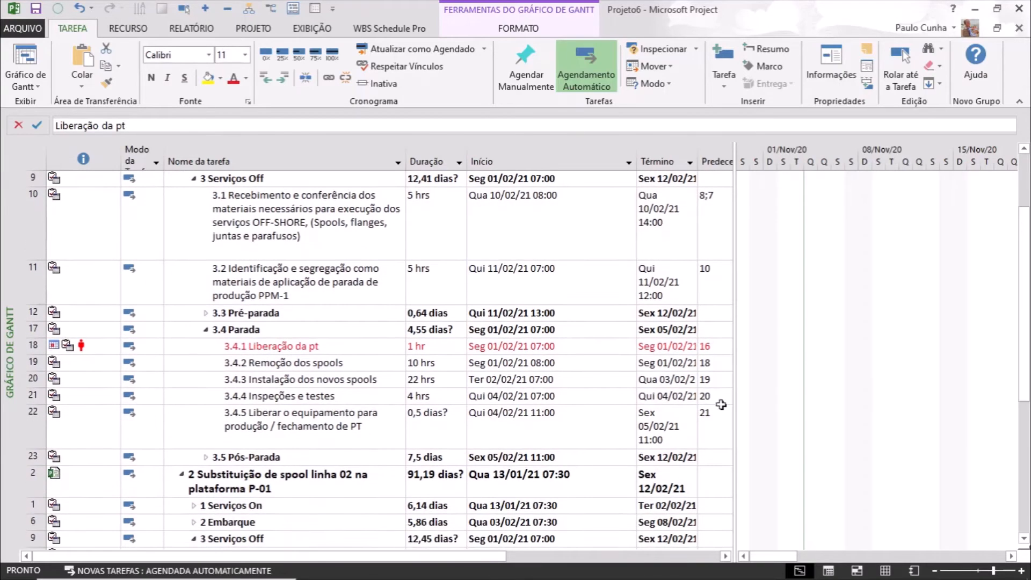
Step: Extend the table area to include Nomes dos recursos, and set Supervisor OFF's assignment units on Linha 01's Liberação da pt to 0,5
{"action": "left_click_drag", "start_coordinate": [733, 396], "coordinate": [922, 348]}
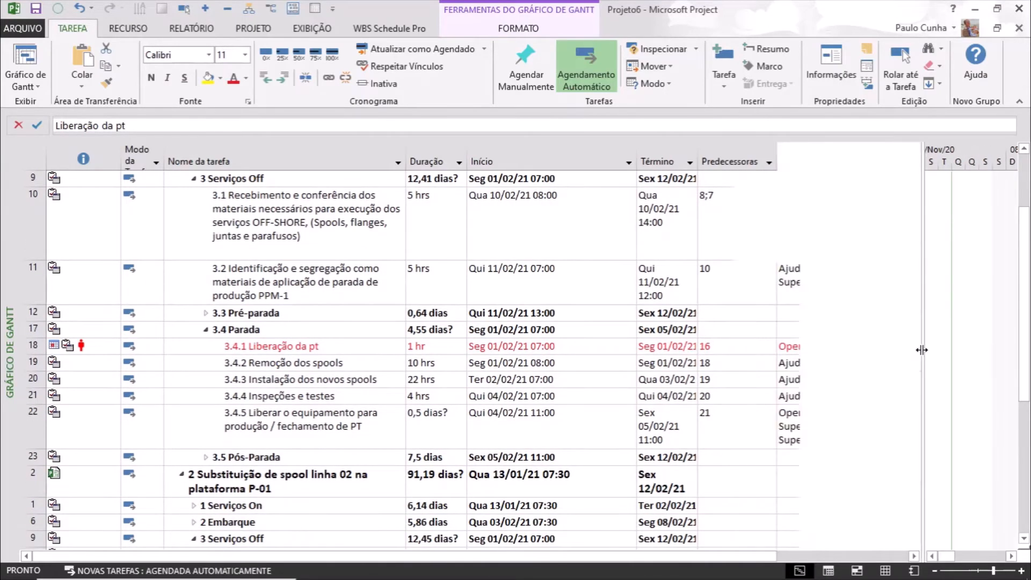
{"action": "left_click", "coordinate": [873, 349]}
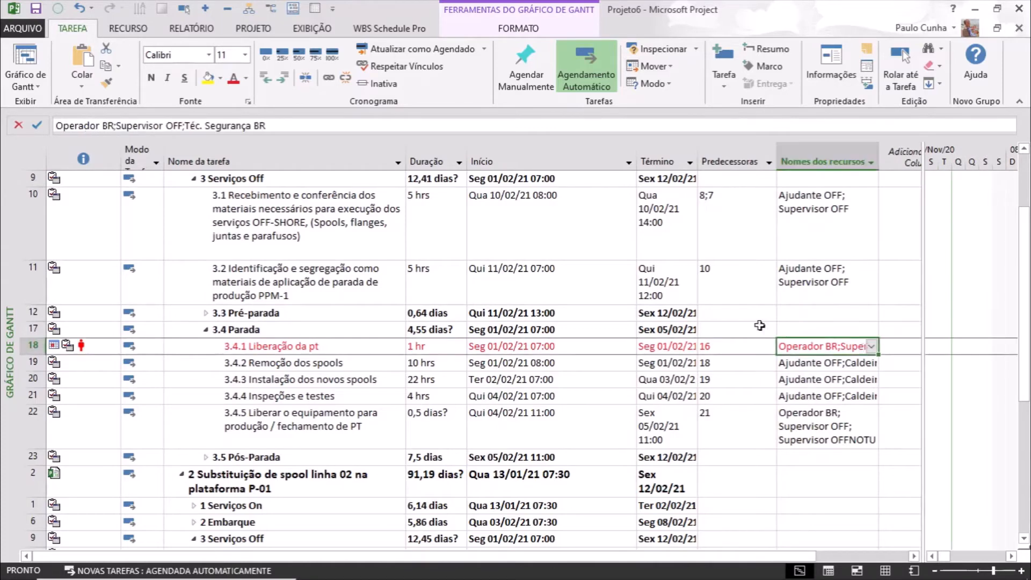
{"action": "left_click", "coordinate": [129, 28]}
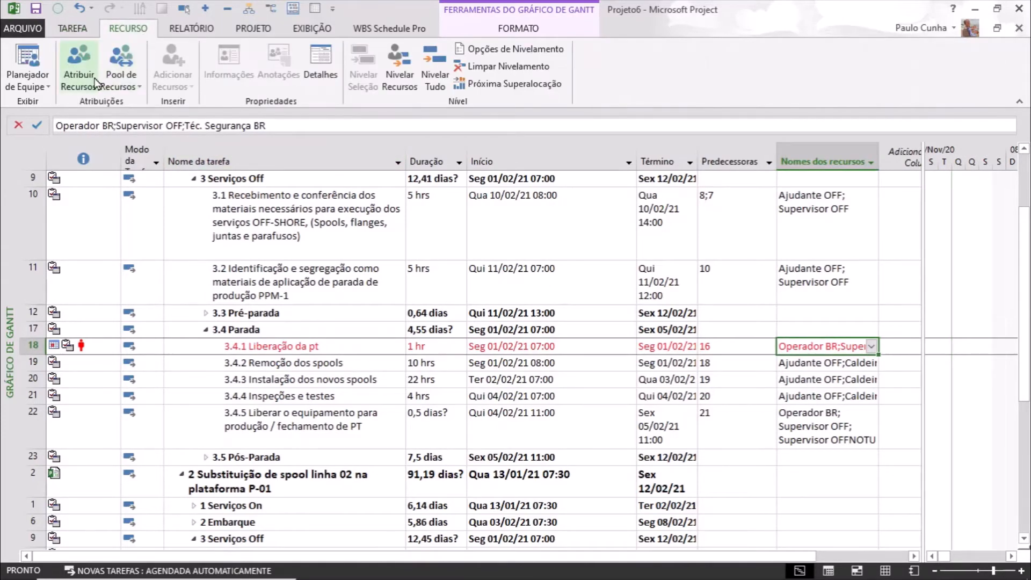
{"action": "left_click", "coordinate": [75, 80]}
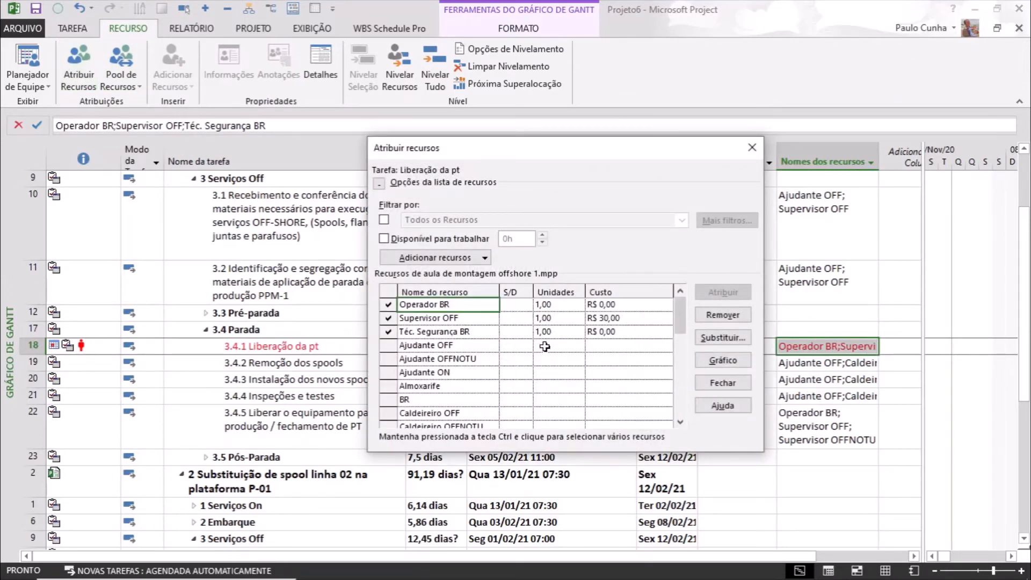
{"action": "left_click", "coordinate": [543, 318]}
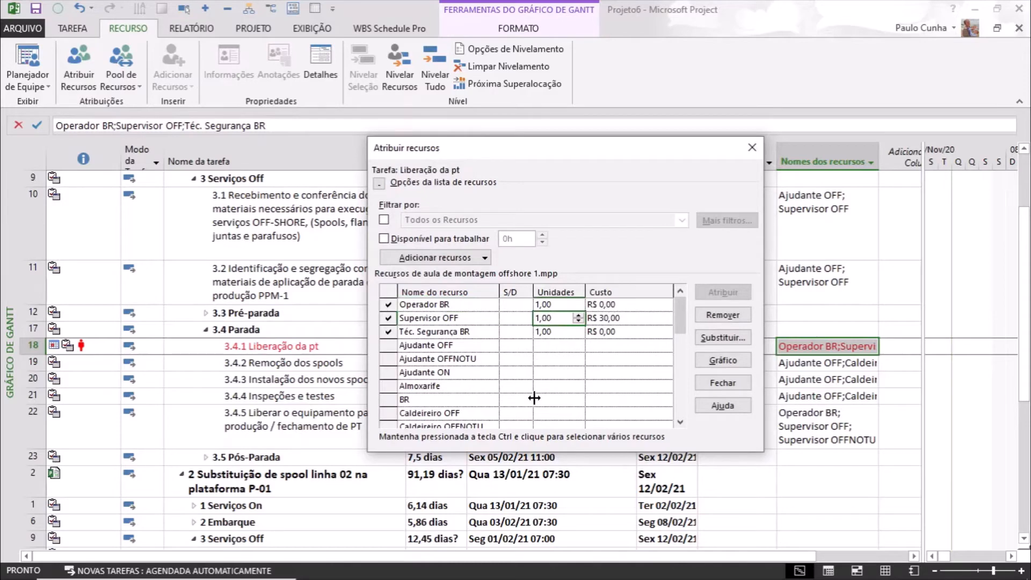
{"action": "type", "text": "0,5"}
{"action": "left_click", "coordinate": [564, 359]}
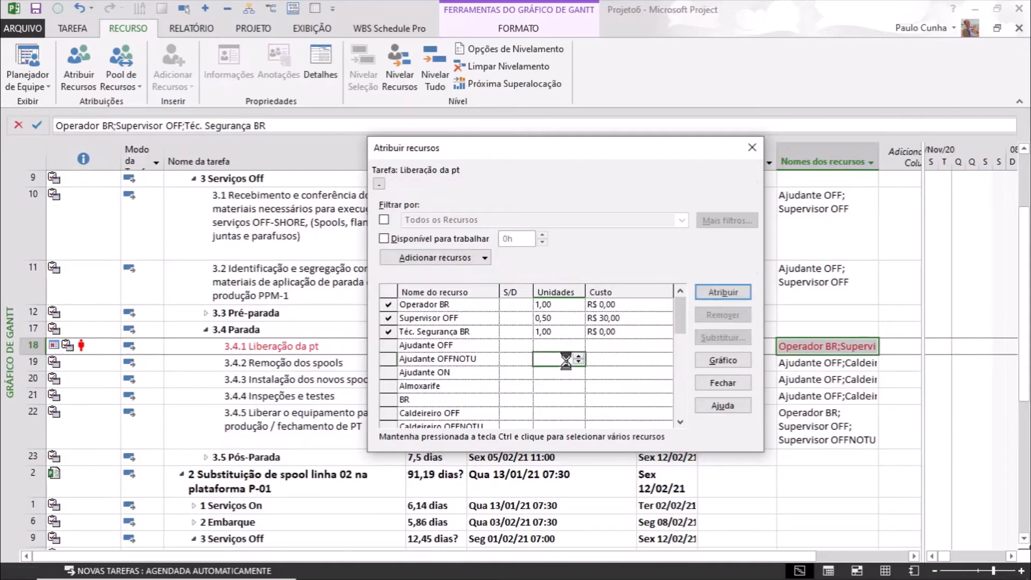
Step: Finish the Linha 01 assignment edit and set Supervisor OFF's assignment units on Linha 02's Liberação da pt to 0,5
{"action": "left_click", "coordinate": [572, 318]}
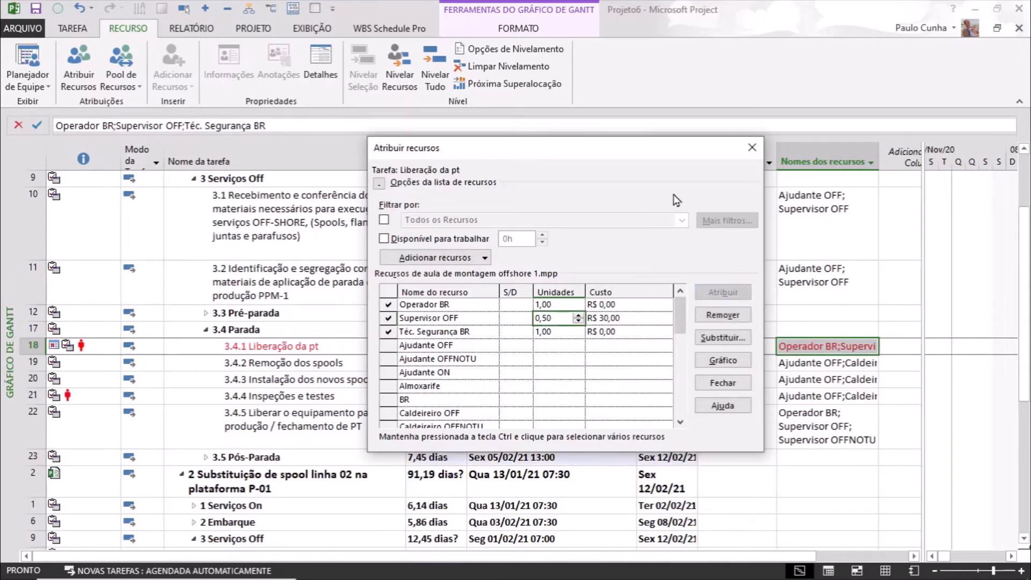
{"action": "left_click", "coordinate": [752, 149]}
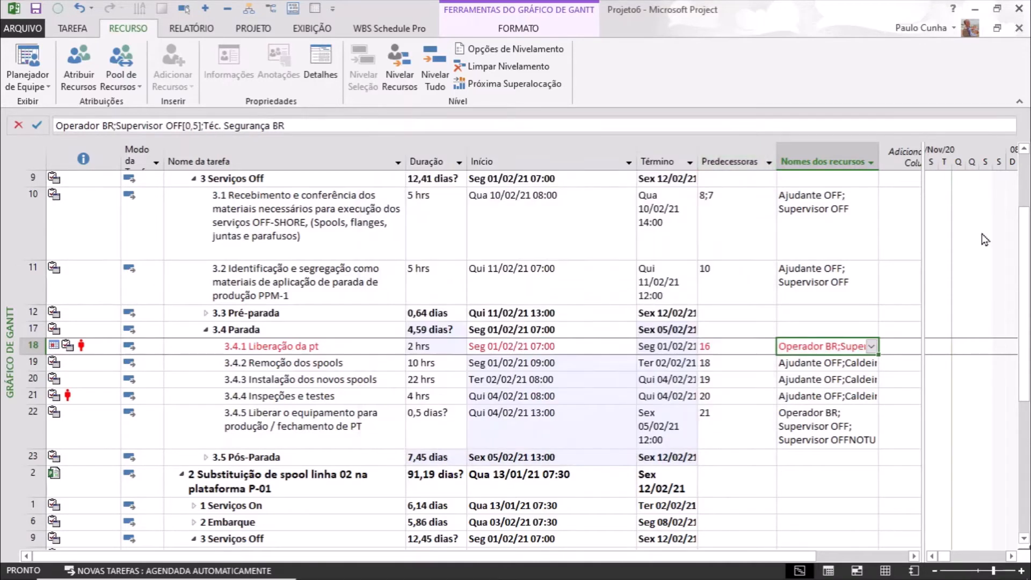
{"action": "left_click_drag", "start_coordinate": [1024, 225], "coordinate": [1025, 330]}
{"action": "left_click", "coordinate": [822, 487]}
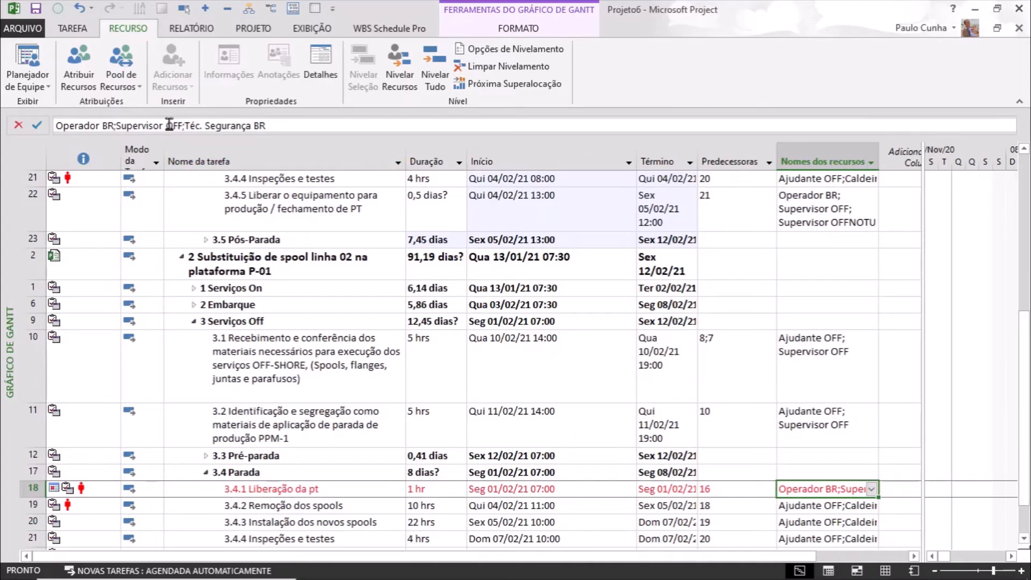
{"action": "left_click", "coordinate": [73, 75]}
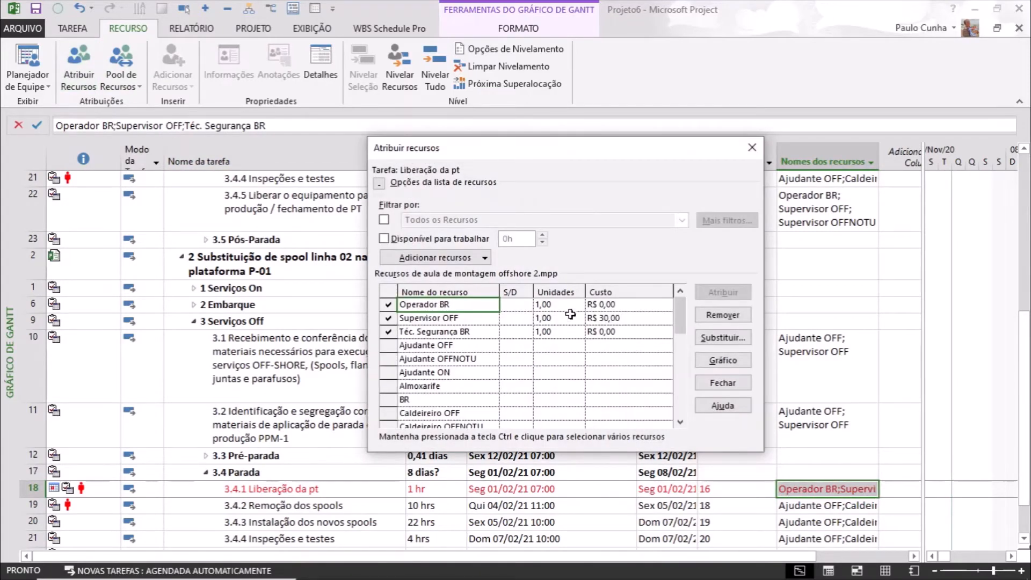
{"action": "left_click", "coordinate": [560, 332]}
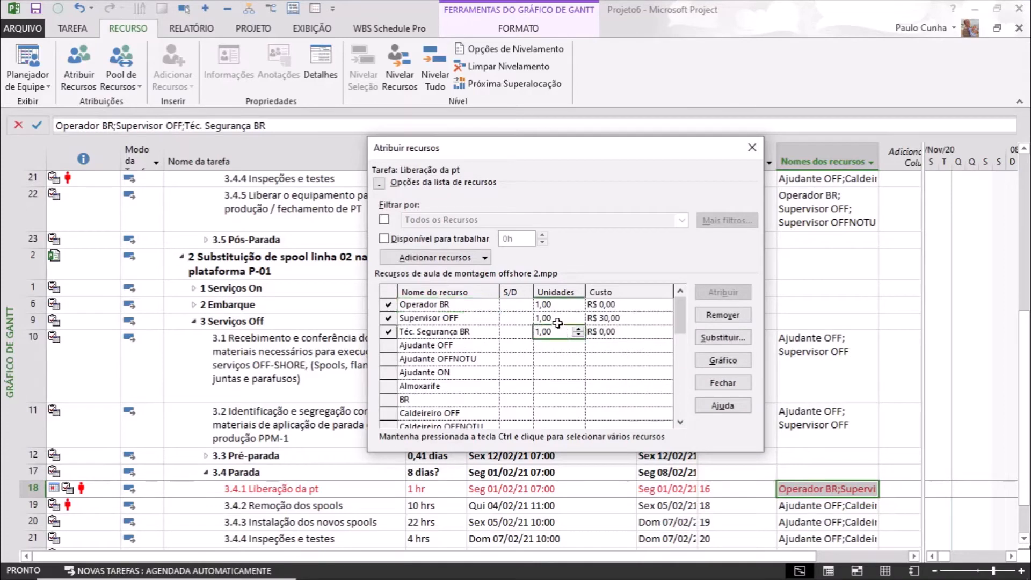
{"action": "left_click", "coordinate": [558, 319]}
{"action": "type", "text": "0,5"}
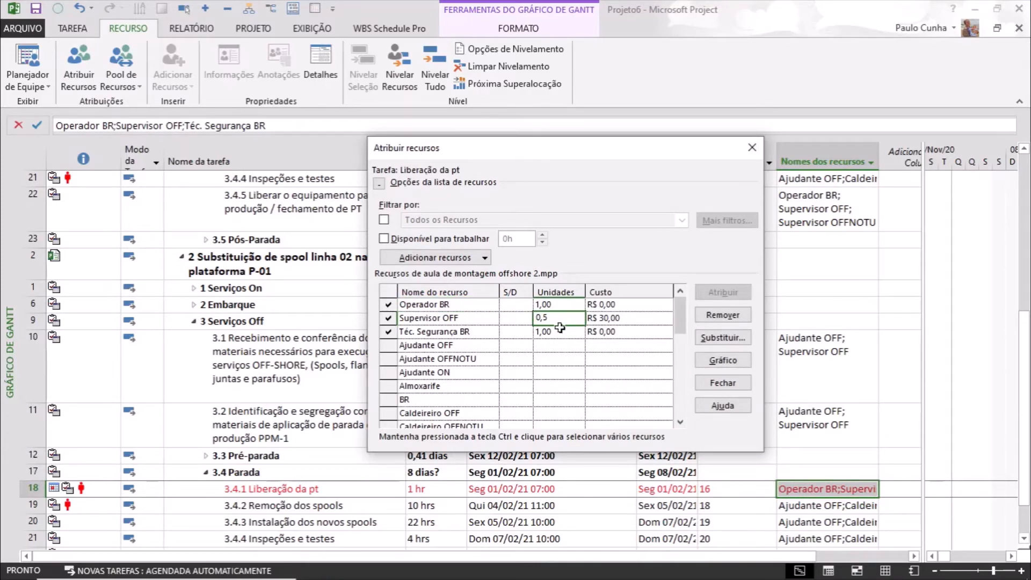
{"action": "left_click", "coordinate": [567, 372]}
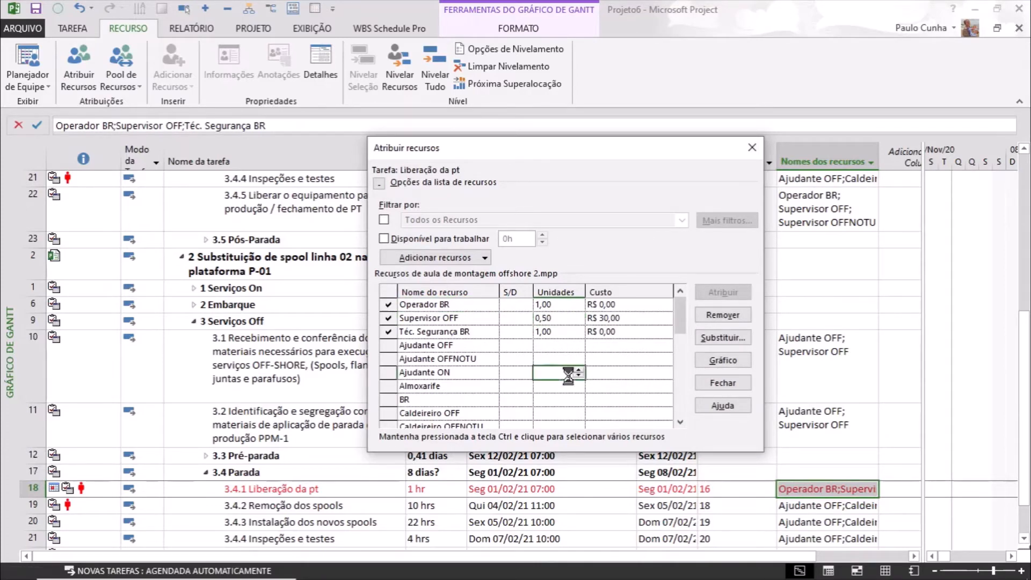
{"action": "left_click", "coordinate": [752, 147]}
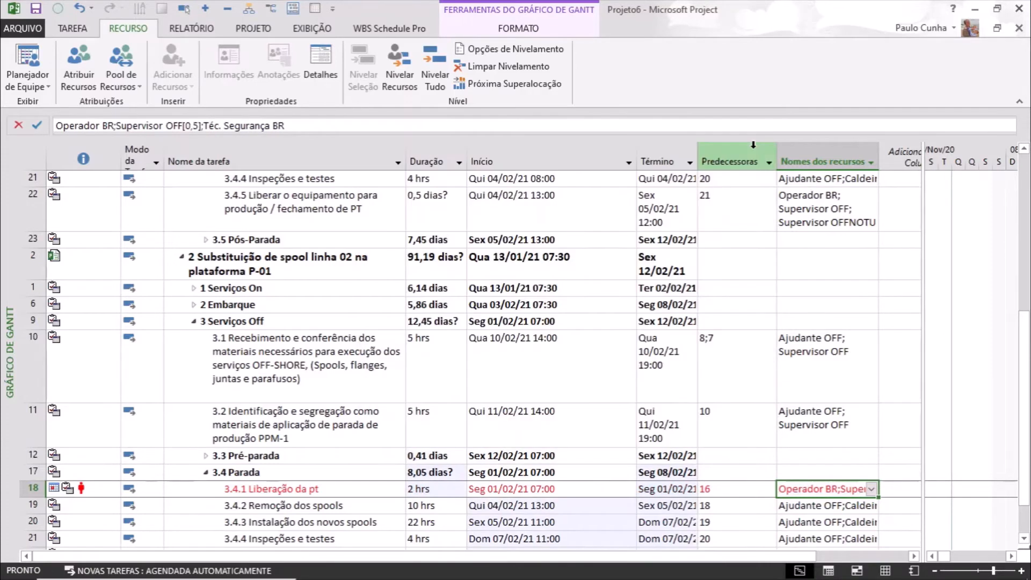
Step: Level all resources across both projects and check the indicators of Linha 02's Liberação da pt
{"action": "left_click", "coordinate": [552, 281]}
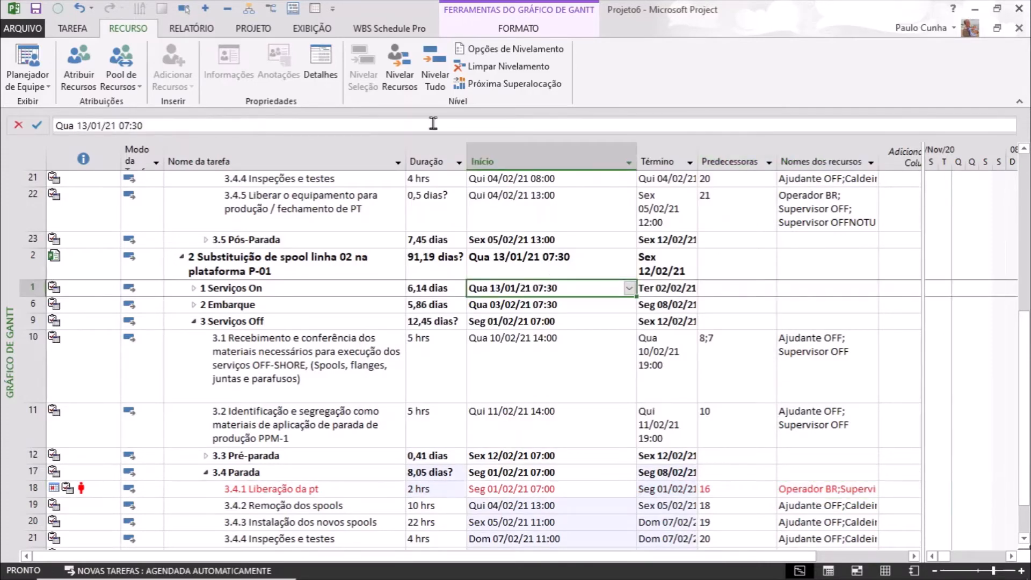
{"action": "left_click", "coordinate": [400, 75]}
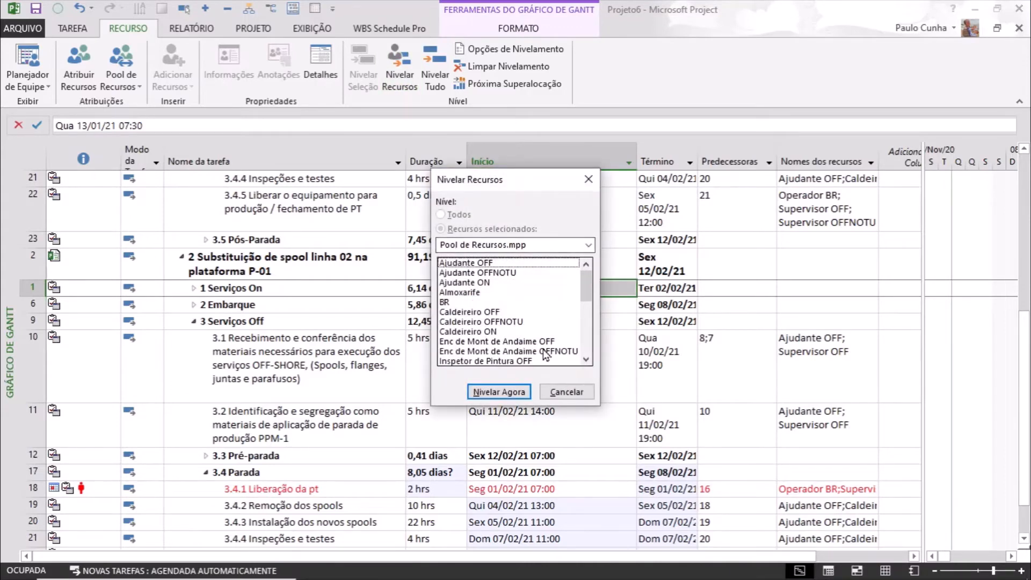
{"action": "left_click", "coordinate": [559, 395]}
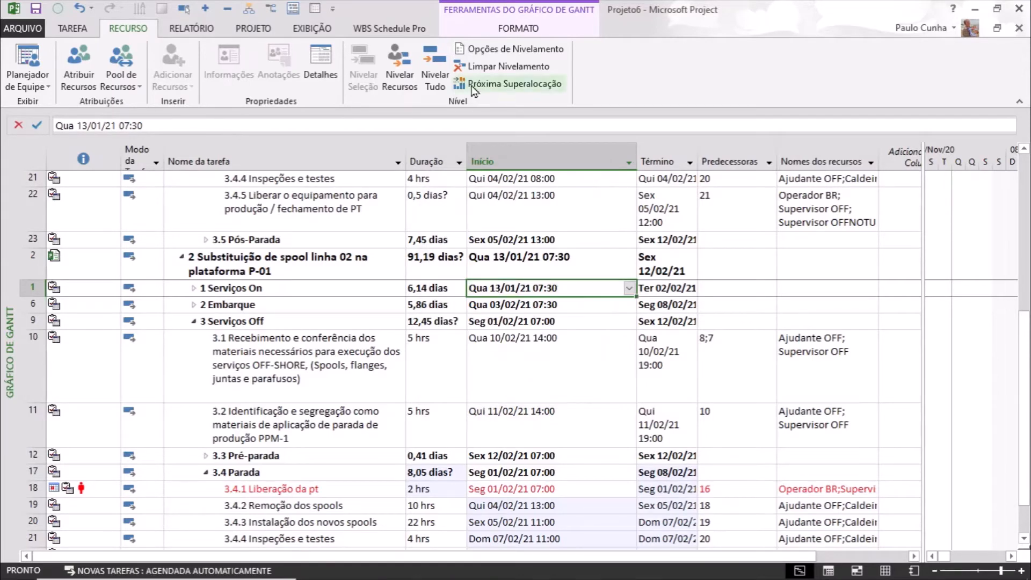
{"action": "left_click", "coordinate": [429, 77]}
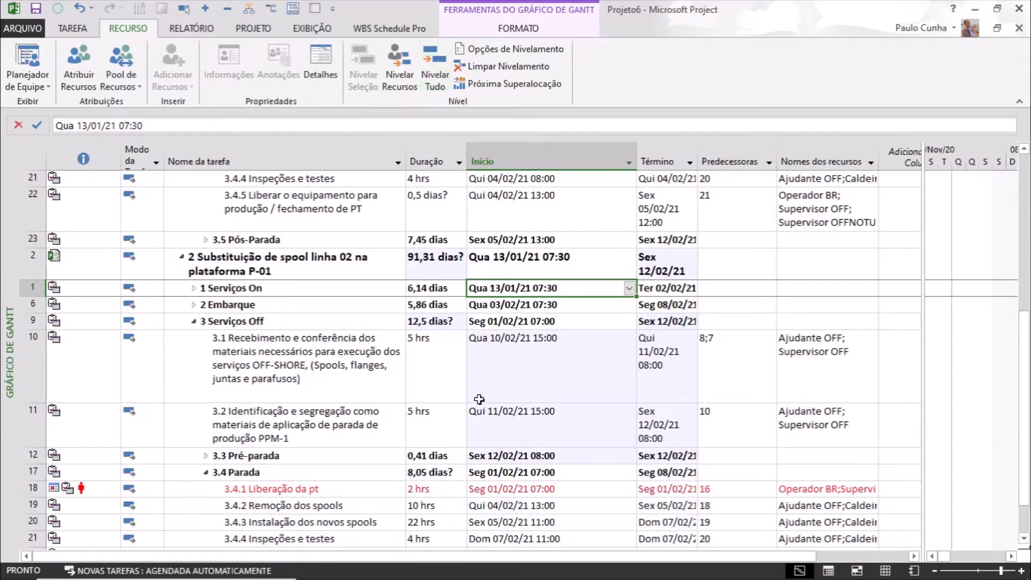
{"action": "left_click", "coordinate": [294, 490]}
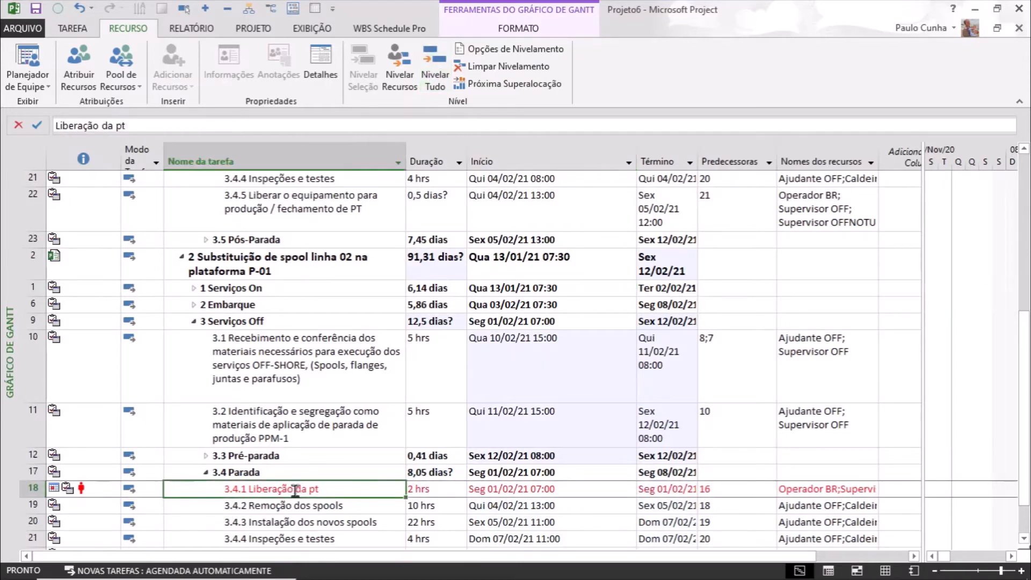
{"action": "mouse_move", "coordinate": [84, 488]}
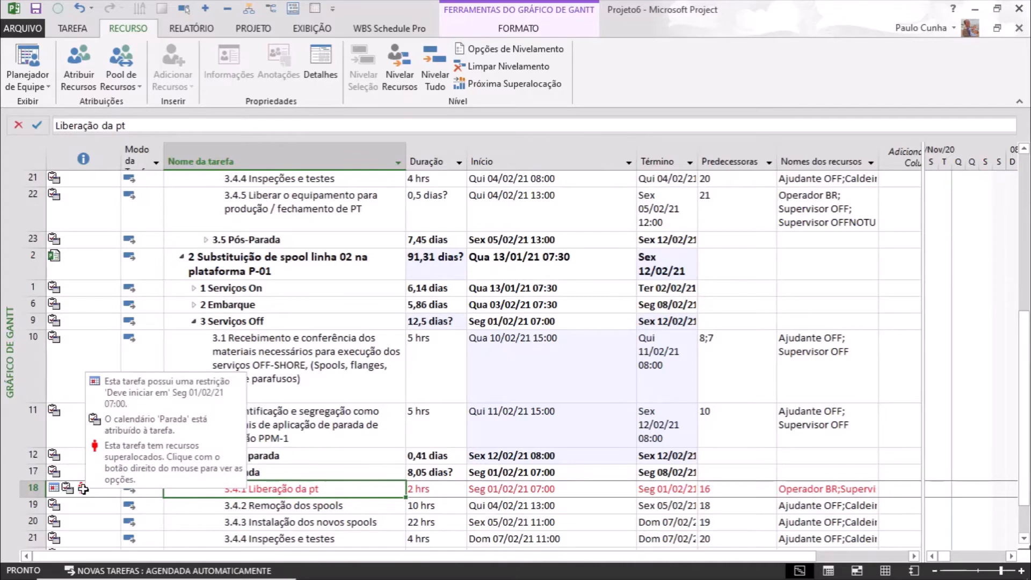
Step: Switch to the Uso dos Recursos view and check Operador BR, Téc. Segurança BR and Supervisor OFF for overallocation
{"action": "left_click", "coordinate": [38, 88]}
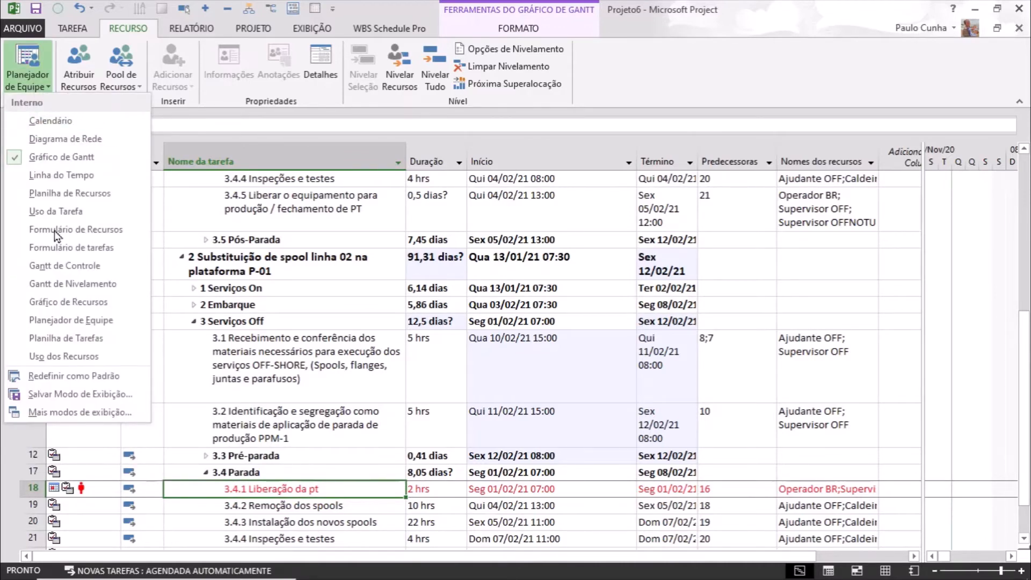
{"action": "left_click", "coordinate": [58, 356]}
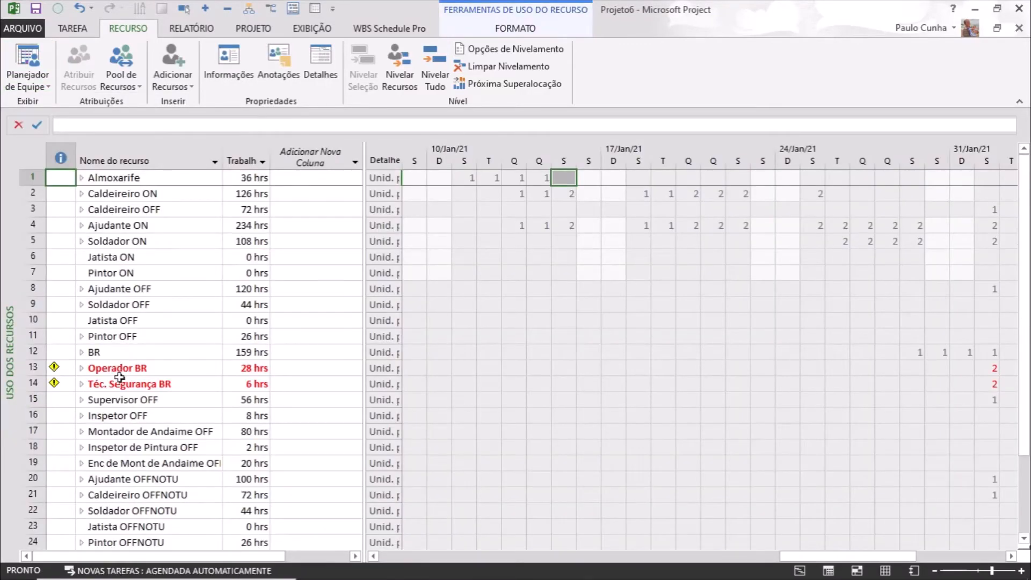
{"action": "left_click", "coordinate": [116, 401]}
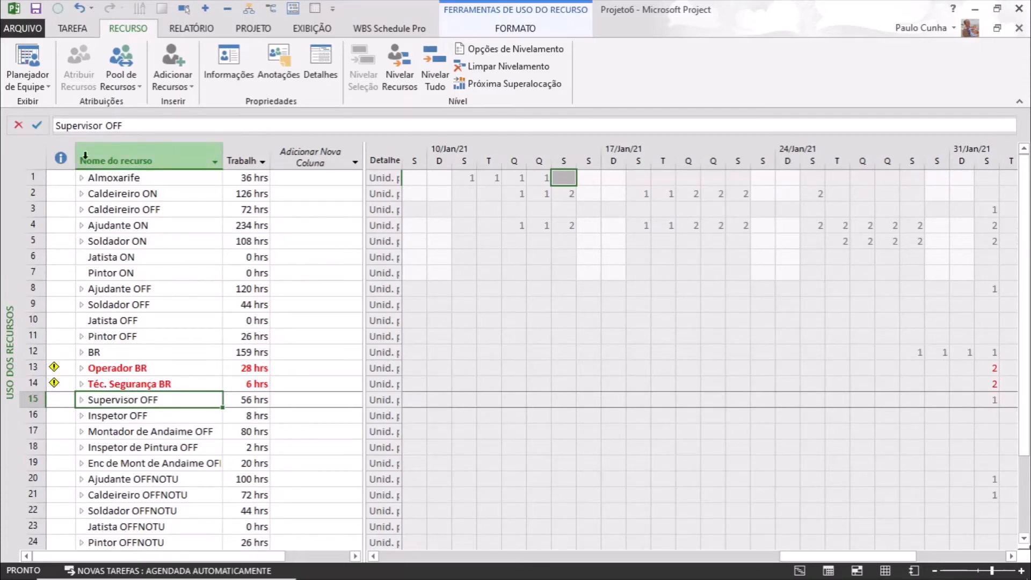
Step: Switch to the Planilha de Recursos view and examine the overallocation status of Supervisor OFF, Operador BR and Téc. Segurança BR
{"action": "left_click", "coordinate": [34, 81]}
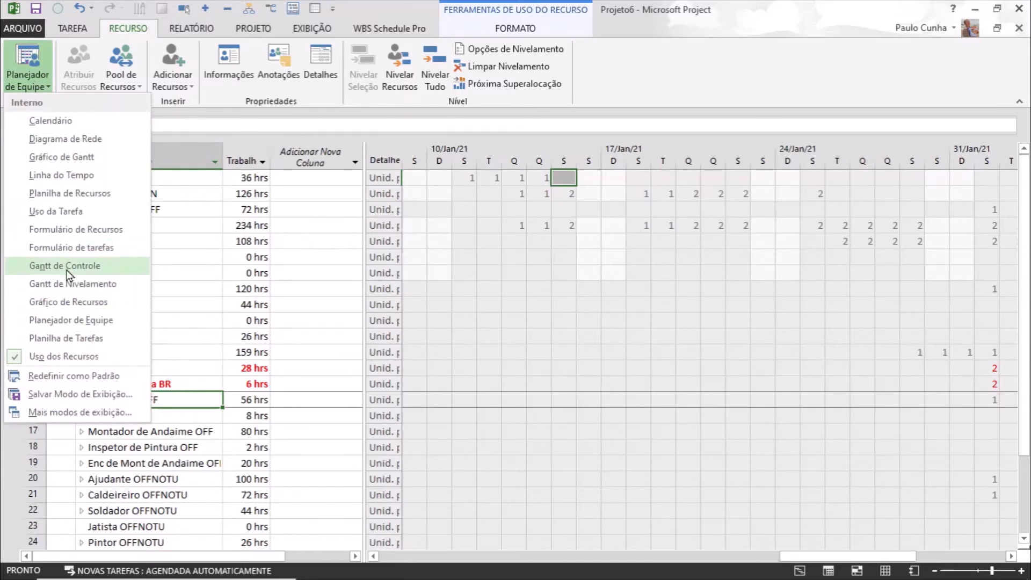
{"action": "left_click", "coordinate": [73, 195]}
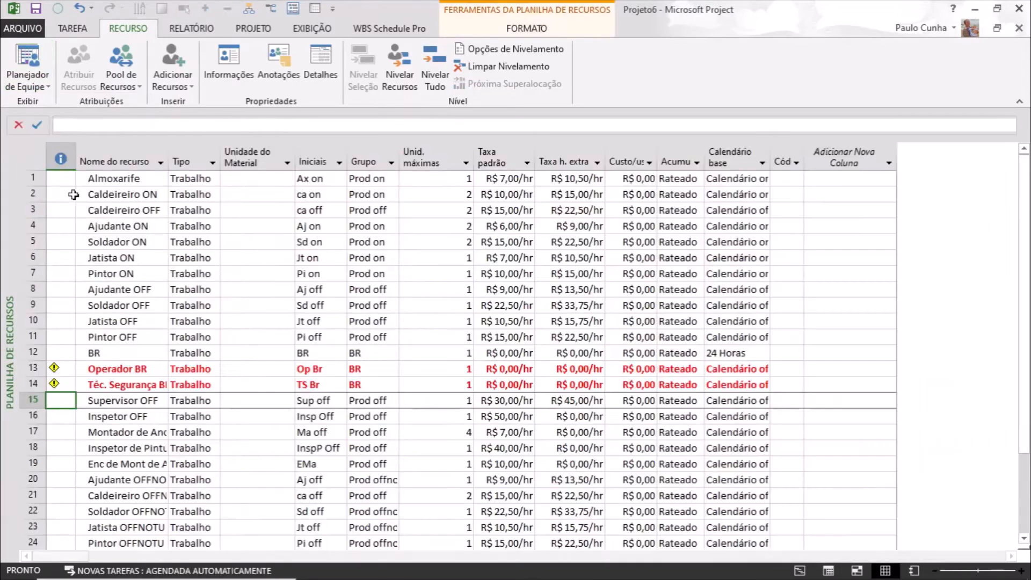
{"action": "left_click", "coordinate": [130, 400]}
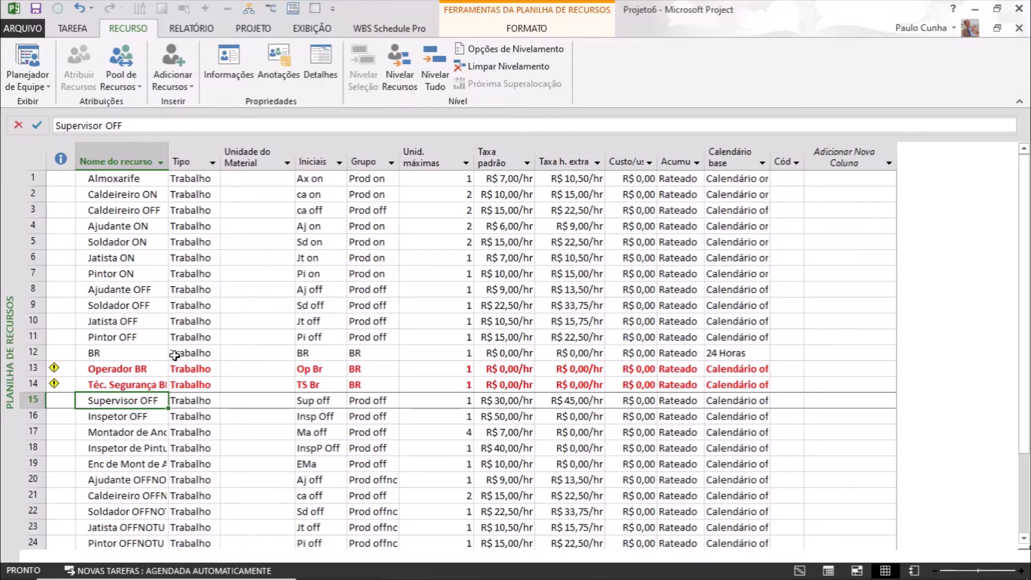
{"action": "left_click", "coordinate": [140, 371]}
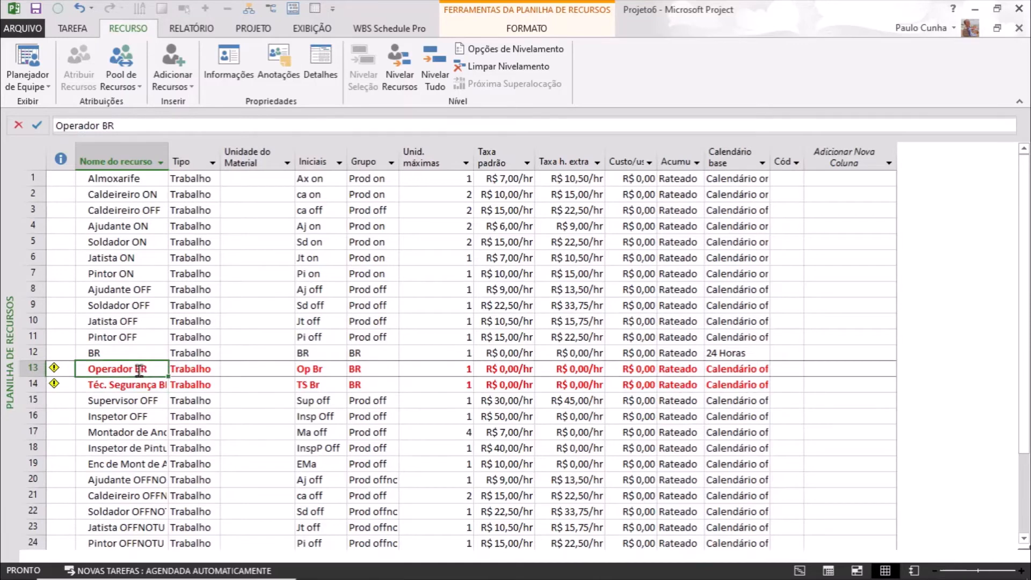
{"action": "left_click_drag", "start_coordinate": [140, 386], "coordinate": [145, 370]}
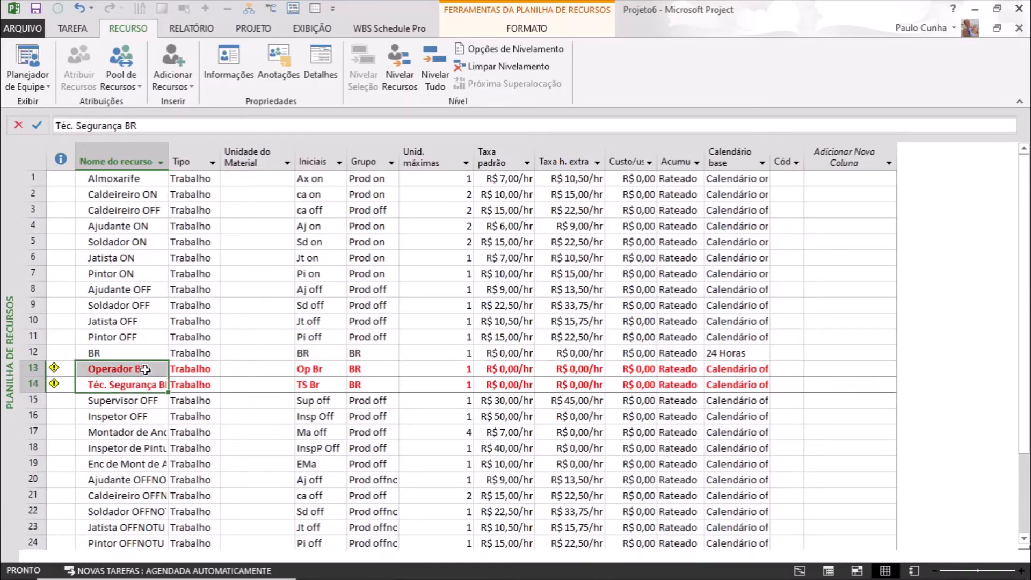
{"action": "left_click", "coordinate": [139, 404]}
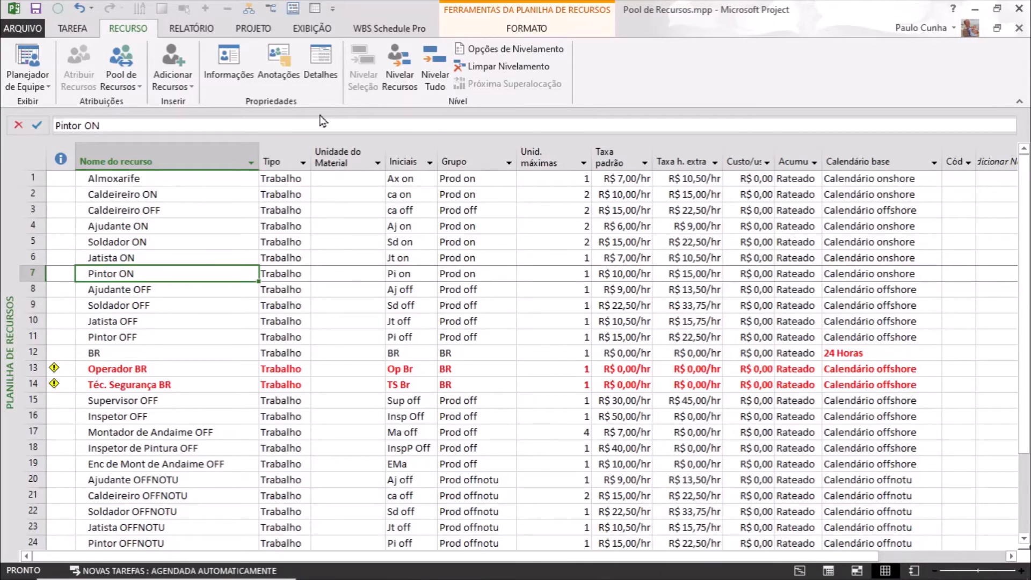
Step: Group the resource sheet of Pool de Recursos.mpp by Grupo do recurso and review the resources in each group
{"action": "left_click", "coordinate": [320, 31]}
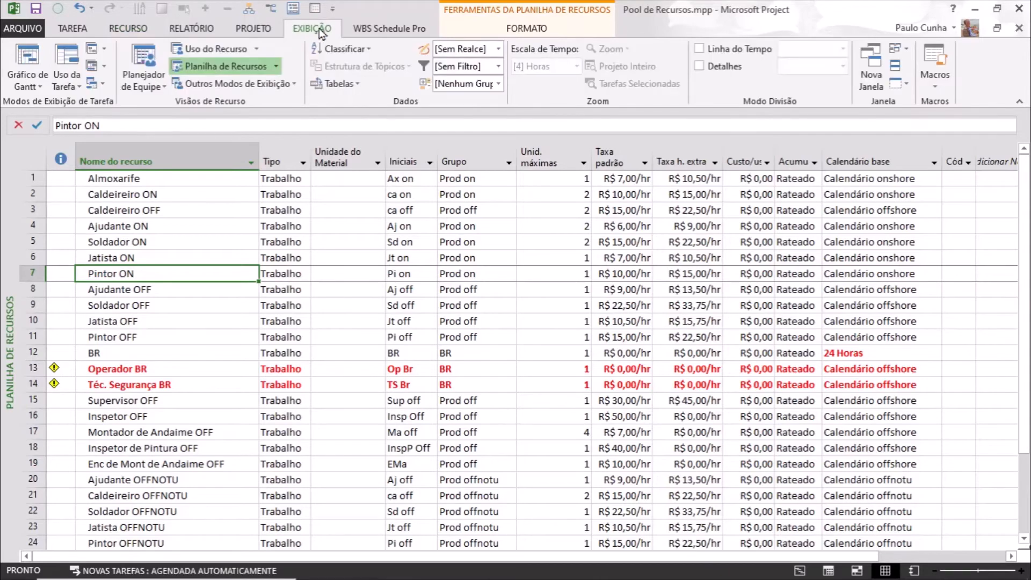
{"action": "left_click", "coordinate": [445, 85]}
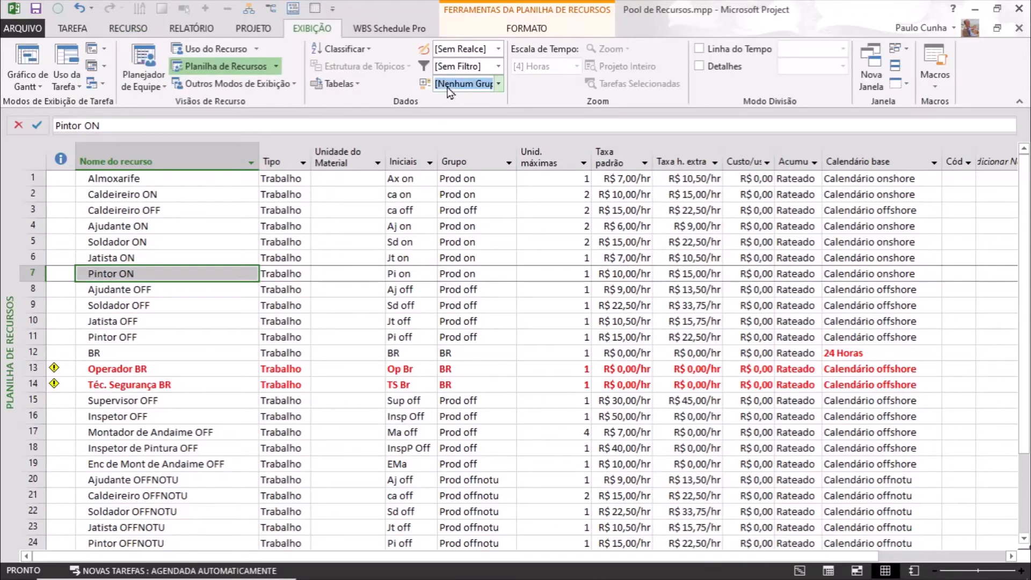
{"action": "left_click", "coordinate": [498, 85]}
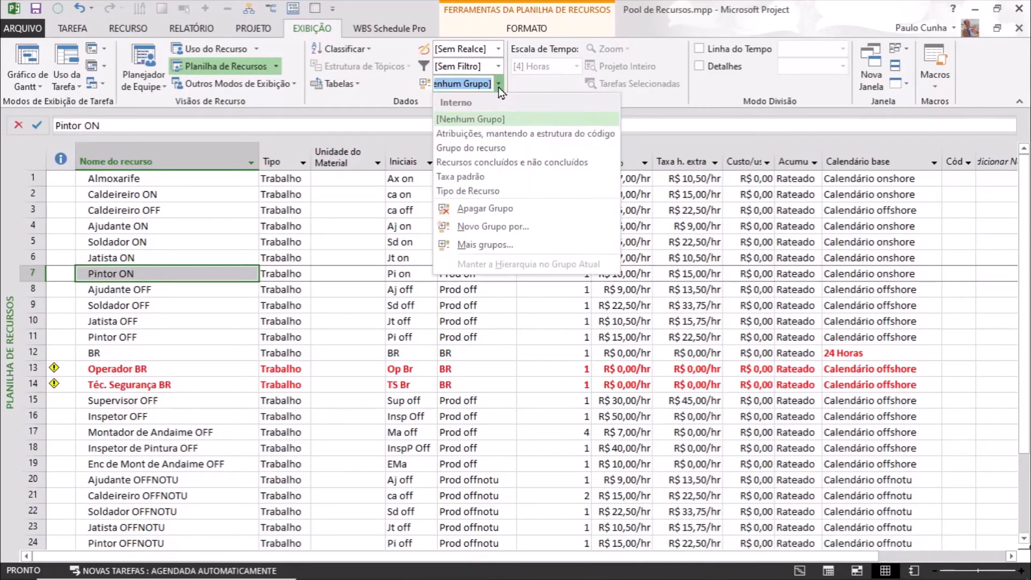
{"action": "left_click", "coordinate": [489, 148]}
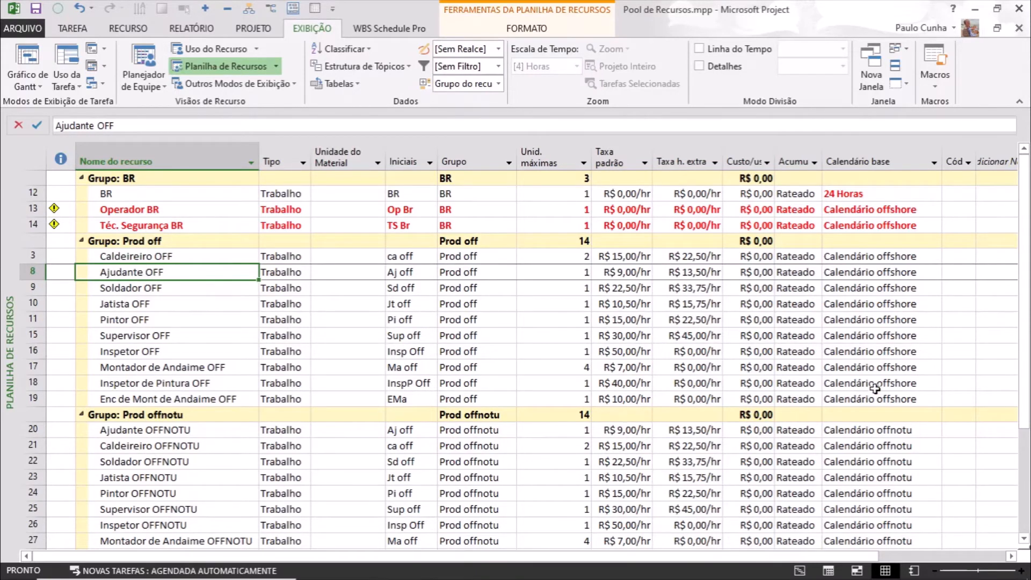
{"action": "left_click_drag", "start_coordinate": [1026, 429], "coordinate": [1027, 524]}
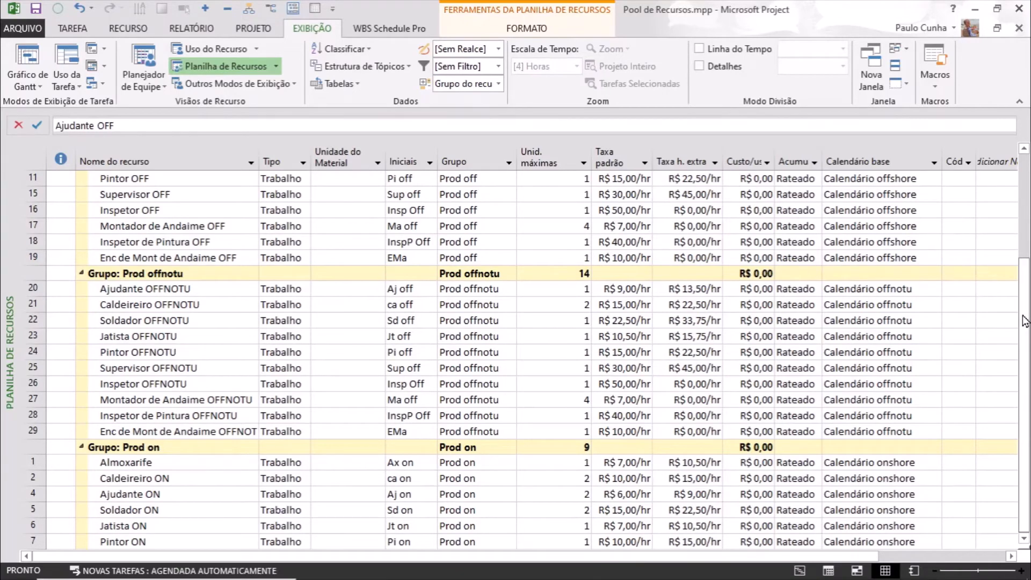
{"action": "left_click_drag", "start_coordinate": [1026, 321], "coordinate": [1025, 215]}
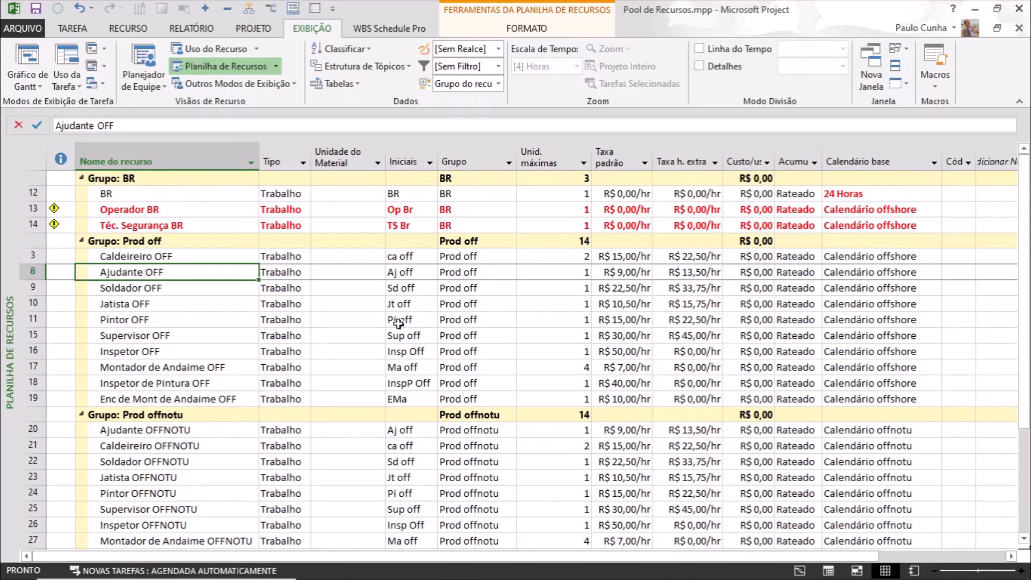
{"action": "left_click", "coordinate": [172, 304]}
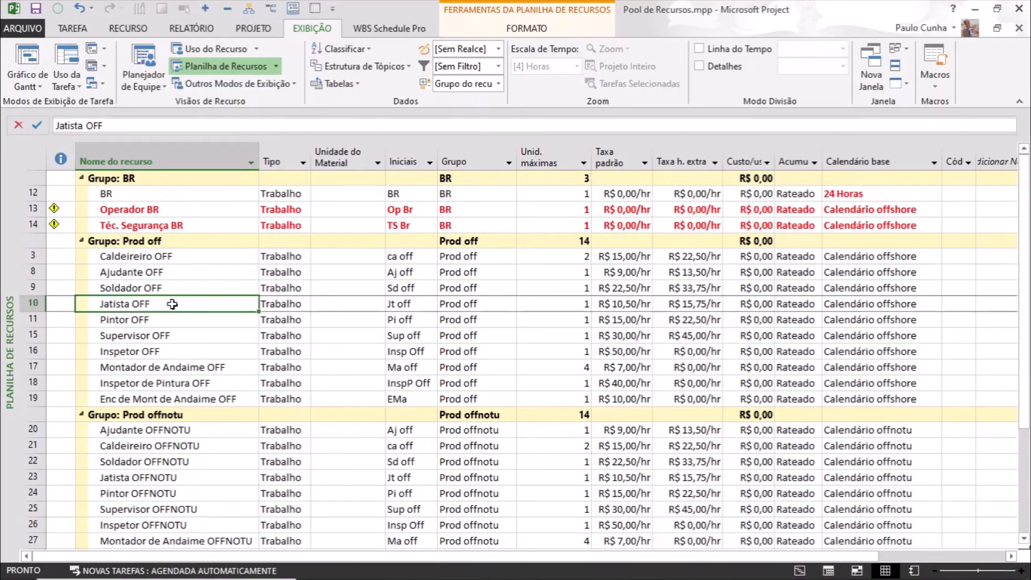
Step: Switch to the Uso dos Recursos view and apply the OFFSHORE filter to the grouped resources
{"action": "left_click", "coordinate": [239, 54]}
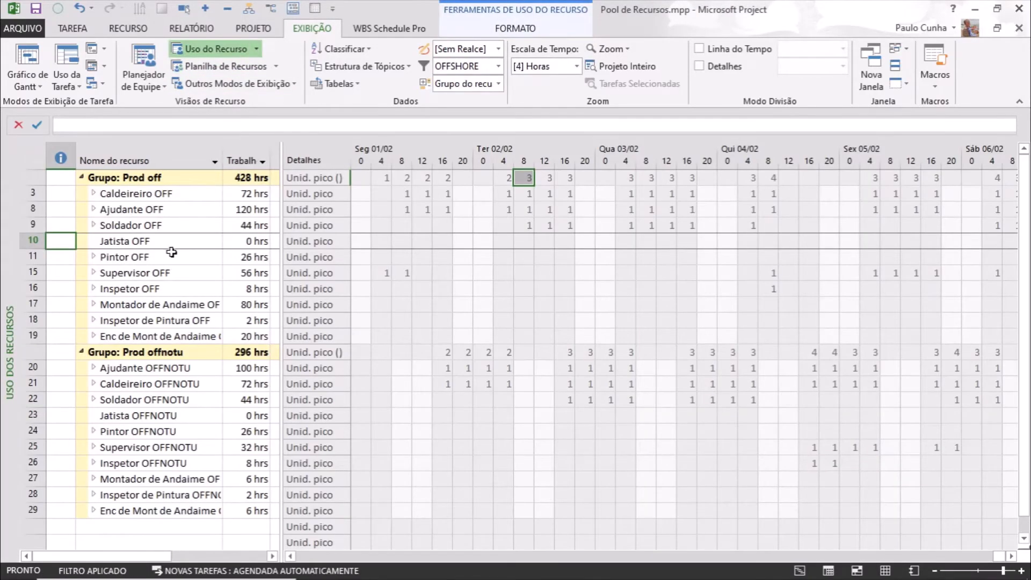
{"action": "left_click", "coordinate": [171, 252]}
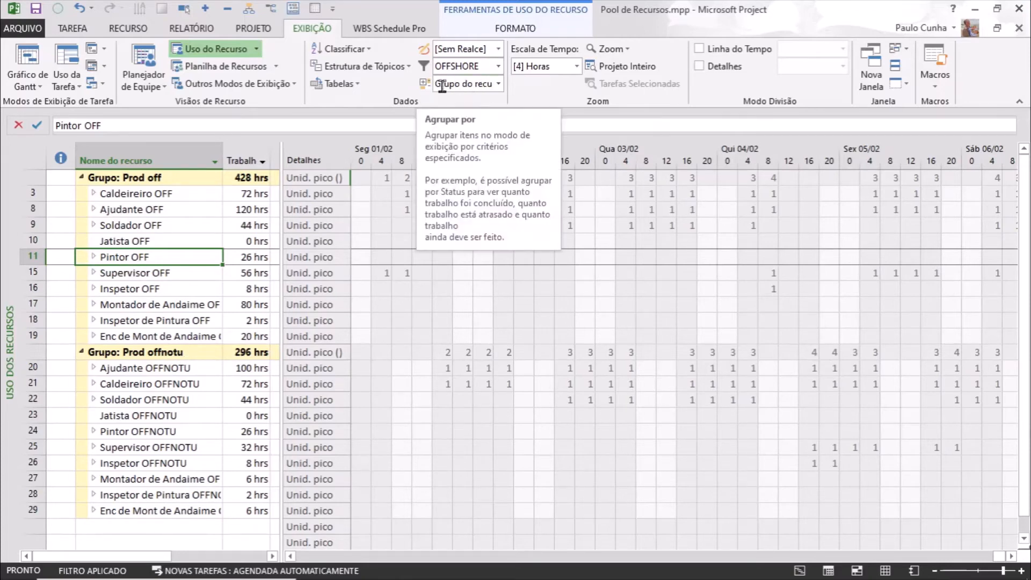
{"action": "left_click", "coordinate": [497, 67]}
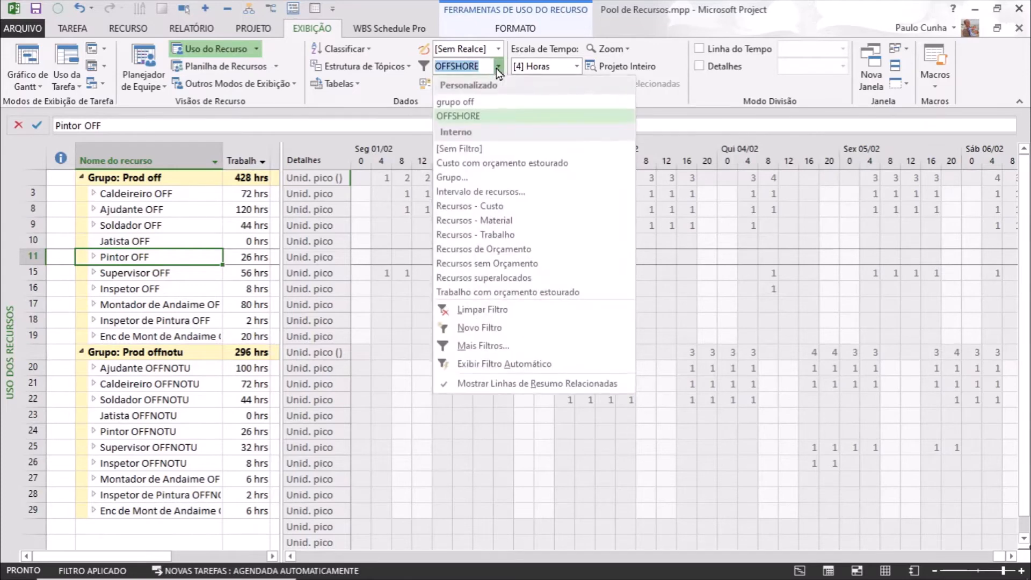
{"action": "left_click", "coordinate": [489, 116]}
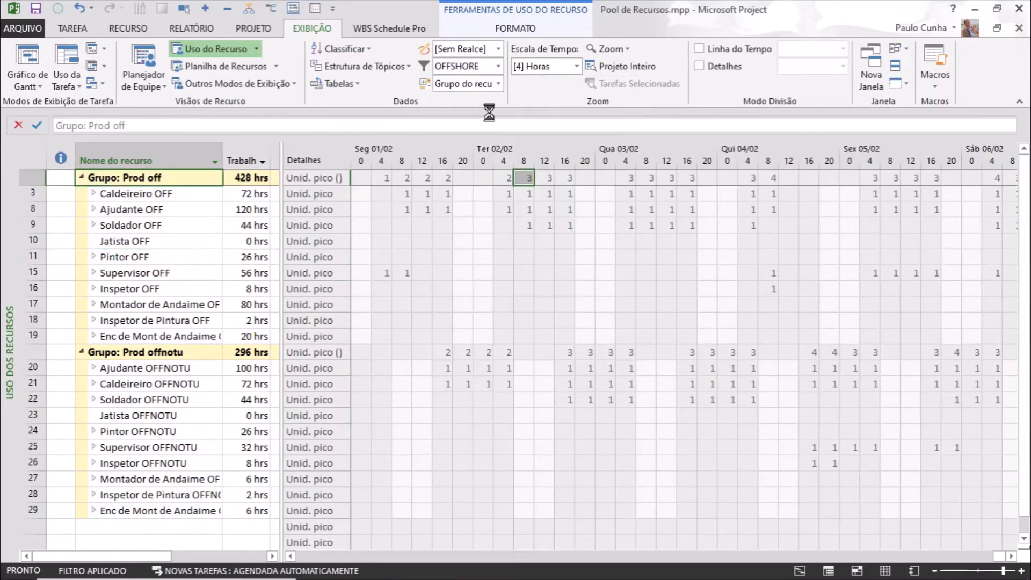
Step: Remove the filter to compare all resource groups in the usage view, and restore the OFFSHORE filter
{"action": "left_click", "coordinate": [499, 67]}
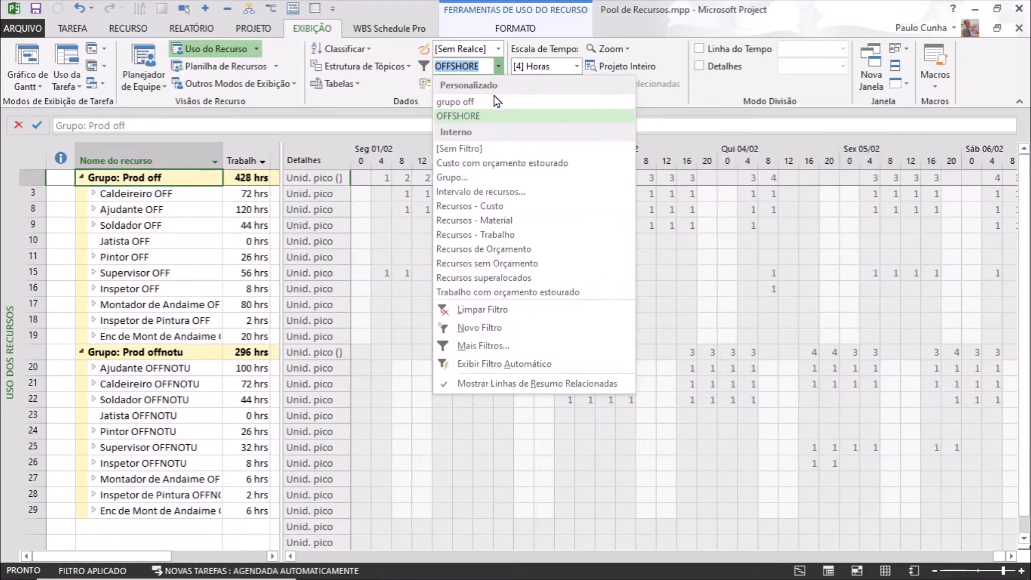
{"action": "left_click", "coordinate": [487, 150]}
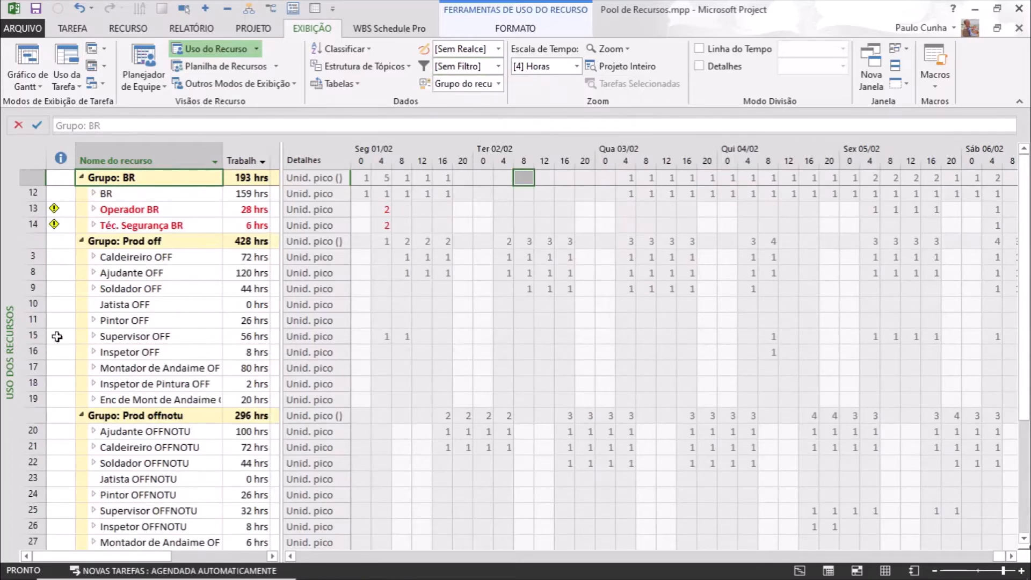
{"action": "left_click", "coordinate": [152, 308]}
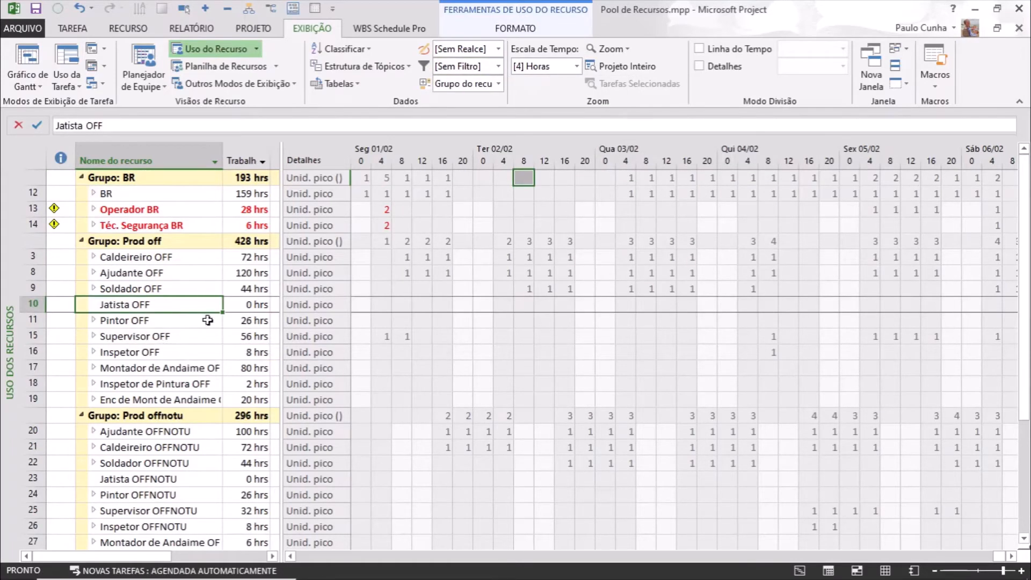
{"action": "left_click", "coordinate": [498, 67]}
{"action": "left_click", "coordinate": [482, 115]}
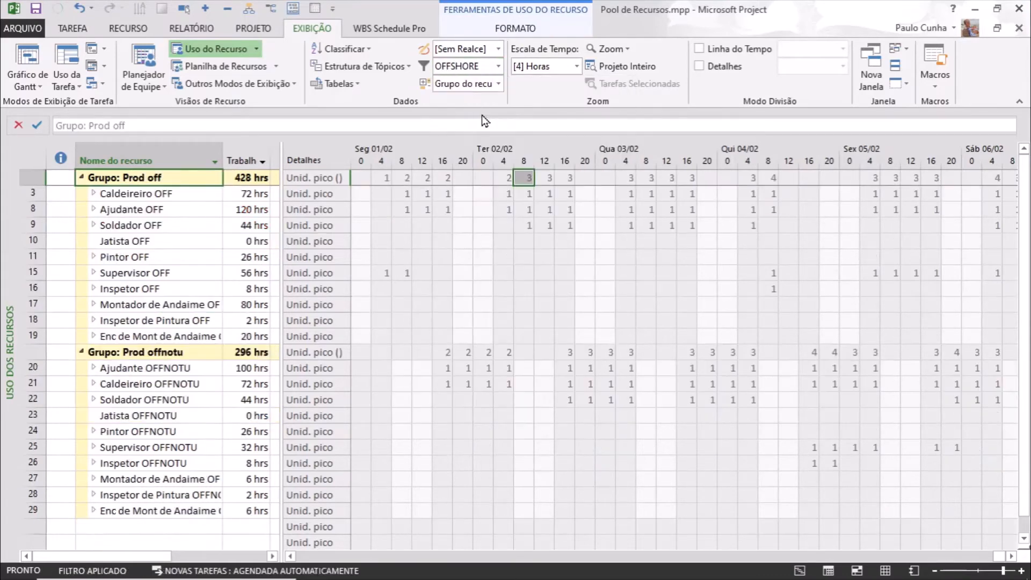
Step: Open the OFFSHORE filter's definition to review its group criteria, save it as is and reapply the filter
{"action": "left_click", "coordinate": [499, 64]}
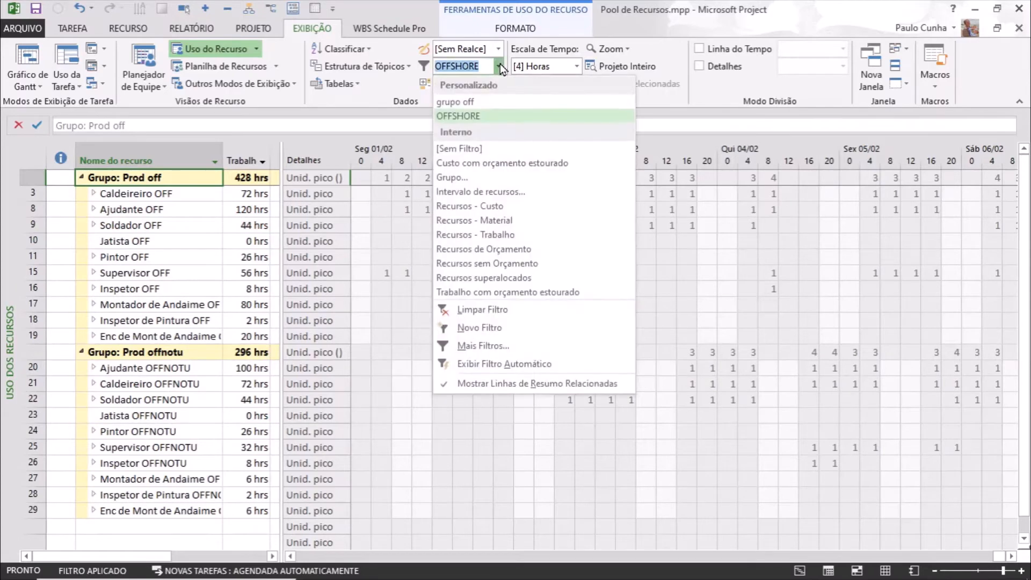
{"action": "left_click", "coordinate": [504, 343]}
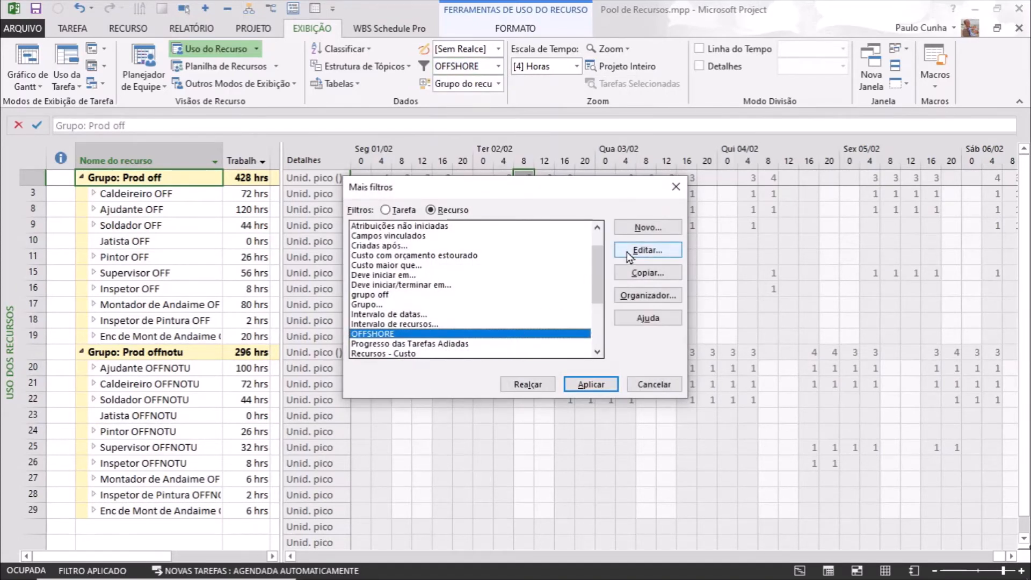
{"action": "left_click", "coordinate": [647, 251]}
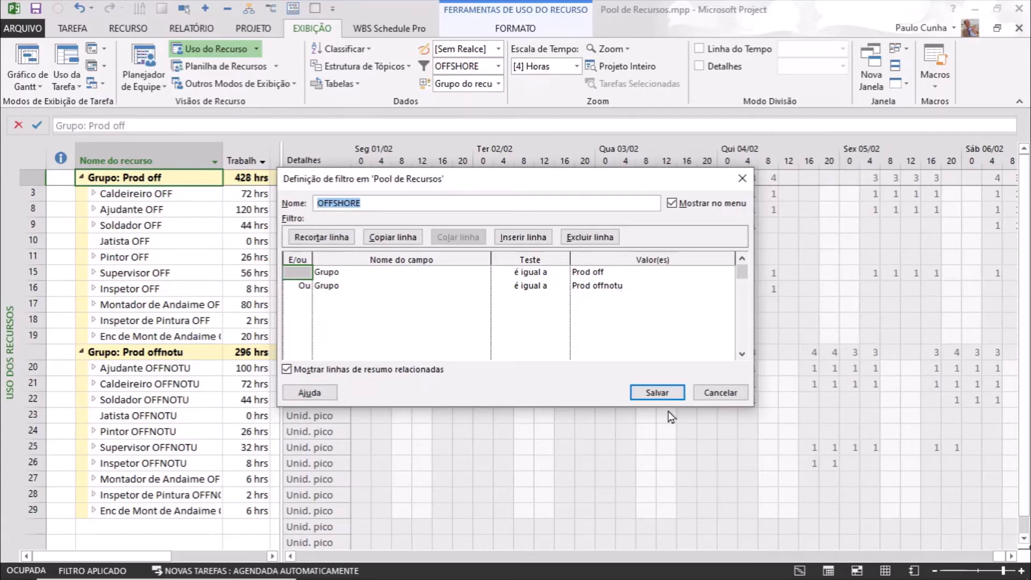
{"action": "left_click", "coordinate": [672, 396]}
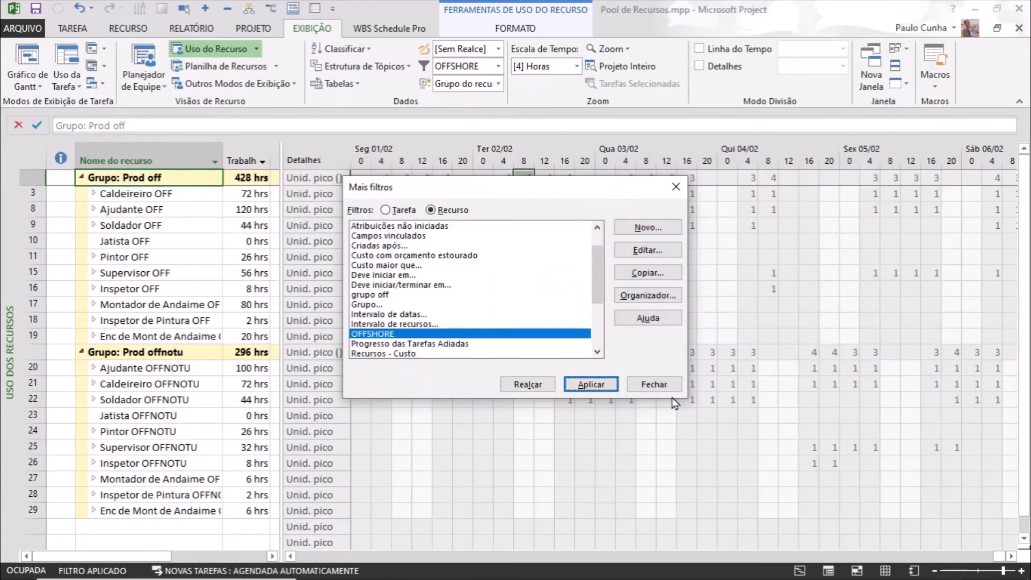
{"action": "left_click", "coordinate": [601, 383]}
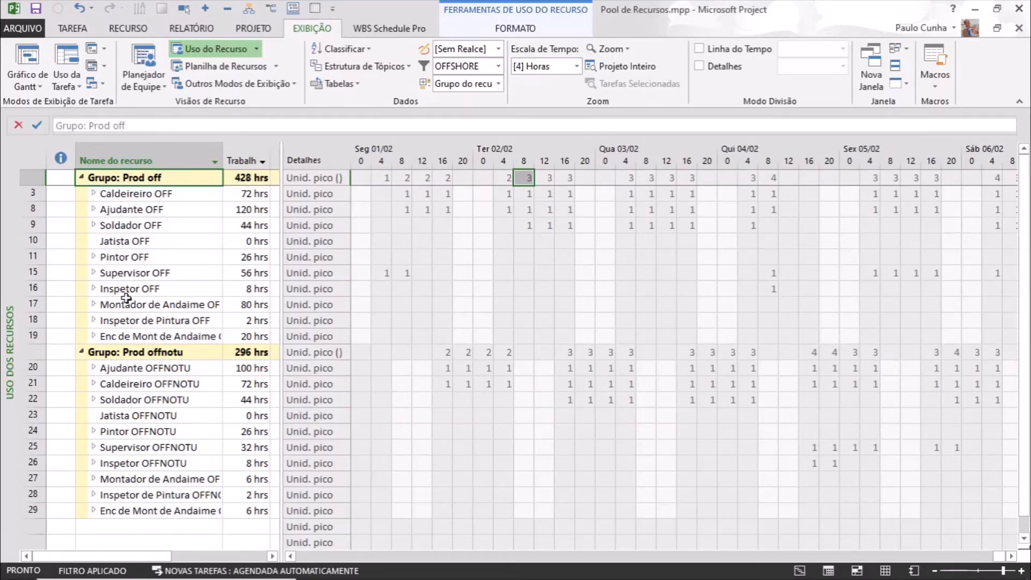
Step: Set the timescale's lower tier to hours with a count of 1
{"action": "left_click", "coordinate": [448, 242]}
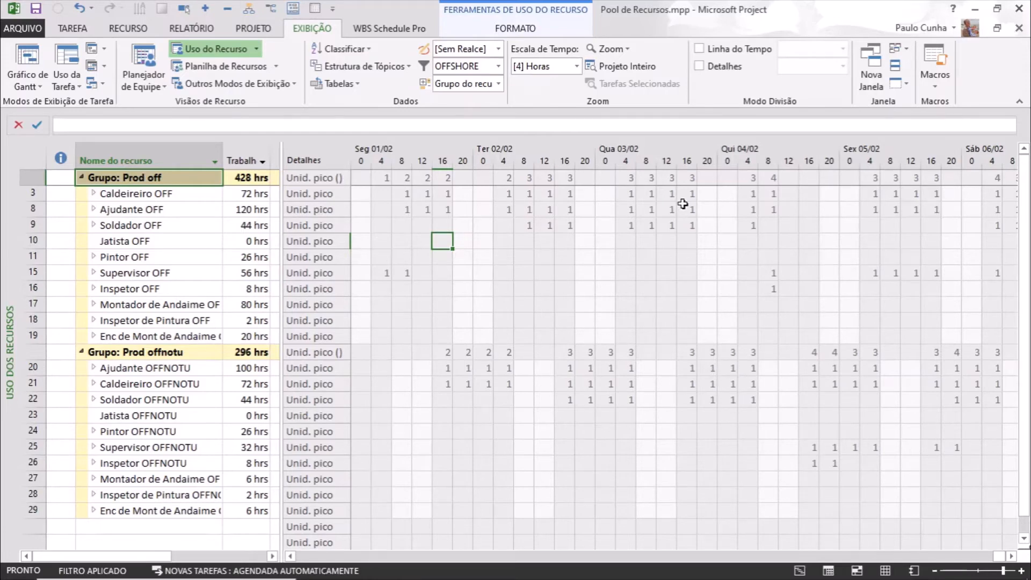
{"action": "left_click", "coordinate": [687, 164]}
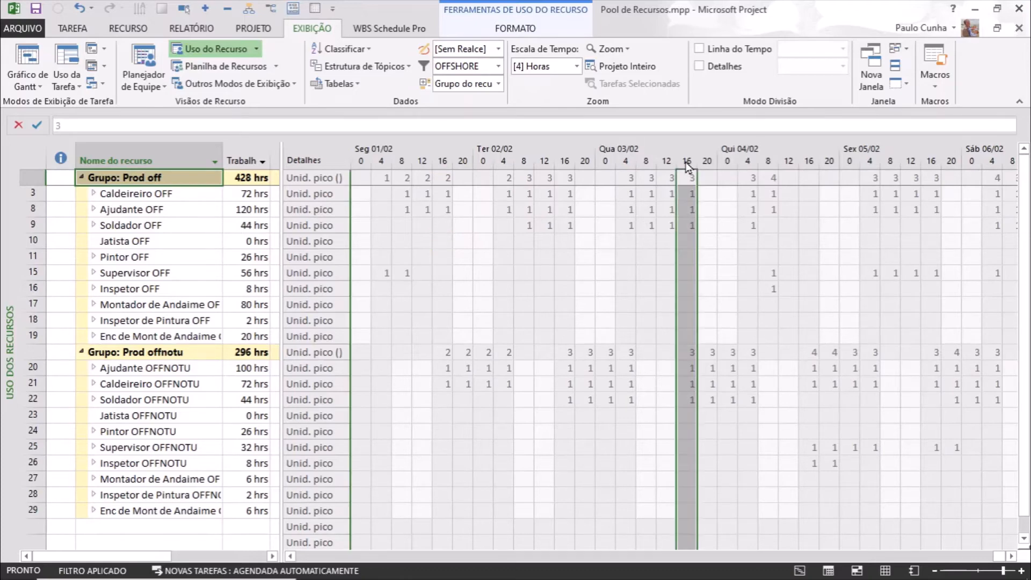
{"action": "double_click", "coordinate": [686, 163]}
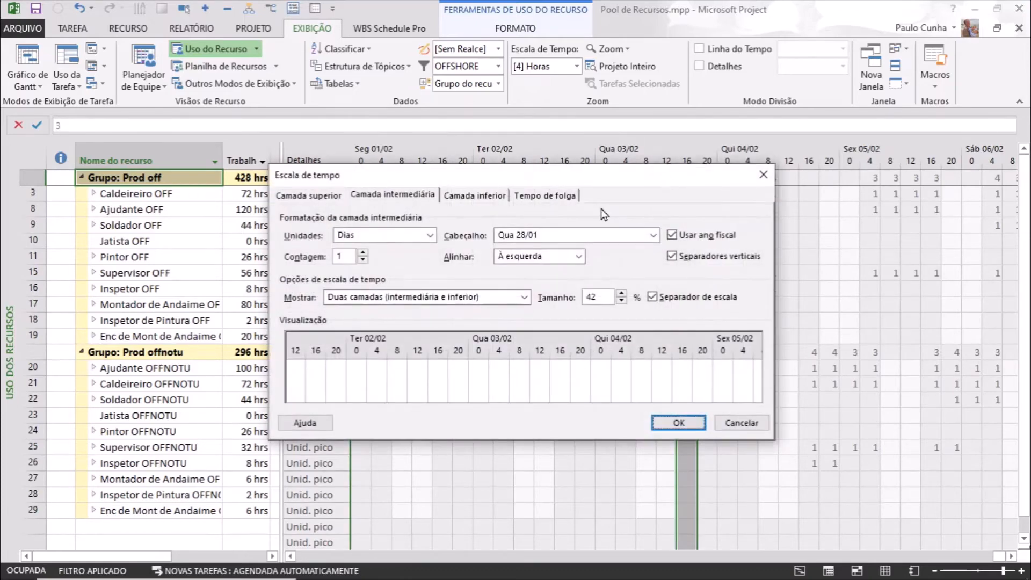
{"action": "left_click", "coordinate": [484, 196]}
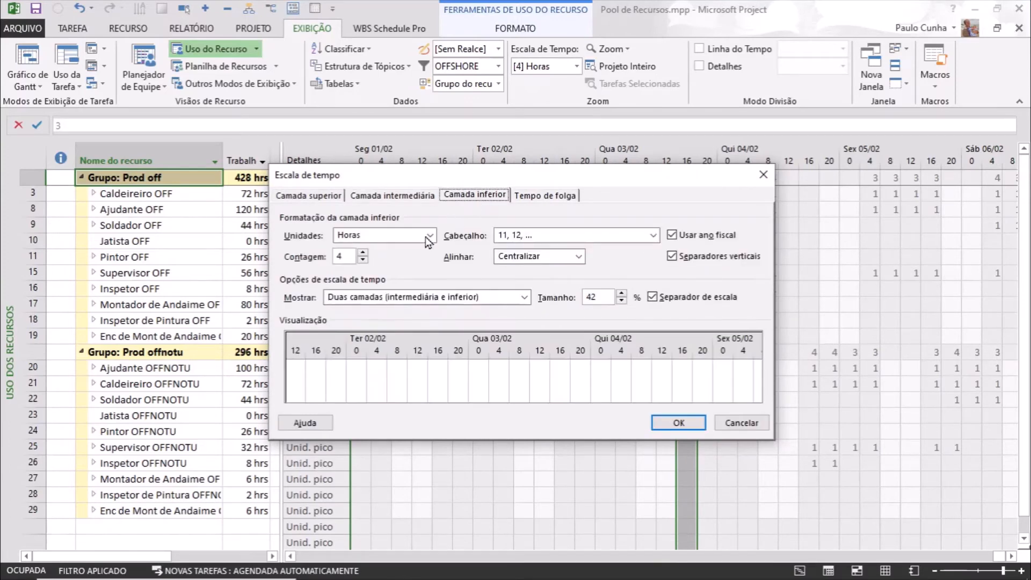
{"action": "left_click", "coordinate": [363, 260]}
{"action": "left_click", "coordinate": [364, 260]}
{"action": "left_click", "coordinate": [364, 260]}
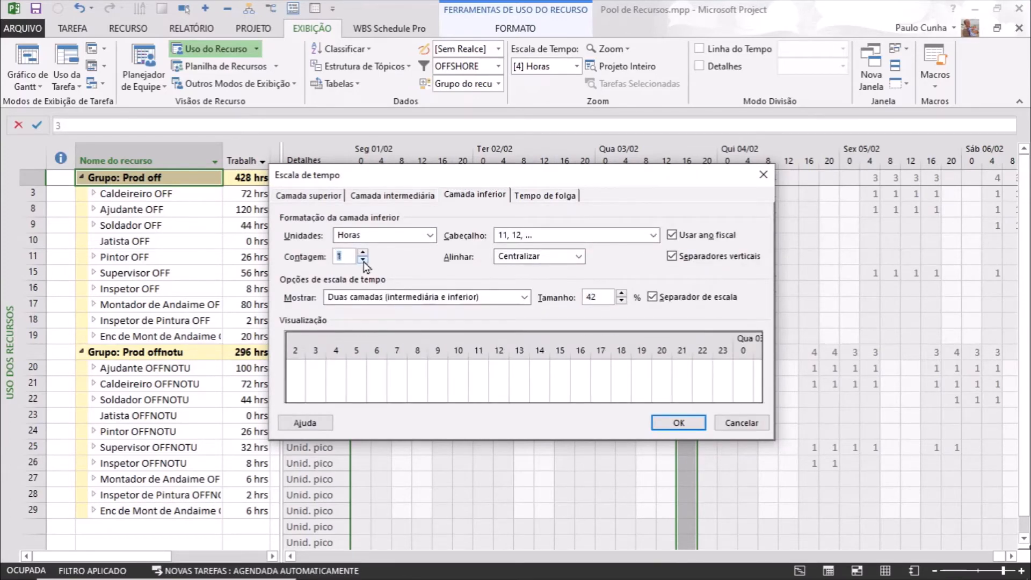
{"action": "left_click", "coordinate": [667, 422]}
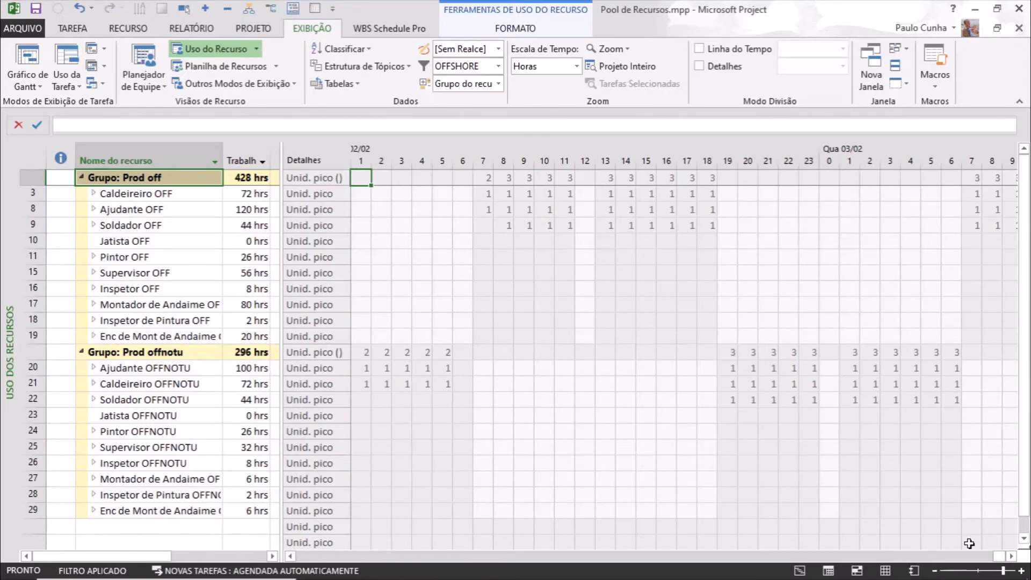
Step: Bring Soldador OFF's assignments into the timescale and examine the hourly peak units of both offshore groups on 02/02
{"action": "left_click", "coordinate": [941, 558]}
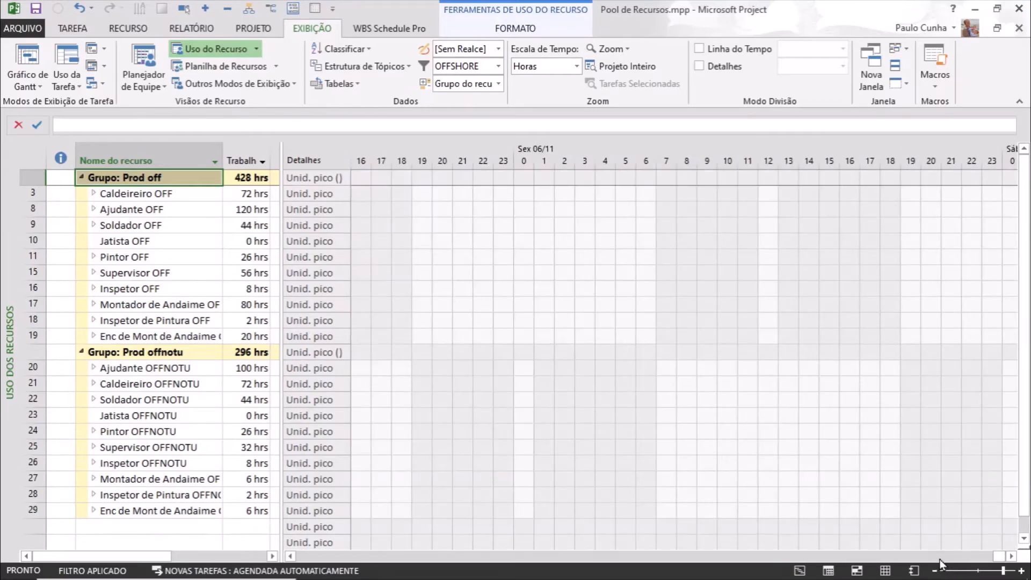
{"action": "left_click", "coordinate": [1010, 557]}
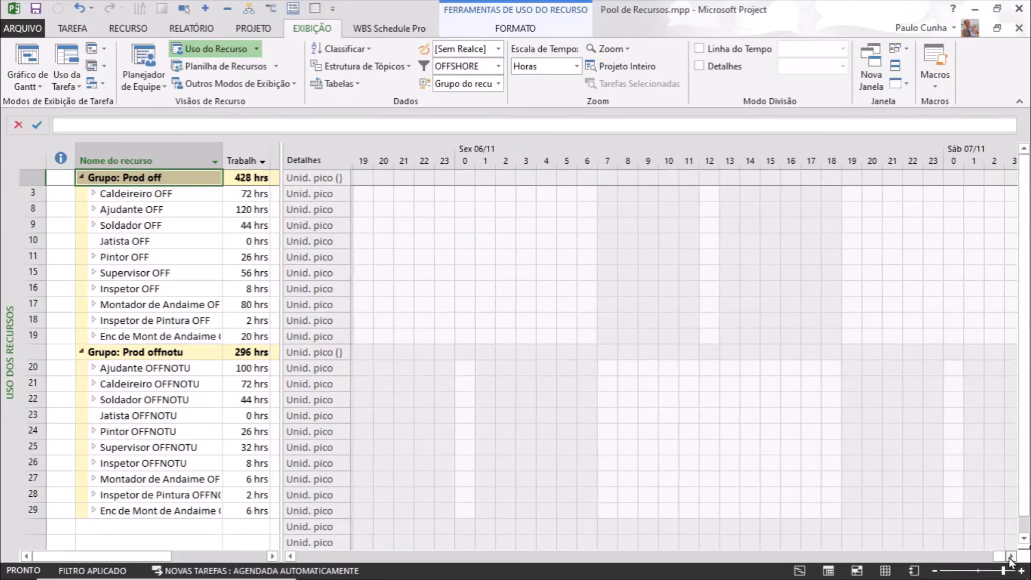
{"action": "left_click", "coordinate": [1009, 557]}
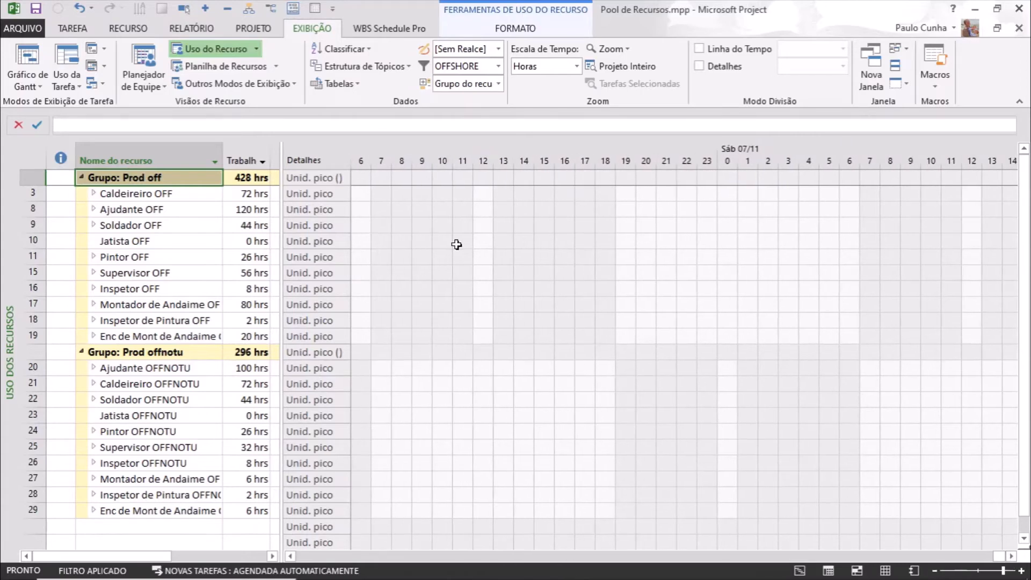
{"action": "left_click", "coordinate": [456, 245]}
{"action": "left_click", "coordinate": [159, 226]}
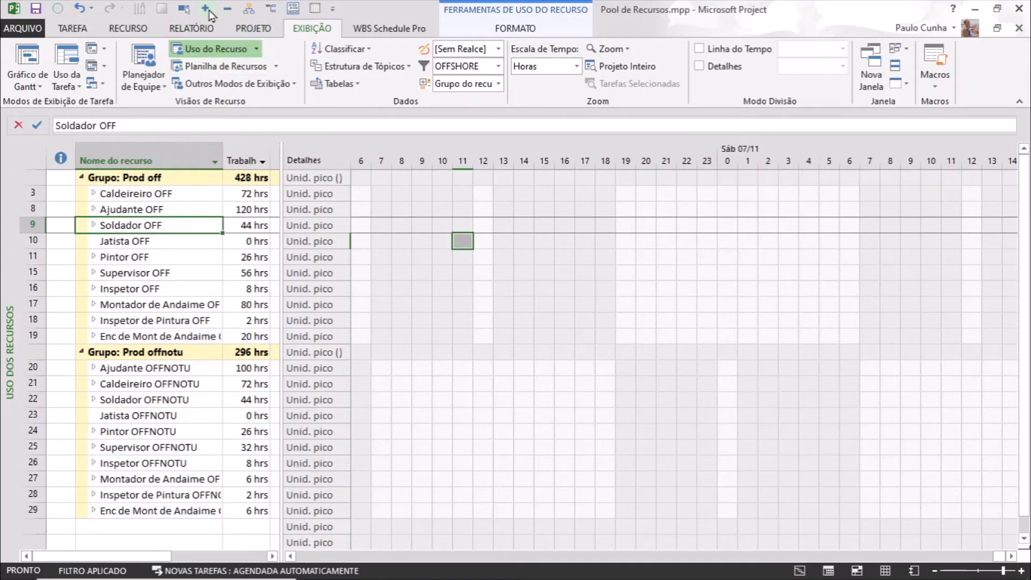
{"action": "left_click", "coordinate": [183, 12]}
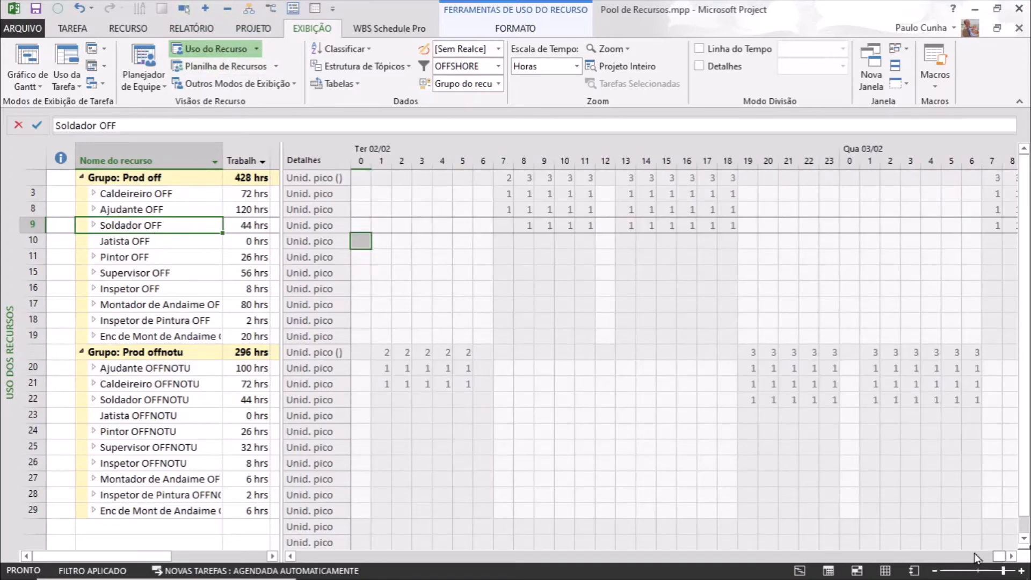
{"action": "left_click", "coordinate": [521, 261]}
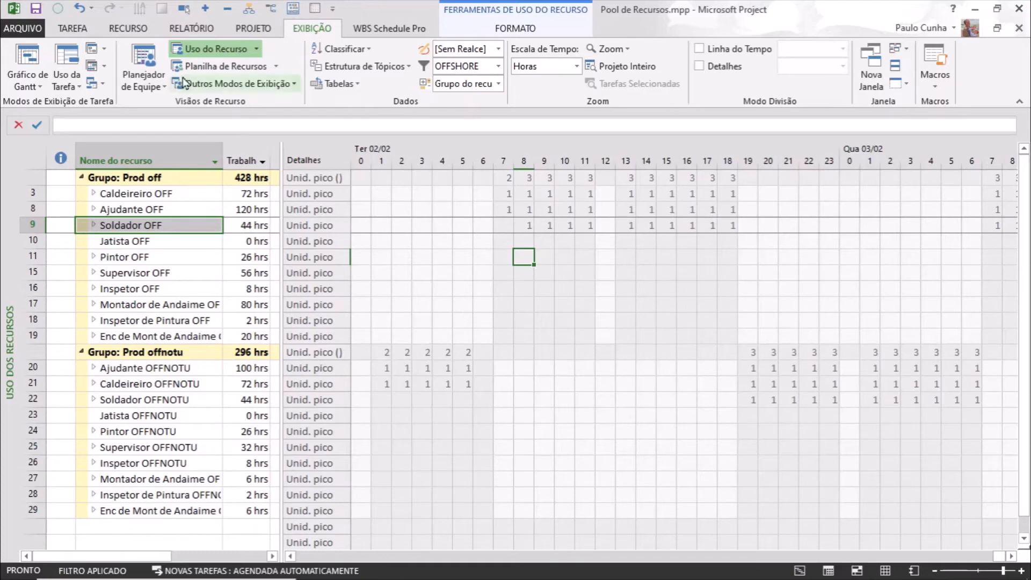
Step: Clear the leveling in the resource pool to compare the peak units, and level all resources again
{"action": "left_click", "coordinate": [124, 30]}
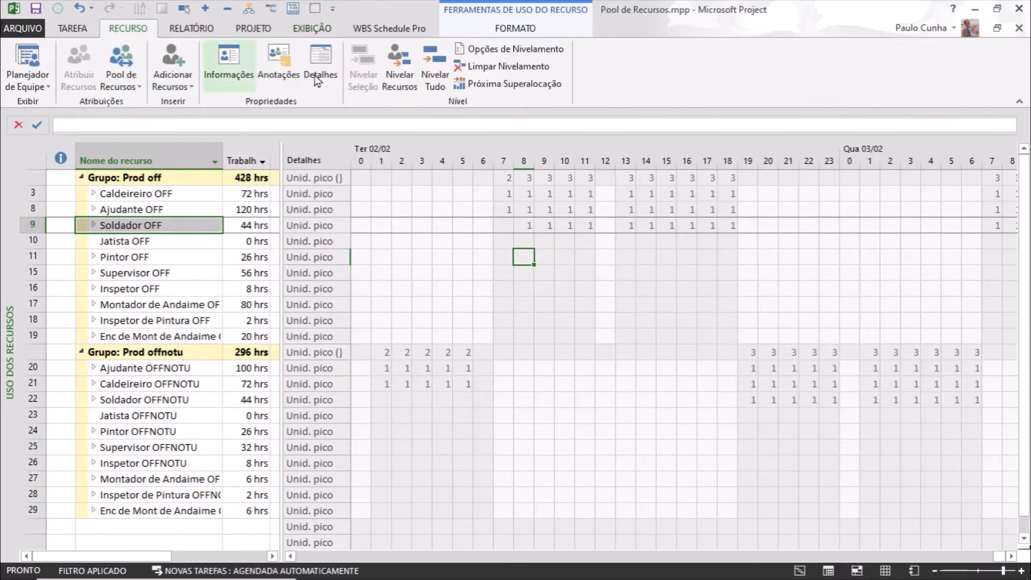
{"action": "left_click", "coordinate": [488, 74]}
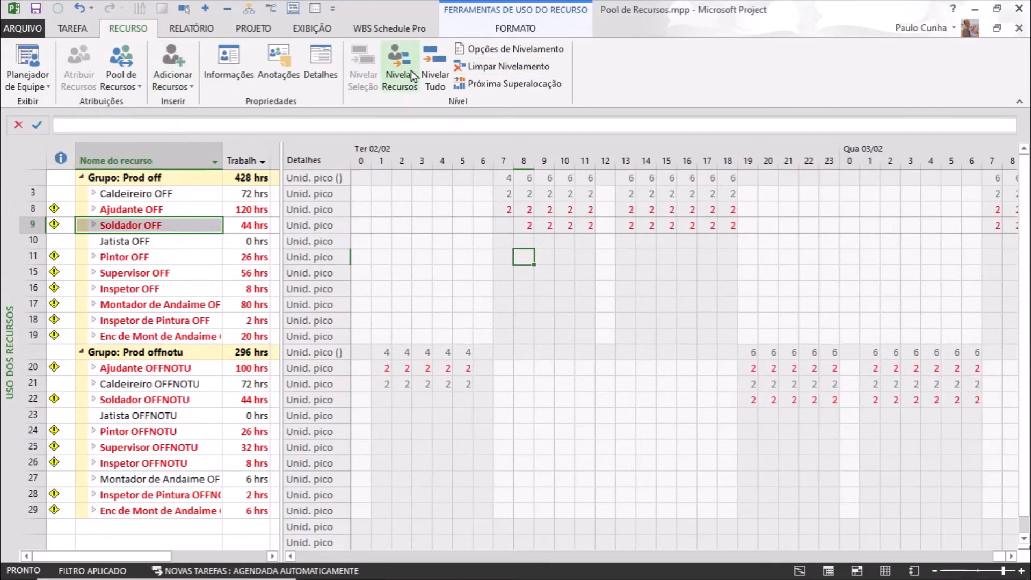
{"action": "left_click", "coordinate": [434, 74]}
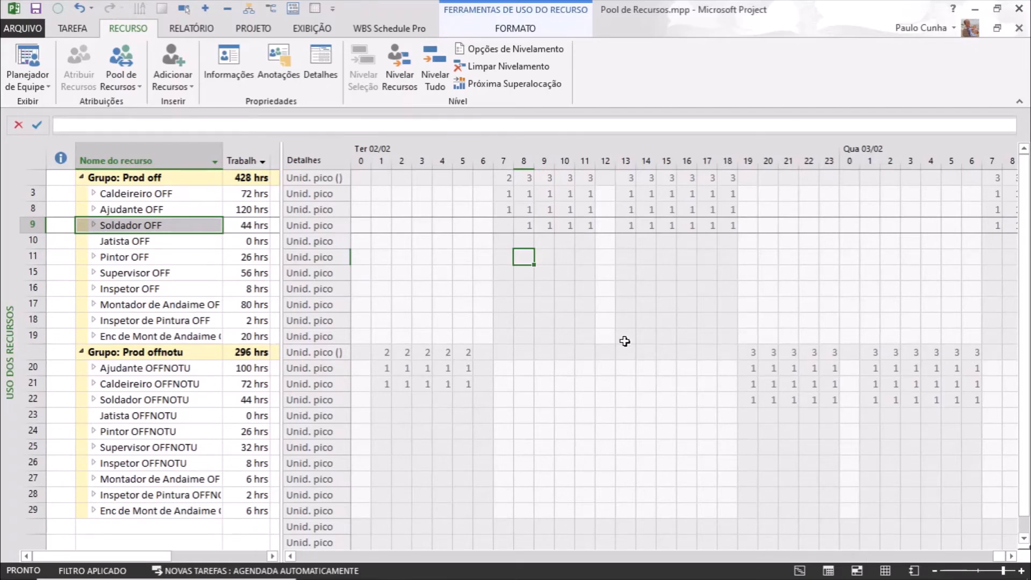
Step: Switch to Integrado Montagem Offshore.mpp and review the Parada tasks of Linha 01 and Linha 02 in the Gantt table
{"action": "left_click", "coordinate": [403, 288]}
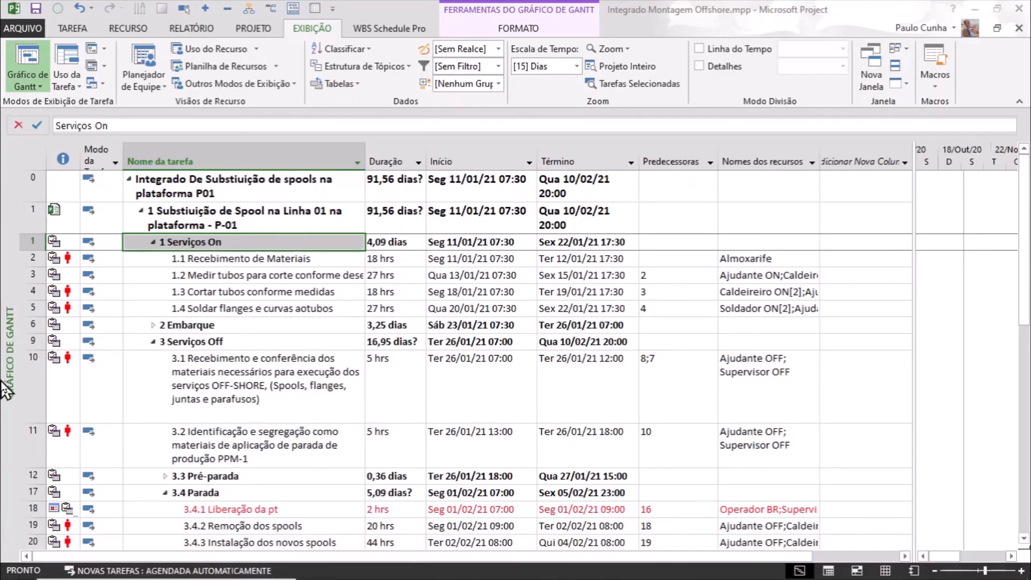
{"action": "left_click", "coordinate": [296, 263]}
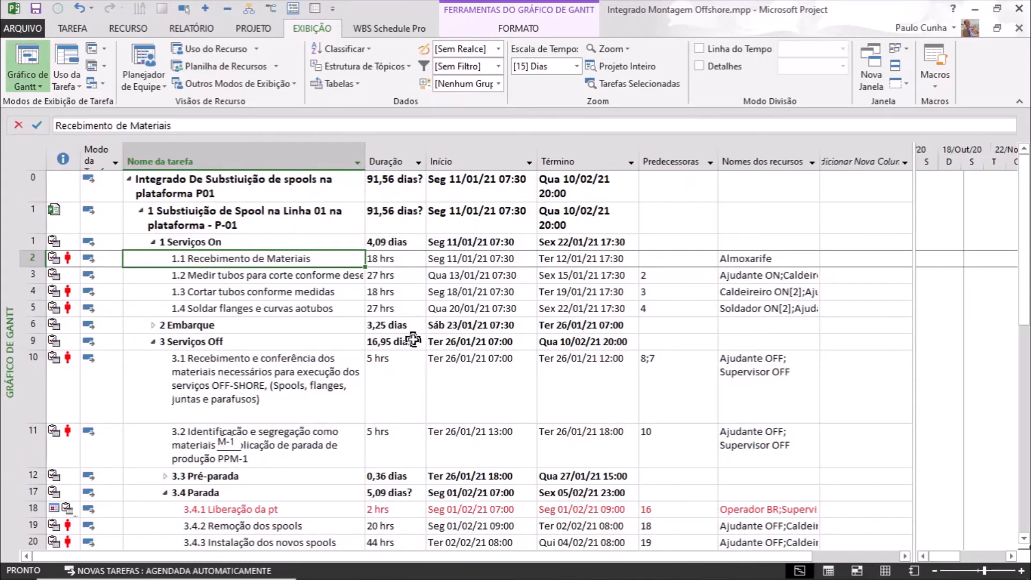
{"action": "left_click", "coordinate": [191, 493]}
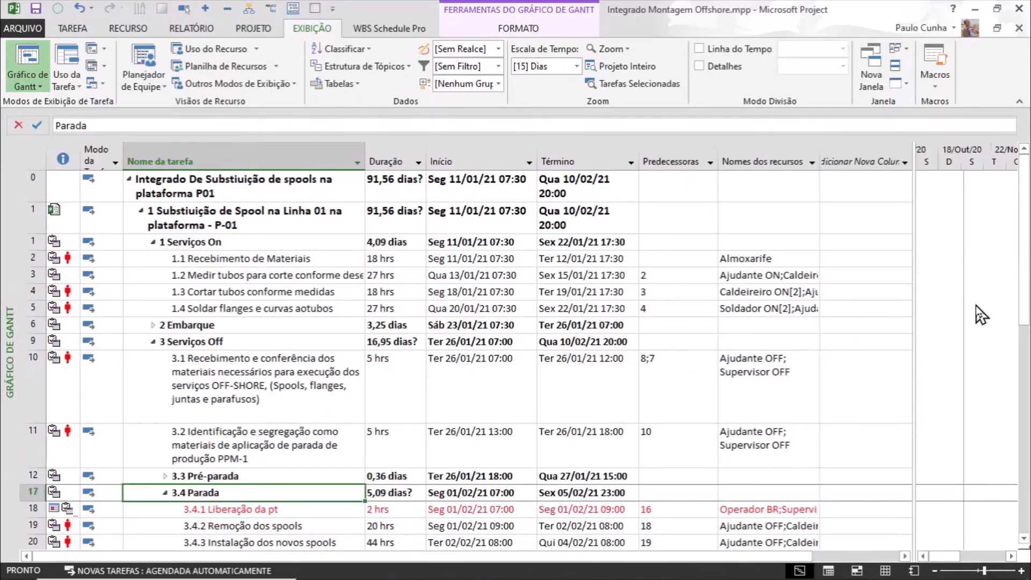
{"action": "left_click_drag", "start_coordinate": [1027, 255], "coordinate": [1025, 349]}
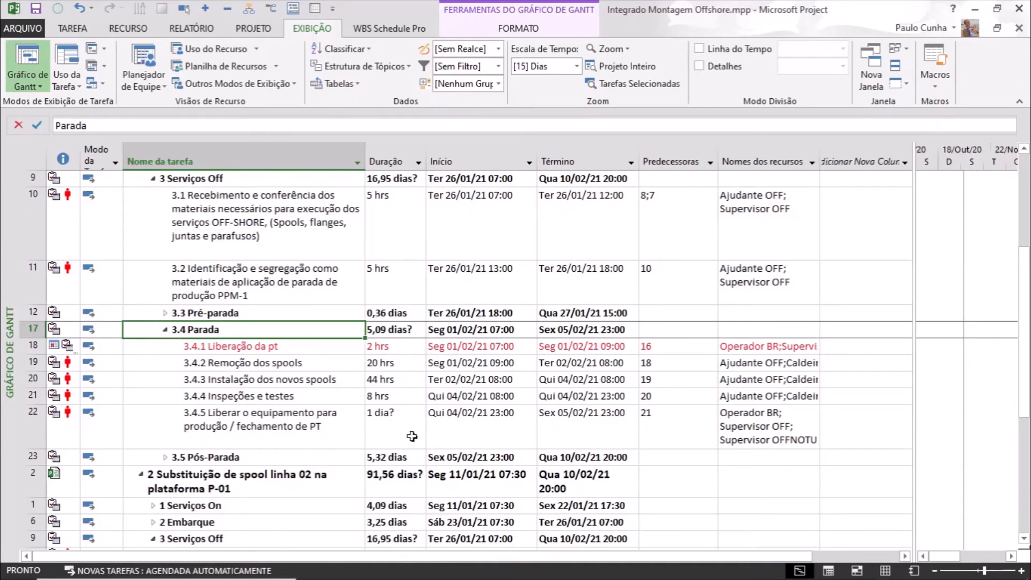
{"action": "left_click", "coordinate": [1023, 453]}
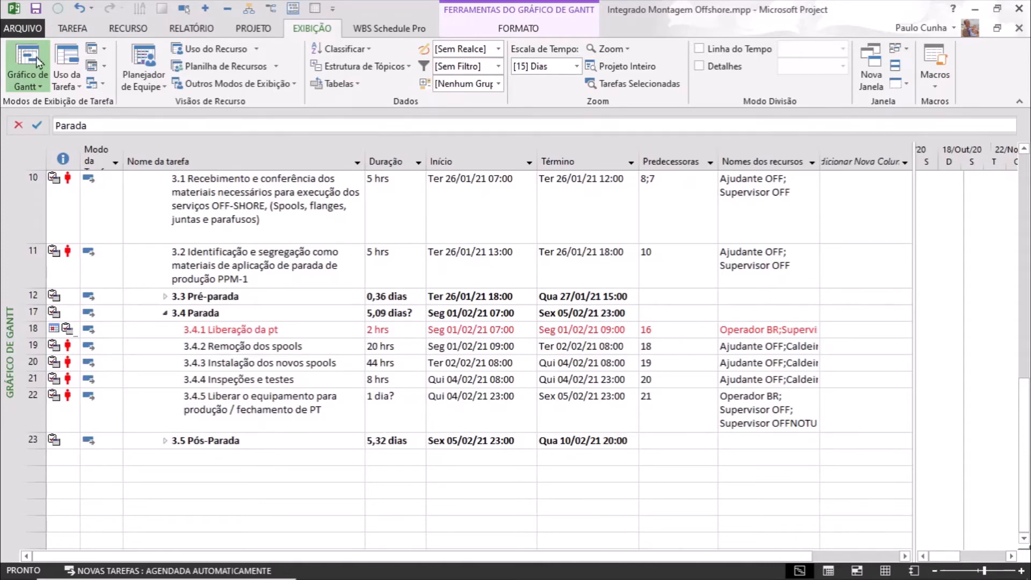
Step: Display the integrated project in the custom Gantt de Parada view
{"action": "left_click", "coordinate": [40, 88]}
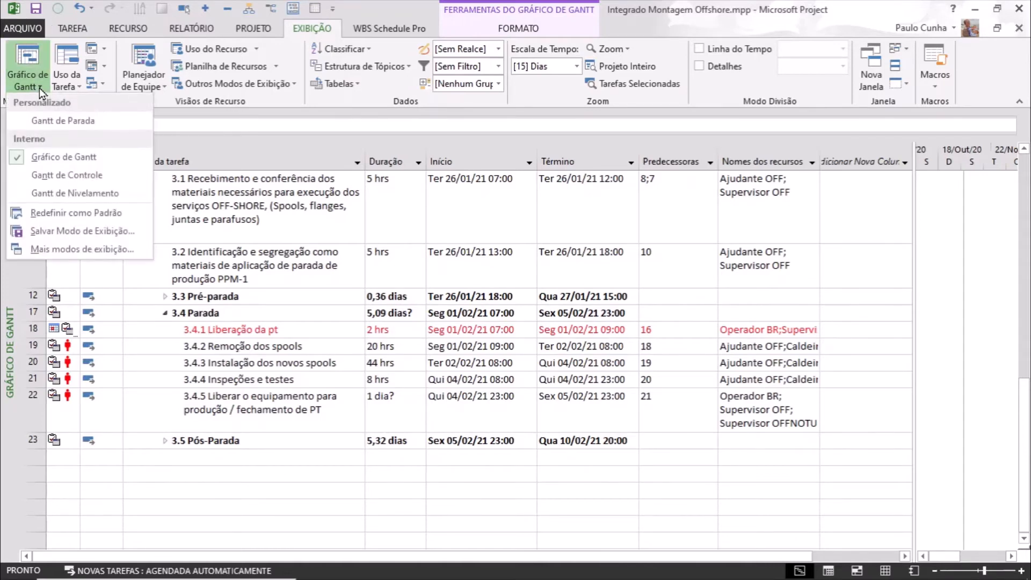
{"action": "left_click", "coordinate": [92, 126]}
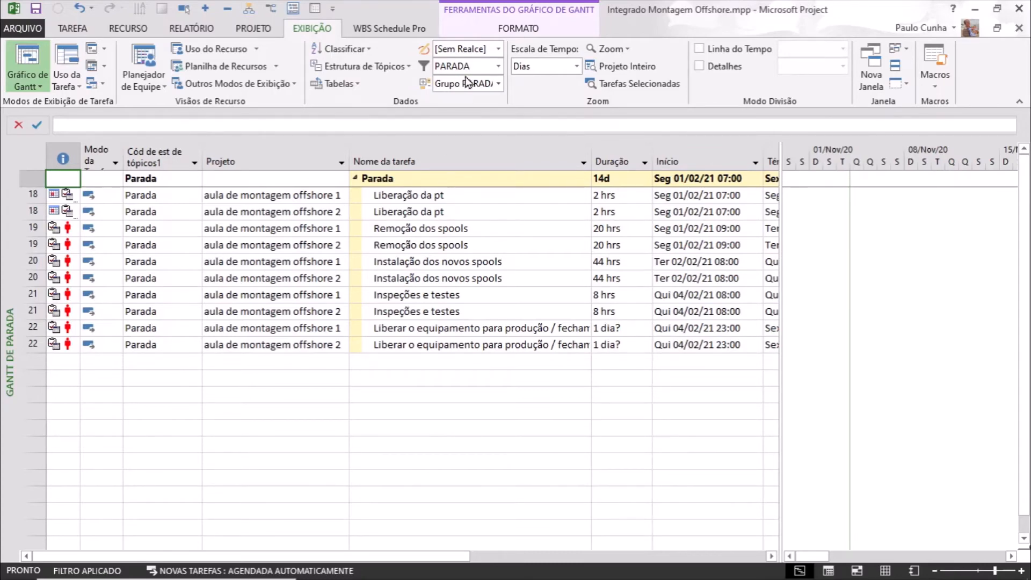
Step: Examine the field, test and value that define the custom PARADA task filter, leaving the definition as it is
{"action": "left_click", "coordinate": [498, 66]}
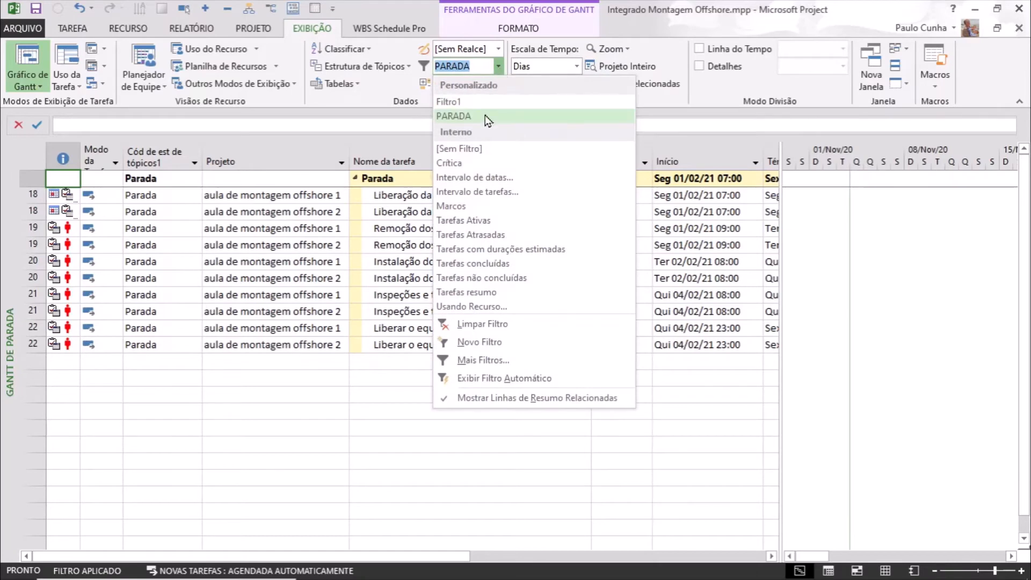
{"action": "left_click", "coordinate": [485, 115]}
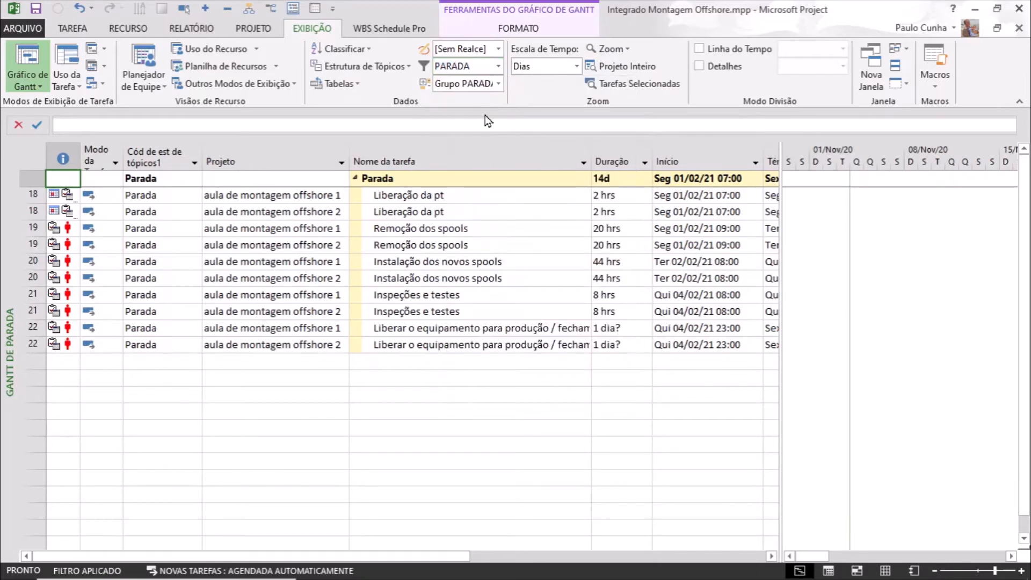
{"action": "left_click", "coordinate": [494, 70]}
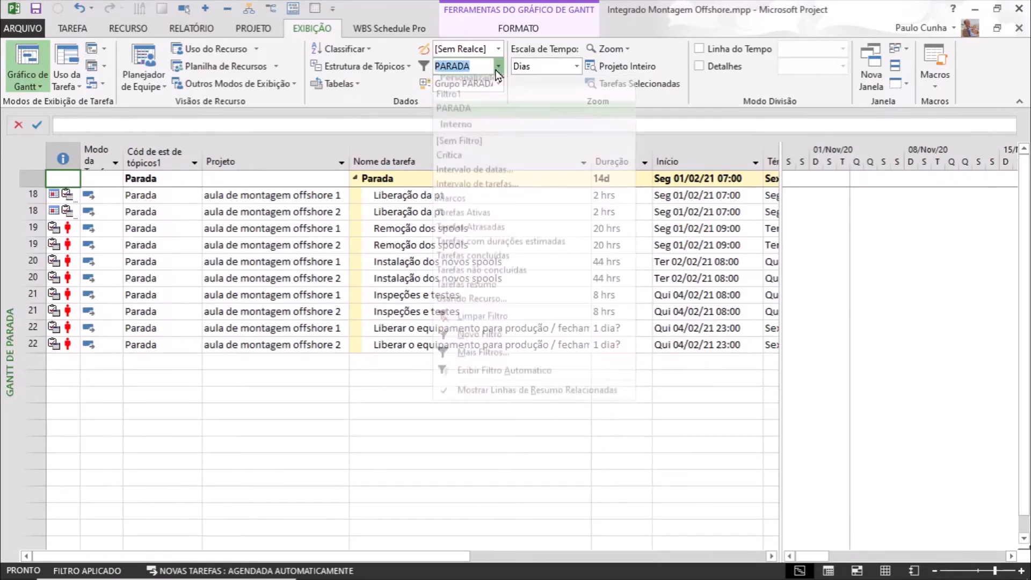
{"action": "left_click", "coordinate": [489, 359]}
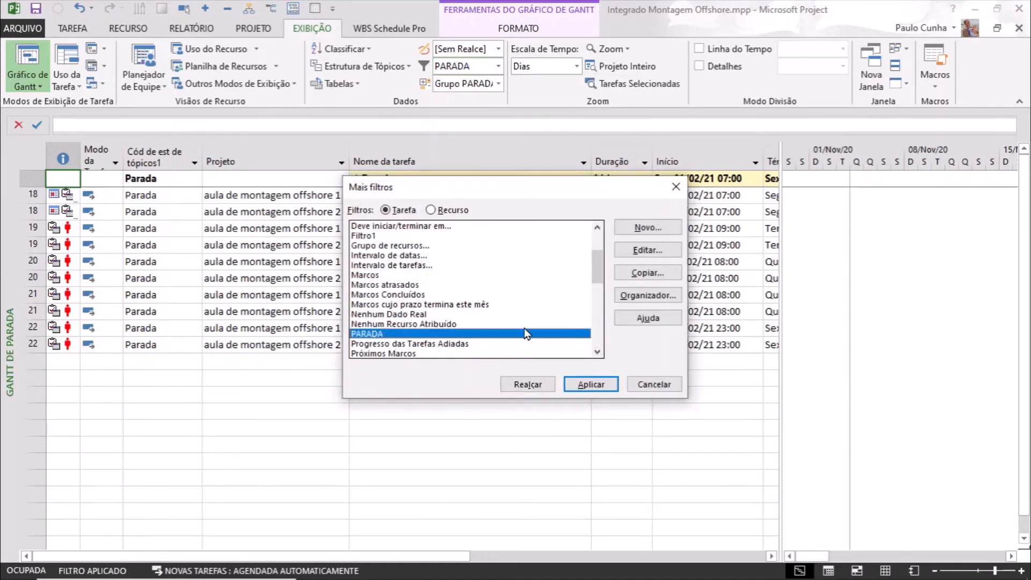
{"action": "left_click", "coordinate": [630, 250]}
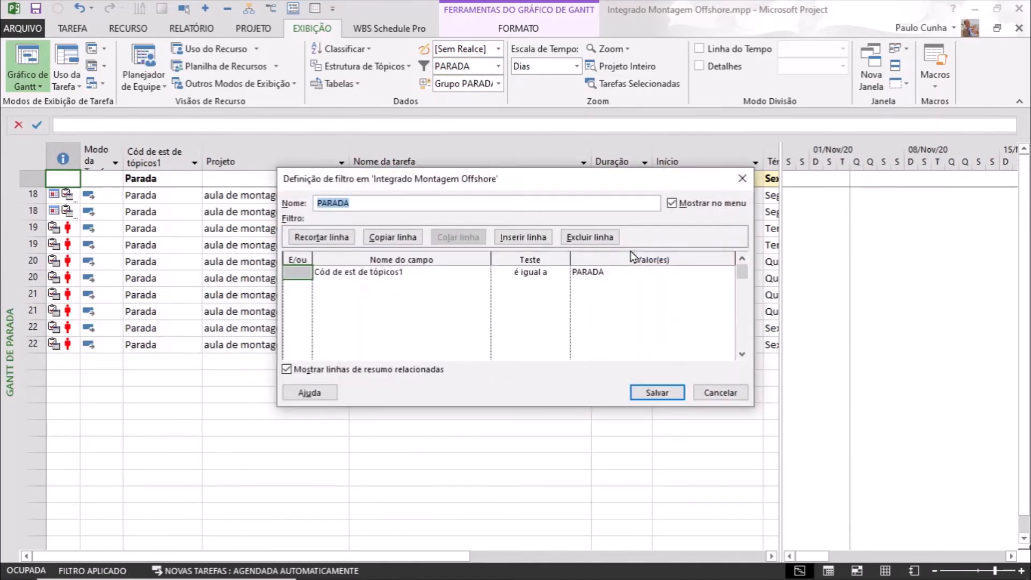
{"action": "left_click", "coordinate": [418, 278]}
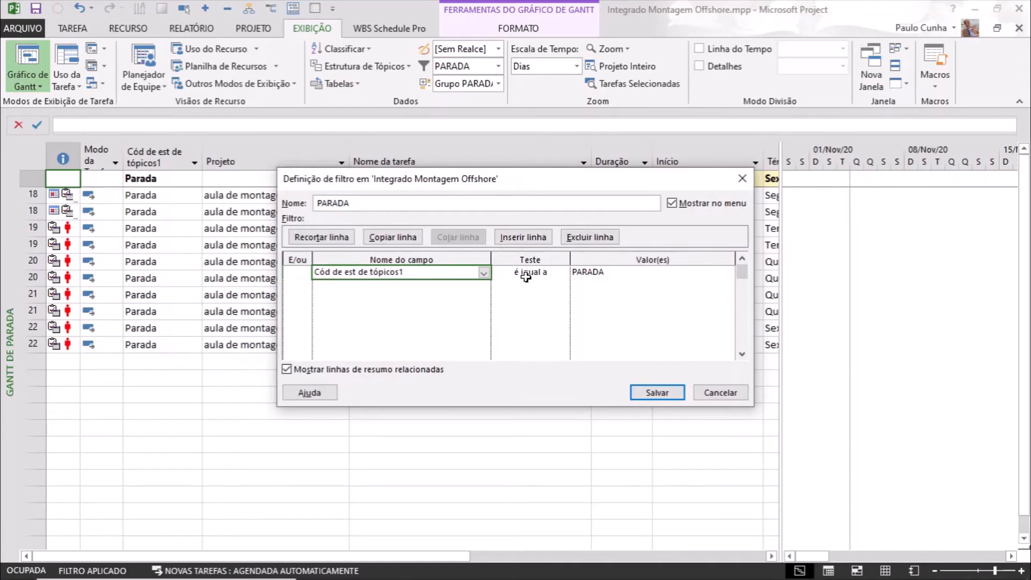
{"action": "left_click", "coordinate": [527, 277]}
{"action": "left_click", "coordinate": [596, 273]}
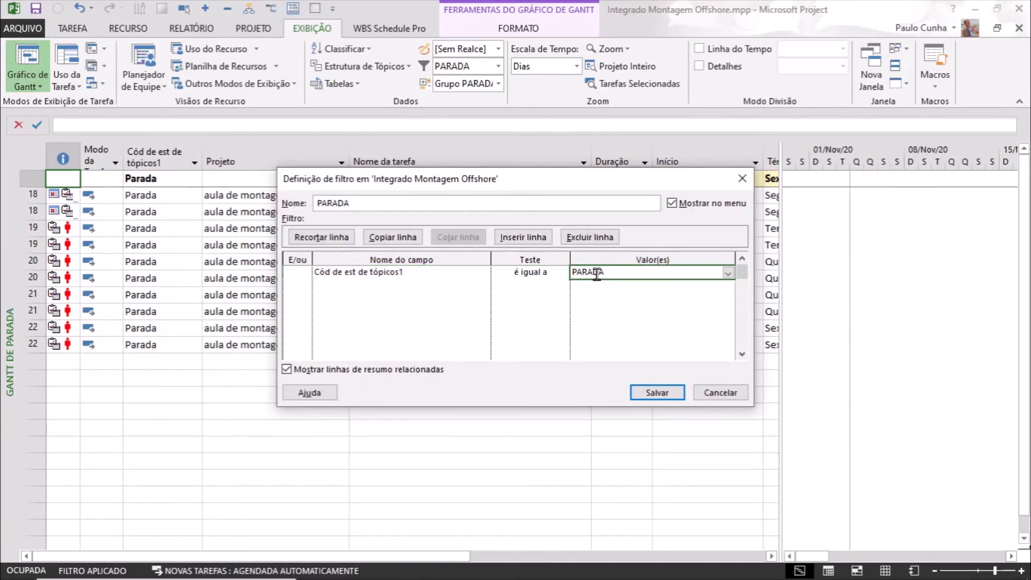
{"action": "left_click", "coordinate": [717, 395]}
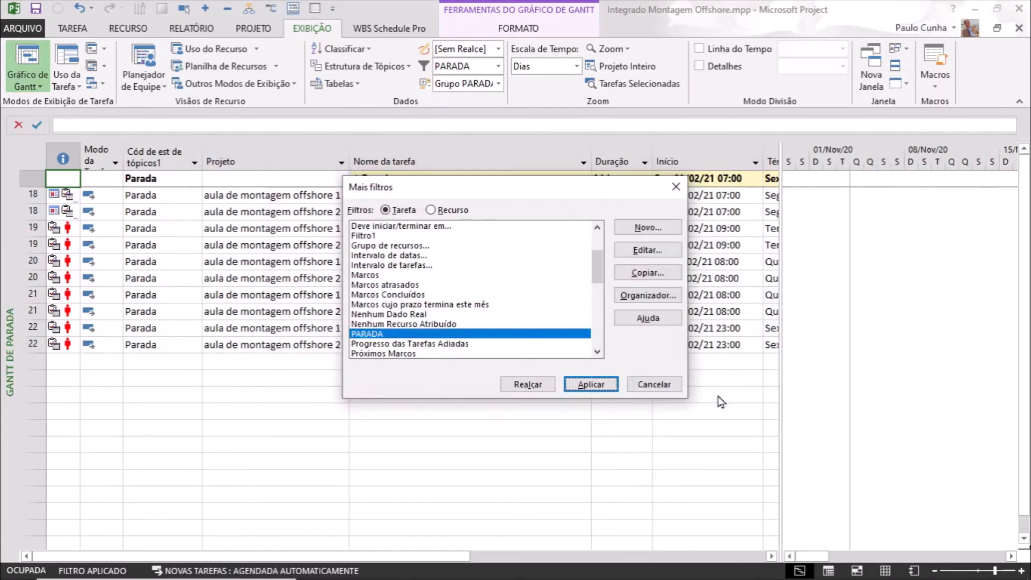
{"action": "left_click", "coordinate": [668, 384]}
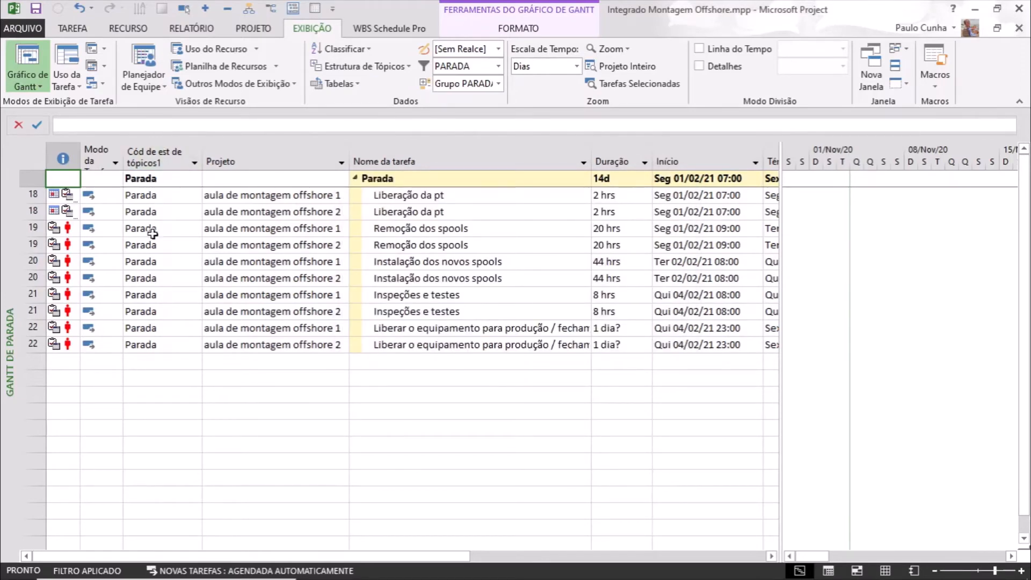
Step: Insert the Calendário da tarefa column before Cód de est de tópicos1, and hide it again
{"action": "right_click", "coordinate": [169, 157]}
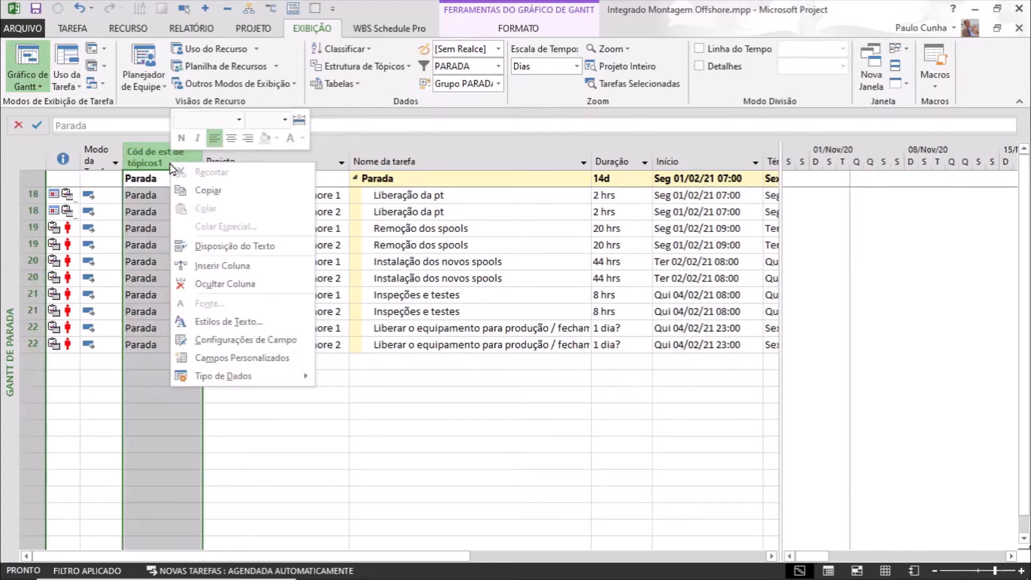
{"action": "left_click", "coordinate": [188, 265]}
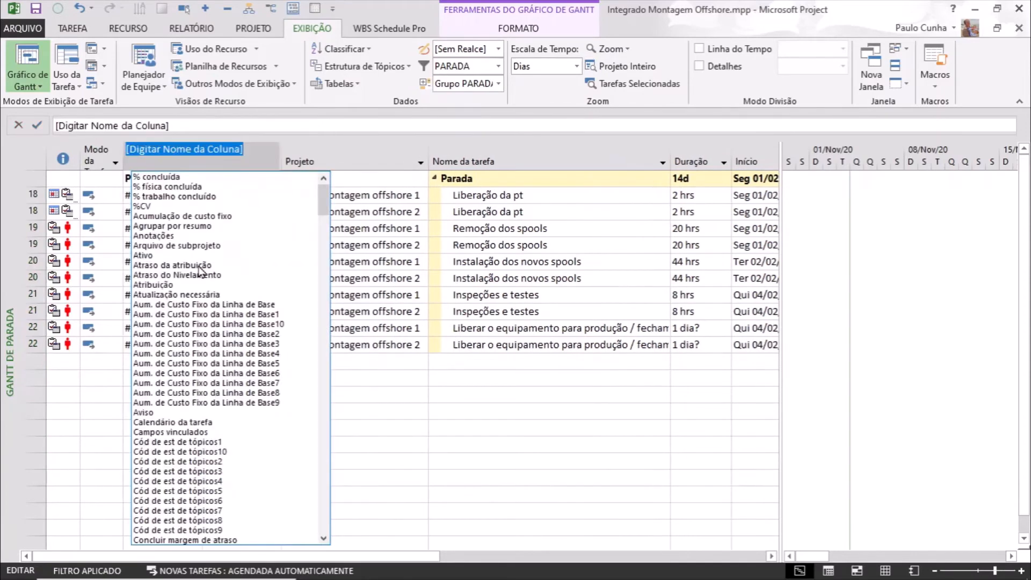
{"action": "type", "text": "calendário da tarefa"}
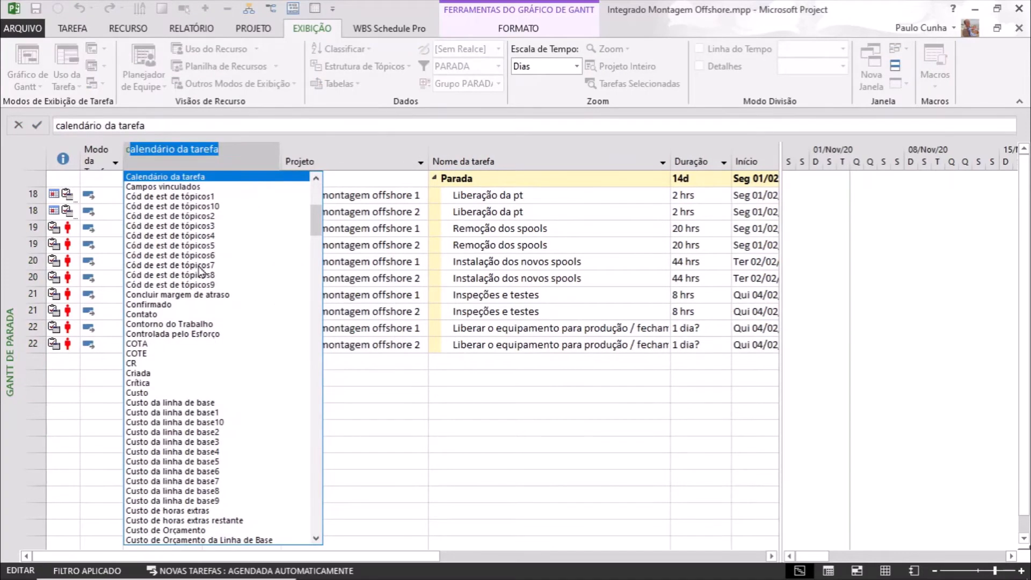
{"action": "key", "text": "Return"}
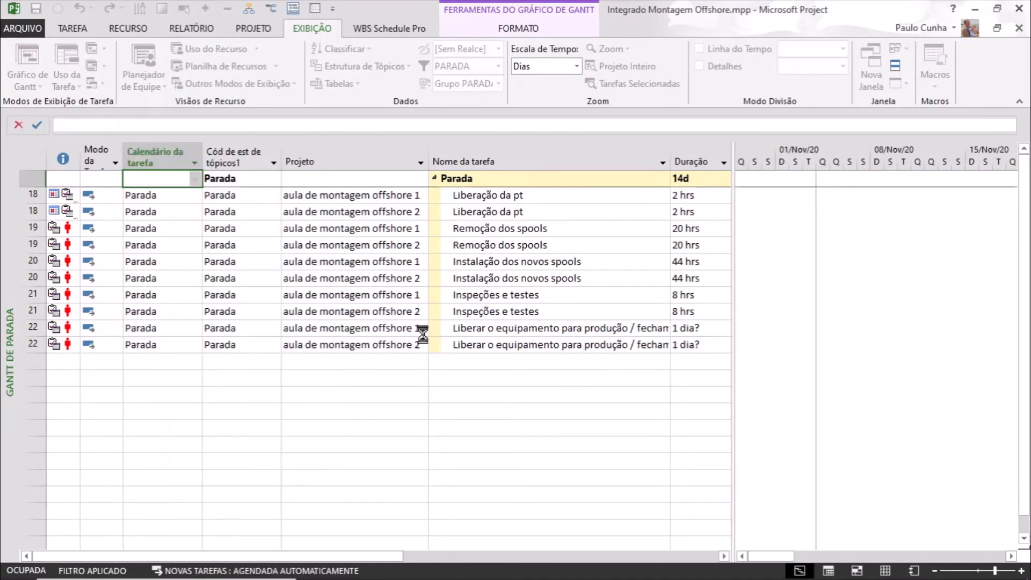
{"action": "left_click", "coordinate": [423, 331]}
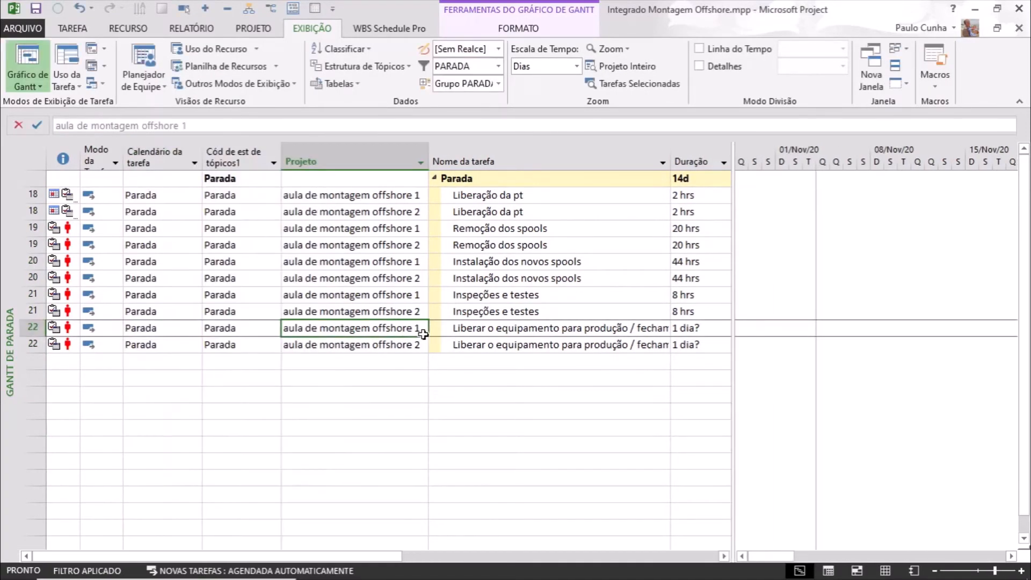
{"action": "left_click", "coordinate": [159, 154]}
{"action": "right_click", "coordinate": [158, 154]}
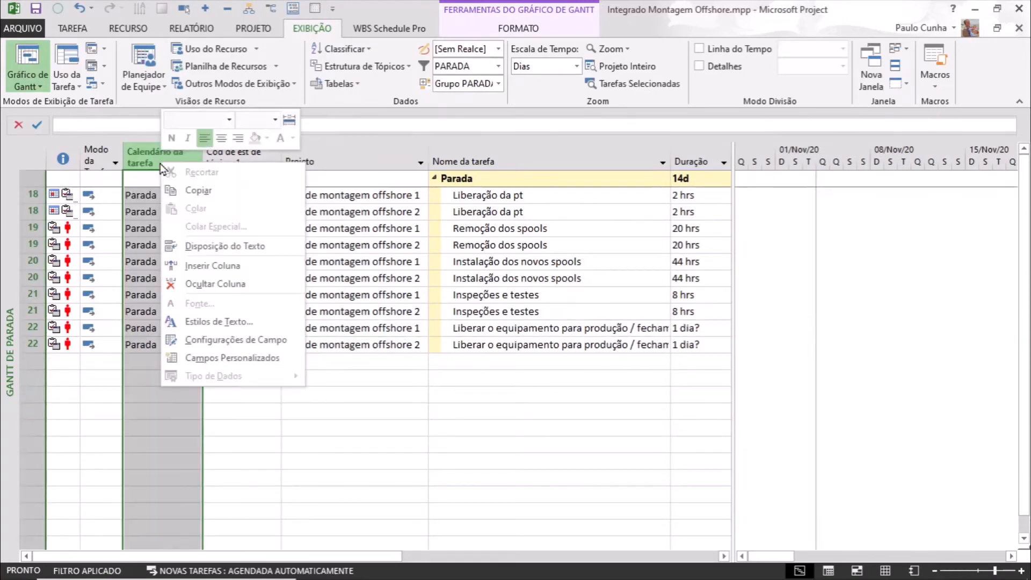
{"action": "left_click", "coordinate": [210, 283]}
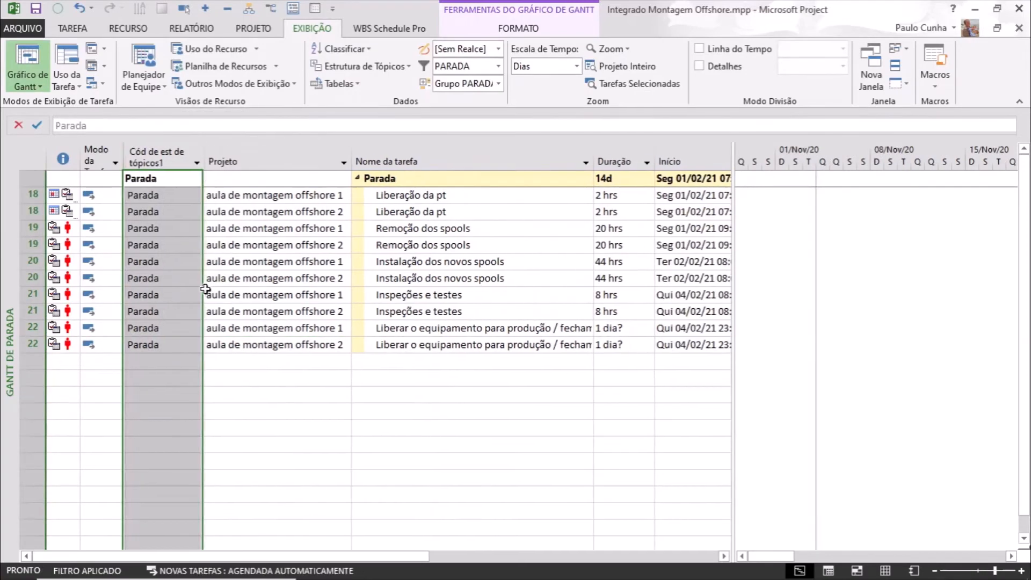
Step: Examine the lookup table values of the custom field Cód de est de tópicos1
{"action": "left_click", "coordinate": [194, 162]}
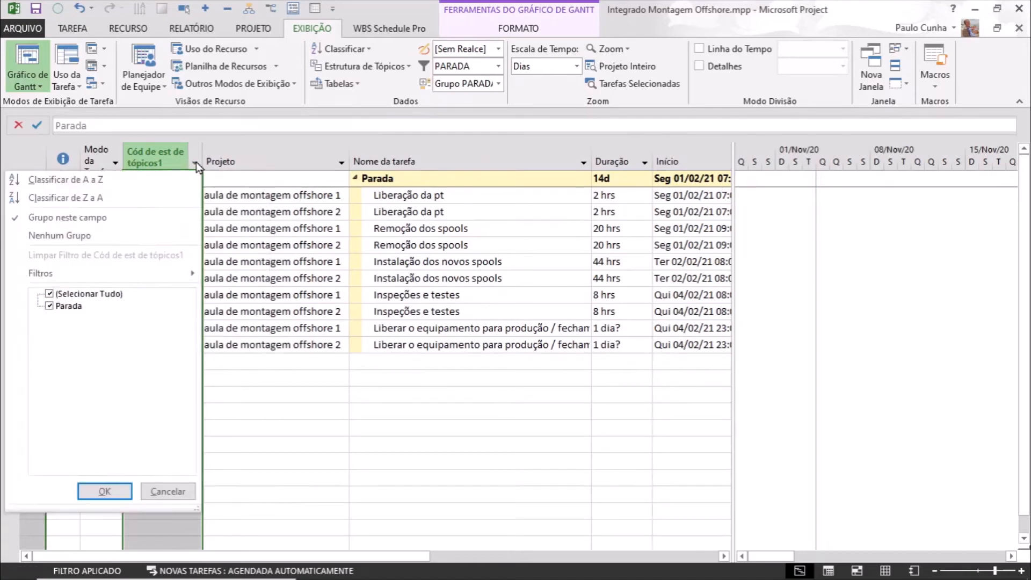
{"action": "left_click", "coordinate": [167, 491]}
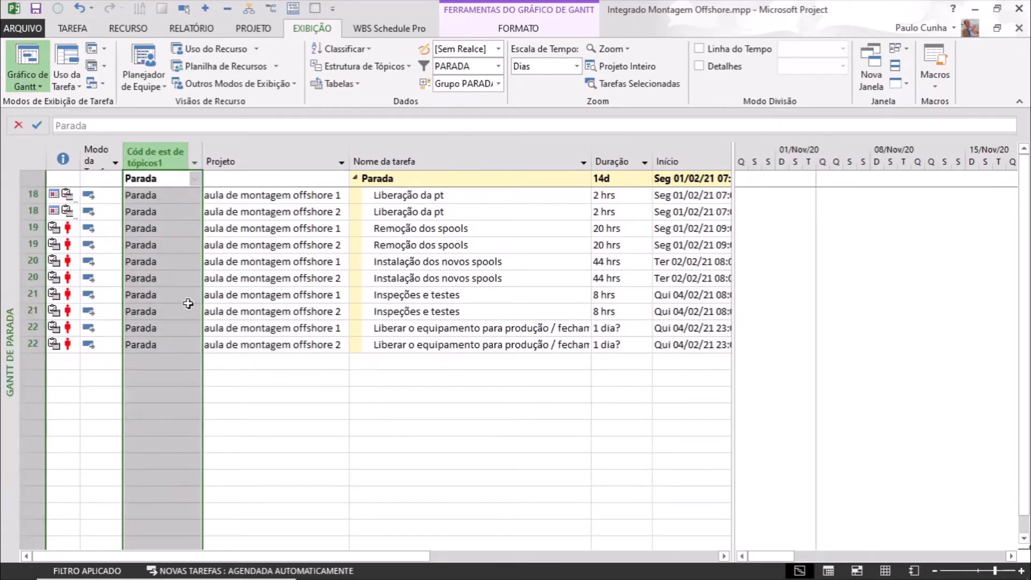
{"action": "right_click", "coordinate": [165, 159]}
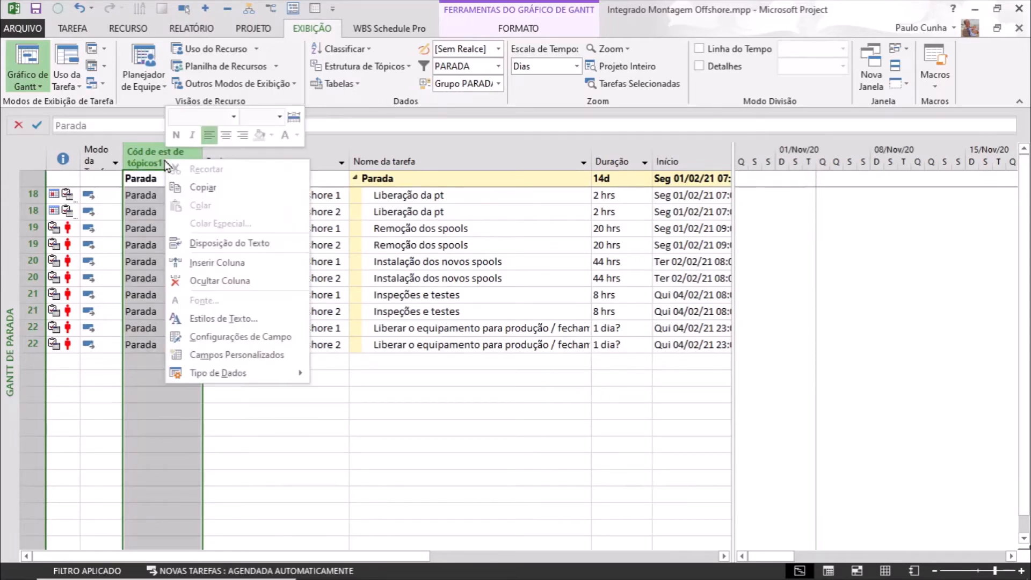
{"action": "left_click", "coordinate": [217, 353]}
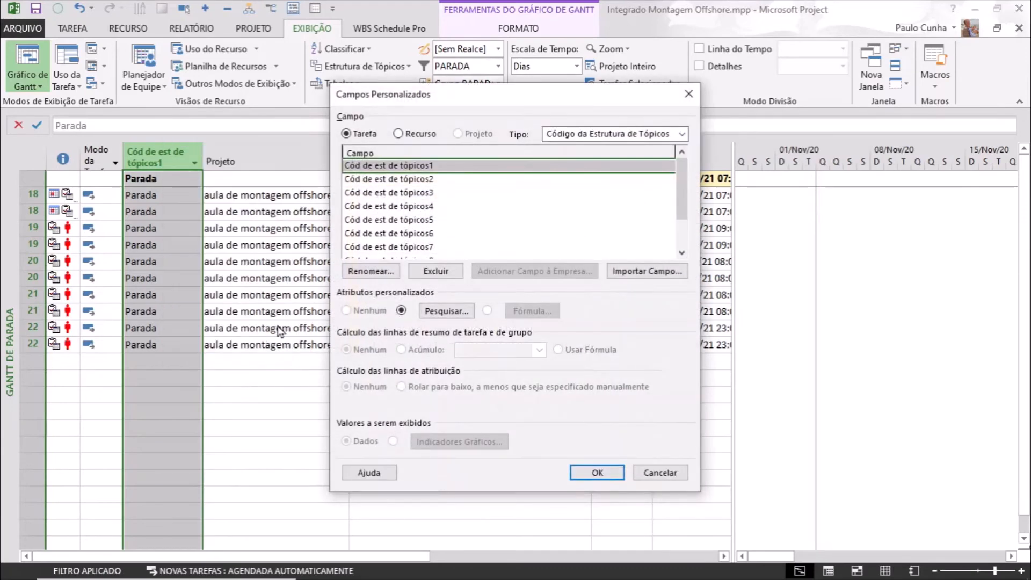
{"action": "left_click", "coordinate": [429, 312]}
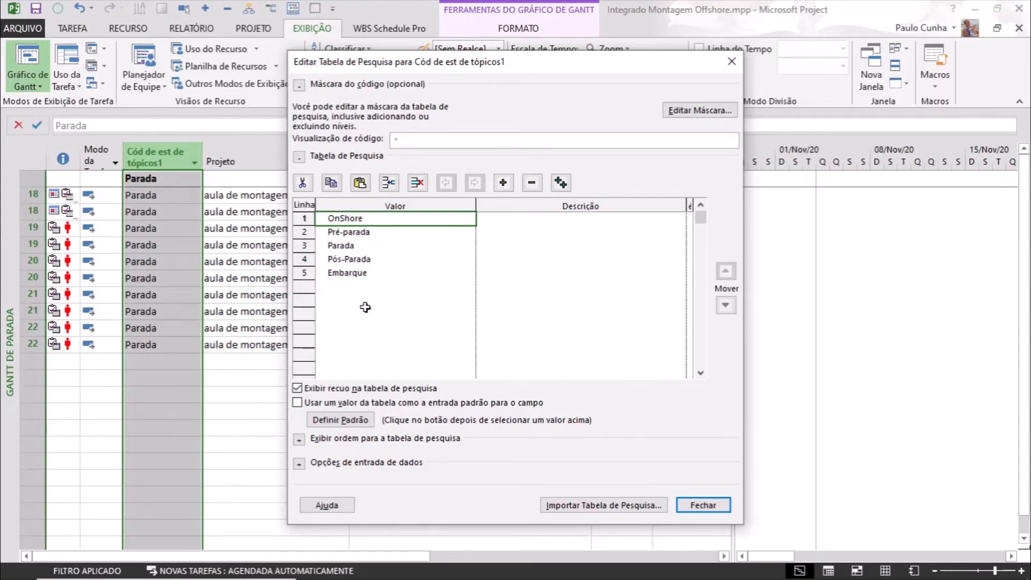
{"action": "left_click", "coordinate": [703, 505]}
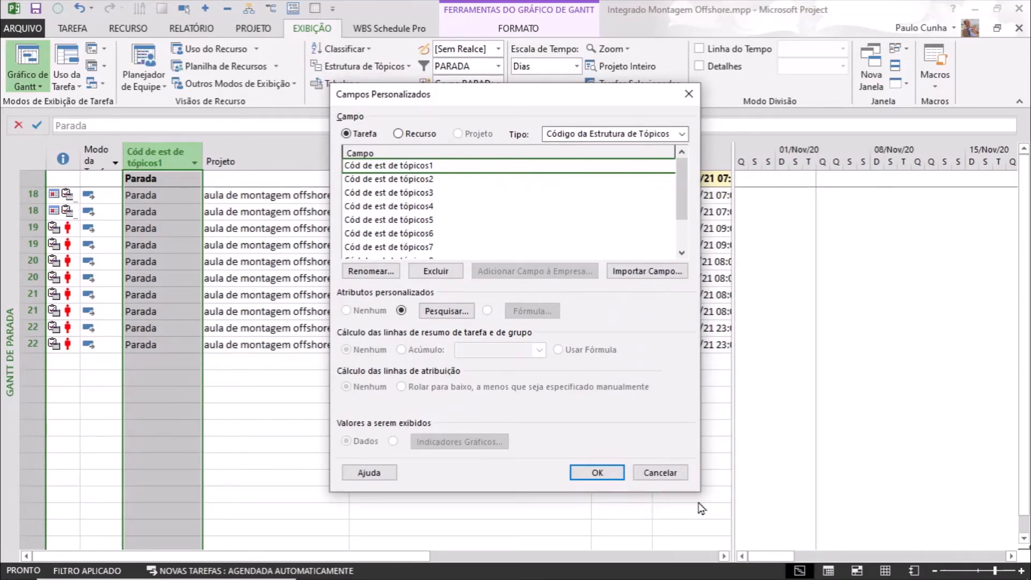
{"action": "left_click", "coordinate": [596, 473]}
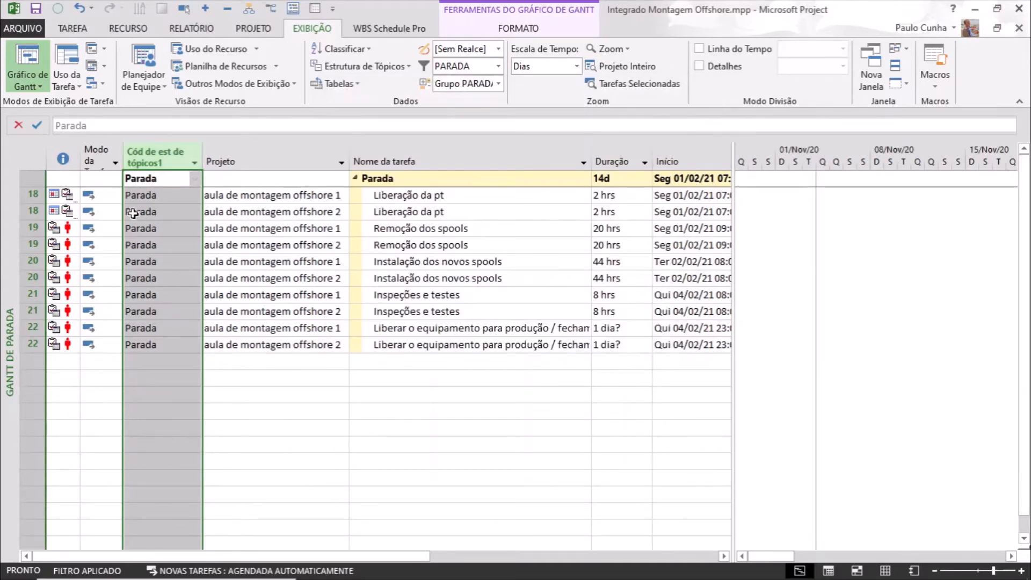
Step: Choose Parada as the Cód de est de tópicos1 value of Liberação da pt in aula de montagem offshore 2
{"action": "left_click", "coordinate": [182, 211]}
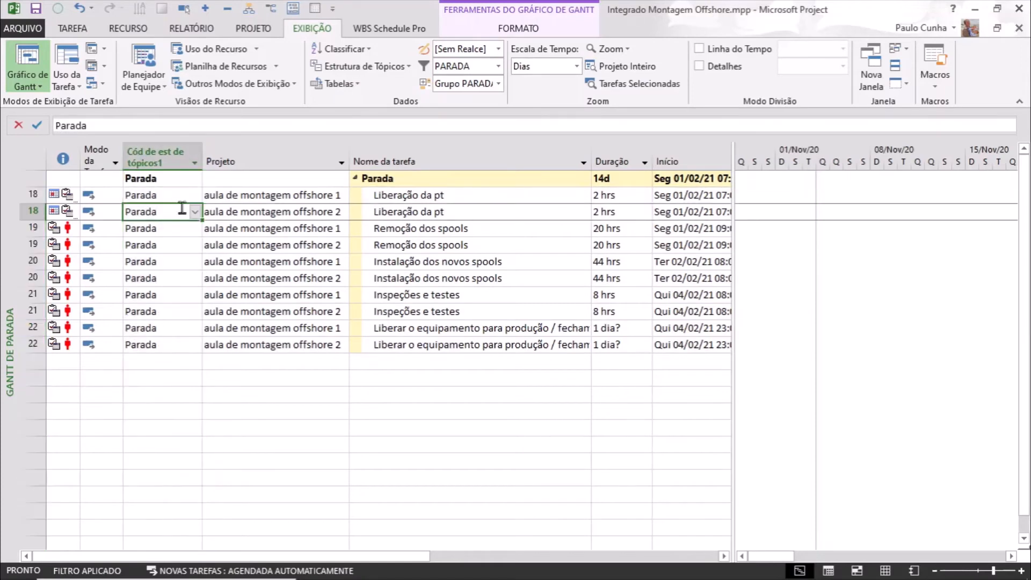
{"action": "left_click", "coordinate": [194, 213]}
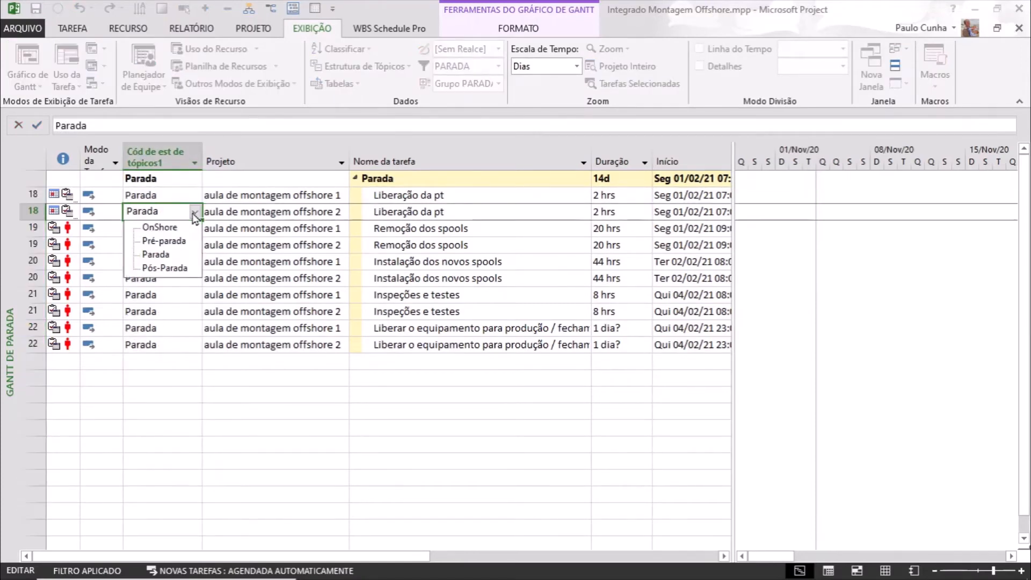
{"action": "left_click", "coordinate": [177, 254]}
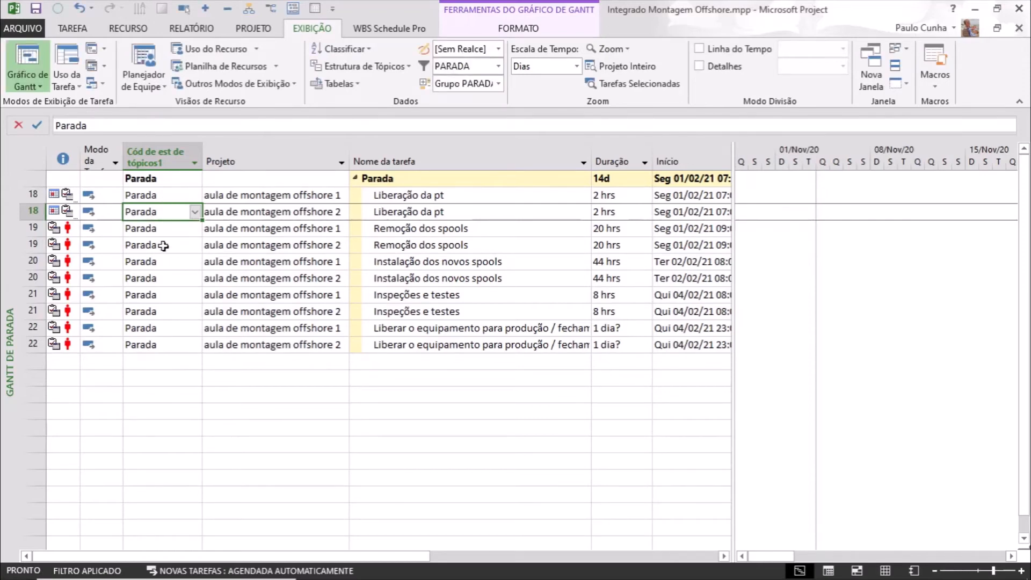
{"action": "left_click", "coordinate": [163, 261]}
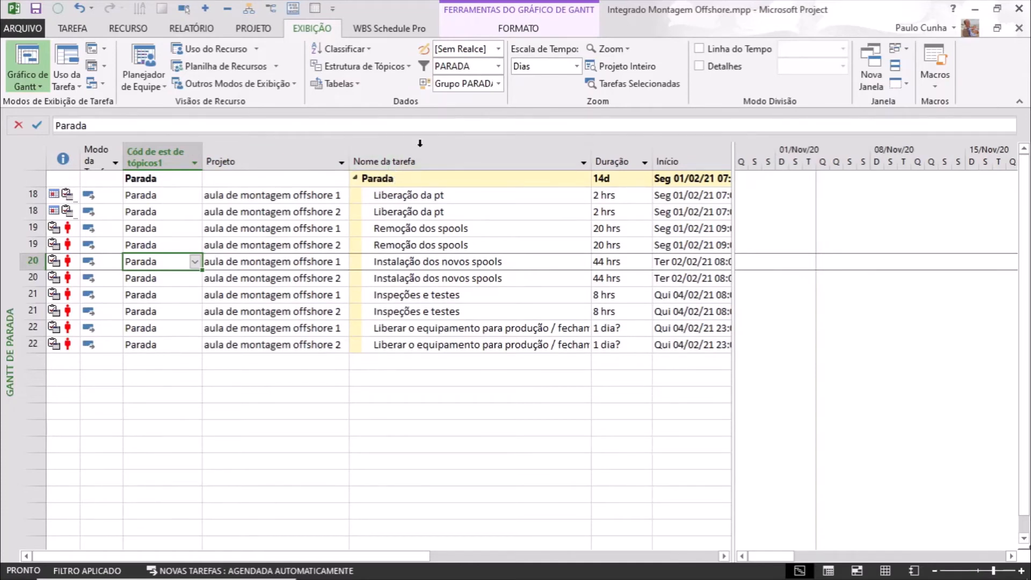
Step: Examine the field that defines Grupo PARADA and inspect the resulting Parada summary row in the task table
{"action": "left_click", "coordinate": [499, 84]}
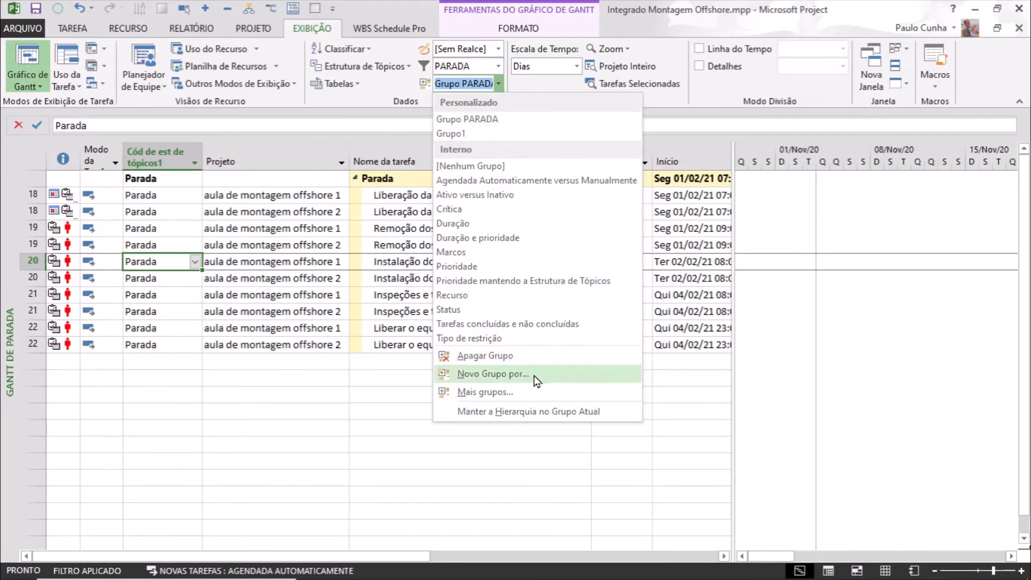
{"action": "left_click", "coordinate": [529, 391]}
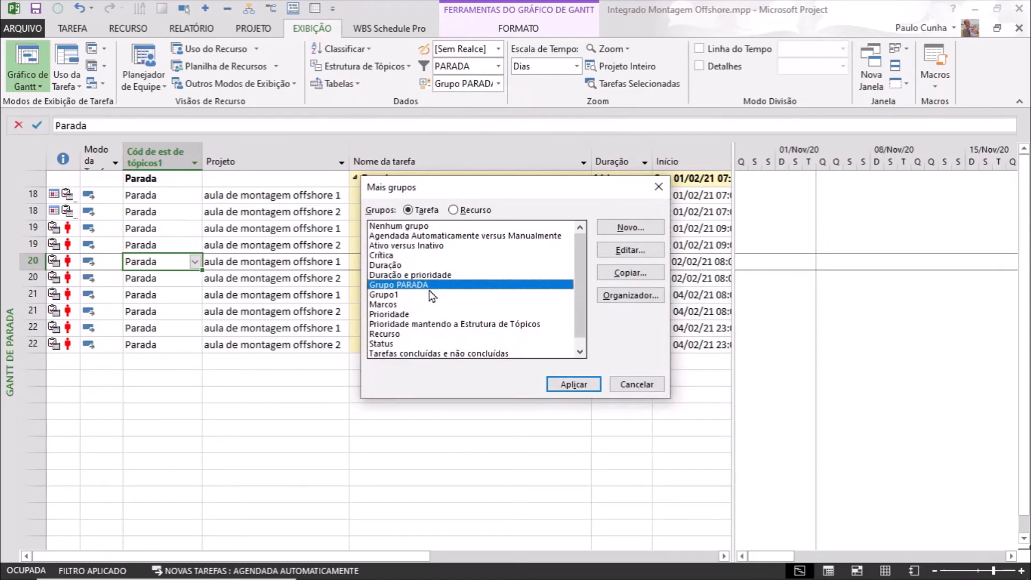
{"action": "left_click", "coordinate": [618, 252]}
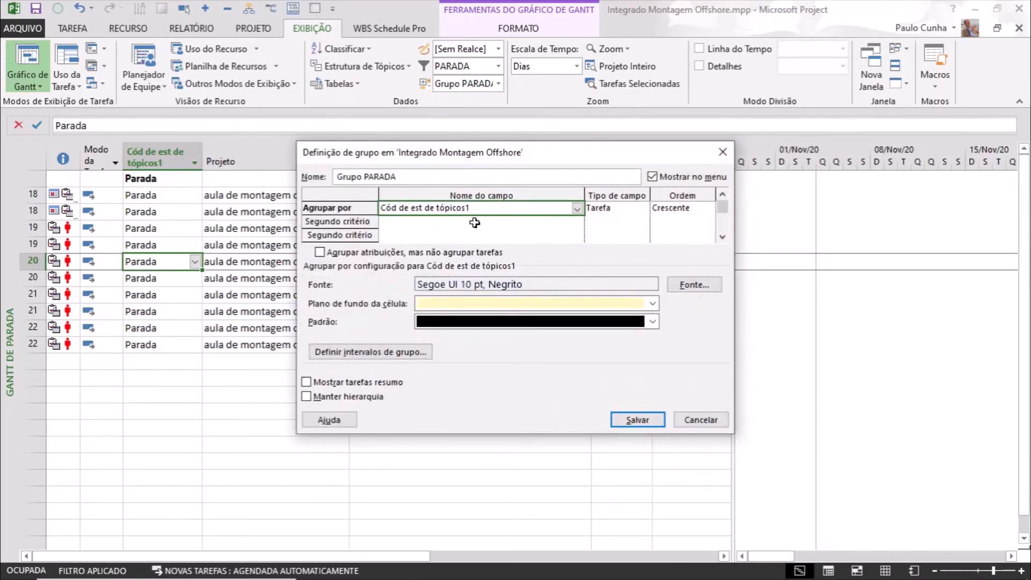
{"action": "left_click", "coordinate": [695, 424]}
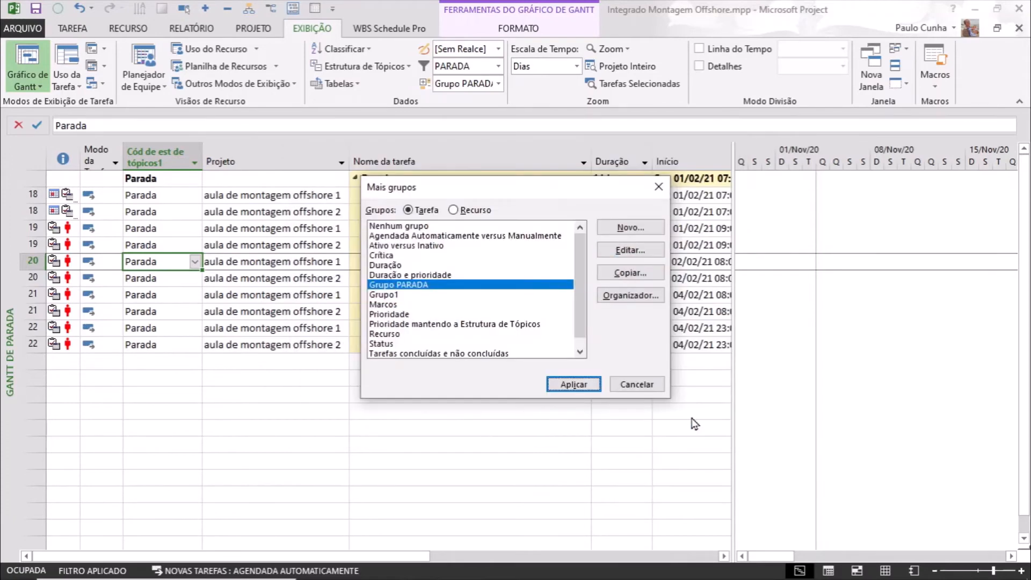
{"action": "left_click", "coordinate": [633, 384]}
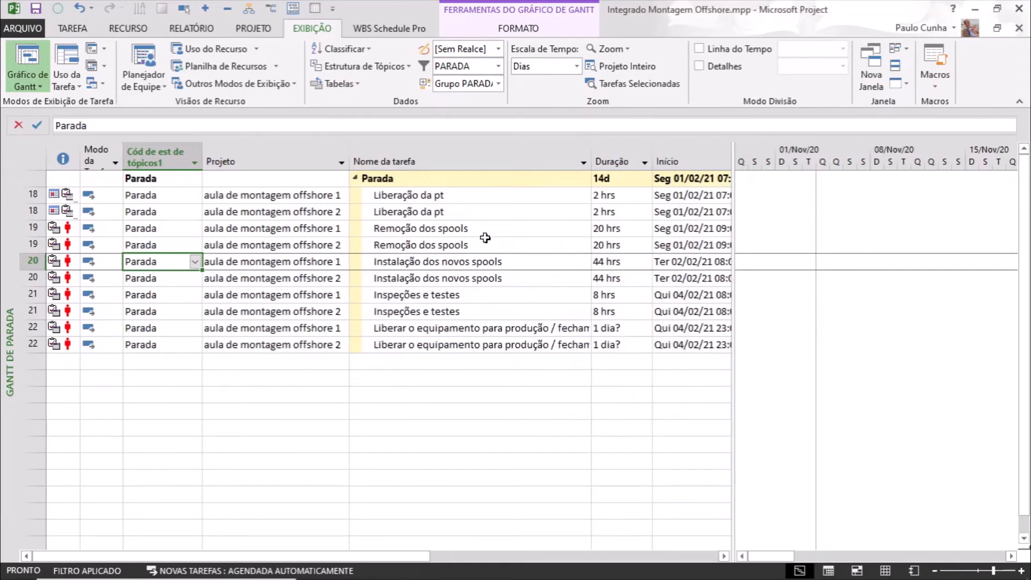
{"action": "left_click", "coordinate": [418, 185]}
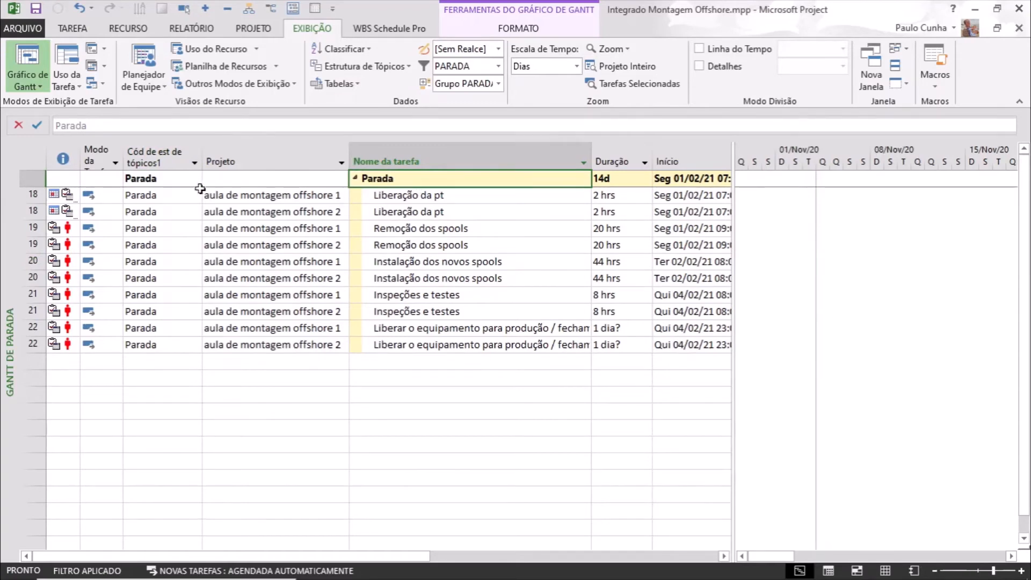
{"action": "left_click", "coordinate": [174, 180]}
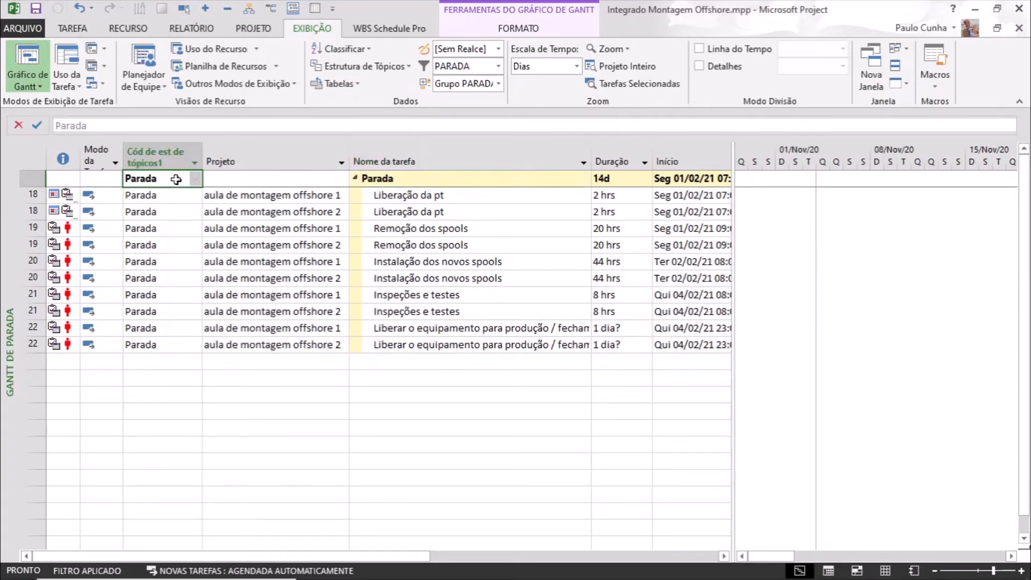
{"action": "left_click", "coordinate": [411, 179]}
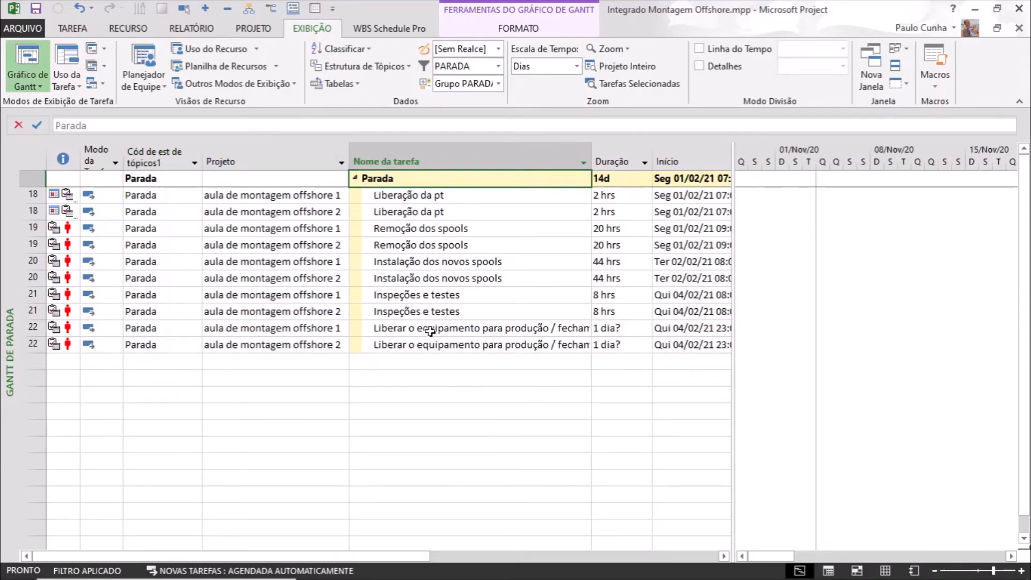
Step: Widen the task table to reveal the Término column and show the Remoção dos spools bar in the chart
{"action": "left_click_drag", "start_coordinate": [733, 254], "coordinate": [818, 234]}
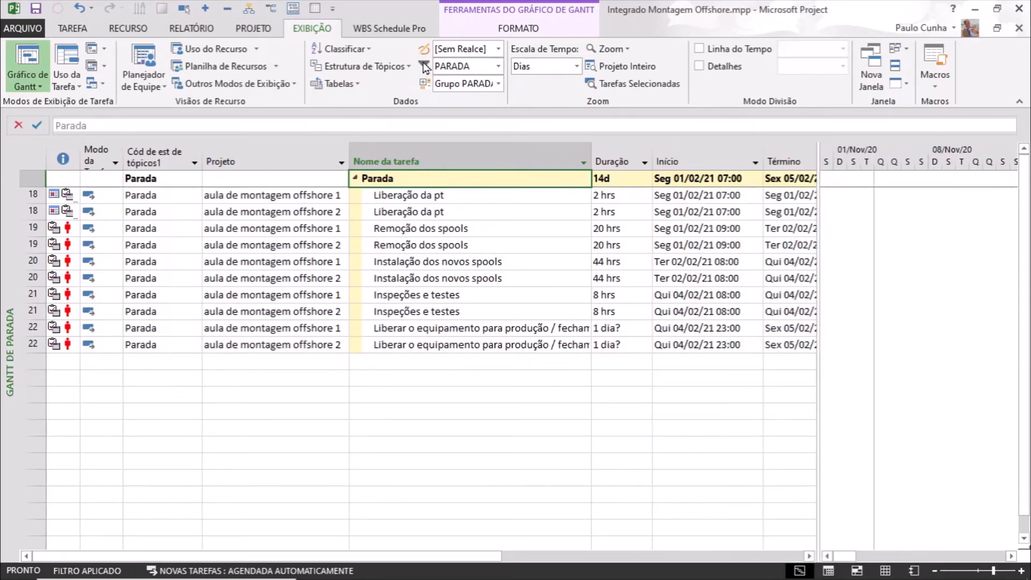
{"action": "left_click", "coordinate": [400, 237]}
{"action": "left_click", "coordinate": [184, 9]}
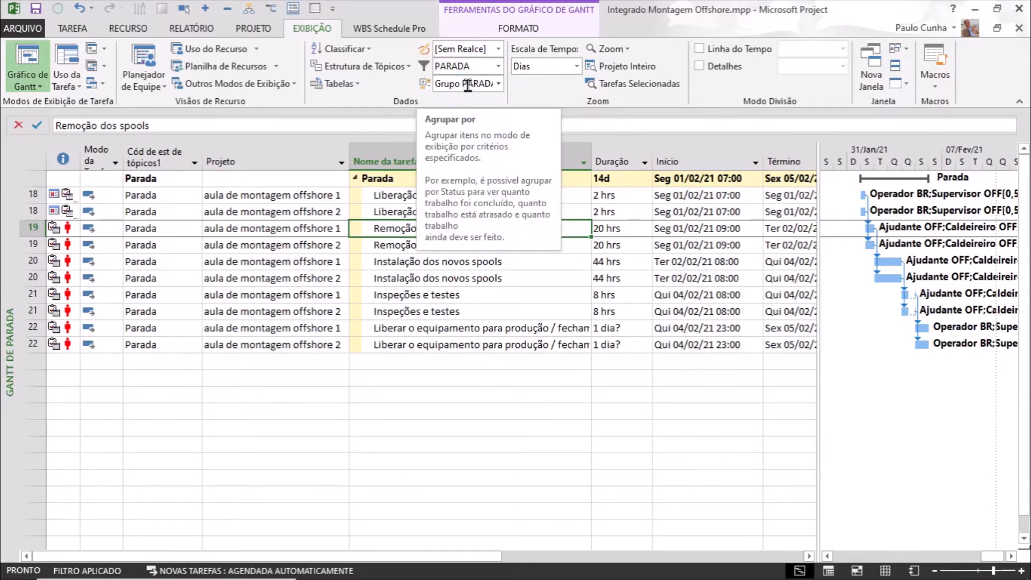
{"action": "left_click", "coordinate": [398, 201]}
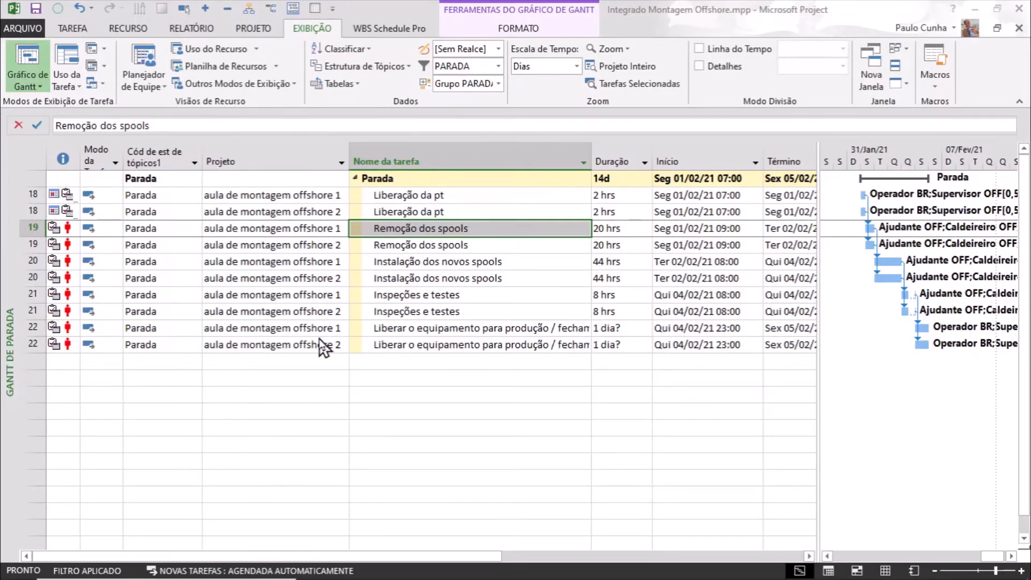
Step: Remove the PARADA filter and review the tasks of both projects under each phase group
{"action": "left_click", "coordinate": [500, 66]}
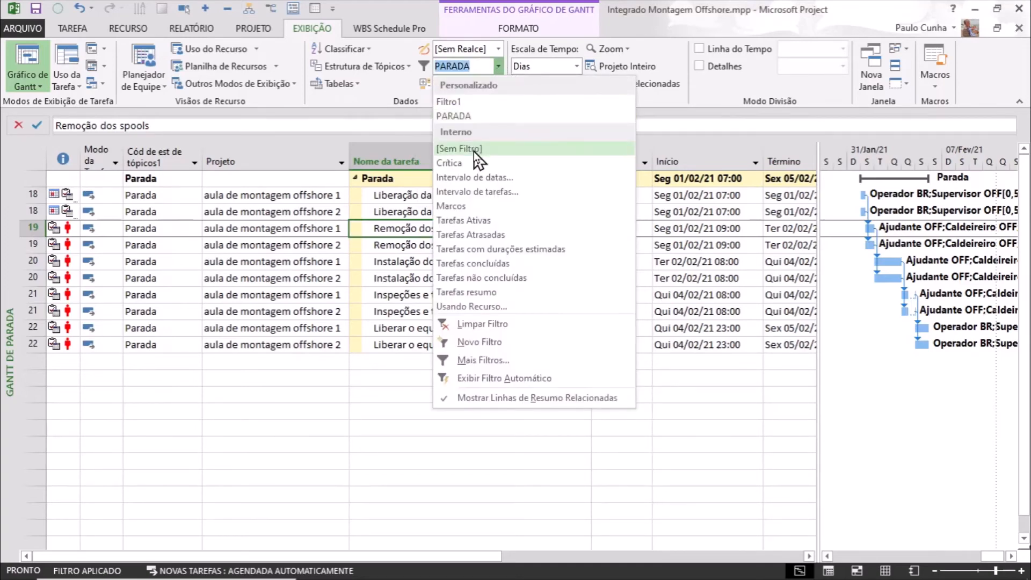
{"action": "left_click", "coordinate": [475, 150]}
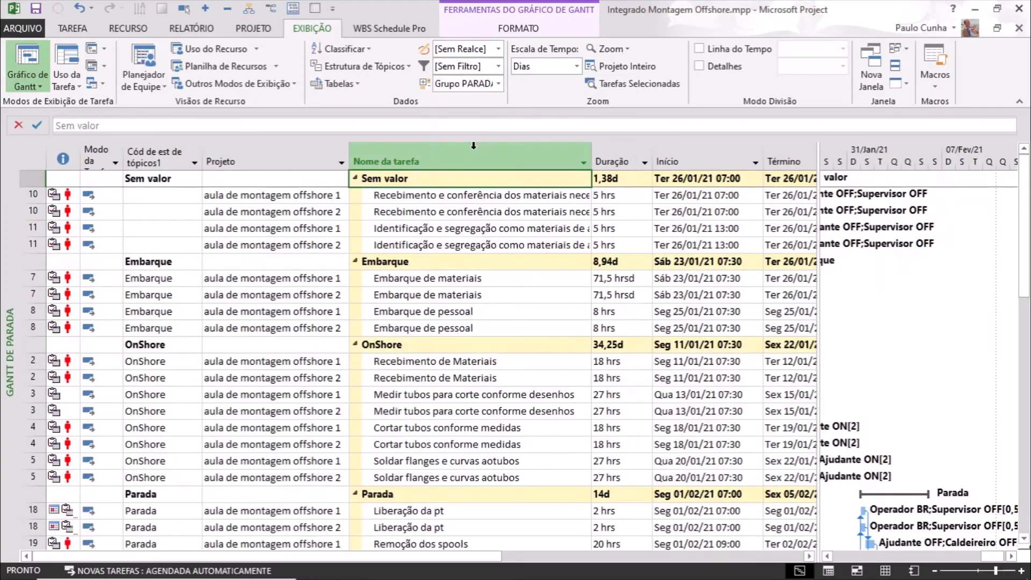
{"action": "left_click", "coordinate": [267, 245]}
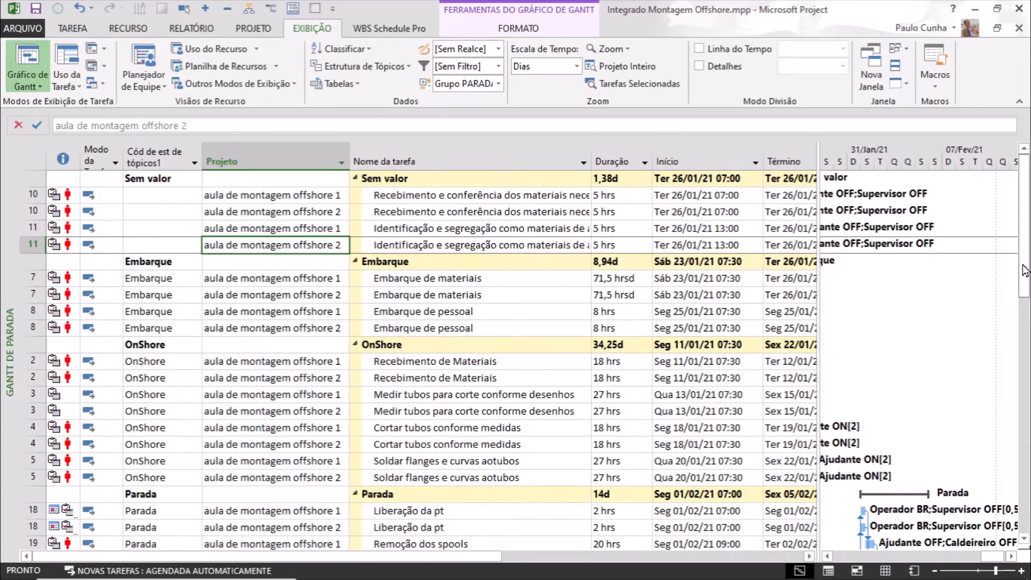
{"action": "left_click_drag", "start_coordinate": [1021, 269], "coordinate": [1022, 335]}
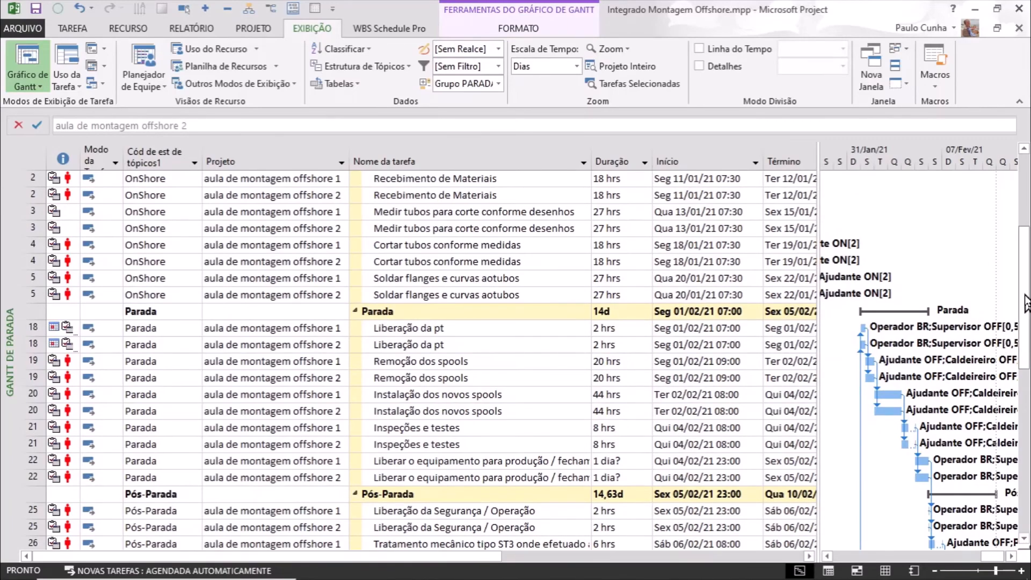
{"action": "left_click", "coordinate": [1019, 482]}
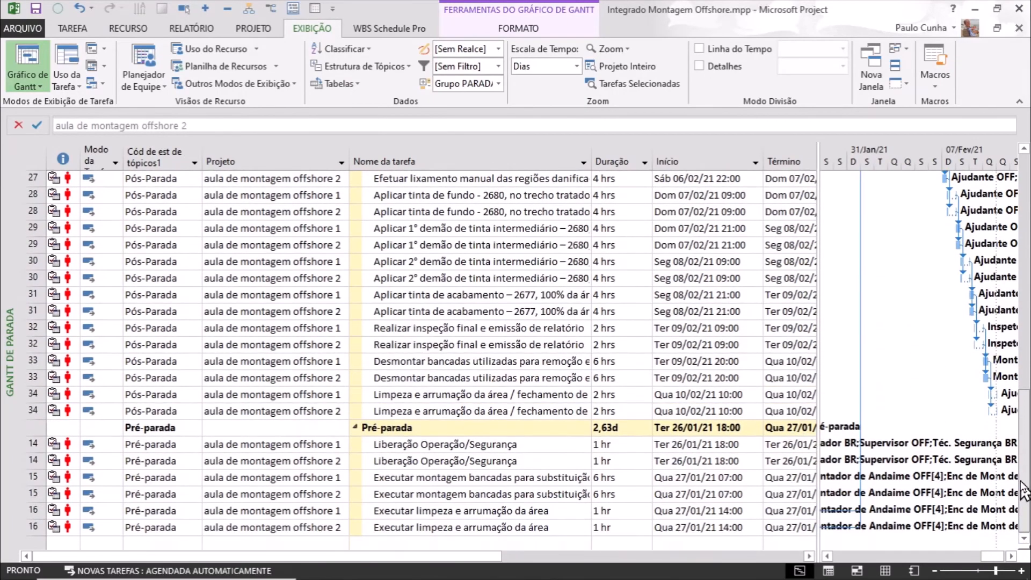
{"action": "left_click", "coordinate": [1023, 308]}
{"action": "left_click_drag", "start_coordinate": [1025, 309], "coordinate": [1023, 196]}
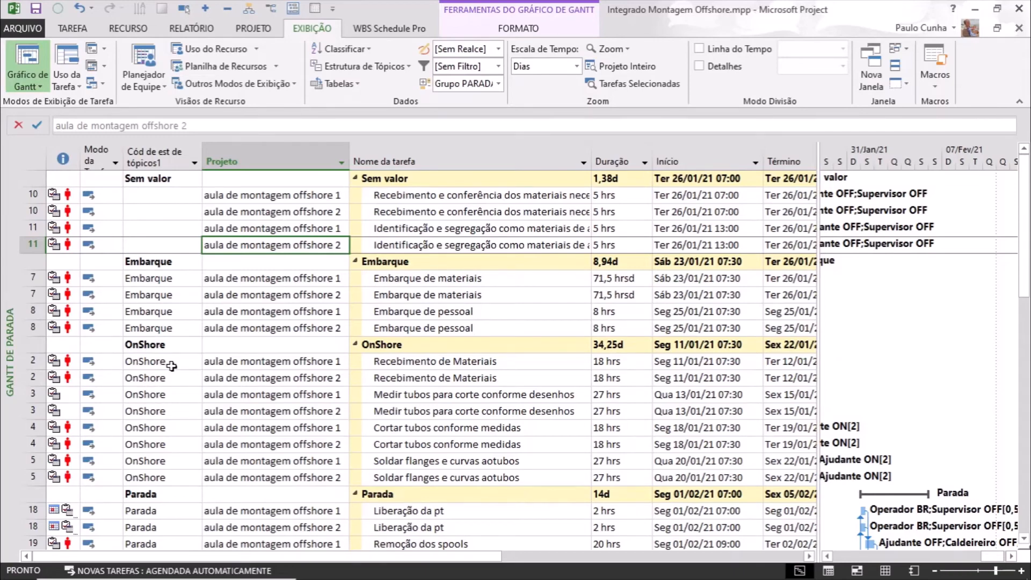
{"action": "left_click", "coordinate": [173, 348]}
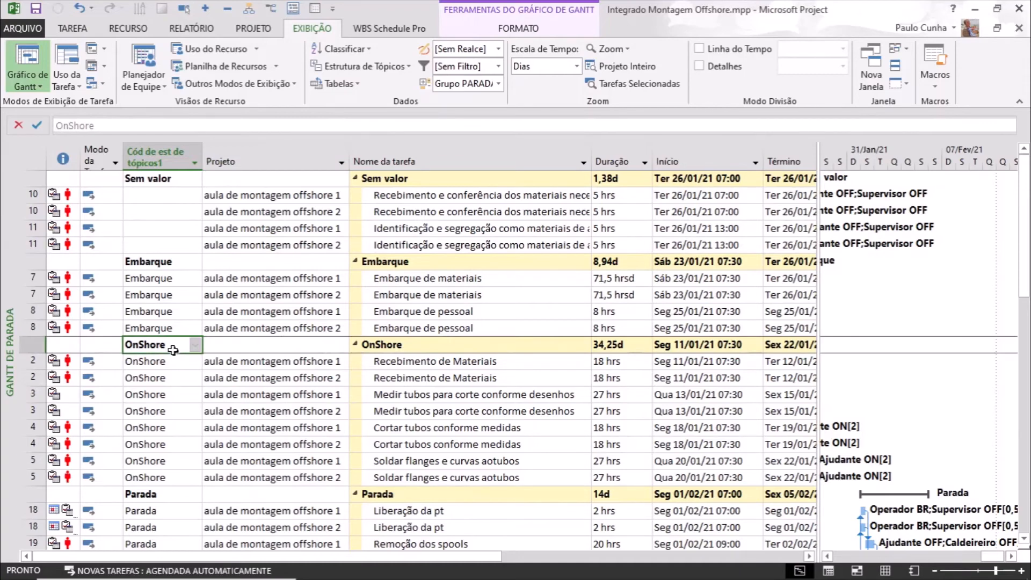
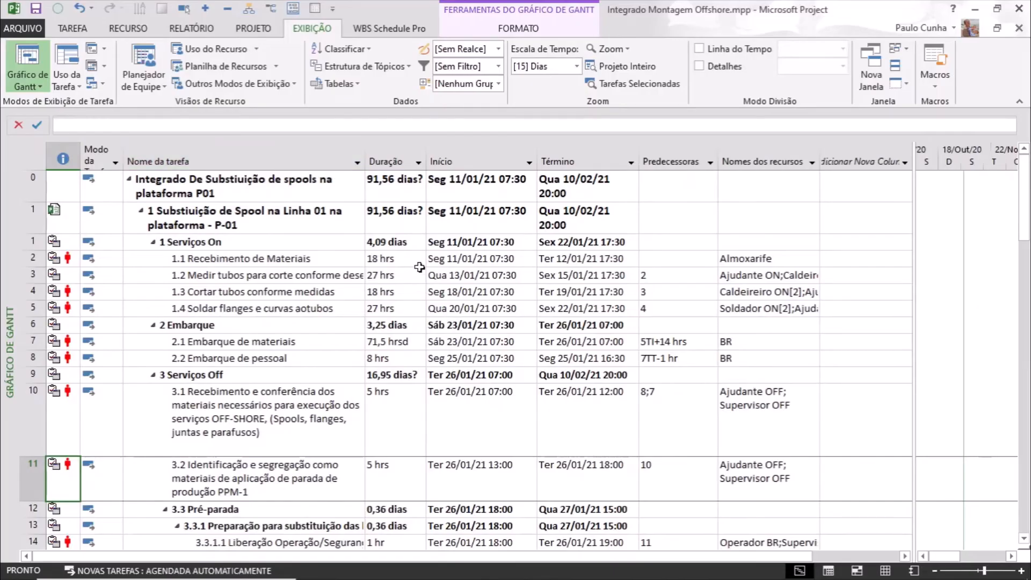
Step: In the Gráfico de Gantt view, collapse the two inserted spool-replacement projects, Linha 01 and Linha 02
{"action": "left_click", "coordinate": [231, 257]}
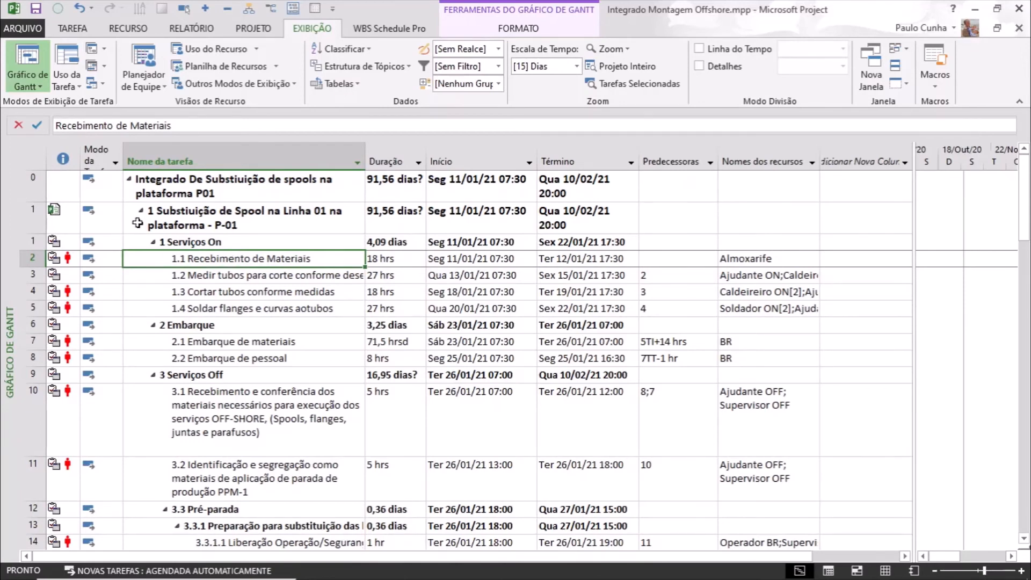
{"action": "mouse_move", "coordinate": [59, 221]}
{"action": "left_click", "coordinate": [142, 219]}
{"action": "left_click", "coordinate": [141, 243]}
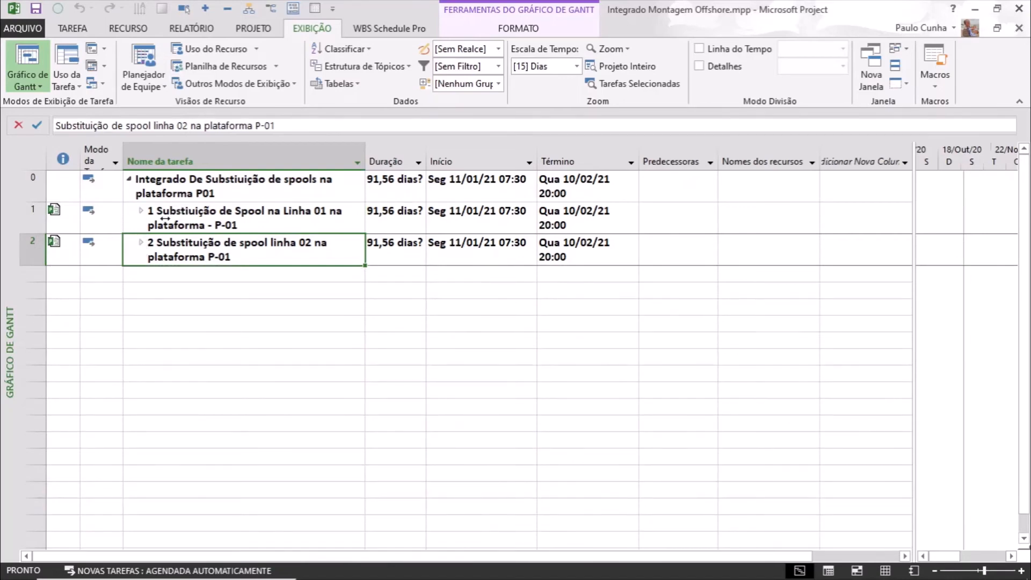
{"action": "left_click", "coordinate": [55, 212]}
{"action": "mouse_move", "coordinate": [54, 212]}
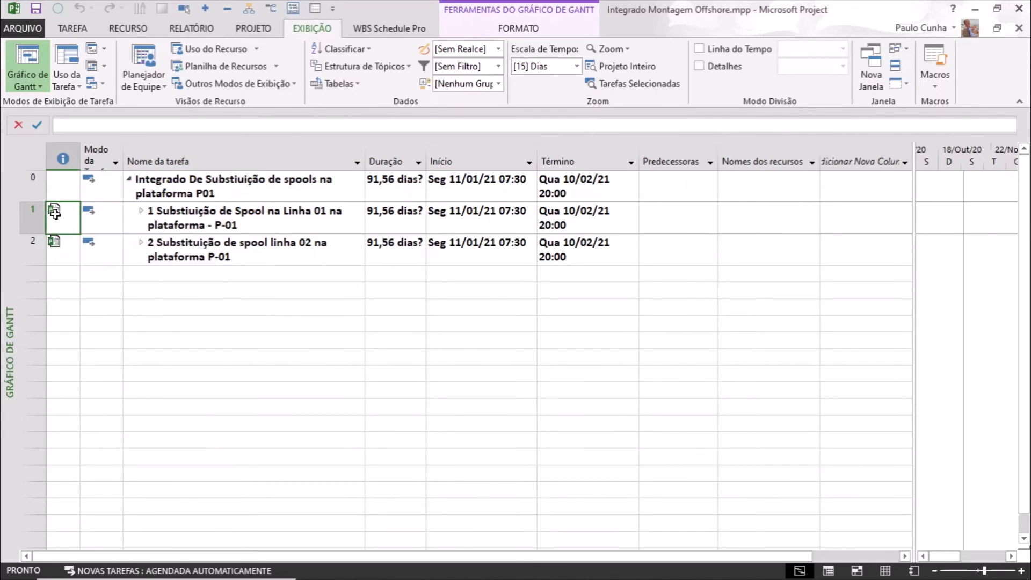
{"action": "left_click", "coordinate": [105, 222]}
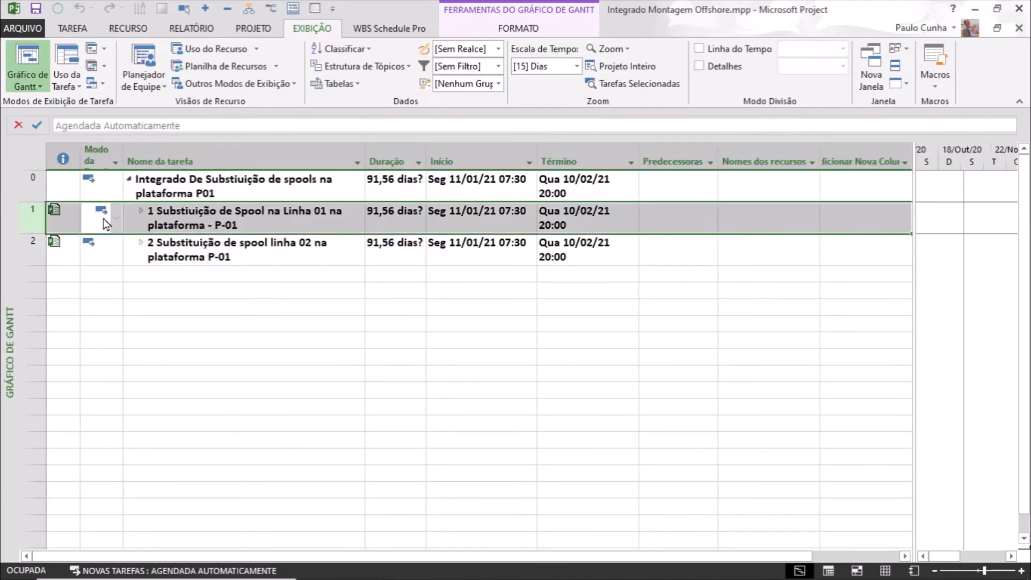
{"action": "double_click", "coordinate": [106, 222]}
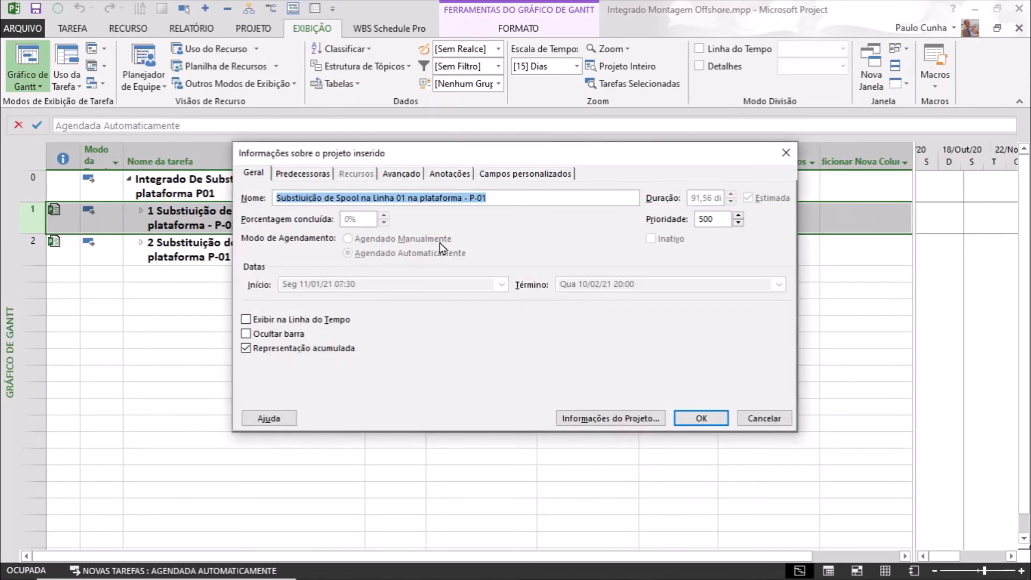
{"action": "left_click", "coordinate": [761, 418]}
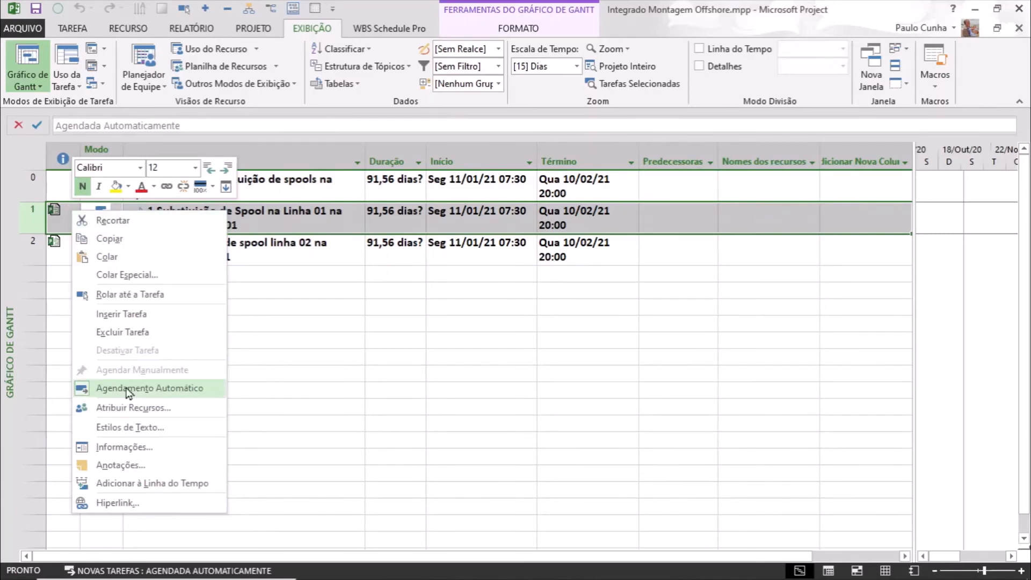
Step: Unlink the inserted Linha 01 project from its source file and check its subtasks in the table
{"action": "left_click", "coordinate": [129, 447]}
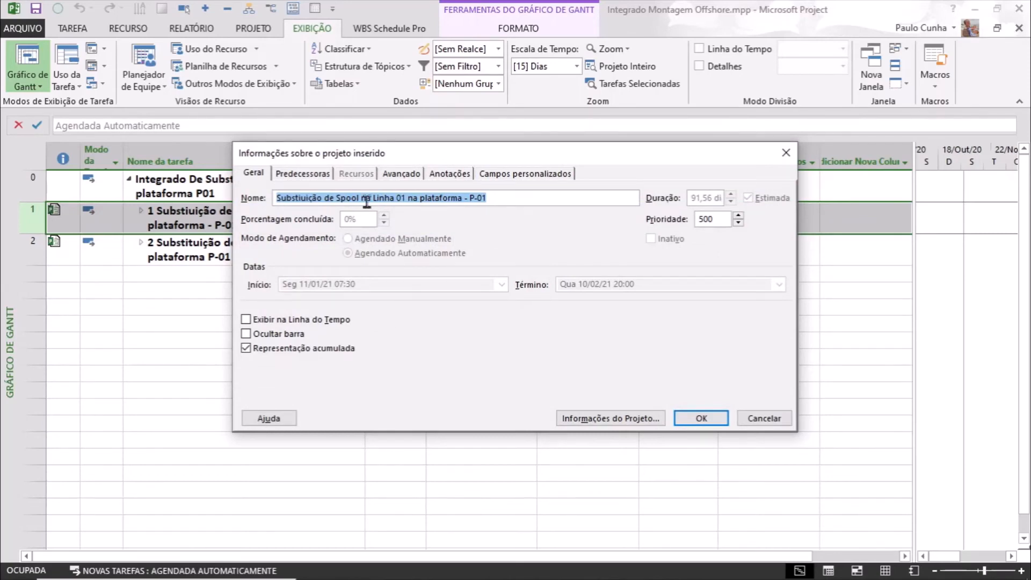
{"action": "left_click", "coordinate": [404, 174]}
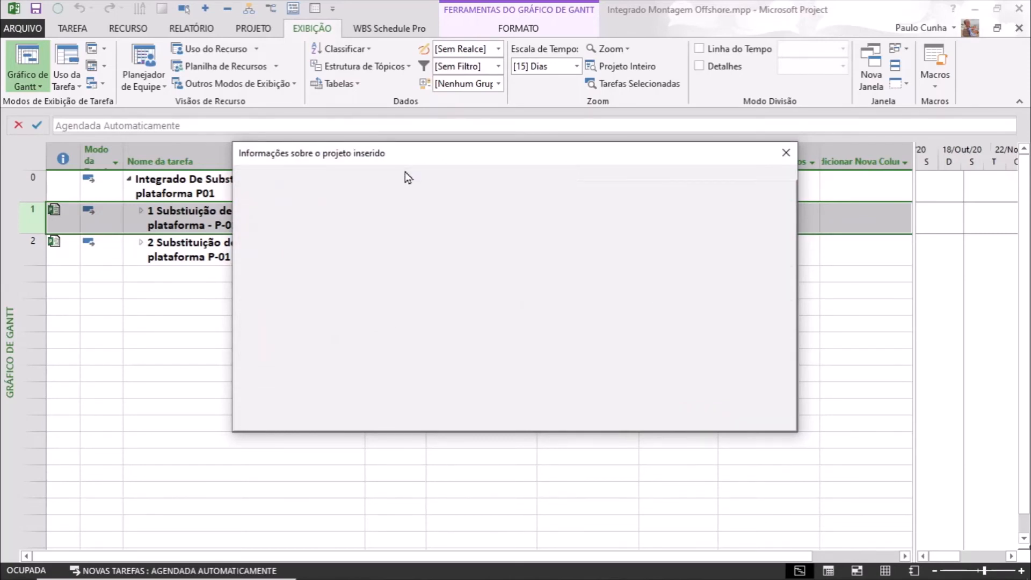
{"action": "left_click", "coordinate": [289, 232]}
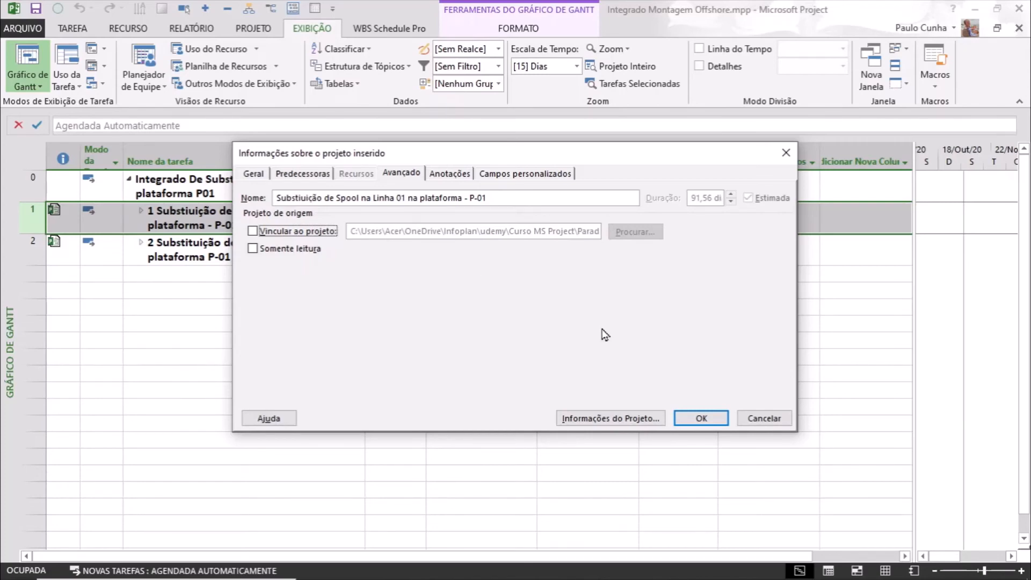
{"action": "left_click", "coordinate": [692, 421]}
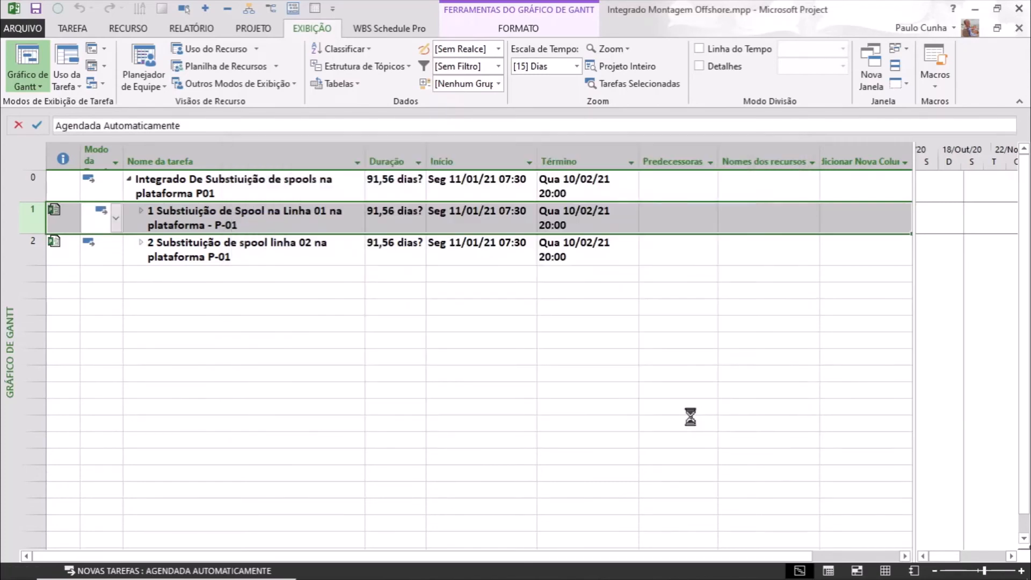
{"action": "left_click", "coordinate": [175, 218]}
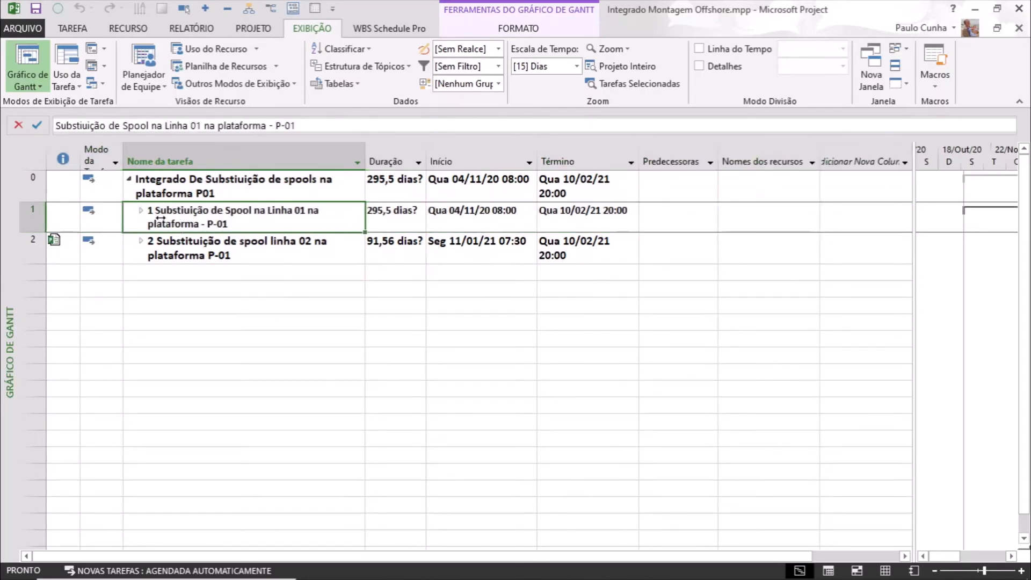
{"action": "left_click", "coordinate": [142, 211]}
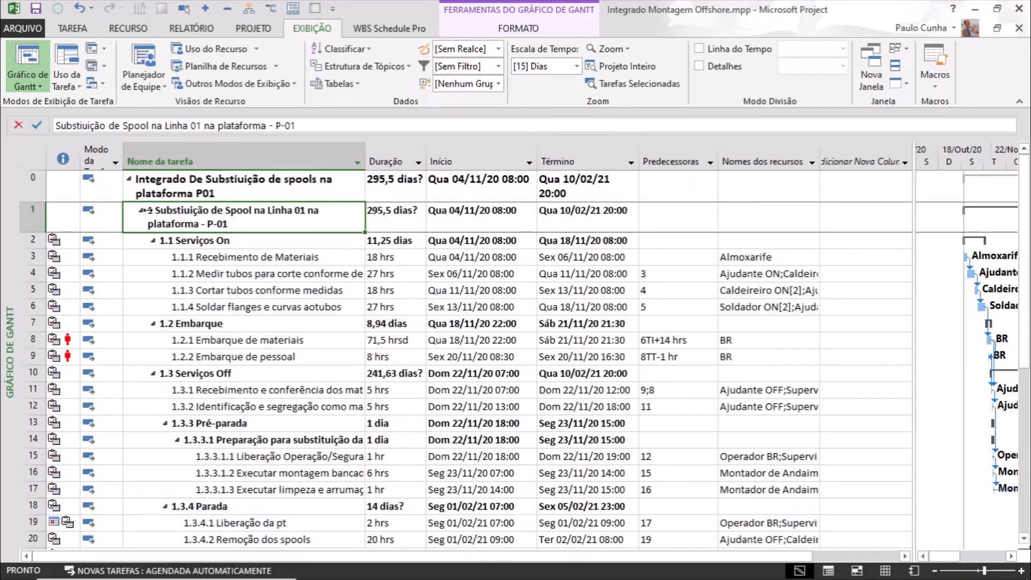
{"action": "left_click", "coordinate": [142, 211]}
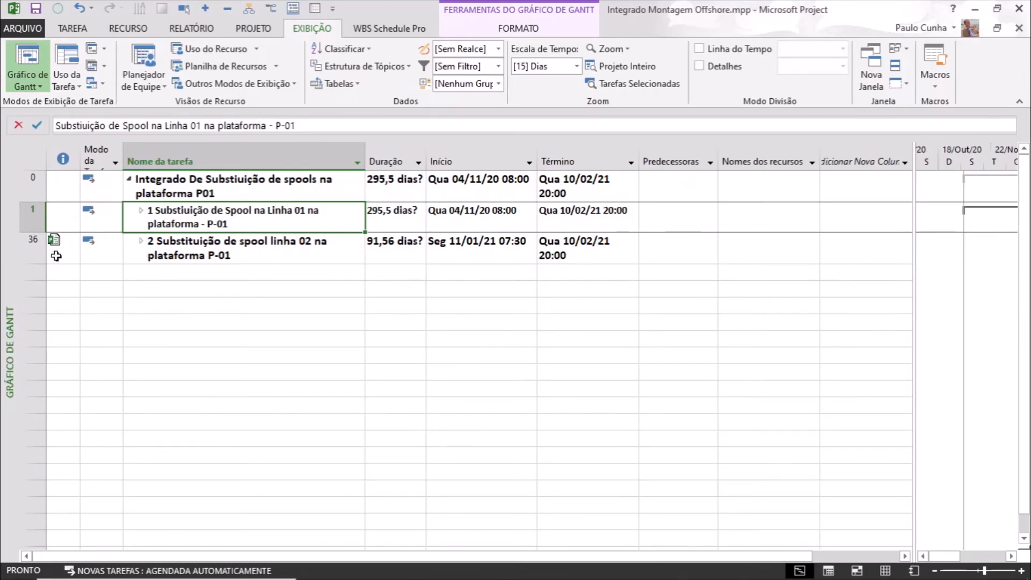
Step: Unlink the inserted Linha 02 project from its source file aula de montagem offshore 2.mpp
{"action": "mouse_move", "coordinate": [55, 244]}
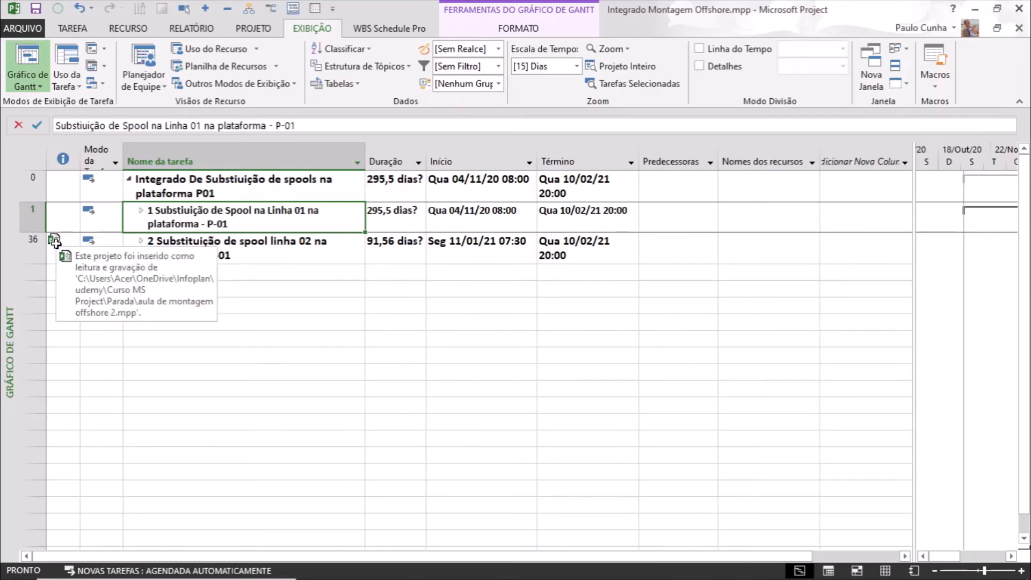
{"action": "left_click", "coordinate": [55, 243]}
{"action": "right_click", "coordinate": [55, 241]}
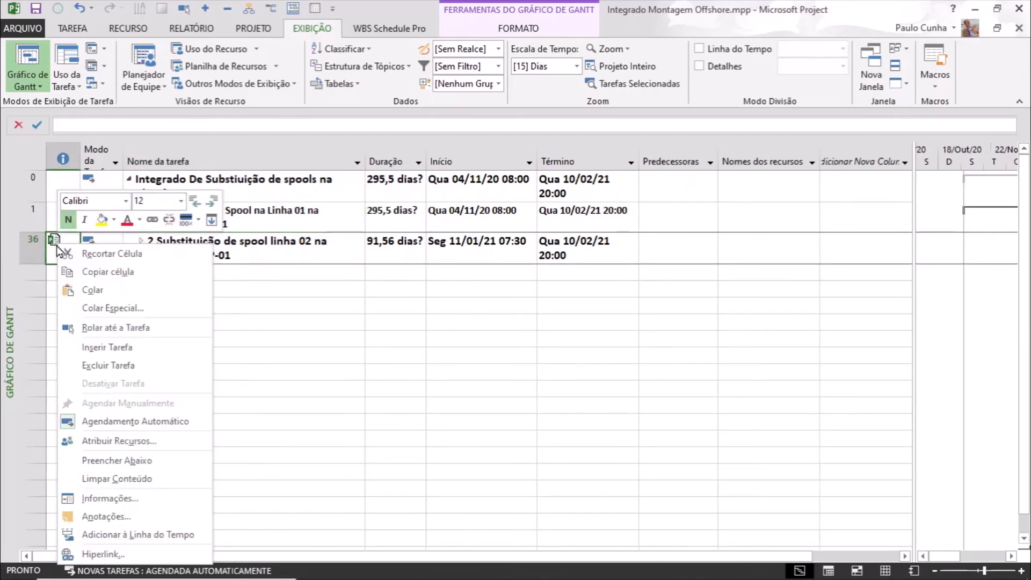
{"action": "left_click", "coordinate": [112, 497]}
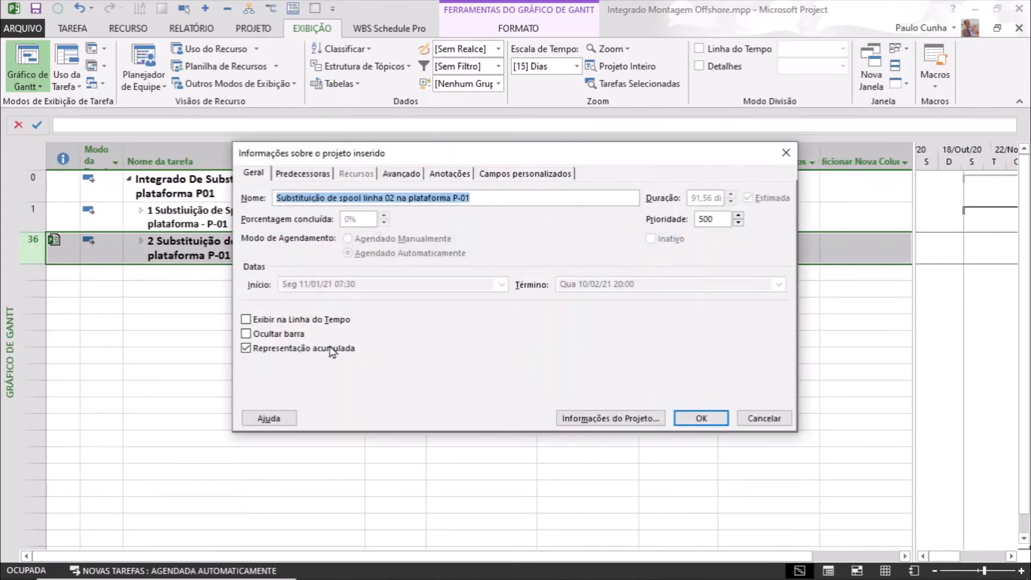
{"action": "left_click", "coordinate": [403, 179]}
{"action": "left_click", "coordinate": [325, 236]}
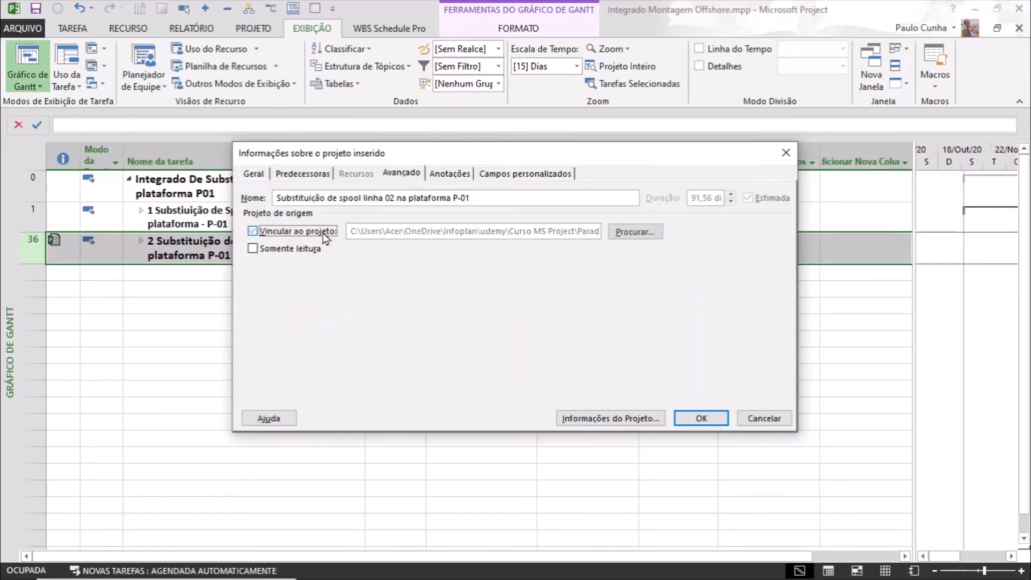
{"action": "left_click", "coordinate": [698, 418]}
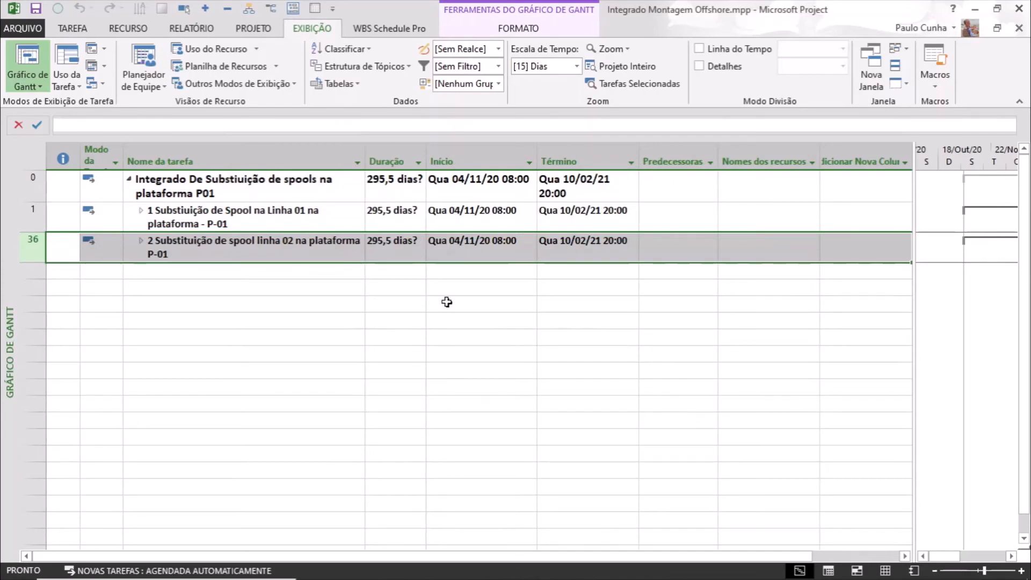
Step: Narrow the Nome da tarefa column and expand the subtasks of both the Linha 01 and Linha 02 projects
{"action": "left_click_drag", "start_coordinate": [362, 162], "coordinate": [261, 161]}
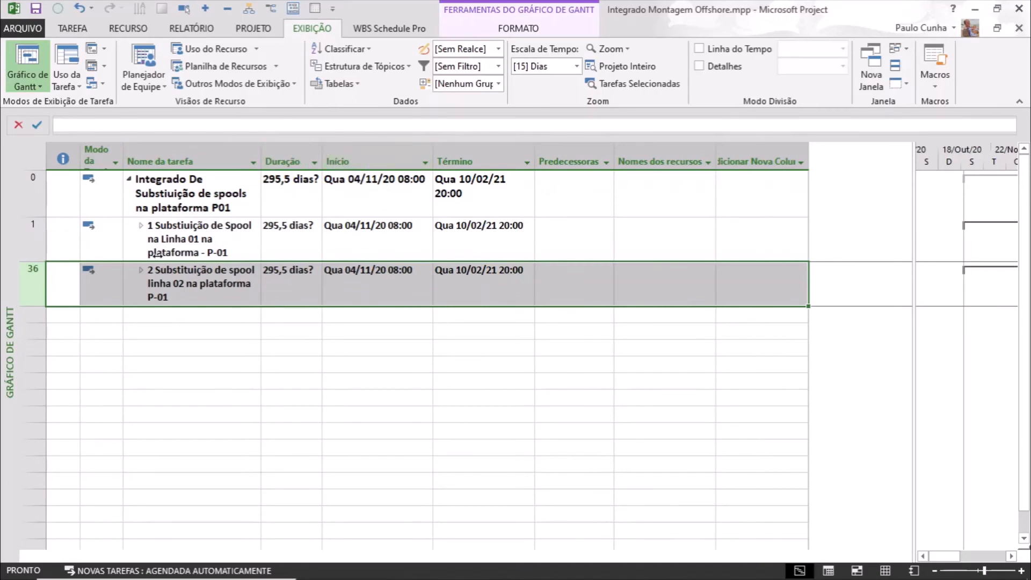
{"action": "left_click", "coordinate": [142, 271]}
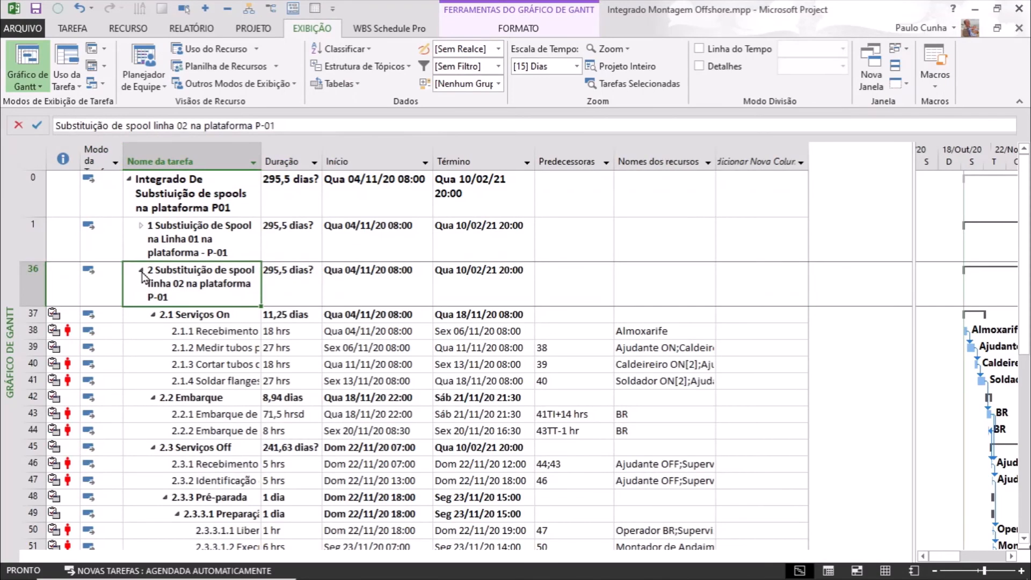
{"action": "left_click", "coordinate": [142, 226]}
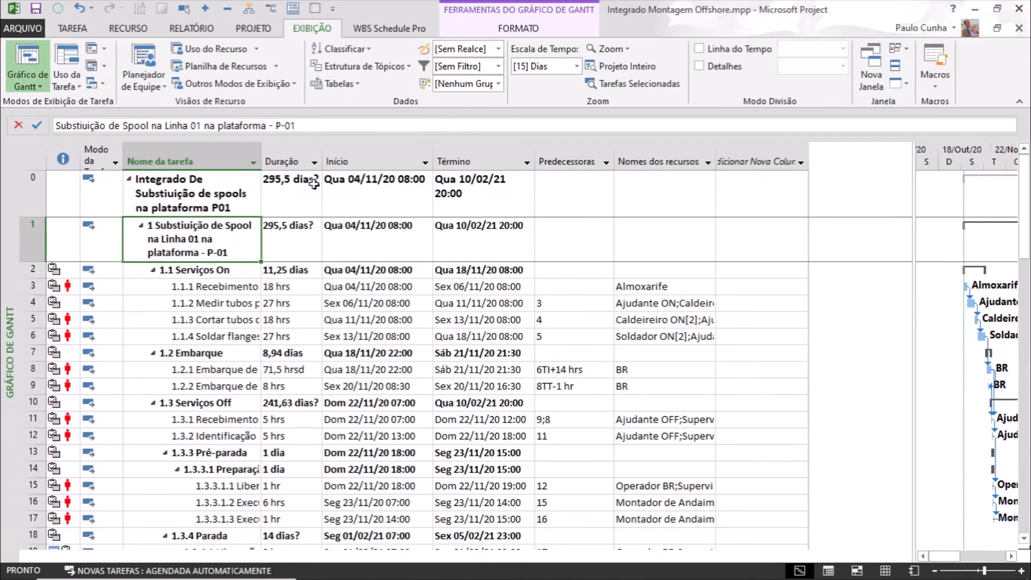
Step: Insert a Calendário da tarefa column before the Início column in the Gantt table
{"action": "right_click", "coordinate": [358, 160]}
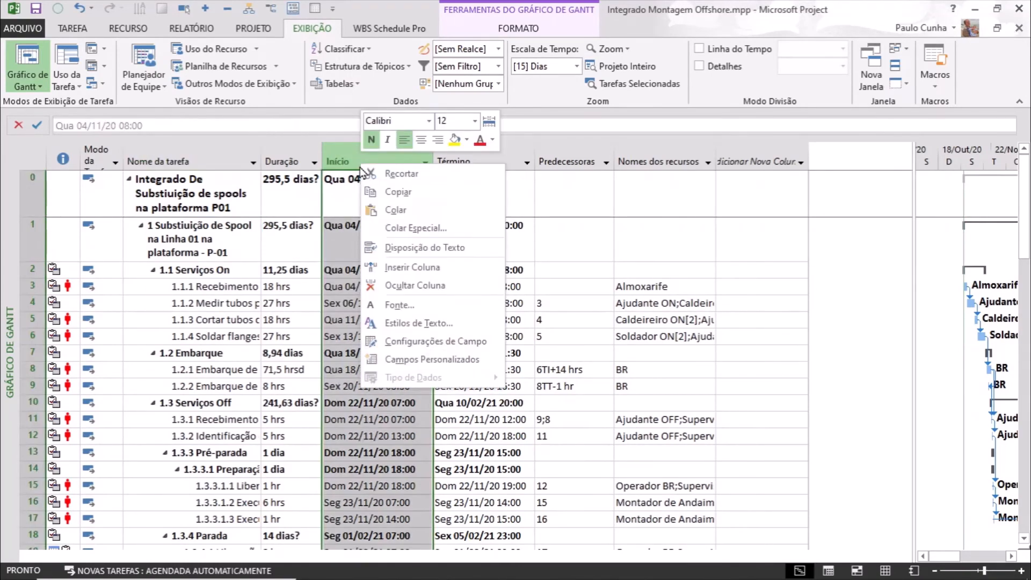
{"action": "left_click", "coordinate": [403, 267]}
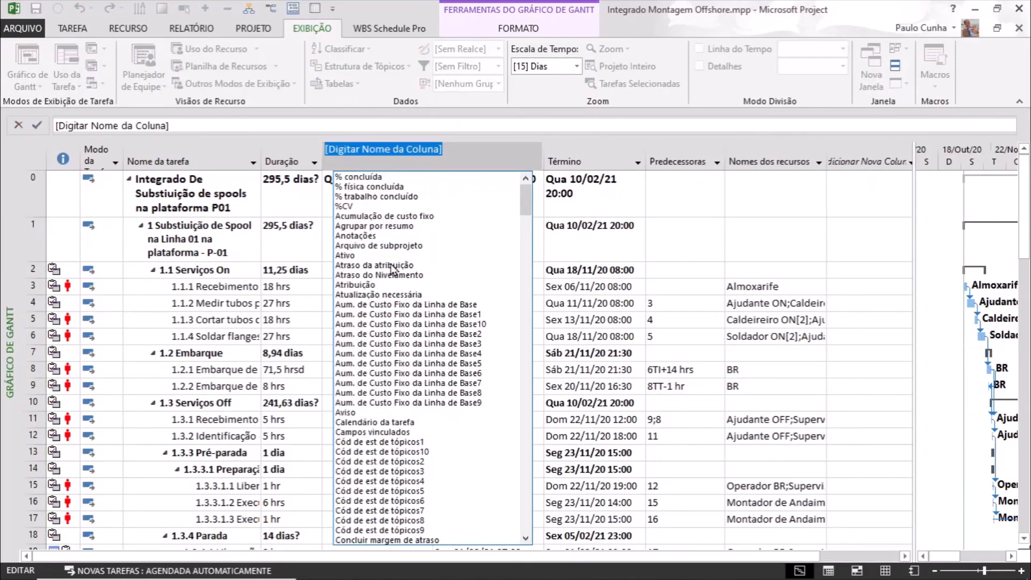
{"action": "type", "text": "calendário da tarefa"}
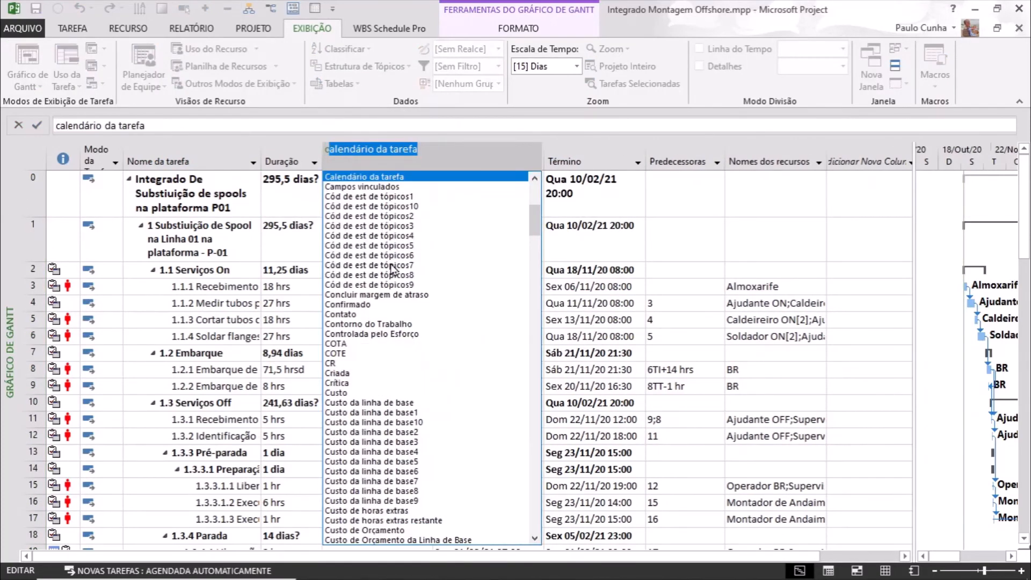
{"action": "key", "text": "Return"}
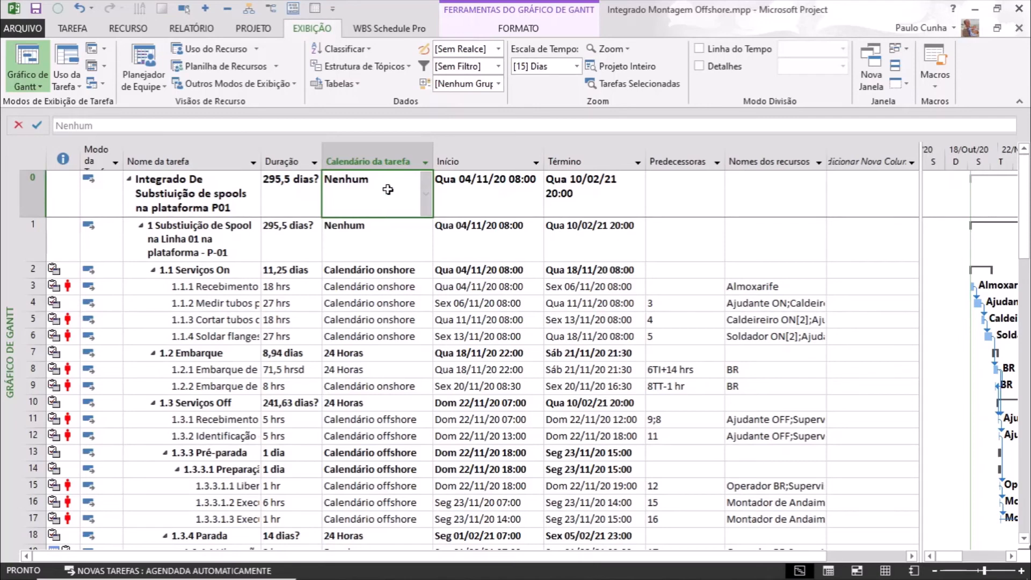
Step: Insert a Tipo de restrição column between Calendário da tarefa and Início
{"action": "right_click", "coordinate": [473, 154]}
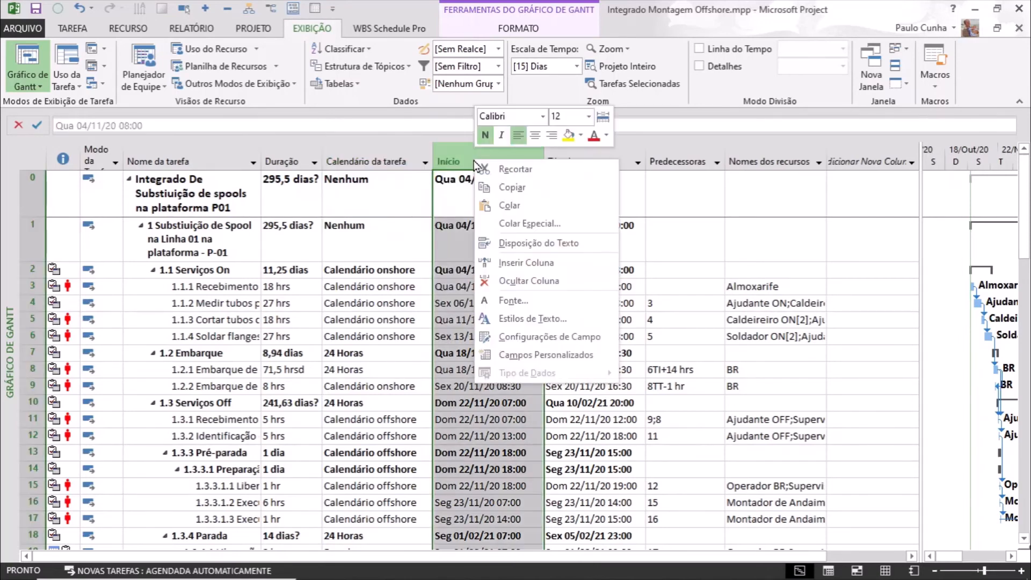
{"action": "left_click", "coordinate": [497, 263]}
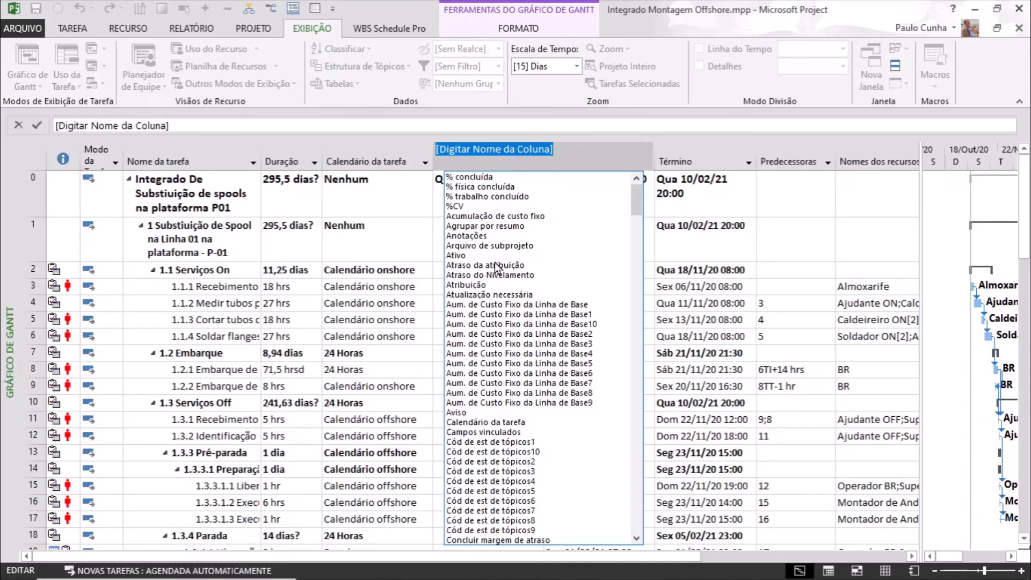
{"action": "type", "text": "t"}
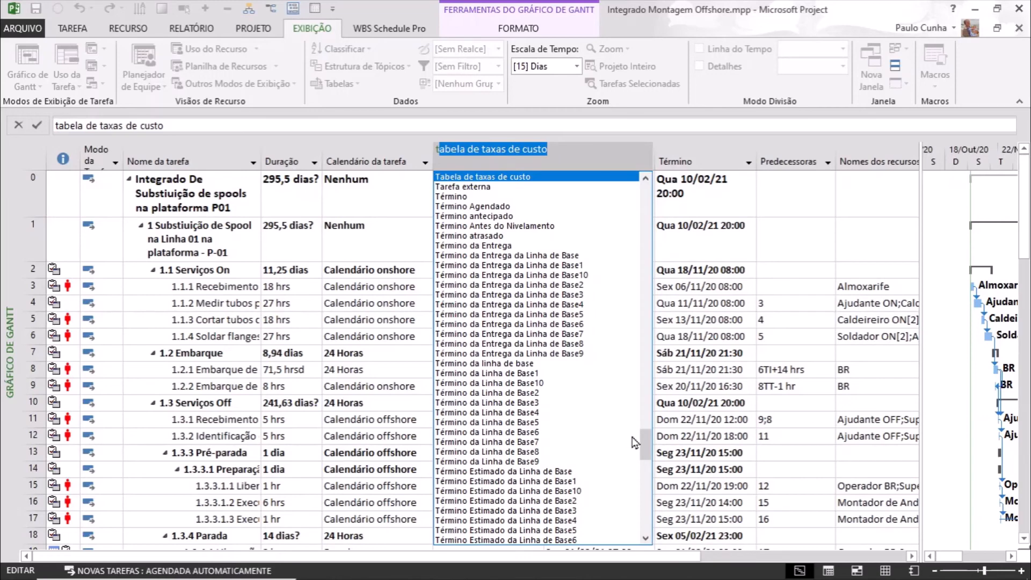
{"action": "type", "text": "ipo"}
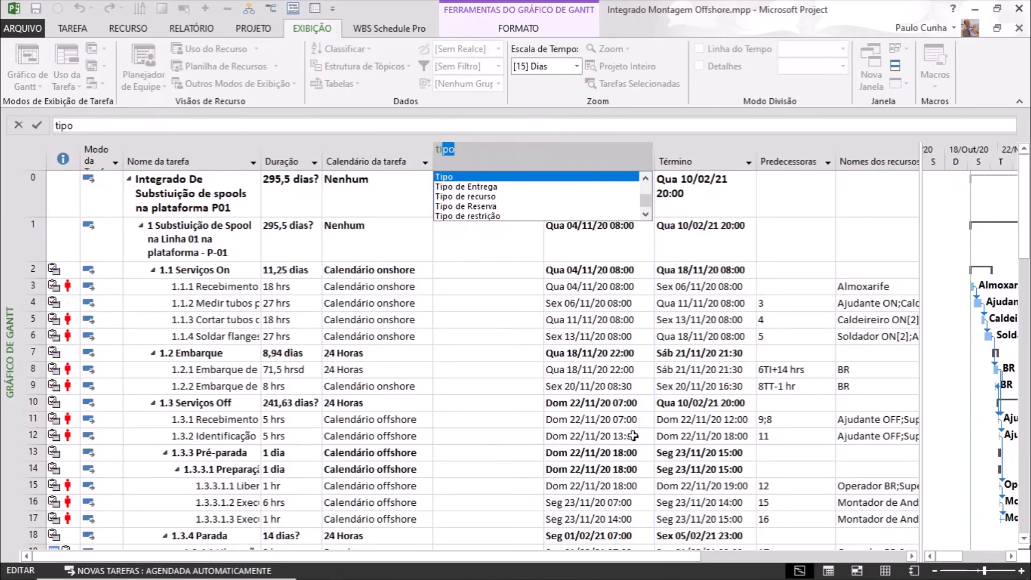
{"action": "left_click", "coordinate": [474, 218]}
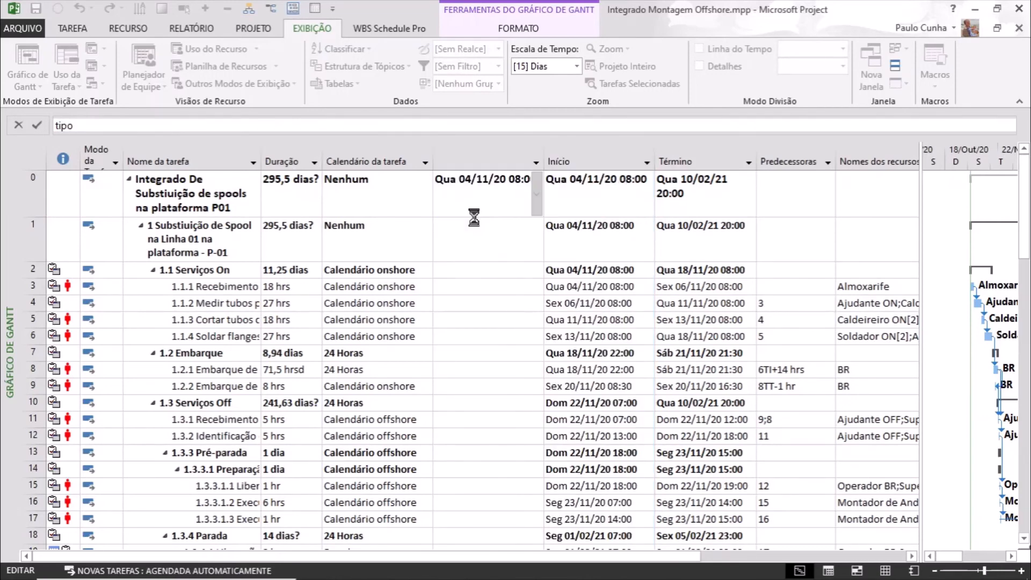
Step: Review the Tipo de restrição and task calendar of every task from row 12 to the last task of Linha 02
{"action": "left_click", "coordinate": [485, 434]}
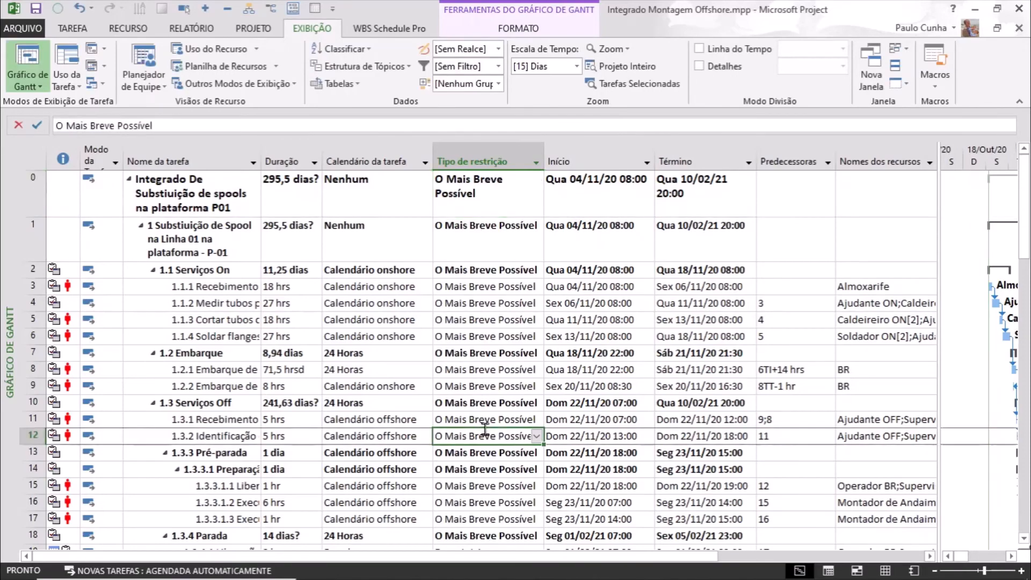
{"action": "key", "text": "Down"}
{"action": "key", "text": "Down"}
{"action": "key", "text": "Down"}
{"action": "key", "text": "Down"}
{"action": "key", "text": "Down"}
{"action": "key", "text": "Down"}
{"action": "key", "text": "Down"}
{"action": "key", "text": "Down"}
{"action": "key", "text": "Down"}
{"action": "key", "text": "Down"}
{"action": "key", "text": "Down"}
{"action": "key", "text": "Down"}
{"action": "key", "text": "Down"}
{"action": "key", "text": "Down"}
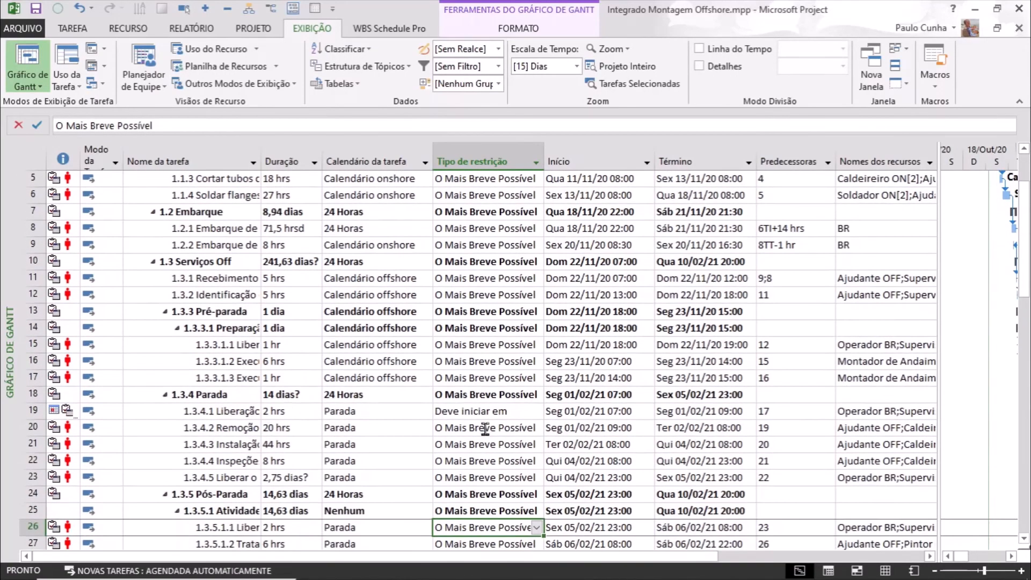
{"action": "key", "text": "Down"}
{"action": "key", "text": "Down"}
{"action": "key", "text": "Down"}
{"action": "key", "text": "Down"}
{"action": "key", "text": "Down"}
{"action": "key", "text": "Down"}
{"action": "key", "text": "Down"}
{"action": "key", "text": "Down"}
{"action": "key", "text": "Down"}
{"action": "key", "text": "Down"}
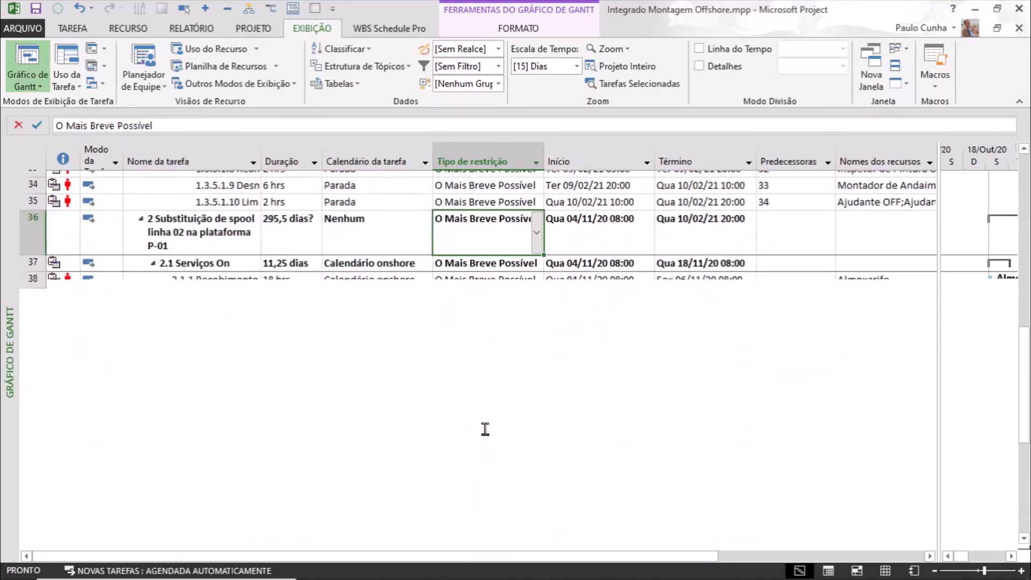
{"action": "key", "text": "Down"}
{"action": "key", "text": "Down"}
{"action": "key", "text": "Down"}
{"action": "key", "text": "Down"}
{"action": "key", "text": "Down"}
{"action": "key", "text": "Down"}
{"action": "key", "text": "Down"}
{"action": "key", "text": "Down"}
{"action": "key", "text": "Down"}
{"action": "key", "text": "Down"}
{"action": "key", "text": "Down"}
{"action": "key", "text": "Down"}
{"action": "key", "text": "Down"}
{"action": "key", "text": "Down"}
{"action": "key", "text": "Down"}
{"action": "key", "text": "Down"}
{"action": "key", "text": "Down"}
{"action": "key", "text": "Down"}
{"action": "key", "text": "Down"}
{"action": "key", "text": "Down"}
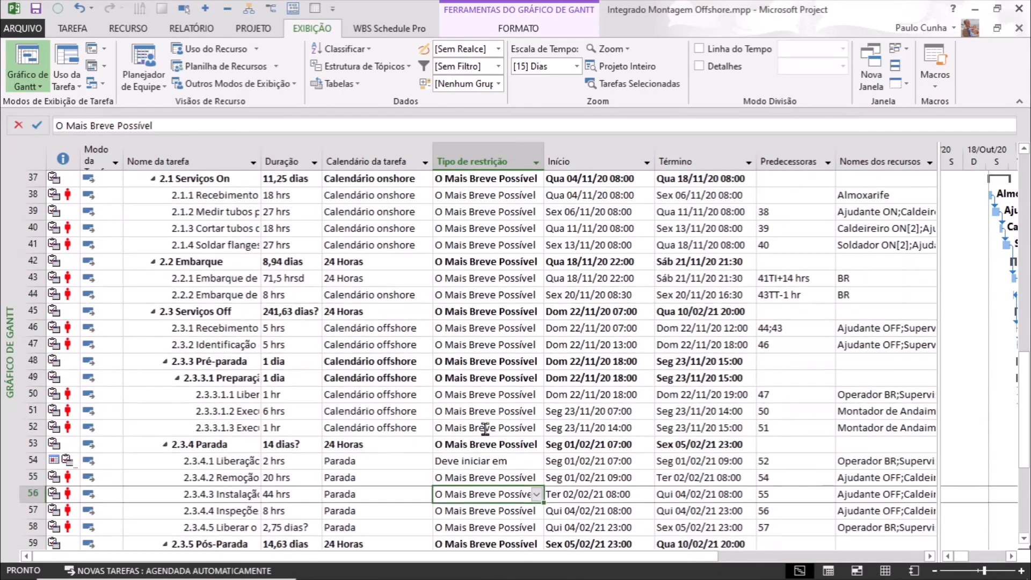
{"action": "key", "text": "Down"}
{"action": "key", "text": "Down"}
{"action": "key", "text": "Down"}
{"action": "key", "text": "Down"}
{"action": "key", "text": "Down"}
{"action": "key", "text": "Down"}
{"action": "key", "text": "Down"}
{"action": "key", "text": "Down"}
{"action": "key", "text": "Down"}
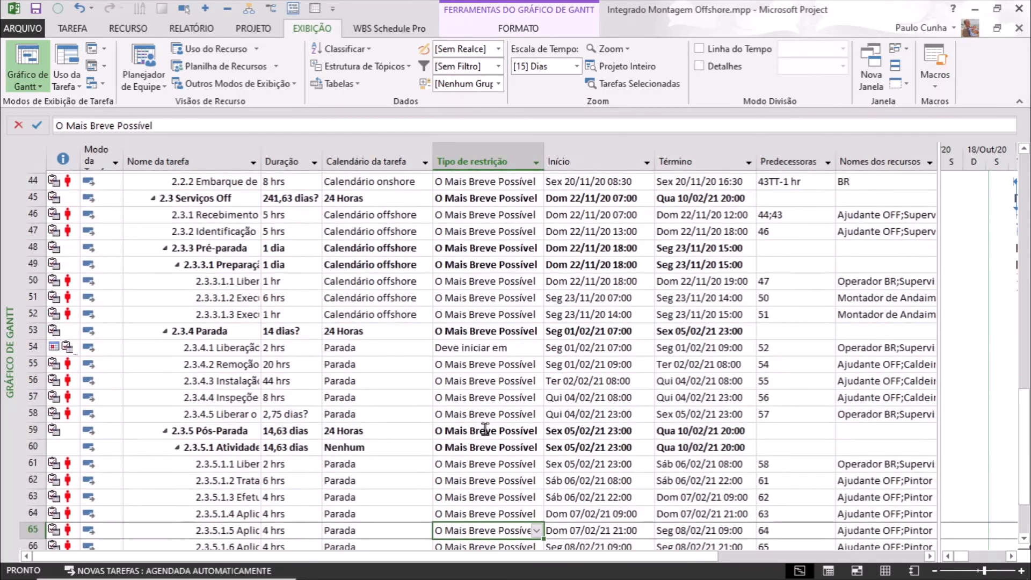
{"action": "key", "text": "Down"}
{"action": "key", "text": "Down"}
{"action": "key", "text": "Down"}
{"action": "key", "text": "Down"}
{"action": "key", "text": "Down"}
{"action": "key", "text": "Down"}
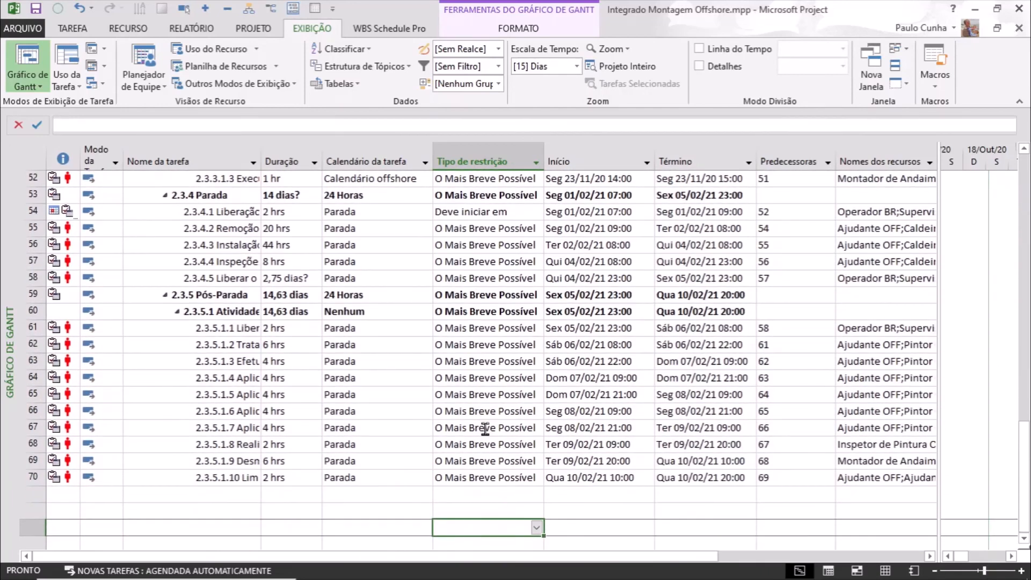
{"action": "key", "text": "Up"}
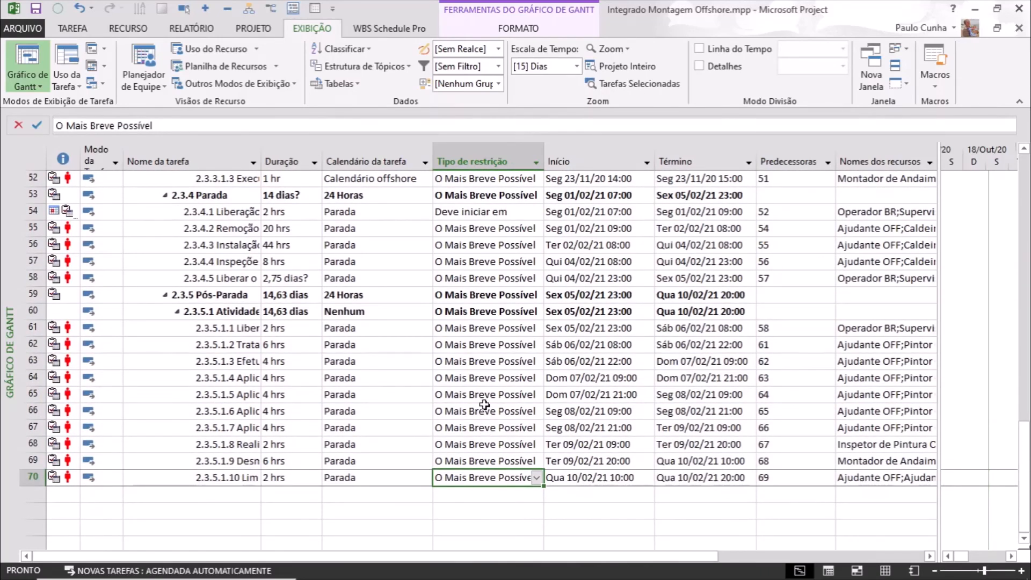
Step: Examine the constraint type and indicators of task 2.3.4.1 under the Linha 02 Parada phase
{"action": "left_click", "coordinate": [484, 210]}
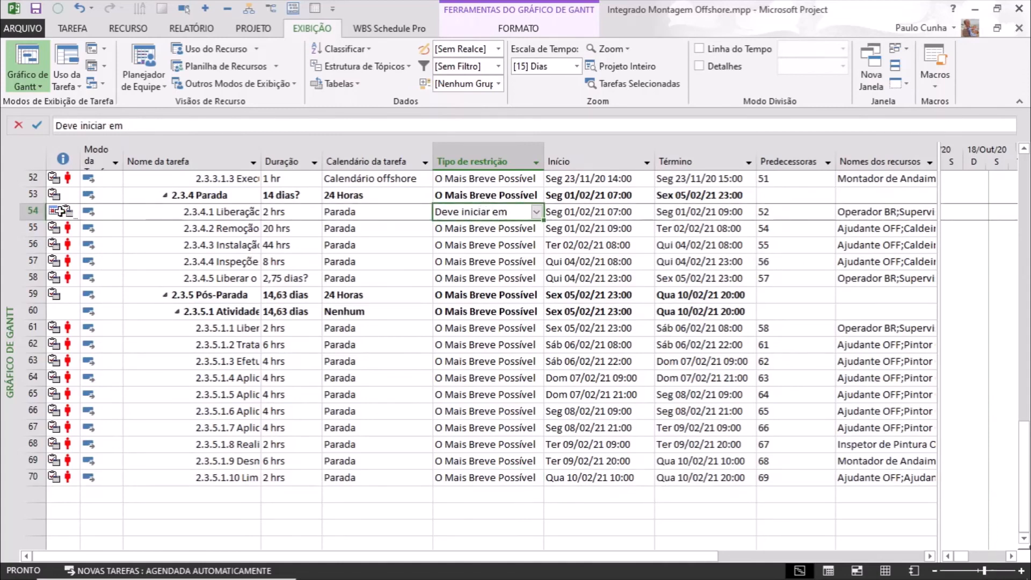
{"action": "left_click", "coordinate": [33, 211]}
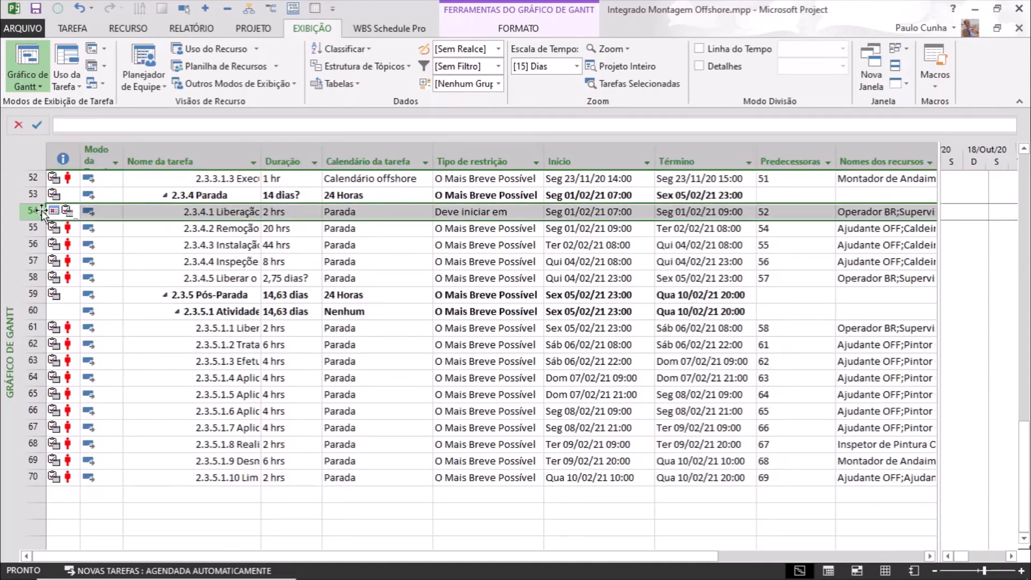
{"action": "left_click", "coordinate": [464, 216]}
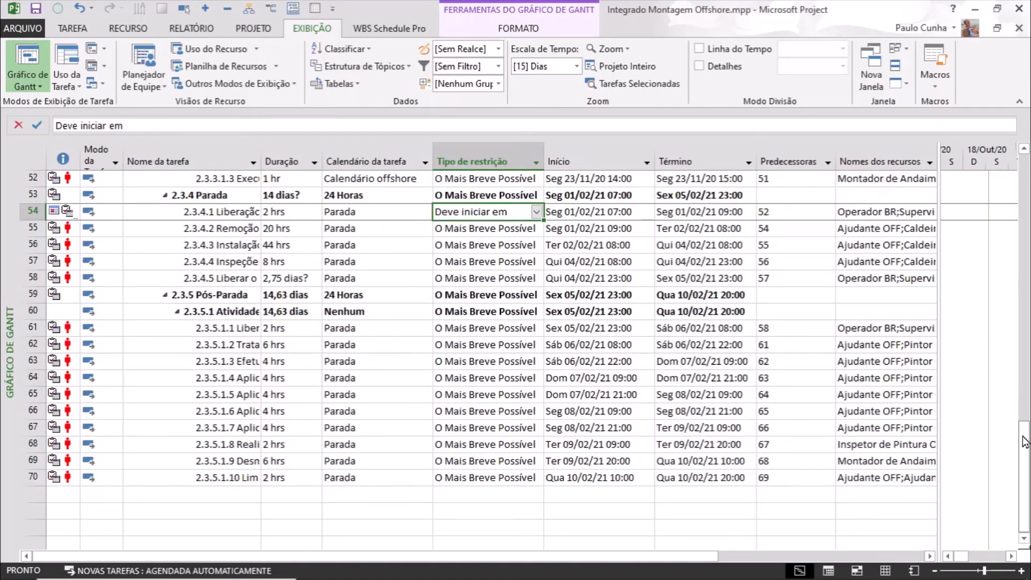
{"action": "left_click_drag", "start_coordinate": [1024, 437], "coordinate": [1027, 215]}
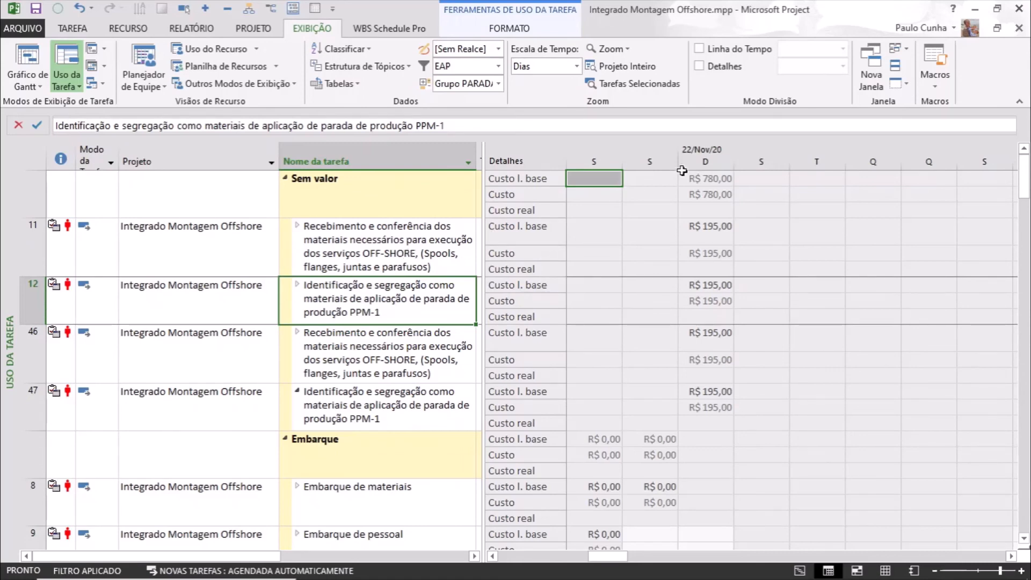
Step: In the Uso da Tarefa timescale, set the middle tier units to Meses and the bottom tier units to Semanas
{"action": "left_click", "coordinate": [510, 180]}
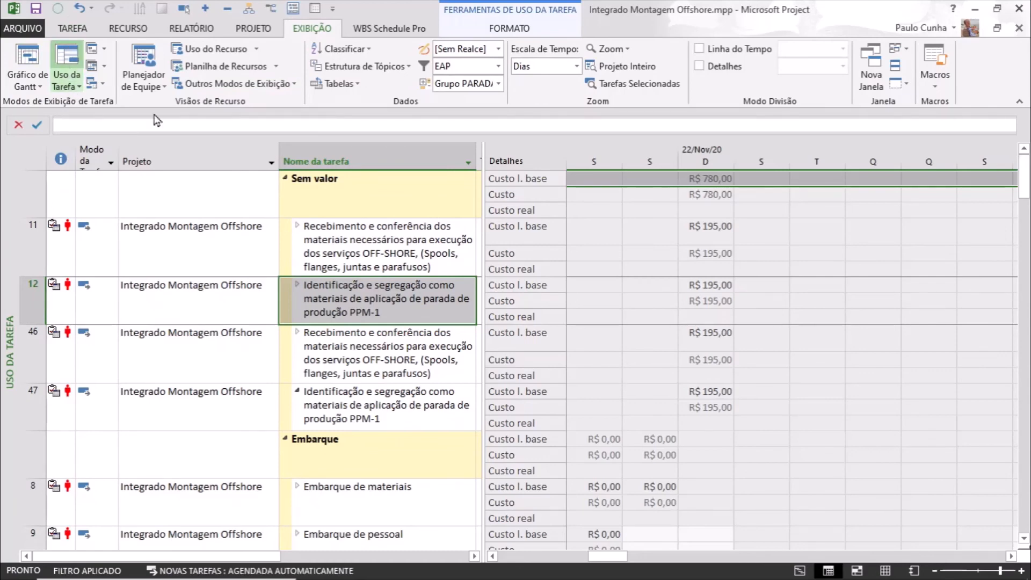
{"action": "left_click", "coordinate": [604, 235]}
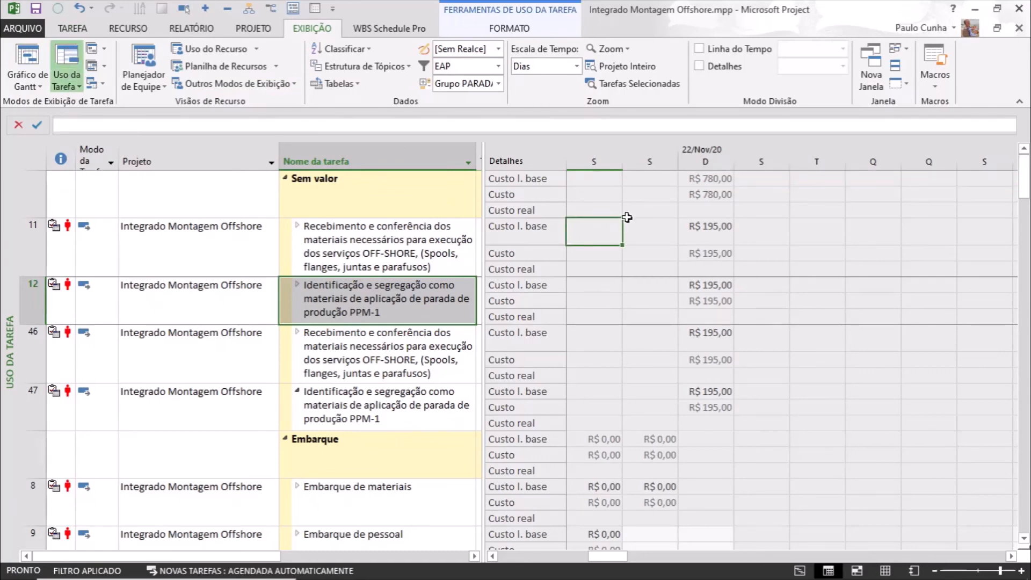
{"action": "left_click", "coordinate": [647, 167]}
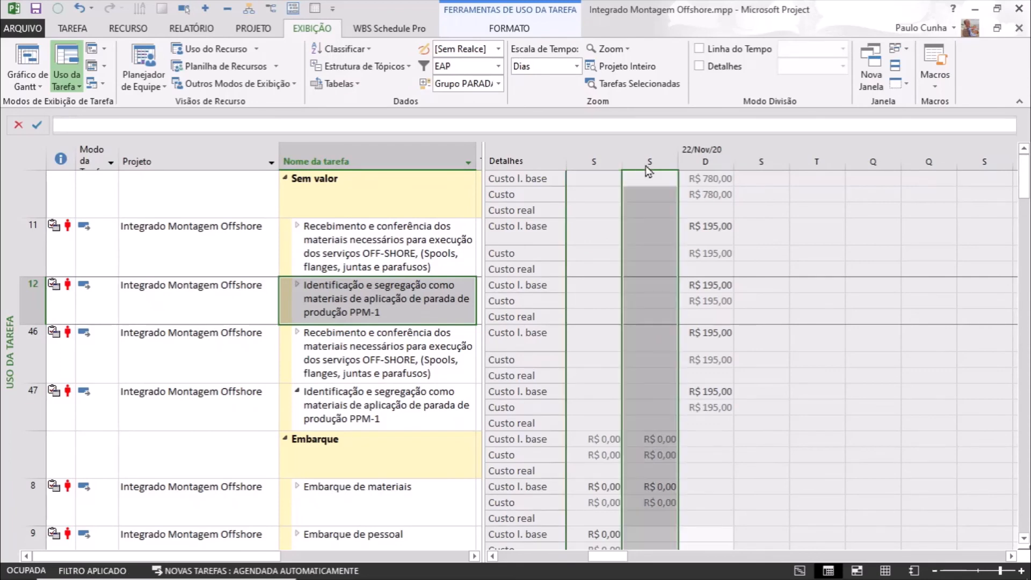
{"action": "double_click", "coordinate": [646, 165]}
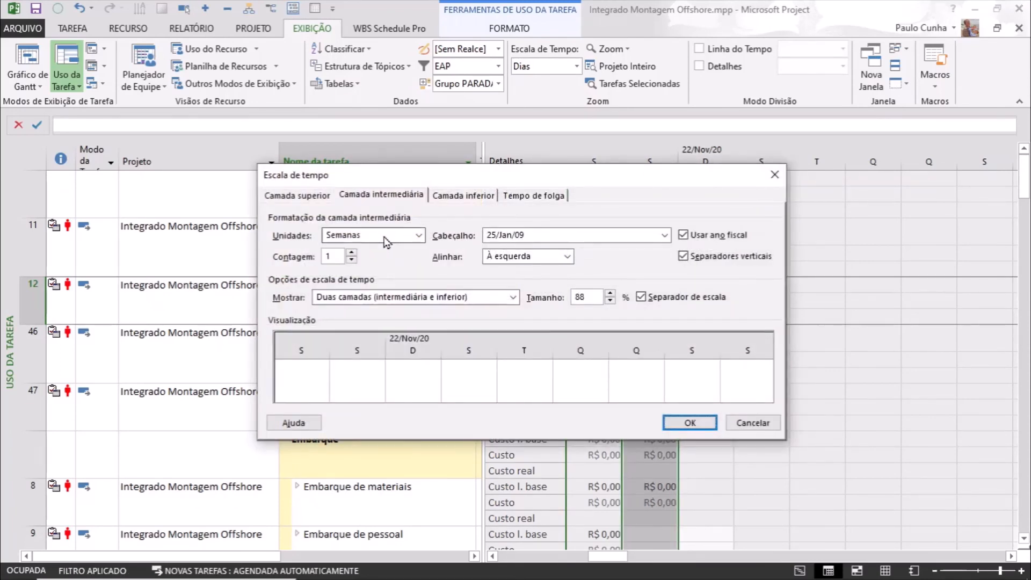
{"action": "left_click", "coordinate": [384, 238]}
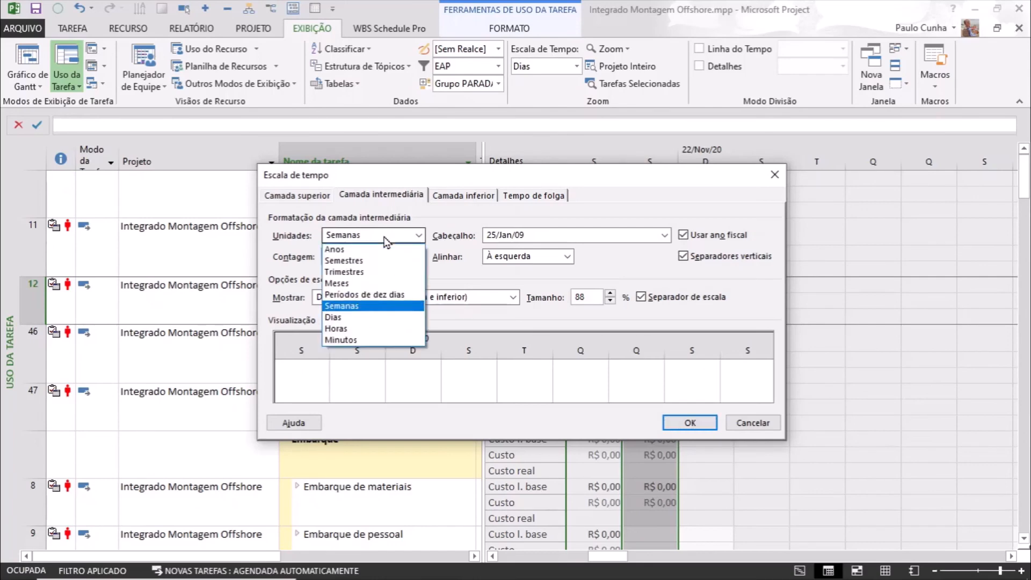
{"action": "left_click", "coordinate": [374, 283]}
{"action": "left_click", "coordinate": [469, 199]}
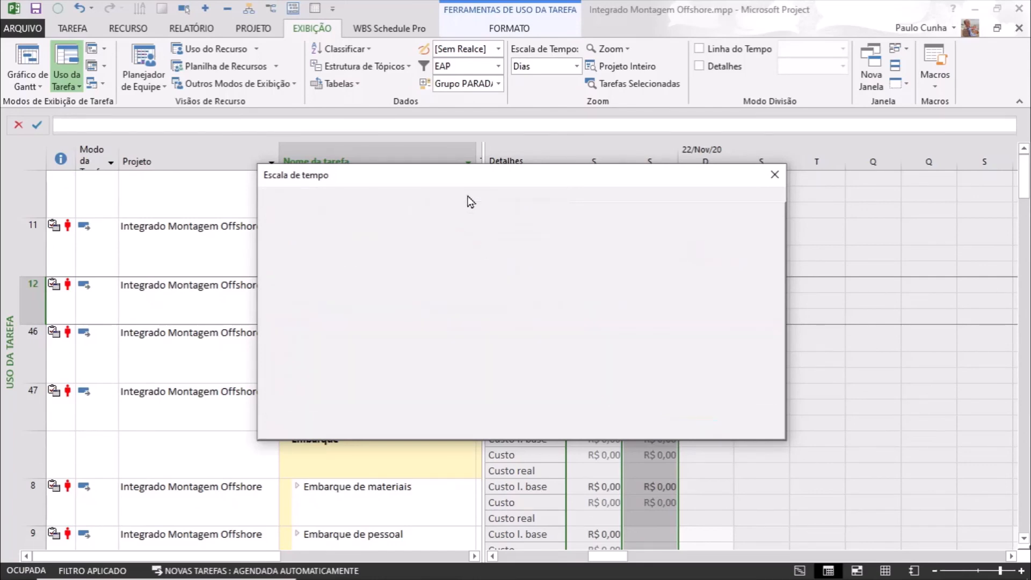
{"action": "left_click", "coordinate": [390, 237]}
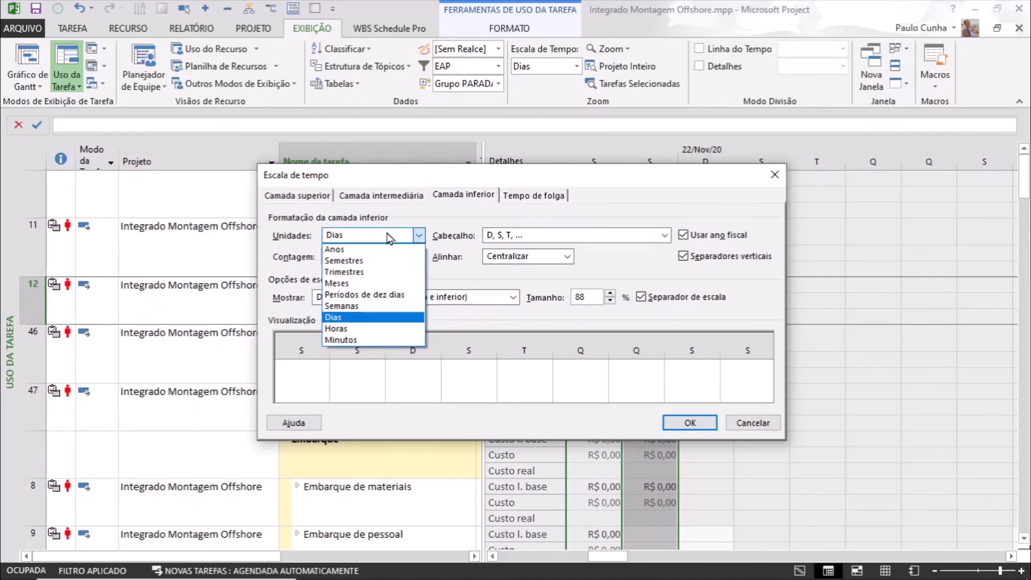
{"action": "left_click", "coordinate": [365, 307]}
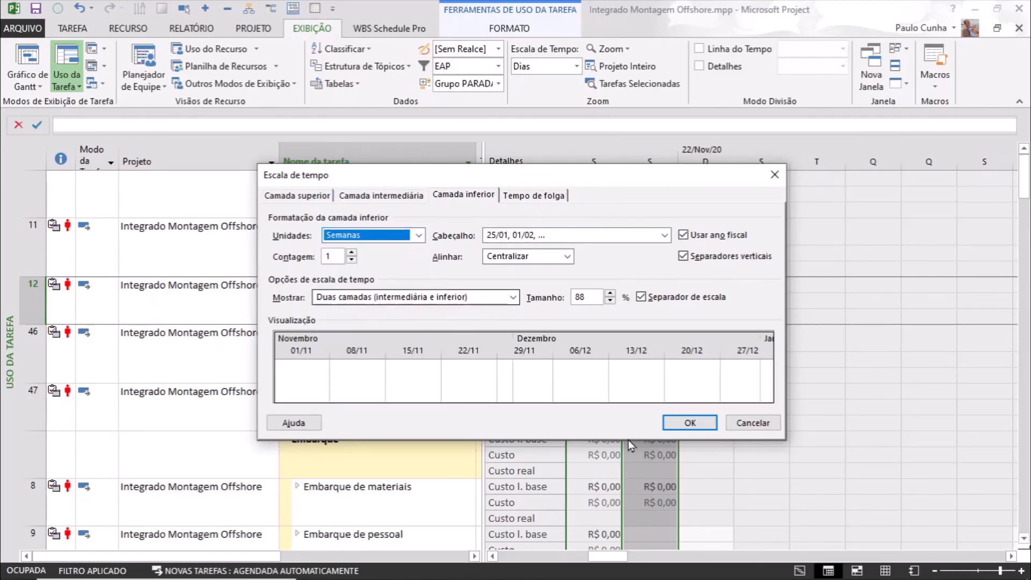
{"action": "left_click", "coordinate": [676, 424]}
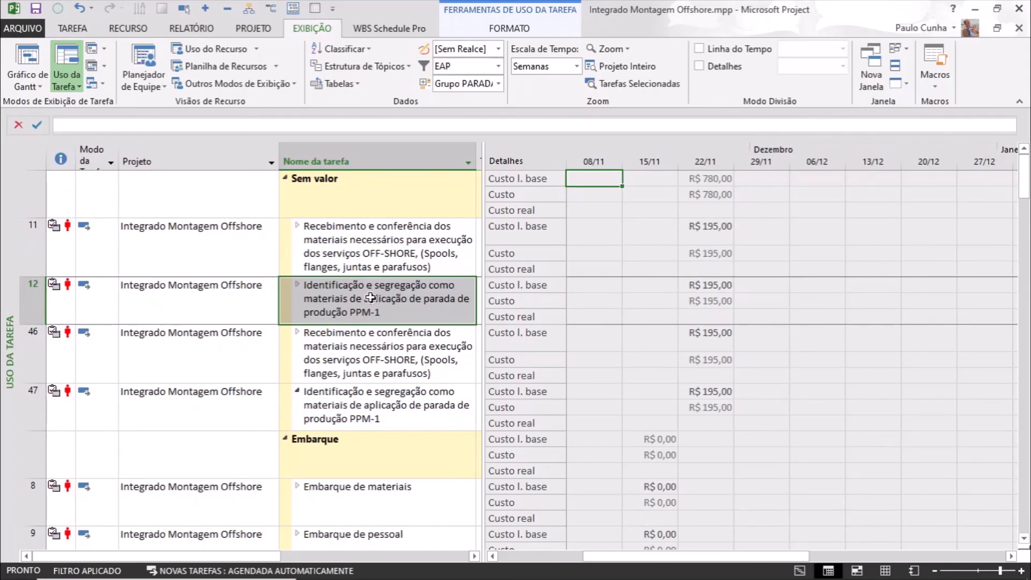
Step: Inspect the field, test and value that define the EAP filter, leaving the definition without saving
{"action": "left_click", "coordinate": [216, 246]}
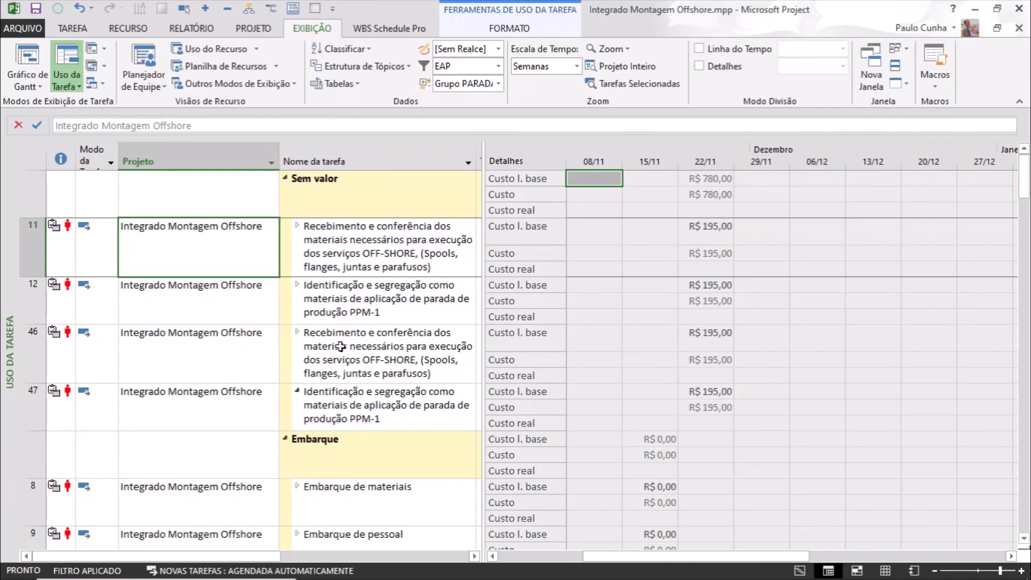
{"action": "left_click", "coordinate": [499, 66]}
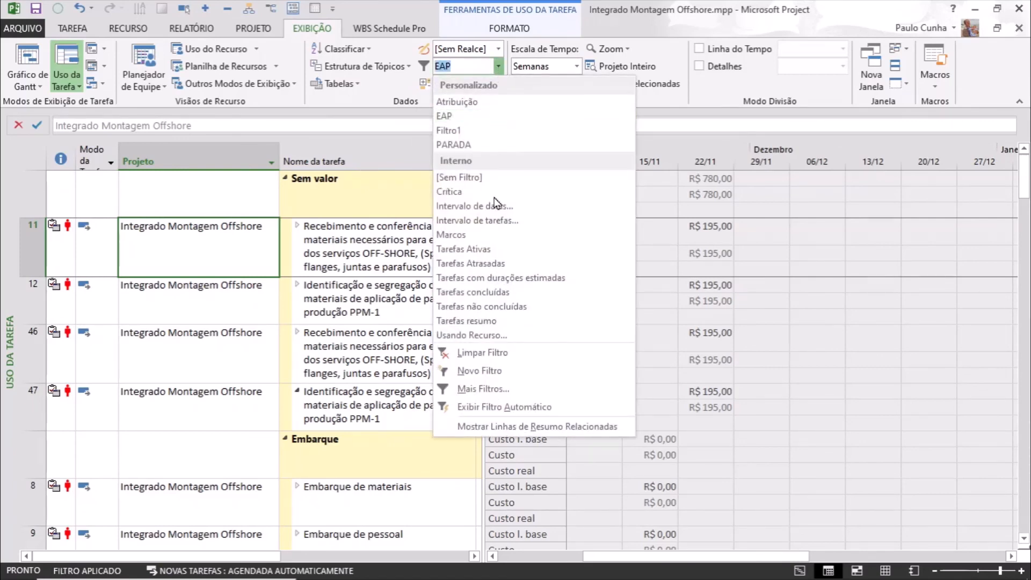
{"action": "left_click", "coordinate": [504, 391]}
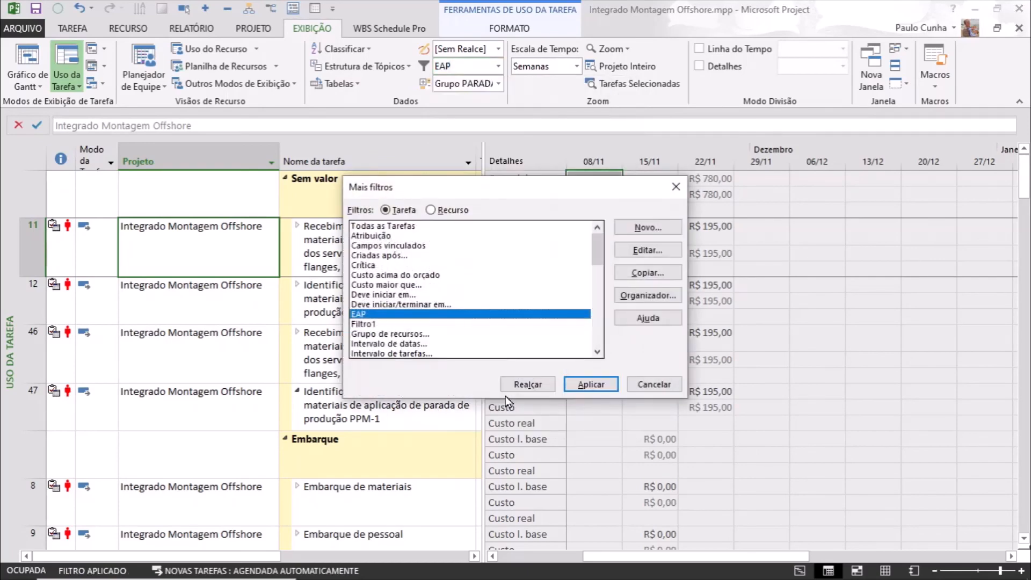
{"action": "left_click", "coordinate": [628, 256]}
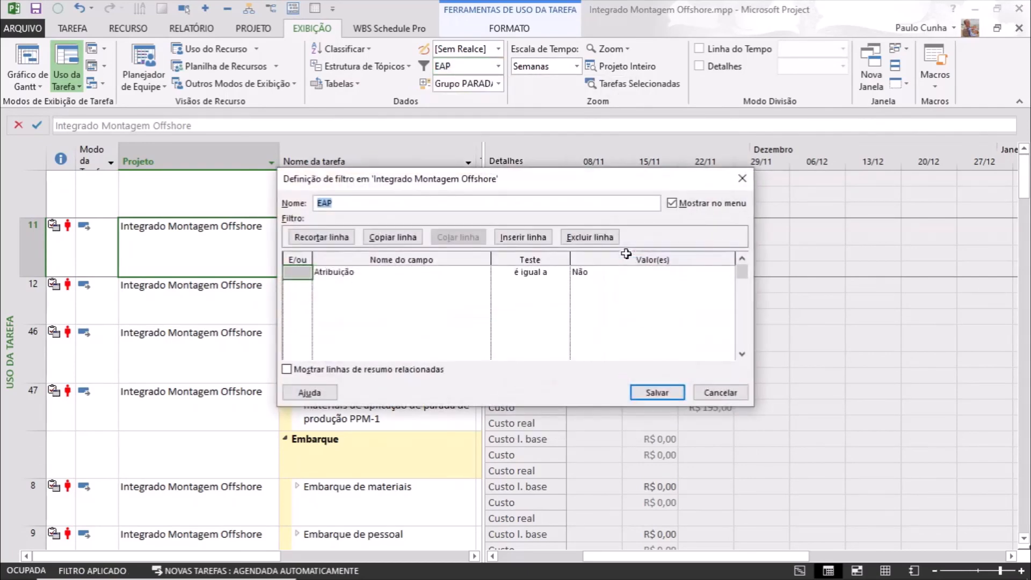
{"action": "left_click", "coordinate": [360, 275]}
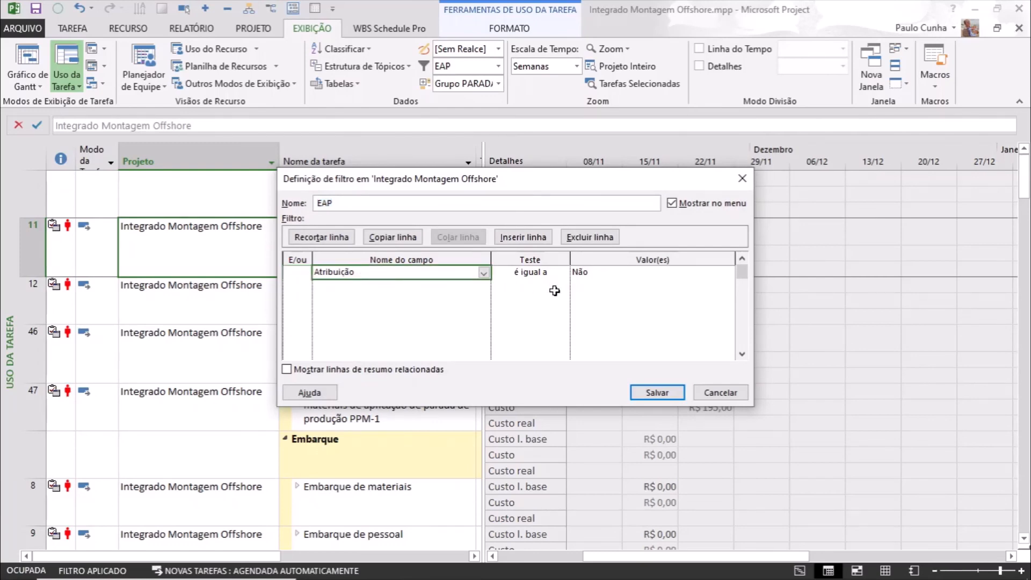
{"action": "left_click", "coordinate": [701, 394]}
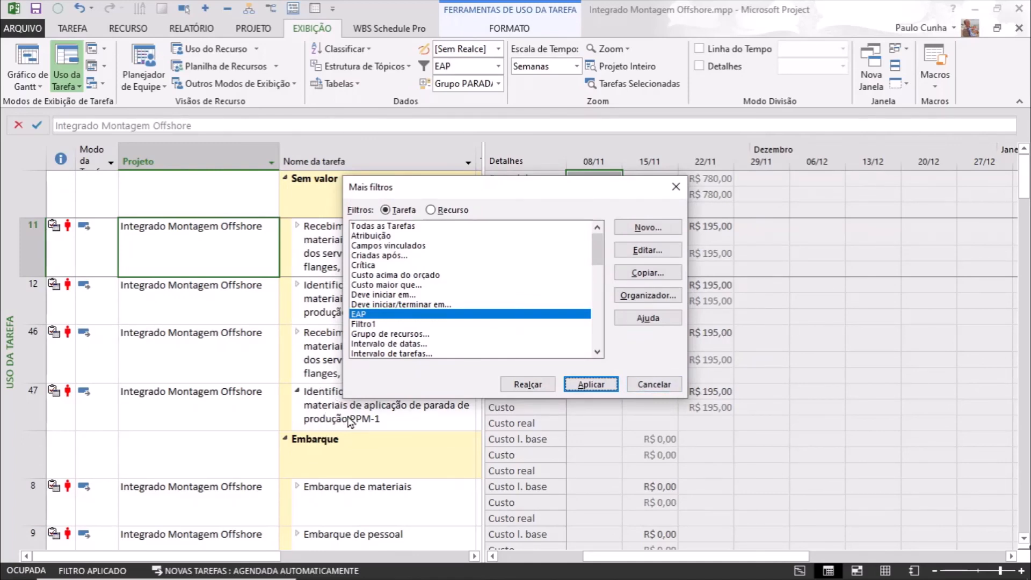
{"action": "left_click", "coordinate": [652, 384]}
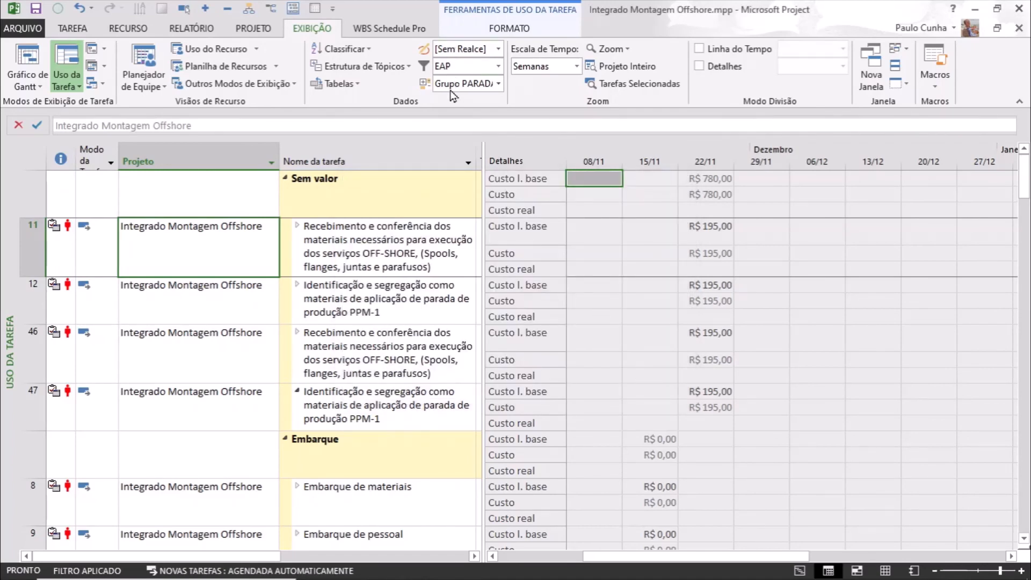
{"action": "left_click", "coordinate": [499, 85]}
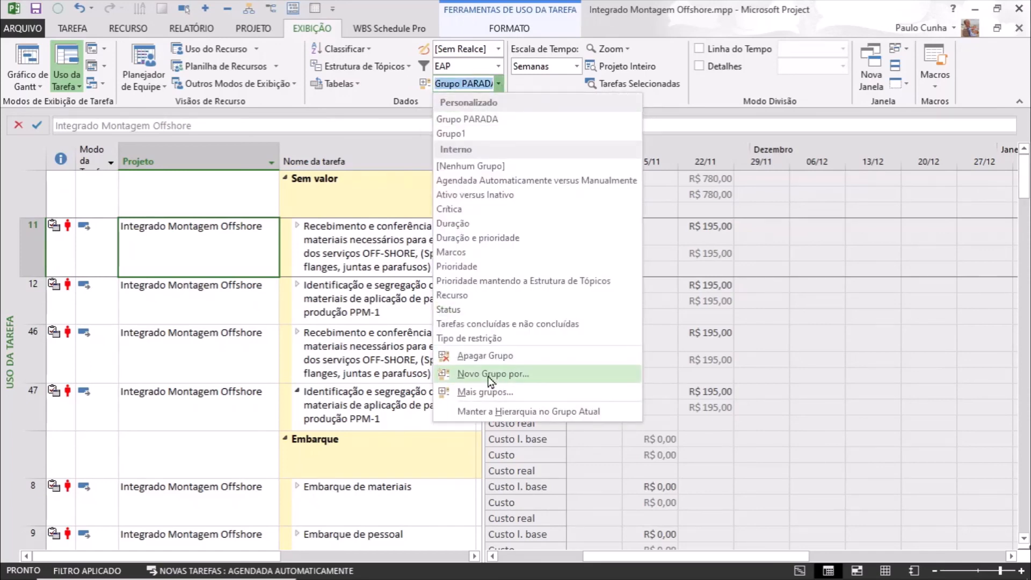
{"action": "left_click", "coordinate": [489, 374]}
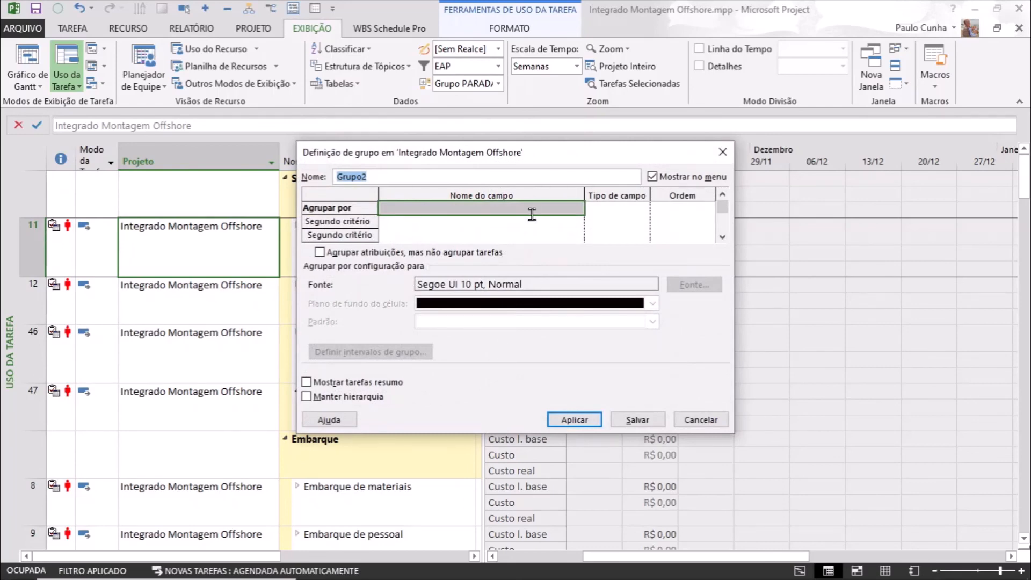
{"action": "left_click", "coordinate": [685, 420]}
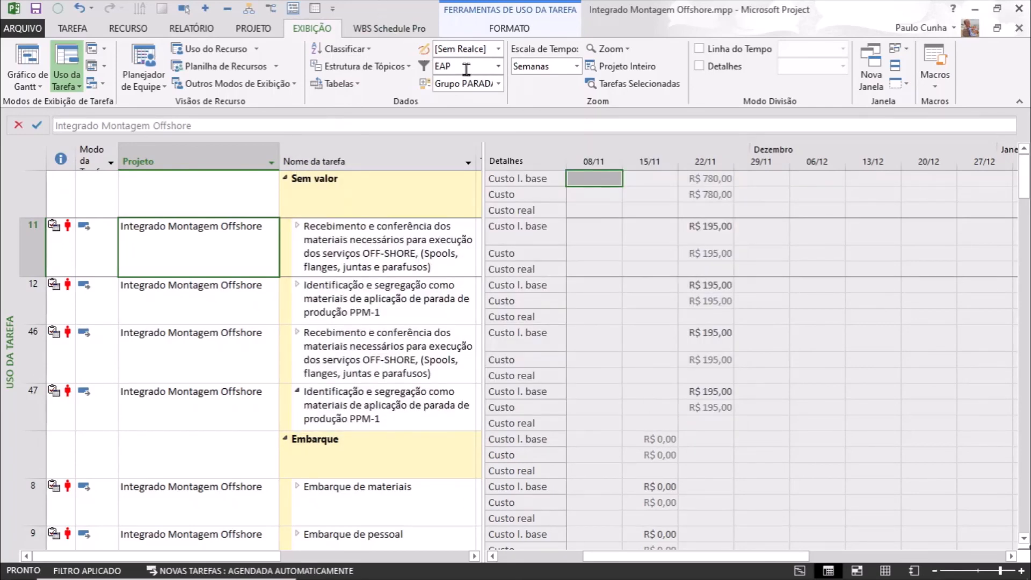
Step: Inspect the grouping field, order and formatting that define Grupo PARADA, leaving the definition without saving
{"action": "left_click", "coordinate": [498, 84]}
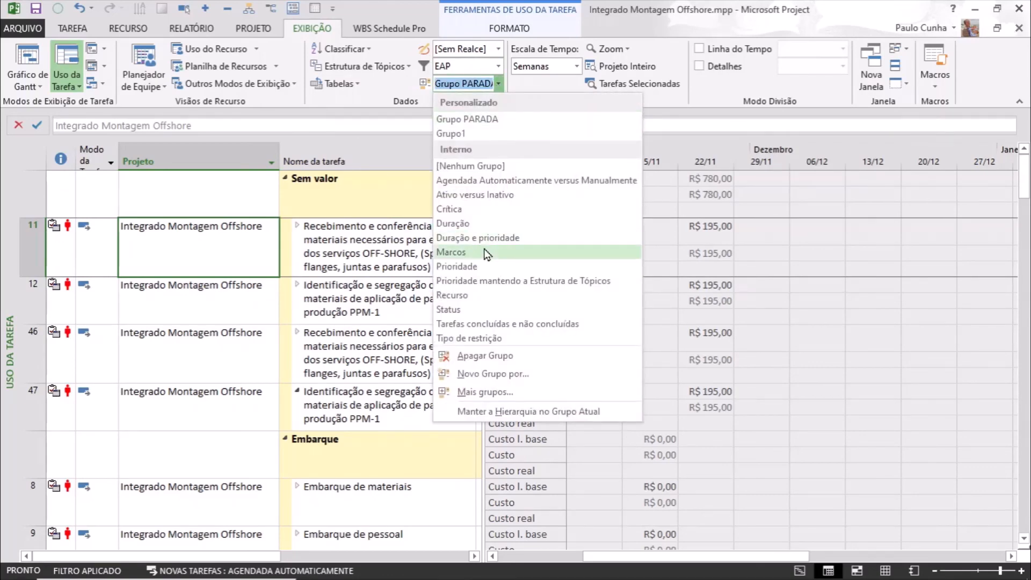
{"action": "left_click", "coordinate": [483, 391]}
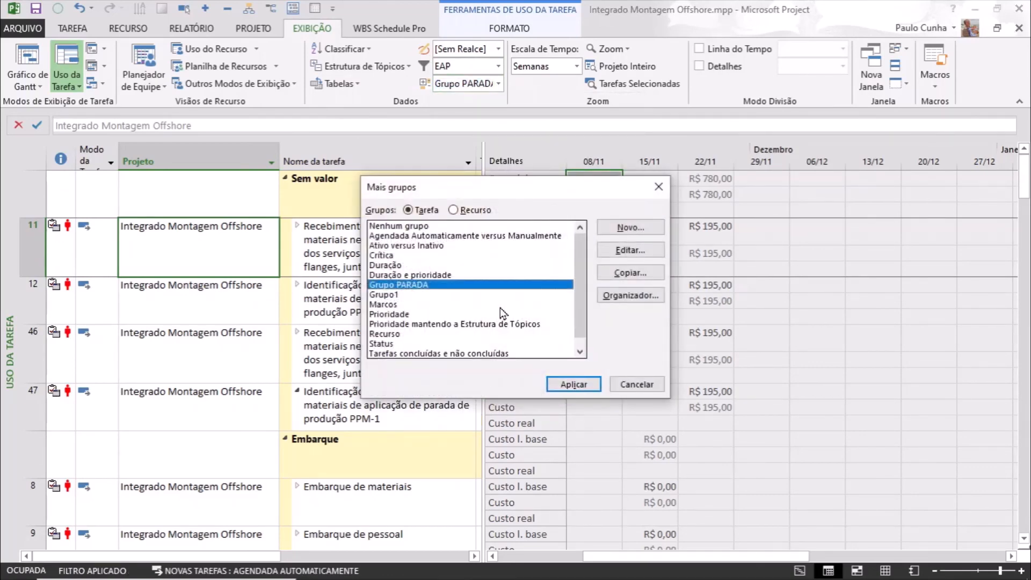
{"action": "left_click", "coordinate": [627, 253]}
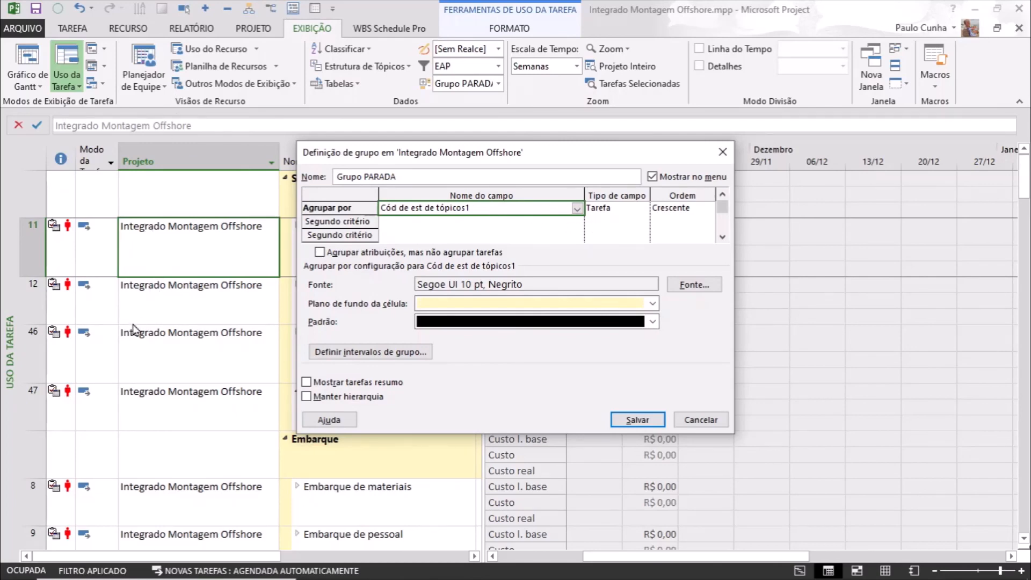
{"action": "left_click", "coordinate": [713, 423]}
{"action": "left_click", "coordinate": [642, 385]}
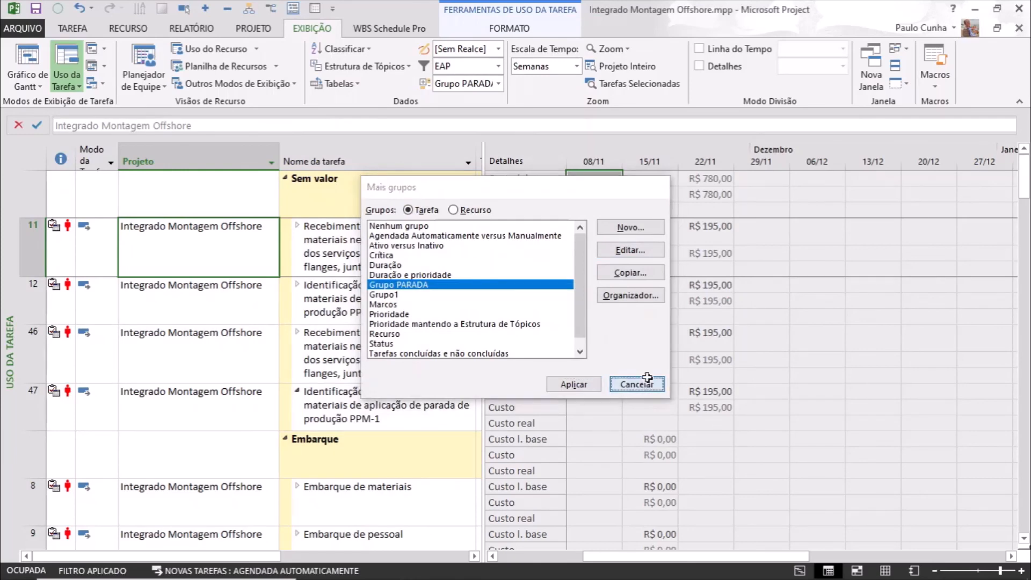
Step: Insert the Cód de est de tópicos1 column before the Projeto column in the task table
{"action": "right_click", "coordinate": [142, 161]}
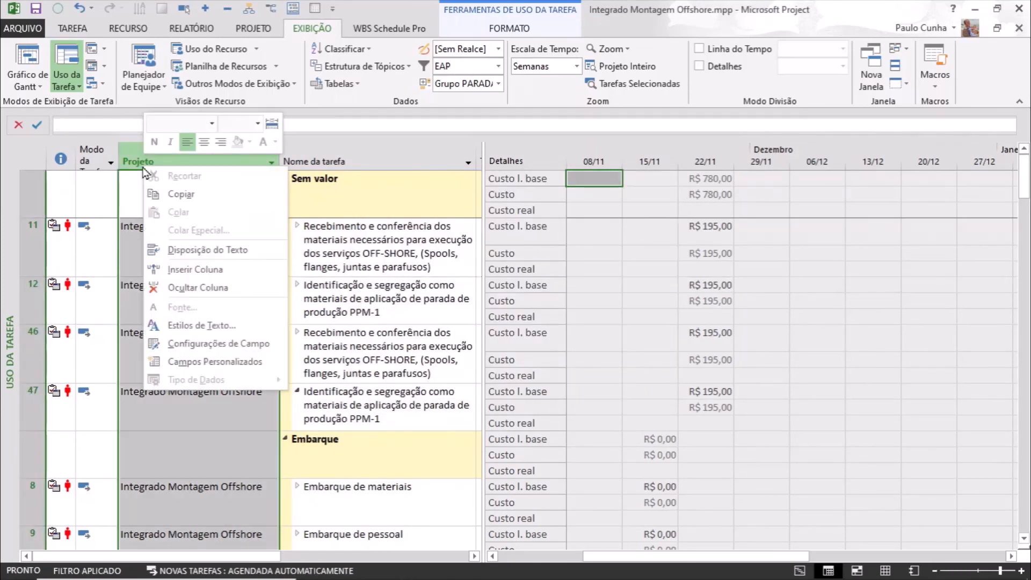
{"action": "left_click", "coordinate": [187, 270]}
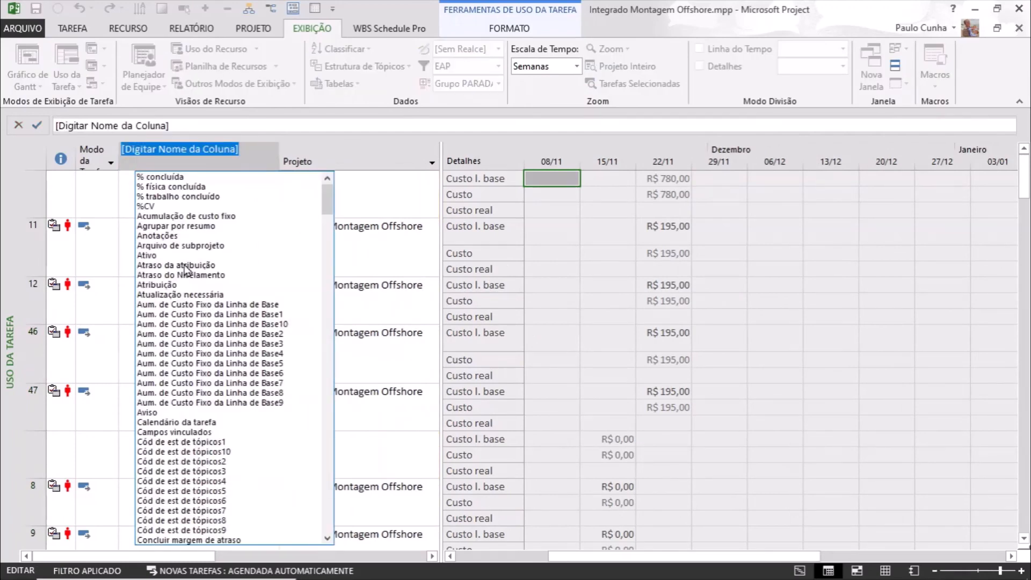
{"action": "key", "text": "c"}
{"action": "left_click", "coordinate": [199, 195]}
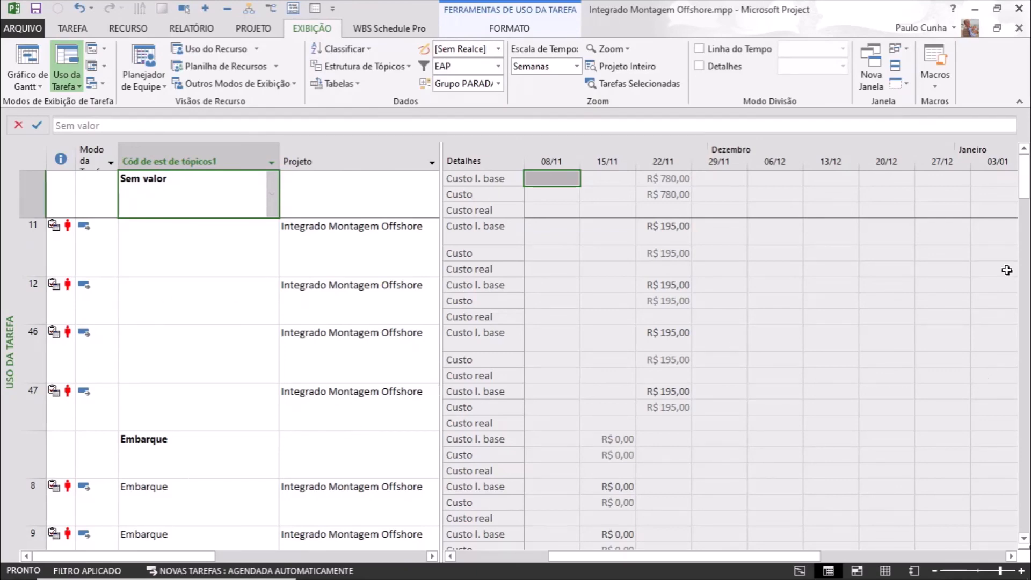
Step: Check the phase codes of the Pós-Parada tasks and the list of codes available for task 28, keeping its current code
{"action": "left_click_drag", "start_coordinate": [1027, 186], "coordinate": [1028, 391]}
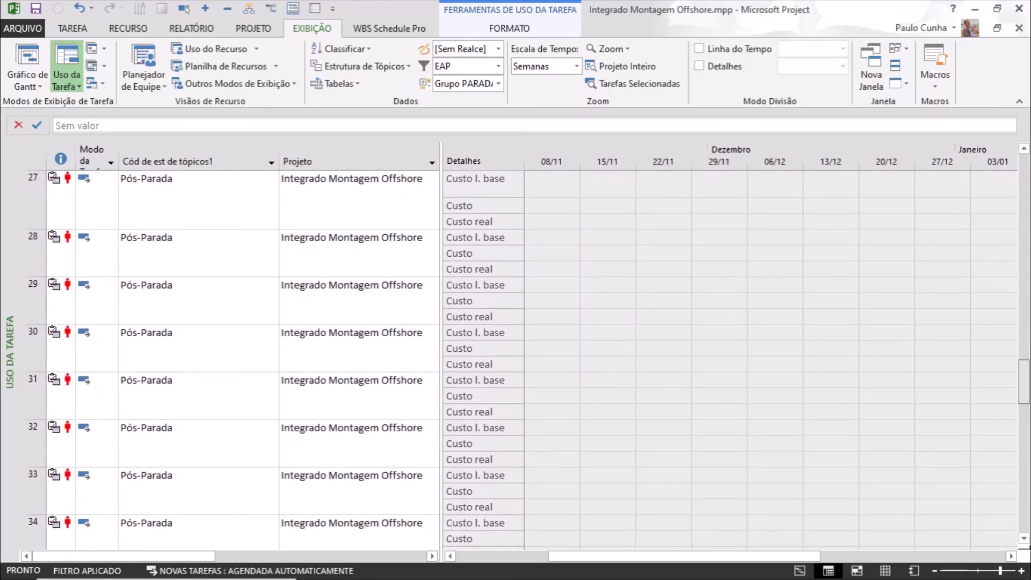
{"action": "left_click", "coordinate": [187, 239]}
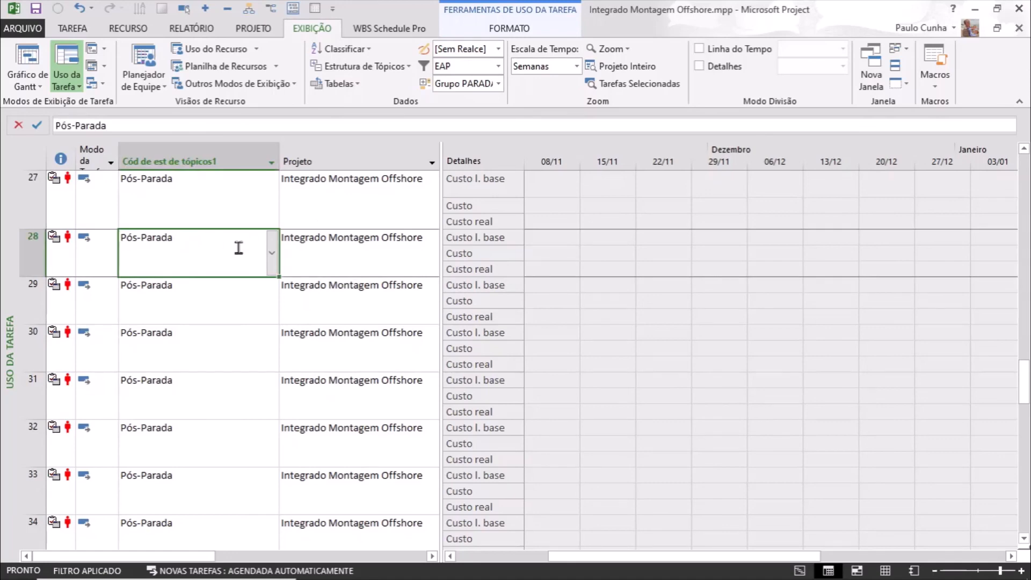
{"action": "left_click", "coordinate": [272, 253]}
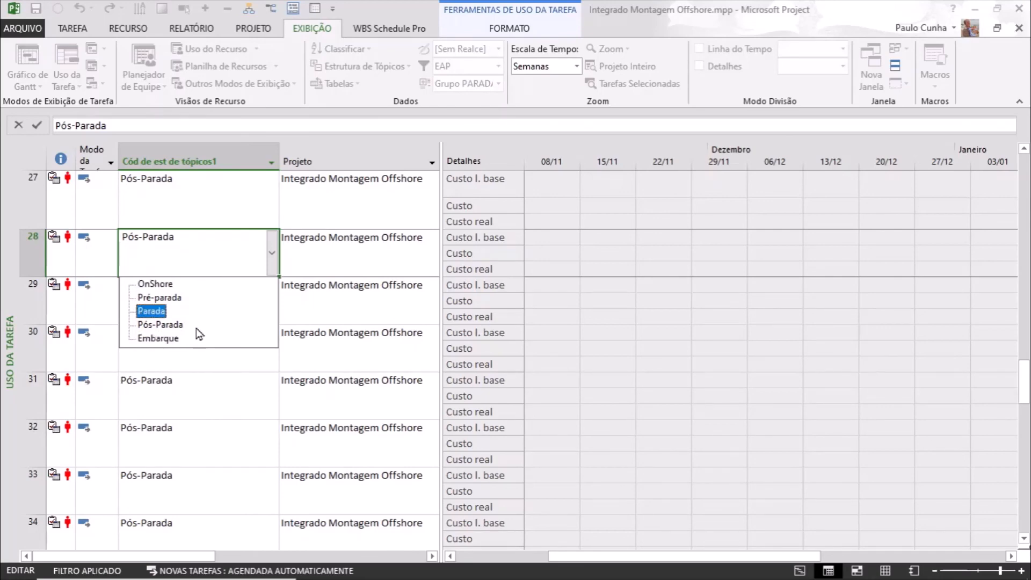
{"action": "key", "text": "Escape"}
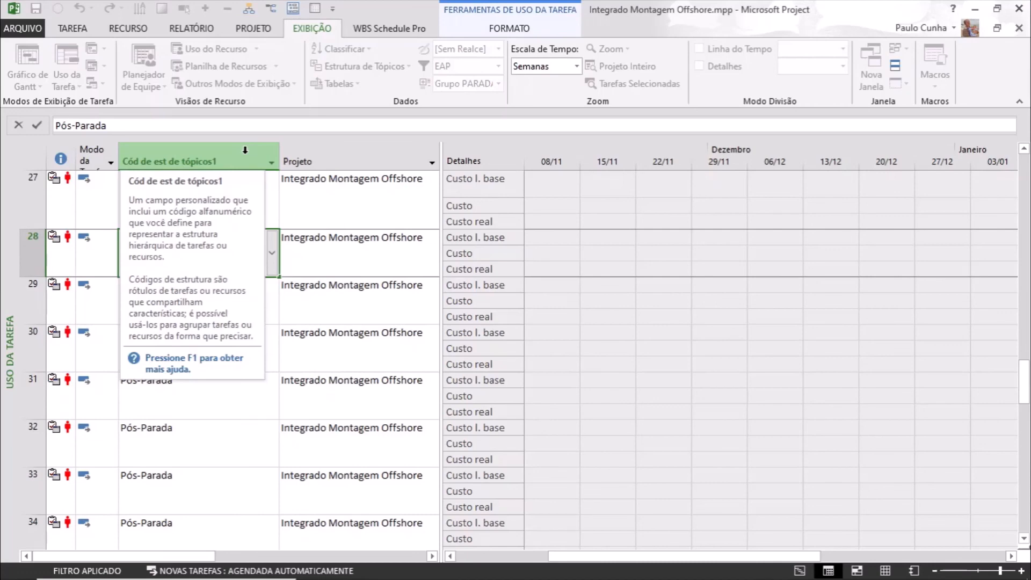
{"action": "left_click", "coordinate": [328, 238]}
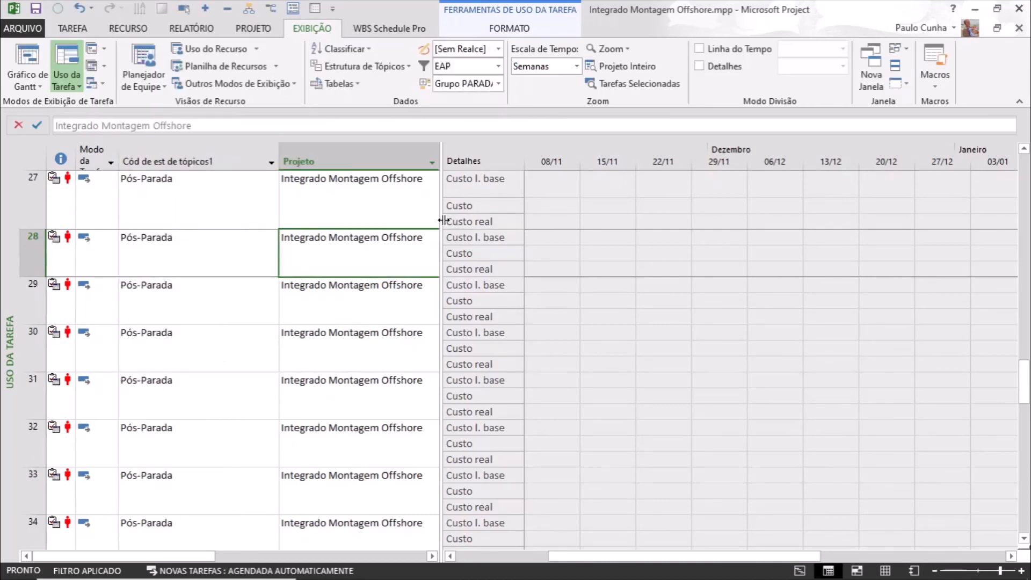
Step: Widen the table area to show the work, duration and date columns, and hide the Cód de est de tópicos1 column
{"action": "left_click_drag", "start_coordinate": [442, 222], "coordinate": [799, 219]}
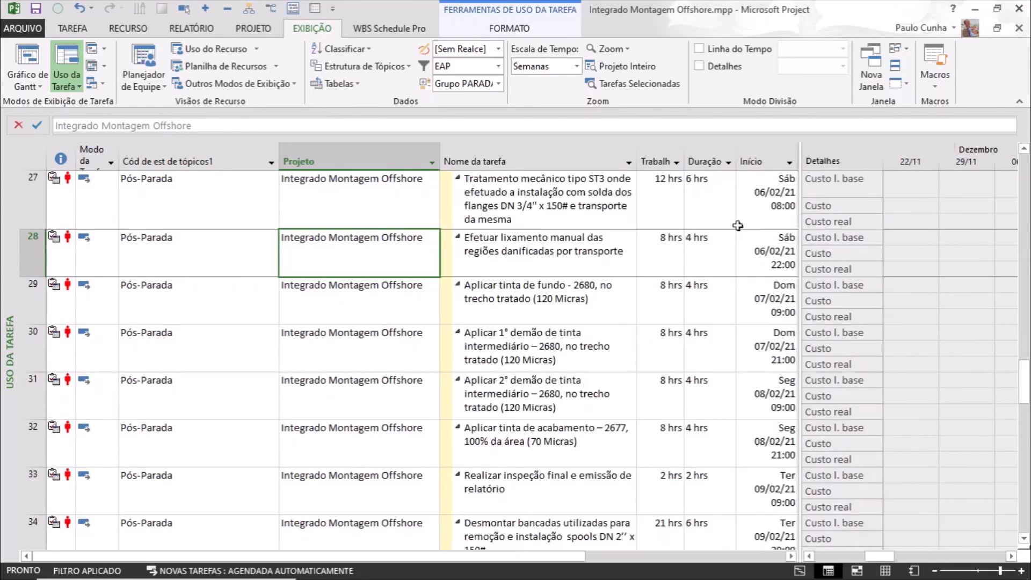
{"action": "right_click", "coordinate": [219, 155]}
{"action": "left_click", "coordinate": [262, 271]}
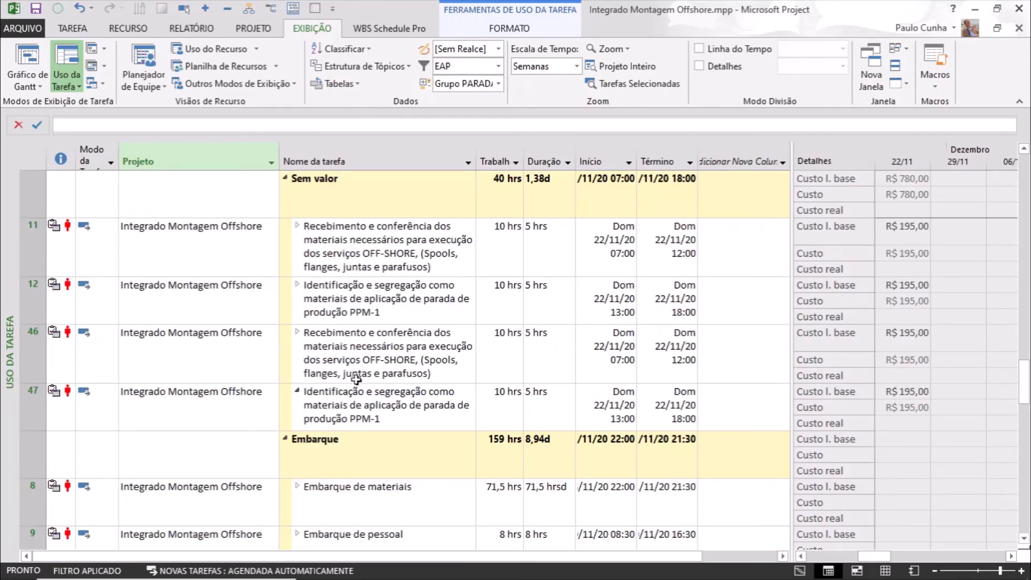
Step: Review the tasks, dates and weekly costs grouped by phase, from Embarque through Pós-Parada to Pré-parada
{"action": "left_click", "coordinate": [344, 454]}
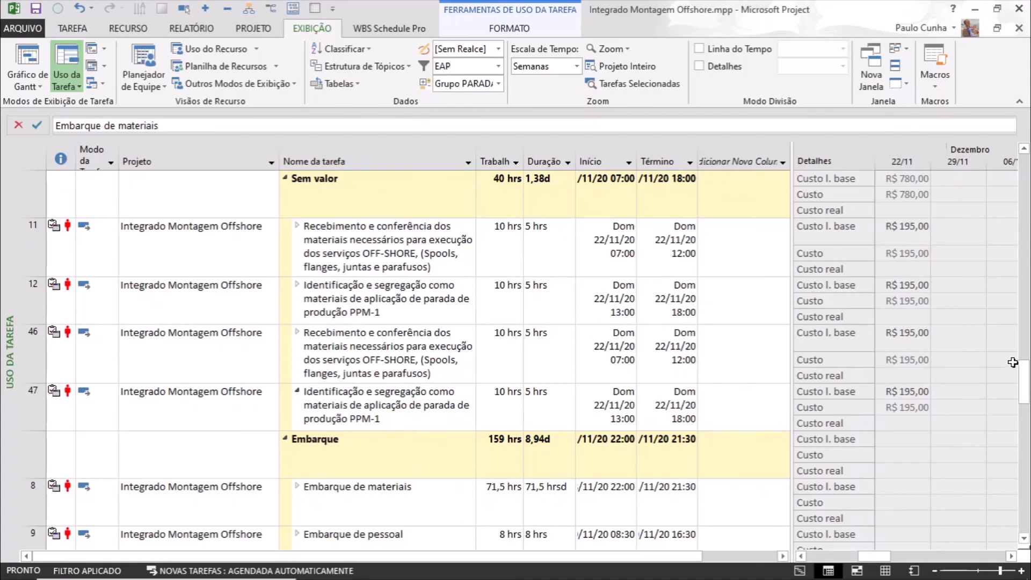
{"action": "scroll", "coordinate": [1023, 374], "scroll_direction": "down", "scroll_amount": 5}
{"action": "scroll", "coordinate": [1023, 375], "scroll_direction": "up", "scroll_amount": 3}
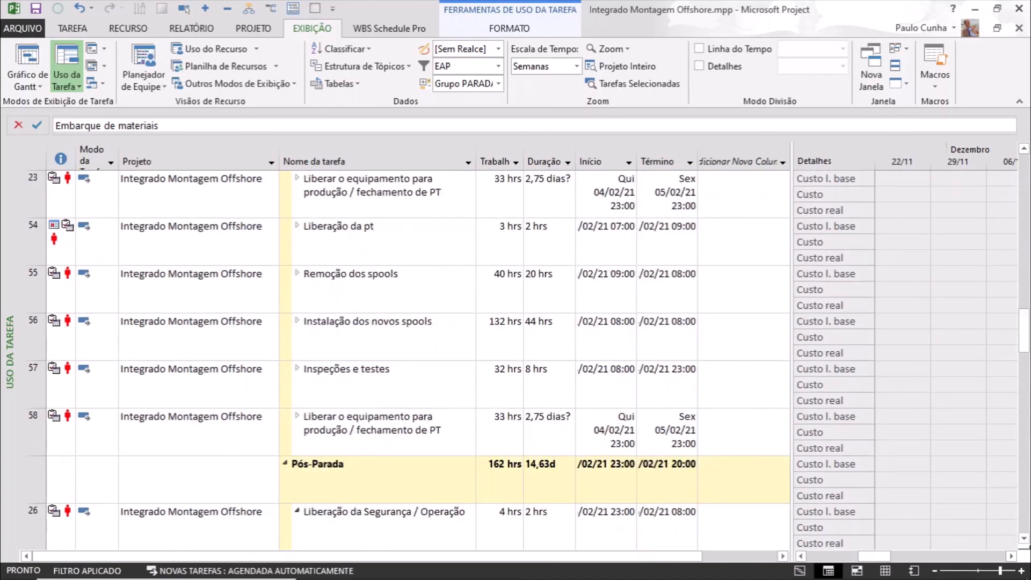
{"action": "scroll", "coordinate": [1028, 496], "scroll_direction": "down", "scroll_amount": 8}
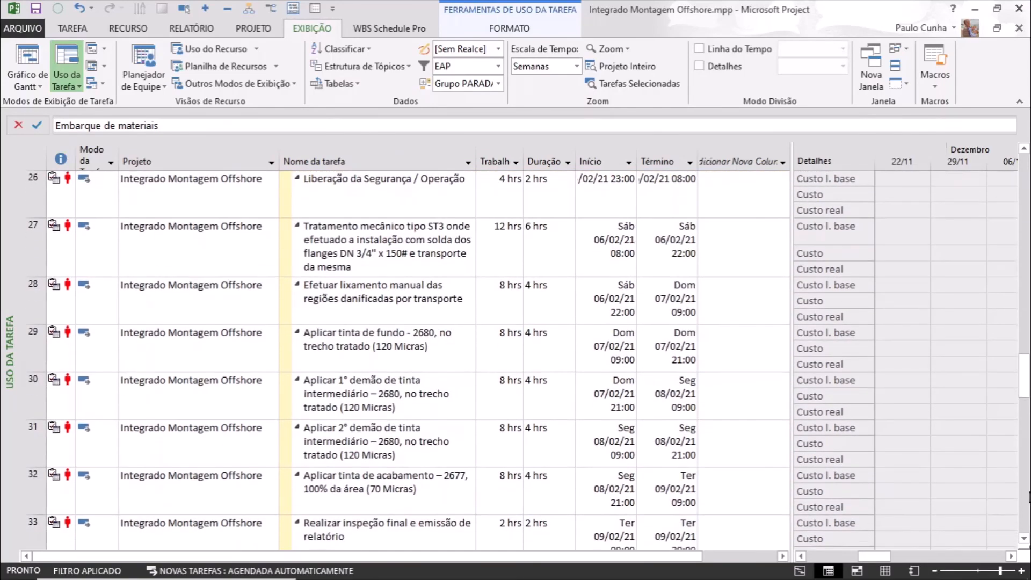
{"action": "scroll", "coordinate": [1029, 497], "scroll_direction": "down", "scroll_amount": 6}
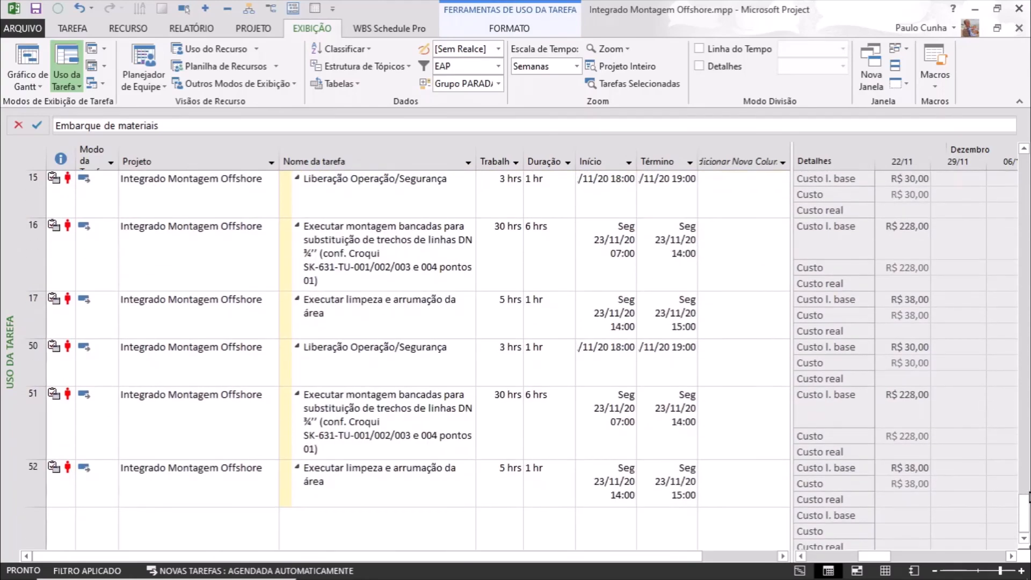
{"action": "scroll", "coordinate": [1028, 497], "scroll_direction": "up", "scroll_amount": 6}
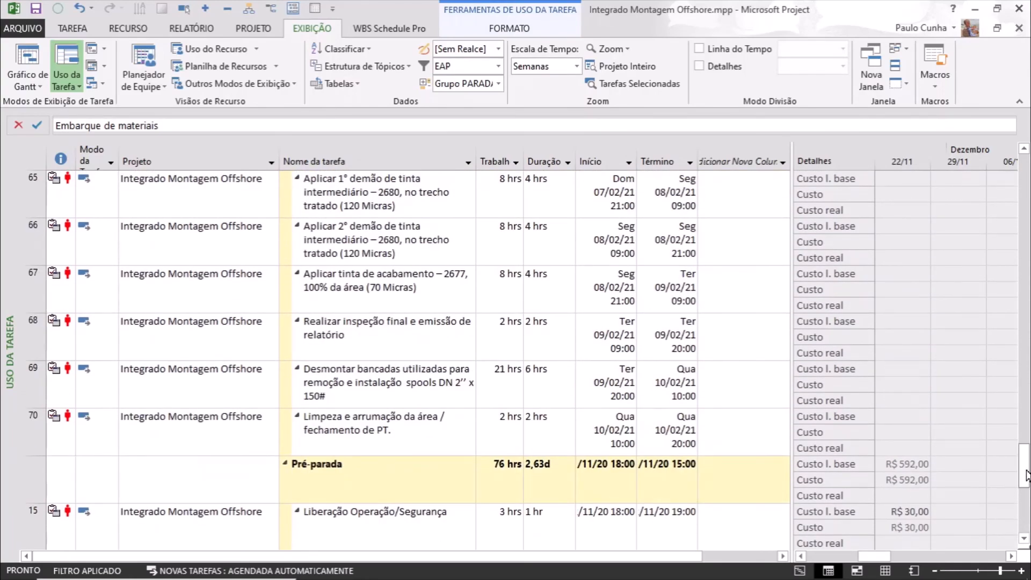
{"action": "scroll", "coordinate": [1027, 498], "scroll_direction": "down", "scroll_amount": 6}
{"action": "scroll", "coordinate": [1026, 532], "scroll_direction": "up", "scroll_amount": 8}
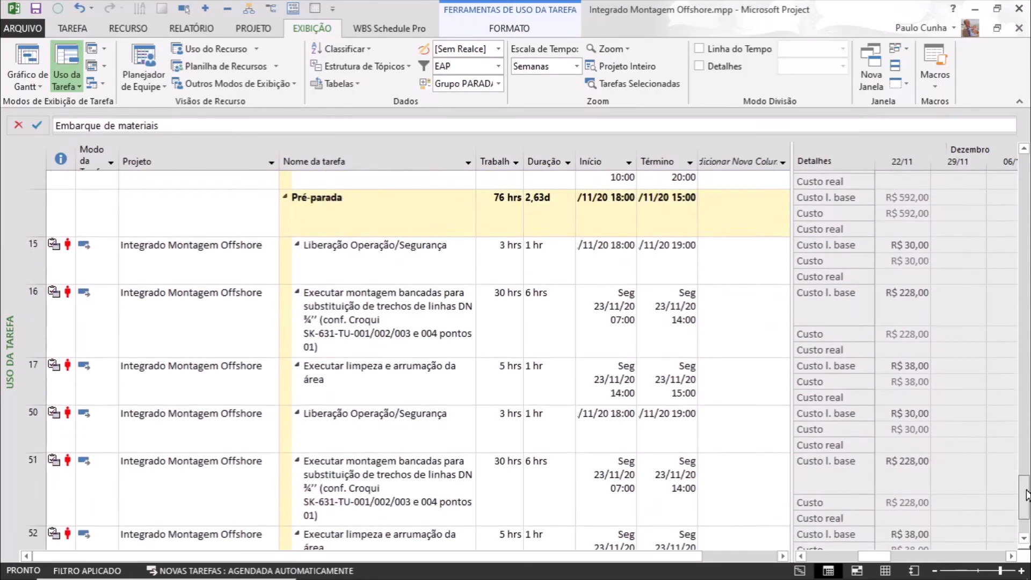
{"action": "scroll", "coordinate": [1026, 328], "scroll_direction": "up", "scroll_amount": 5}
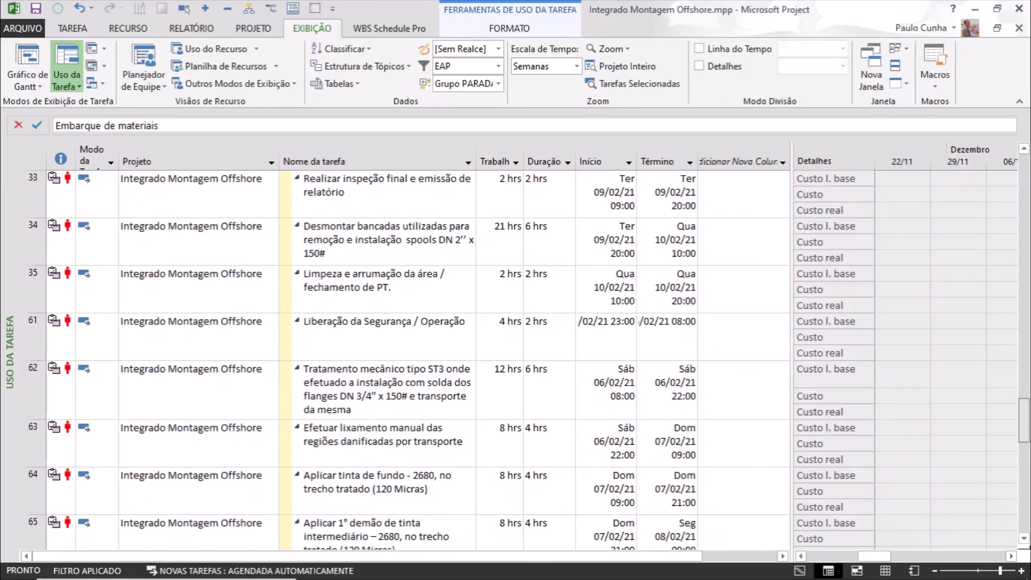
{"action": "scroll", "coordinate": [1025, 328], "scroll_direction": "up", "scroll_amount": 10}
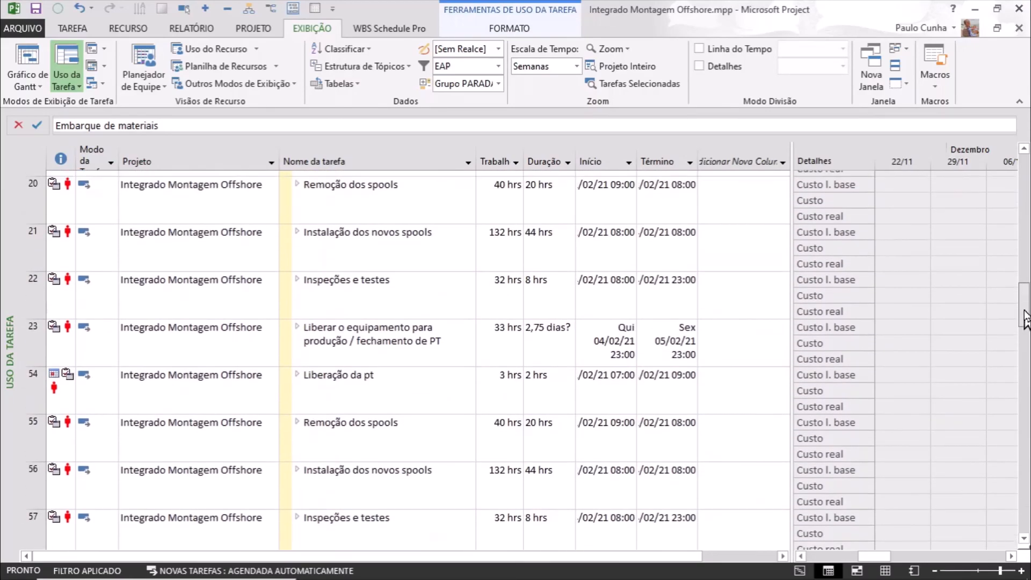